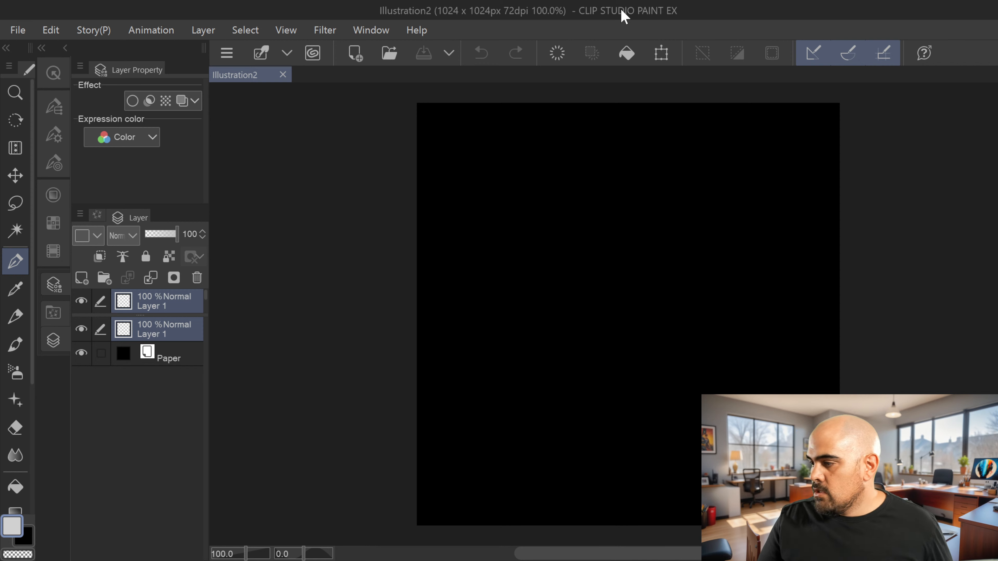
Step: Sketch an oval head in the canvas's upper middle, with curved vertical centre lines and a curved brow line across it
{"action": "left_click", "coordinate": [747, 309]}
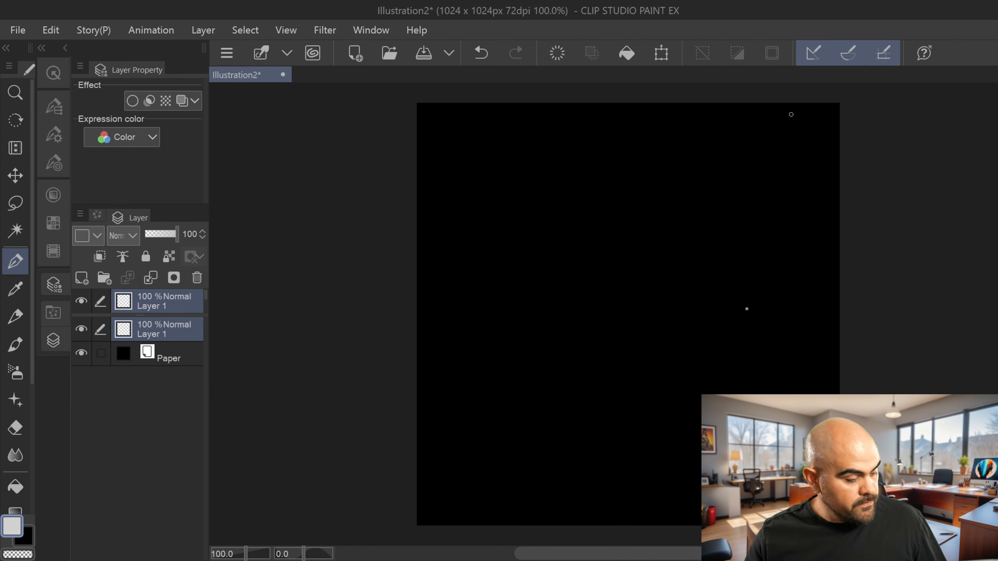
{"action": "key", "text": "ctrl+z"}
{"action": "left_click_drag", "start_coordinate": [586, 221], "coordinate": [643, 254]}
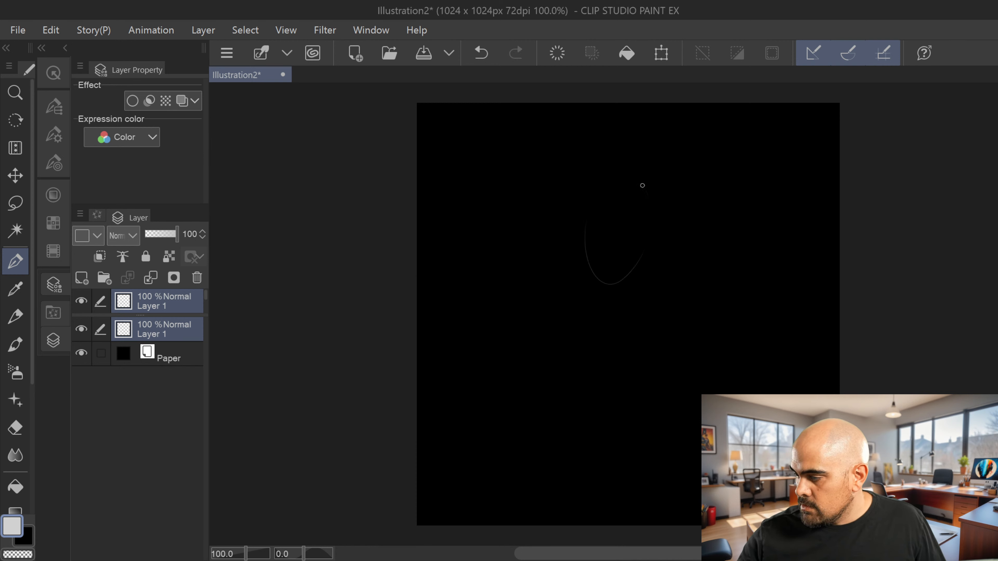
{"action": "mouse_move", "coordinate": [643, 185]}
{"action": "left_mouse_down"}
{"action": "mouse_move", "coordinate": [640, 172]}
{"action": "mouse_move", "coordinate": [654, 203]}
{"action": "left_mouse_up"}
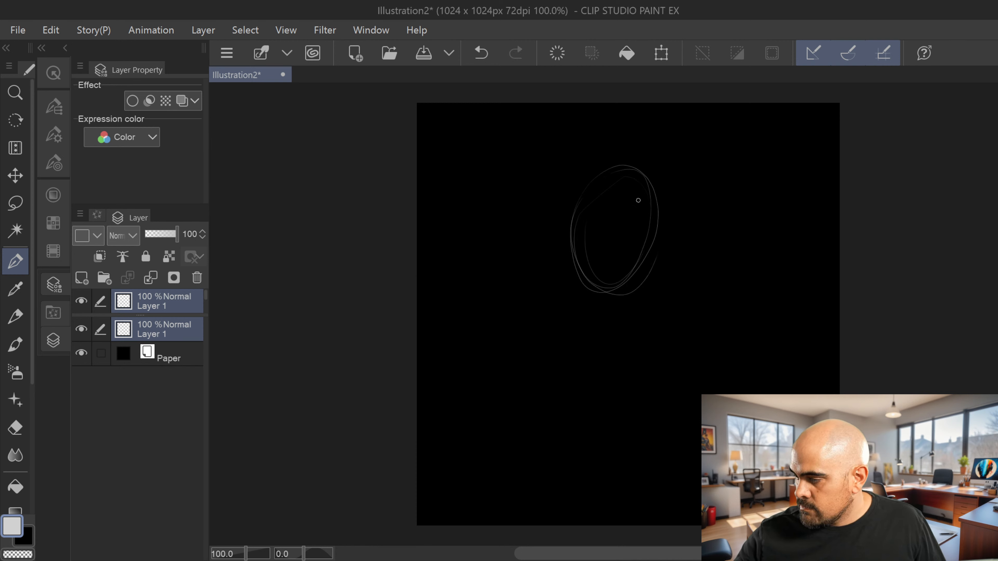
{"action": "left_click_drag", "start_coordinate": [629, 167], "coordinate": [607, 311]}
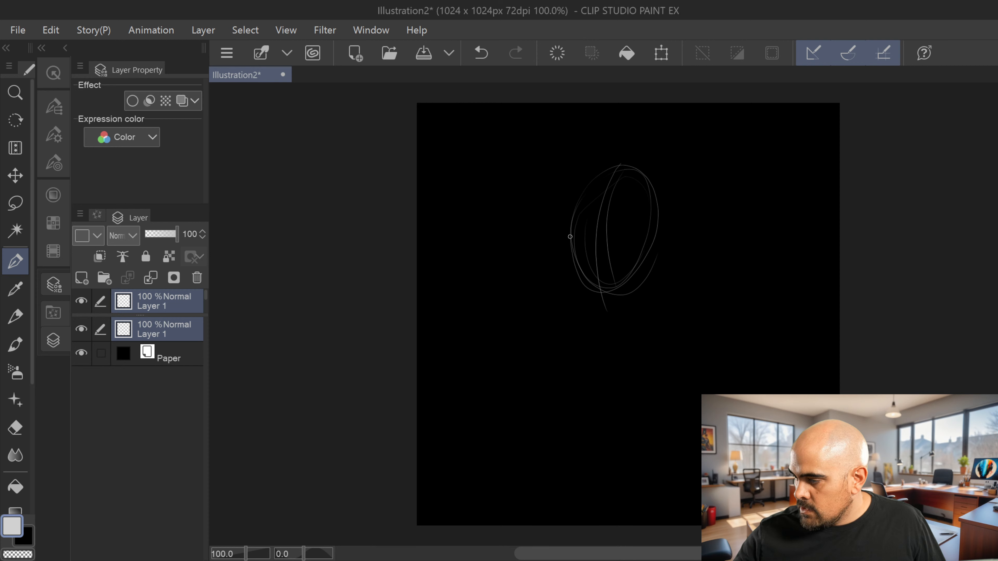
{"action": "mouse_move", "coordinate": [572, 228]}
{"action": "left_mouse_down"}
{"action": "mouse_move", "coordinate": [607, 218]}
{"action": "mouse_move", "coordinate": [662, 231]}
{"action": "left_mouse_up"}
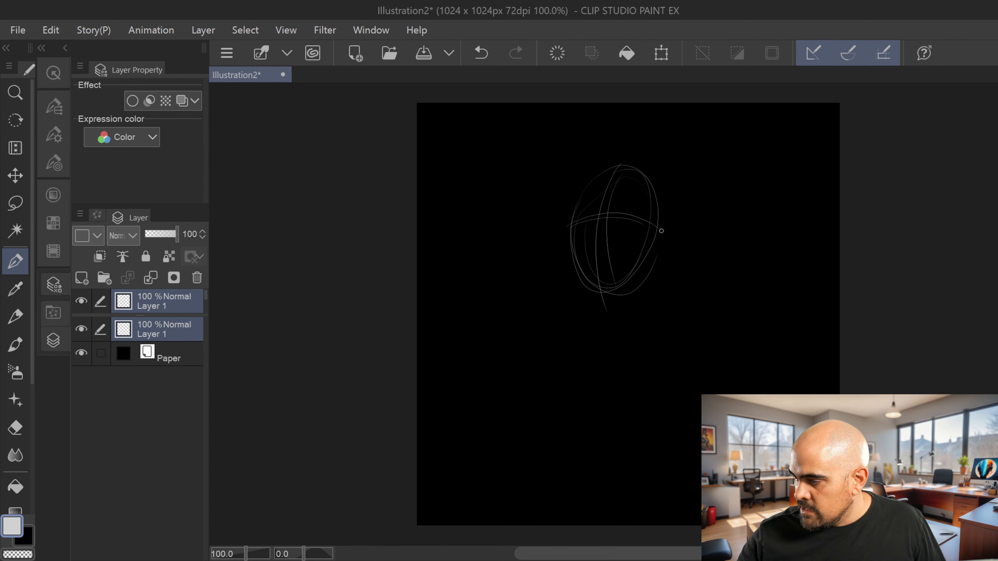
Step: Draw the two sides of the neck below the head and close its base with a shallow curve
{"action": "scroll", "coordinate": [674, 248], "scroll_direction": "up", "scroll_amount": 2}
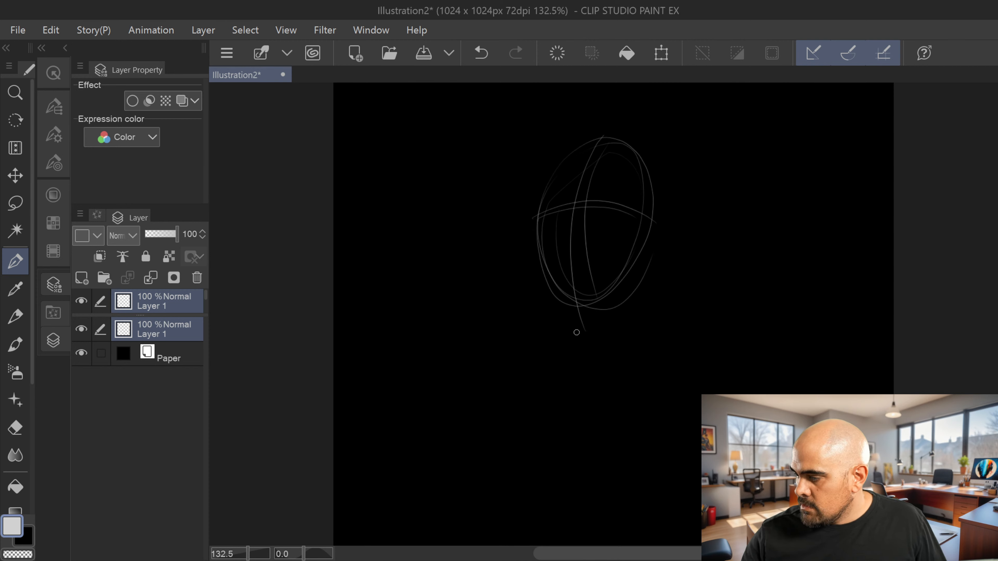
{"action": "left_click_drag", "start_coordinate": [563, 277], "coordinate": [579, 357]}
{"action": "left_click_drag", "start_coordinate": [625, 273], "coordinate": [638, 346]}
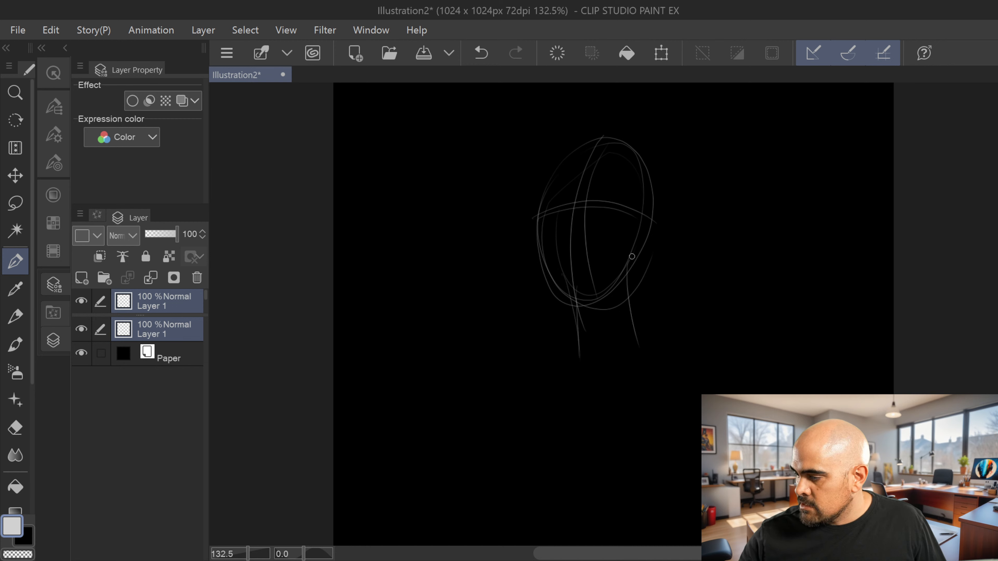
{"action": "mouse_move", "coordinate": [632, 256]}
{"action": "left_mouse_down"}
{"action": "mouse_move", "coordinate": [637, 345]}
{"action": "mouse_move", "coordinate": [598, 372]}
{"action": "left_mouse_up"}
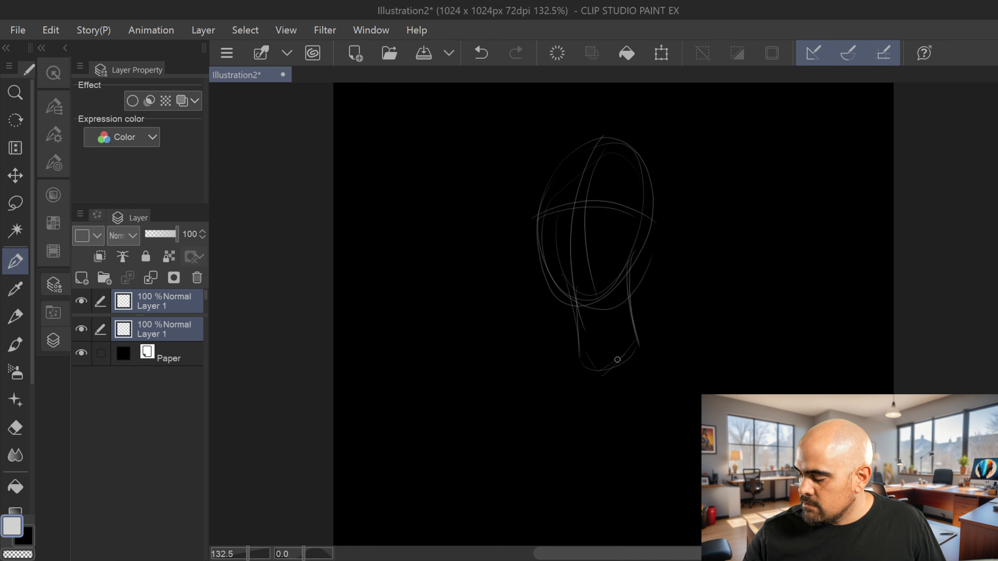
Step: Sketch sloping shoulder lines outward from both sides of the neck with the pen
{"action": "scroll", "coordinate": [717, 330], "scroll_direction": "down", "scroll_amount": 3}
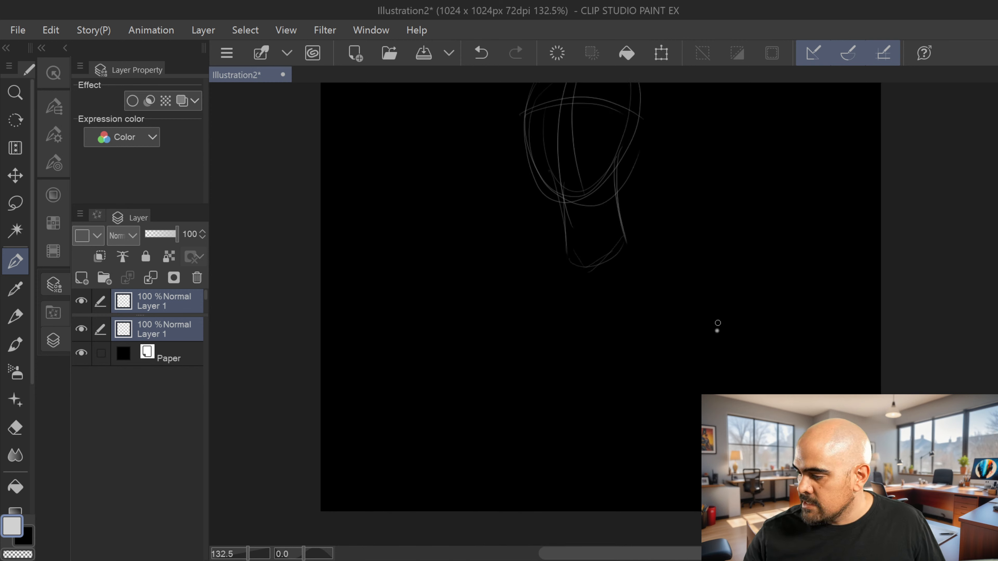
{"action": "key", "text": "e"}
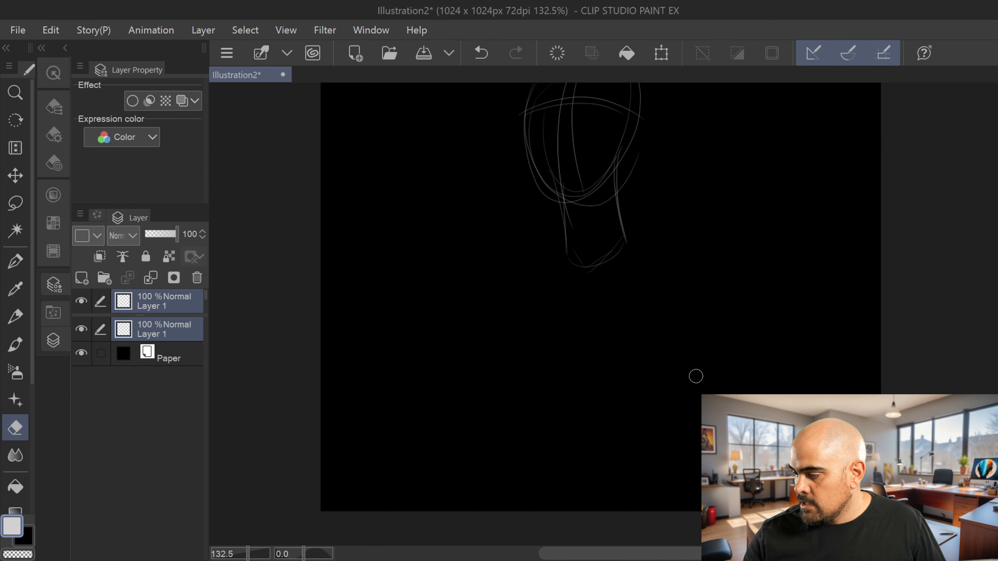
{"action": "key", "text": "b"}
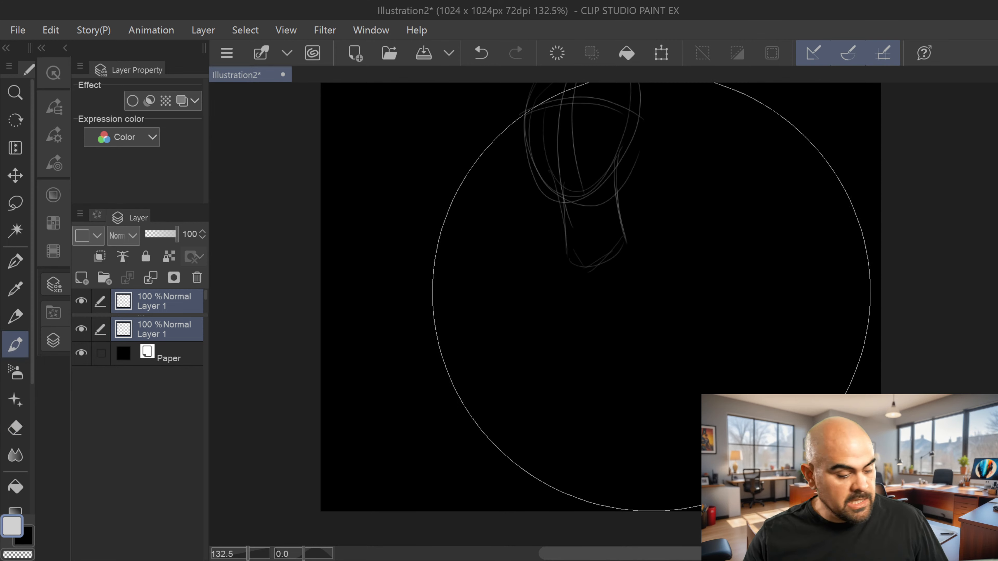
{"action": "key", "text": "p"}
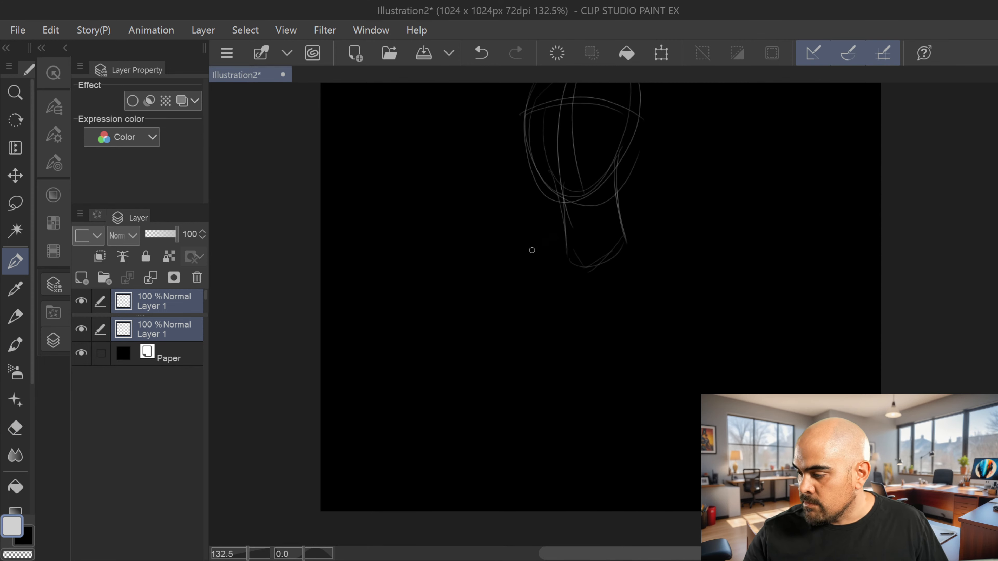
{"action": "mouse_move", "coordinate": [500, 268]}
{"action": "left_mouse_down"}
{"action": "mouse_move", "coordinate": [552, 233]}
{"action": "mouse_move", "coordinate": [484, 263]}
{"action": "left_mouse_up"}
{"action": "left_click_drag", "start_coordinate": [551, 237], "coordinate": [498, 265]}
{"action": "left_click_drag", "start_coordinate": [625, 227], "coordinate": [730, 256]}
Step: Outline the ribcage with curved sides running down from the shoulders and arched strokes along its lower edge
{"action": "mouse_move", "coordinate": [511, 258]}
{"action": "left_mouse_down"}
{"action": "mouse_move", "coordinate": [495, 346]}
{"action": "mouse_move", "coordinate": [504, 401]}
{"action": "left_mouse_up"}
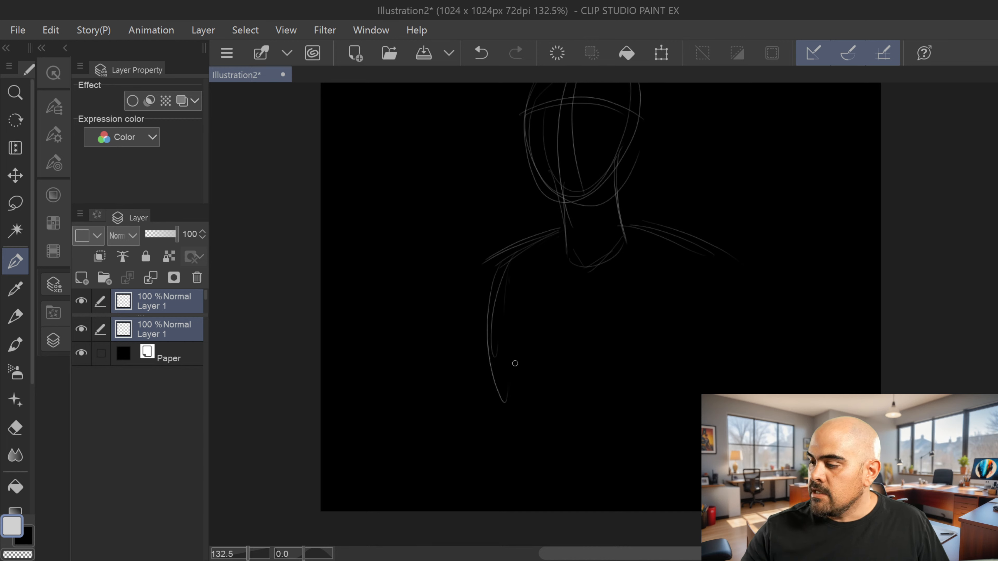
{"action": "mouse_move", "coordinate": [500, 364]}
{"action": "left_mouse_down"}
{"action": "mouse_move", "coordinate": [525, 397]}
{"action": "mouse_move", "coordinate": [551, 392]}
{"action": "mouse_move", "coordinate": [609, 412]}
{"action": "left_mouse_up"}
{"action": "left_click_drag", "start_coordinate": [515, 402], "coordinate": [621, 429]}
{"action": "mouse_move", "coordinate": [555, 408]}
{"action": "left_mouse_down"}
{"action": "mouse_move", "coordinate": [615, 420]}
{"action": "mouse_move", "coordinate": [589, 410]}
{"action": "mouse_move", "coordinate": [641, 406]}
{"action": "left_mouse_up"}
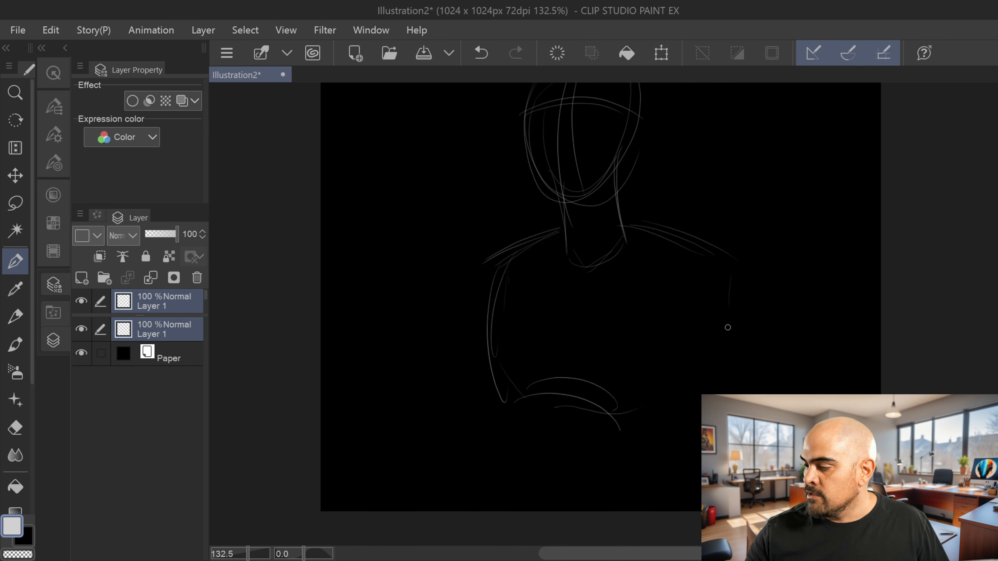
{"action": "mouse_move", "coordinate": [724, 256]}
{"action": "left_mouse_down"}
{"action": "mouse_move", "coordinate": [672, 400]}
{"action": "mouse_move", "coordinate": [640, 427]}
{"action": "left_mouse_up"}
Step: Draw a curved centre line down the chest and abdomen to show the torso's turn
{"action": "left_click_drag", "start_coordinate": [570, 395], "coordinate": [576, 452]}
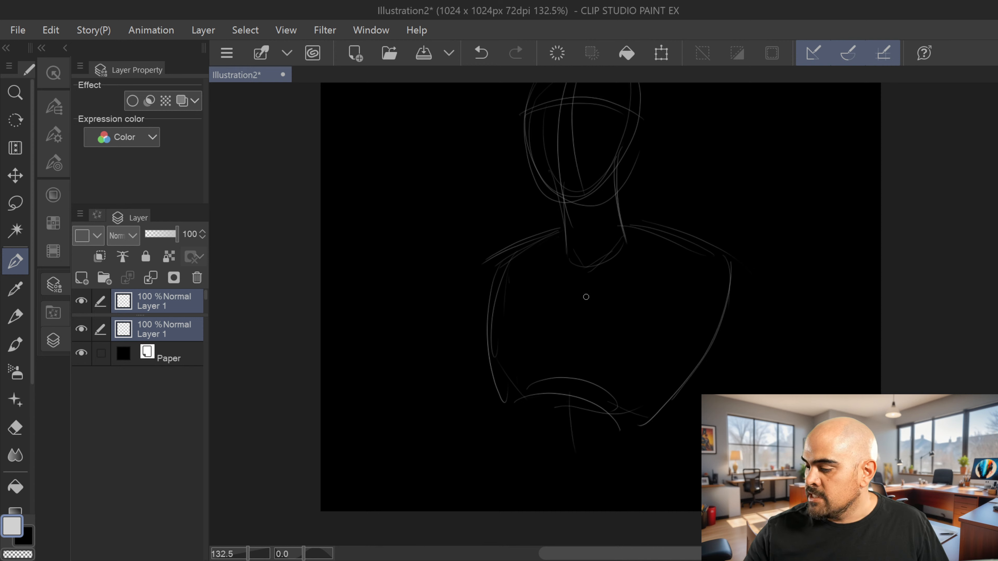
{"action": "left_click_drag", "start_coordinate": [586, 303], "coordinate": [590, 500]}
{"action": "left_click_drag", "start_coordinate": [572, 412], "coordinate": [595, 507]}
Step: Sketch rounded deltoid forms over both shoulders, undoing the stray arm stroke below the nearer one
{"action": "mouse_move", "coordinate": [737, 285]}
{"action": "left_mouse_down"}
{"action": "mouse_move", "coordinate": [681, 329]}
{"action": "mouse_move", "coordinate": [726, 252]}
{"action": "mouse_move", "coordinate": [681, 263]}
{"action": "mouse_move", "coordinate": [705, 336]}
{"action": "left_mouse_up"}
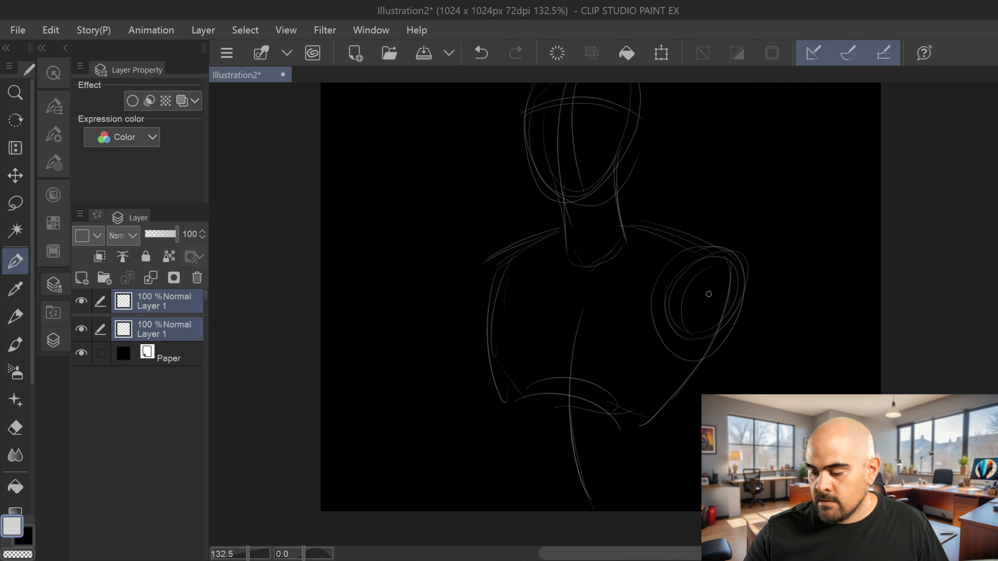
{"action": "mouse_move", "coordinate": [505, 256]}
{"action": "left_mouse_down"}
{"action": "mouse_move", "coordinate": [472, 323]}
{"action": "mouse_move", "coordinate": [507, 348]}
{"action": "left_mouse_up"}
{"action": "mouse_move", "coordinate": [709, 309]}
{"action": "left_mouse_down"}
{"action": "mouse_move", "coordinate": [722, 369]}
{"action": "mouse_move", "coordinate": [698, 307]}
{"action": "left_mouse_up"}
{"action": "left_click_drag", "start_coordinate": [723, 338], "coordinate": [717, 389]}
{"action": "key", "text": "ctrl+z"}
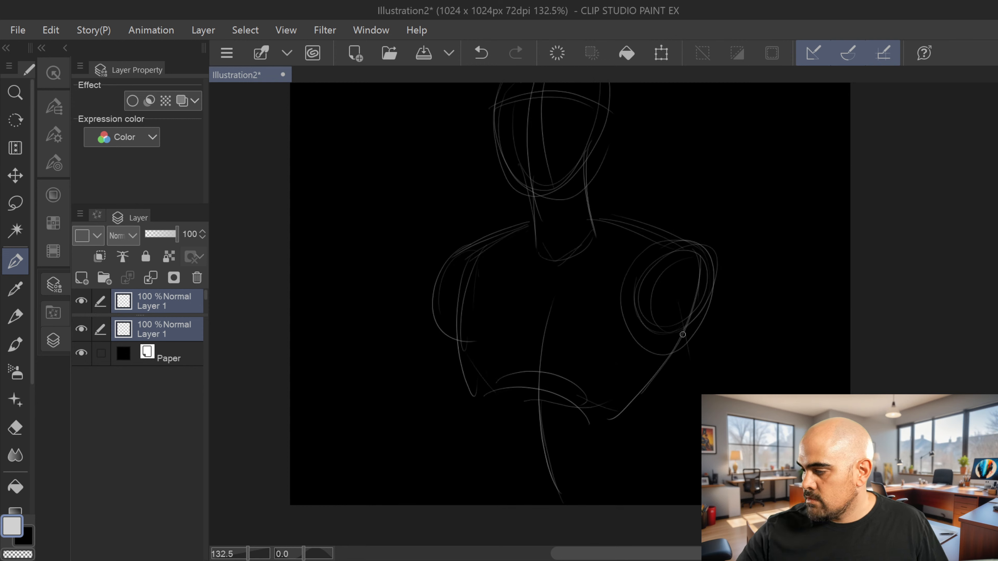
Step: Draw the inner and outer contours of the upper arm below the large circular shoulder form
{"action": "left_click_drag", "start_coordinate": [683, 323], "coordinate": [705, 388]}
{"action": "left_click_drag", "start_coordinate": [684, 301], "coordinate": [722, 394]}
{"action": "left_click_drag", "start_coordinate": [663, 337], "coordinate": [696, 420]}
{"action": "left_click_drag", "start_coordinate": [663, 336], "coordinate": [700, 417]}
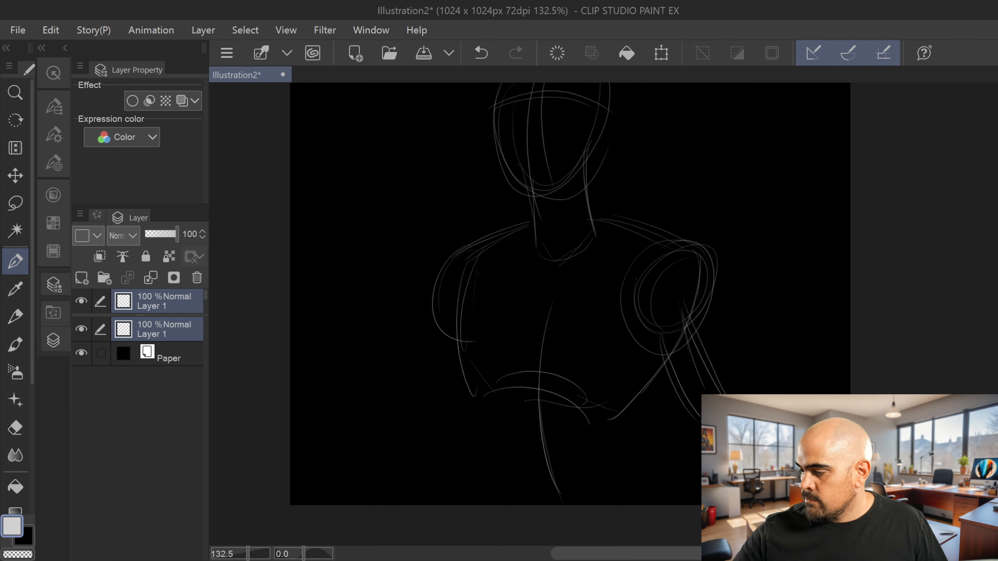
{"action": "left_click_drag", "start_coordinate": [740, 345], "coordinate": [744, 394]}
{"action": "mouse_move", "coordinate": [708, 297]}
{"action": "left_mouse_down"}
{"action": "mouse_move", "coordinate": [759, 376]}
{"action": "mouse_move", "coordinate": [758, 394]}
{"action": "left_mouse_up"}
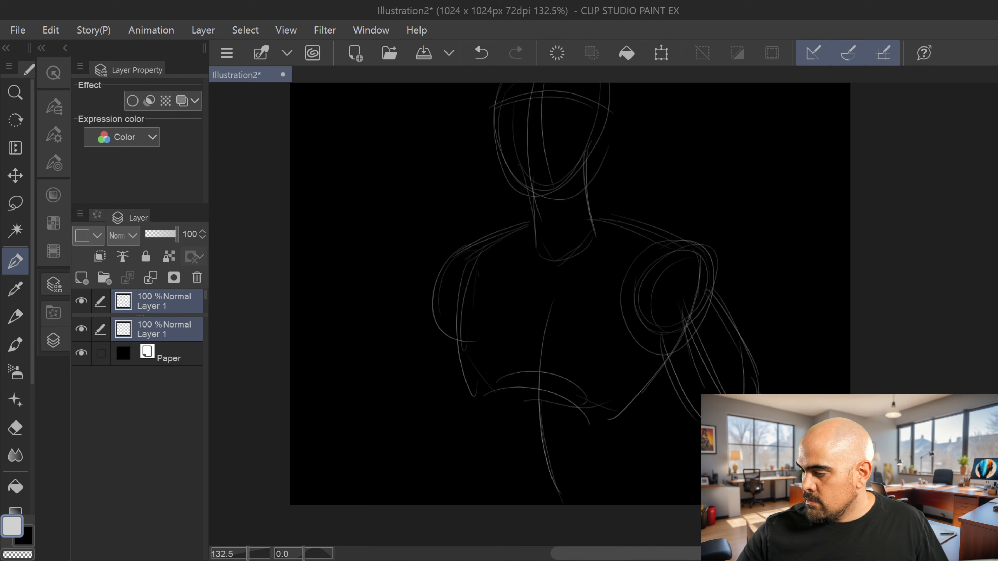
Step: Sketch the opposite arm with its upper arm, a rounded elbow and a forearm reaching the canvas's lower edge
{"action": "left_click_drag", "start_coordinate": [435, 304], "coordinate": [411, 365]}
{"action": "mouse_move", "coordinate": [440, 314]}
{"action": "left_mouse_down"}
{"action": "mouse_move", "coordinate": [414, 387]}
{"action": "mouse_move", "coordinate": [420, 429]}
{"action": "left_mouse_up"}
{"action": "mouse_move", "coordinate": [416, 376]}
{"action": "left_mouse_down"}
{"action": "mouse_move", "coordinate": [463, 401]}
{"action": "mouse_move", "coordinate": [400, 409]}
{"action": "mouse_move", "coordinate": [423, 437]}
{"action": "mouse_move", "coordinate": [373, 432]}
{"action": "left_mouse_up"}
{"action": "left_click_drag", "start_coordinate": [420, 405], "coordinate": [403, 433]}
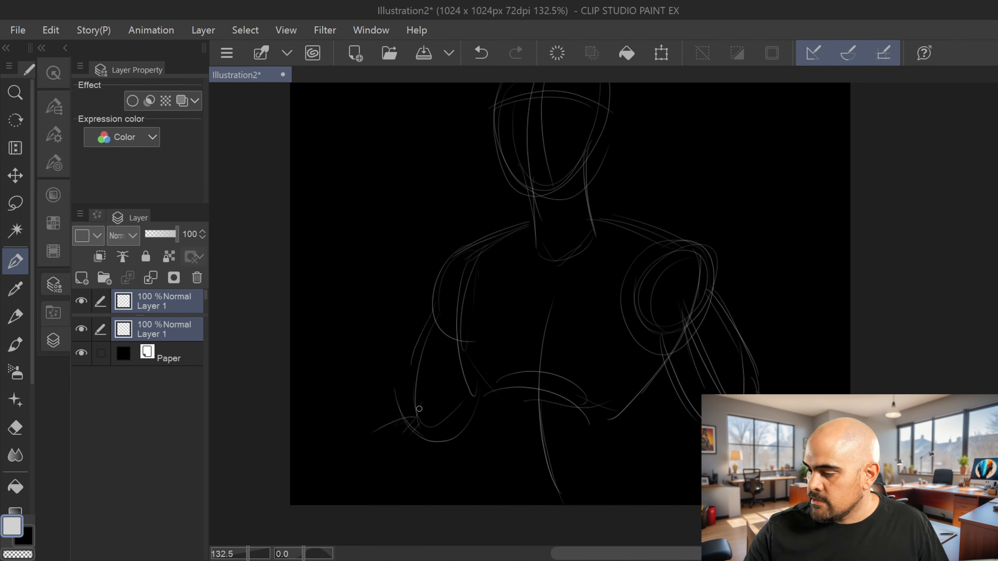
{"action": "mouse_move", "coordinate": [461, 404]}
{"action": "left_mouse_down"}
{"action": "mouse_move", "coordinate": [410, 448]}
{"action": "mouse_move", "coordinate": [405, 424]}
{"action": "mouse_move", "coordinate": [364, 440]}
{"action": "mouse_move", "coordinate": [362, 495]}
{"action": "left_mouse_up"}
{"action": "mouse_move", "coordinate": [385, 422]}
{"action": "left_mouse_down"}
{"action": "mouse_move", "coordinate": [365, 506]}
{"action": "mouse_move", "coordinate": [350, 505]}
{"action": "left_mouse_up"}
{"action": "mouse_move", "coordinate": [438, 420]}
{"action": "left_mouse_down"}
{"action": "mouse_move", "coordinate": [439, 444]}
{"action": "mouse_move", "coordinate": [404, 506]}
{"action": "left_mouse_up"}
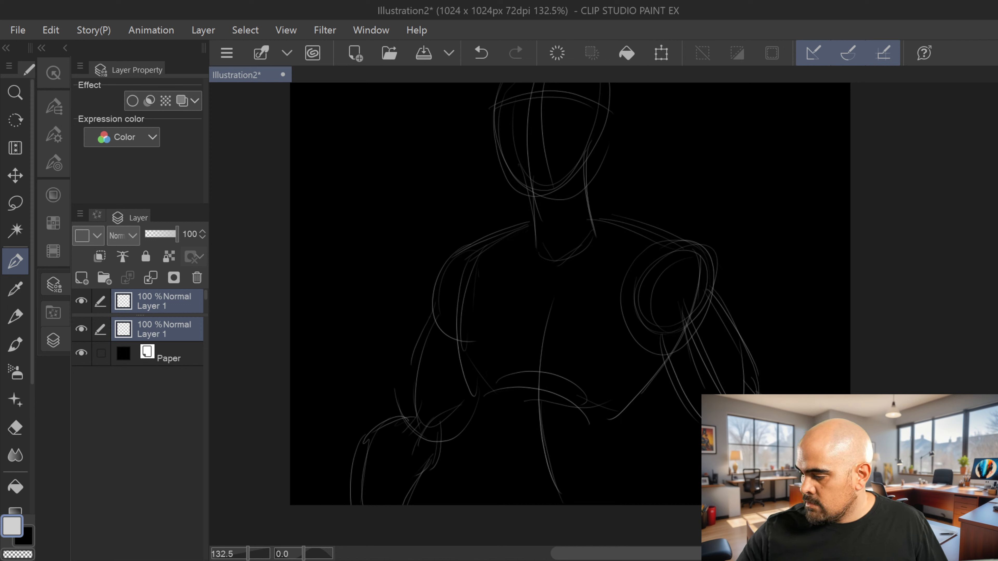
Step: Draw the waist contours tapering inward below the ribcage on both sides of the abdomen
{"action": "left_click_drag", "start_coordinate": [518, 402], "coordinate": [542, 451]}
{"action": "left_click_drag", "start_coordinate": [478, 378], "coordinate": [525, 483]}
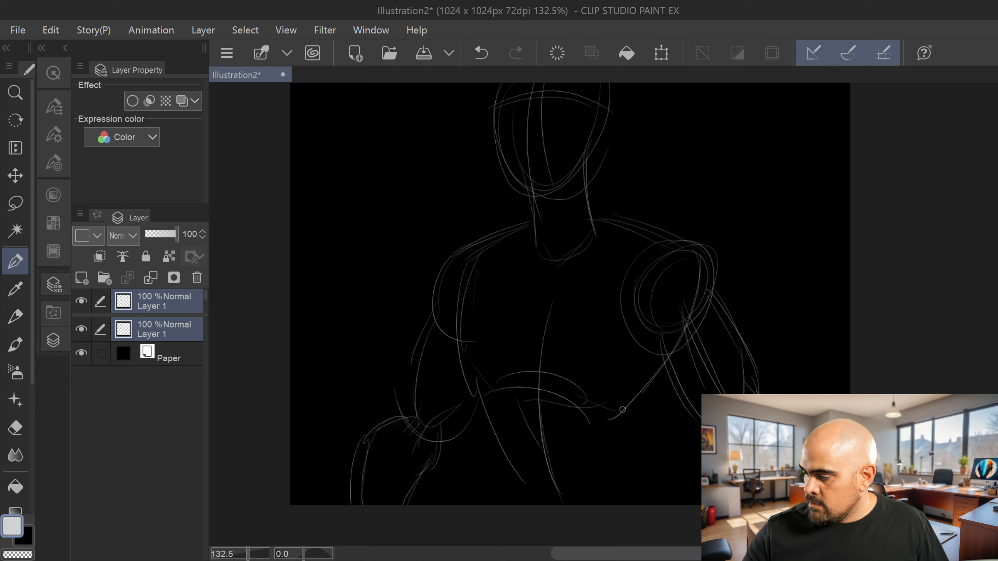
{"action": "left_click_drag", "start_coordinate": [628, 401], "coordinate": [624, 492]}
{"action": "left_click_drag", "start_coordinate": [508, 452], "coordinate": [515, 504]}
Step: Build up the head's structure with a round cranium, the back of the skull, a jawline and an ear oval
{"action": "left_click_drag", "start_coordinate": [671, 292], "coordinate": [650, 458]}
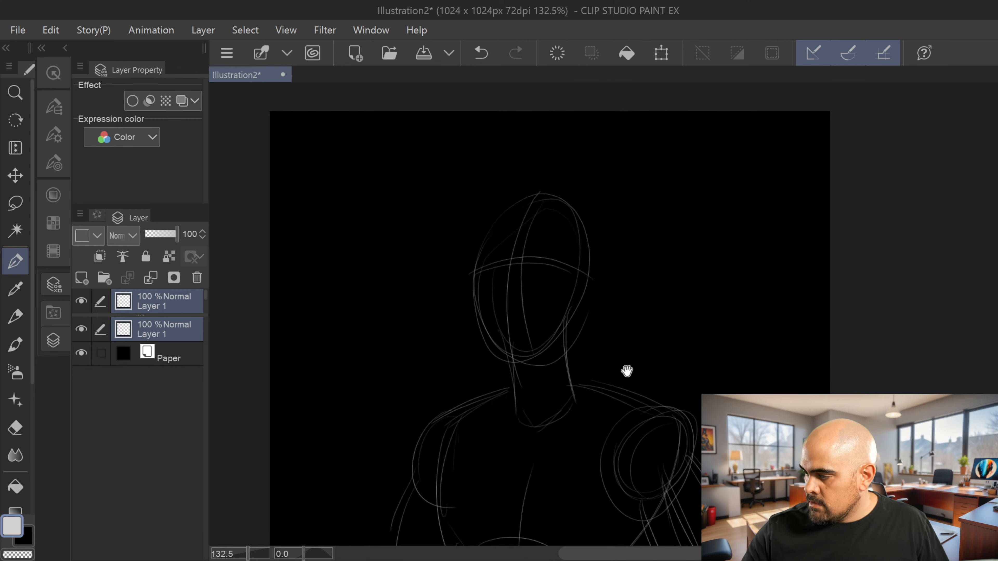
{"action": "left_click_drag", "start_coordinate": [487, 275], "coordinate": [558, 258]}
{"action": "left_click_drag", "start_coordinate": [573, 215], "coordinate": [487, 291]}
{"action": "left_click_drag", "start_coordinate": [483, 236], "coordinate": [594, 228]}
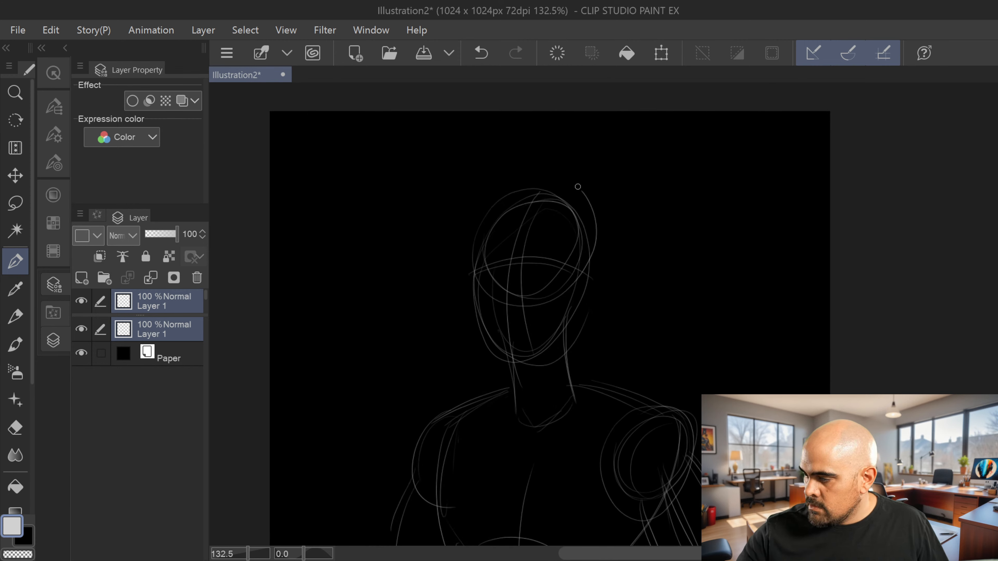
{"action": "left_click_drag", "start_coordinate": [510, 197], "coordinate": [578, 184]}
{"action": "mouse_move", "coordinate": [495, 283]}
{"action": "left_mouse_down"}
{"action": "mouse_move", "coordinate": [501, 377]}
{"action": "mouse_move", "coordinate": [526, 376]}
{"action": "mouse_move", "coordinate": [574, 320]}
{"action": "mouse_move", "coordinate": [546, 363]}
{"action": "left_mouse_up"}
{"action": "left_click_drag", "start_coordinate": [587, 305], "coordinate": [582, 314]}
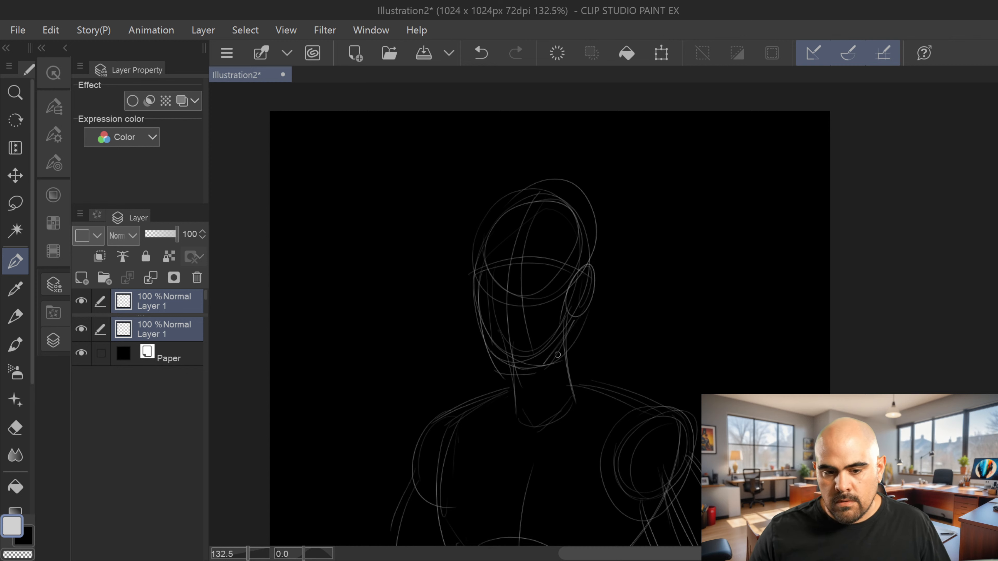
Step: Add curved strokes over the forehead and back of the skull, and widen the neck with new side lines
{"action": "mouse_move", "coordinate": [480, 266]}
{"action": "left_mouse_down"}
{"action": "mouse_move", "coordinate": [493, 214]}
{"action": "mouse_move", "coordinate": [608, 222]}
{"action": "left_mouse_up"}
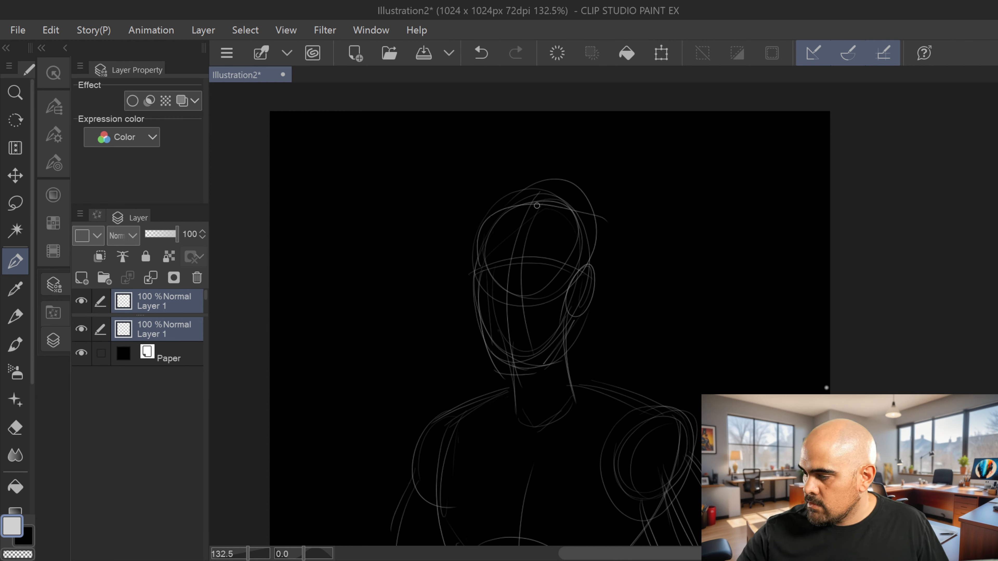
{"action": "left_click_drag", "start_coordinate": [539, 203], "coordinate": [607, 266]}
{"action": "mouse_move", "coordinate": [536, 194]}
{"action": "left_mouse_down"}
{"action": "mouse_move", "coordinate": [563, 190]}
{"action": "mouse_move", "coordinate": [601, 289]}
{"action": "mouse_move", "coordinate": [586, 405]}
{"action": "left_mouse_up"}
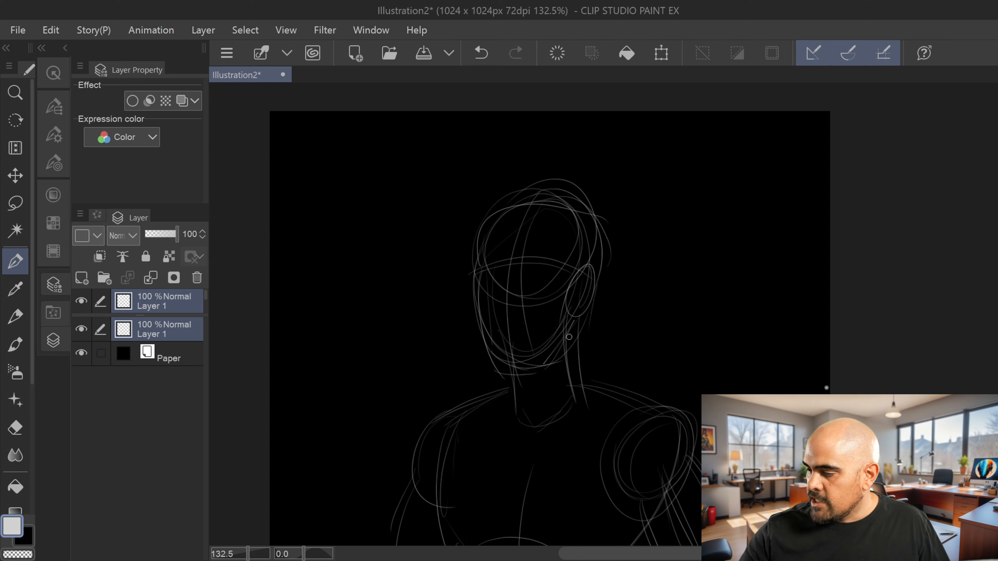
{"action": "left_click_drag", "start_coordinate": [584, 313], "coordinate": [590, 395]}
{"action": "left_click_drag", "start_coordinate": [505, 363], "coordinate": [504, 428]}
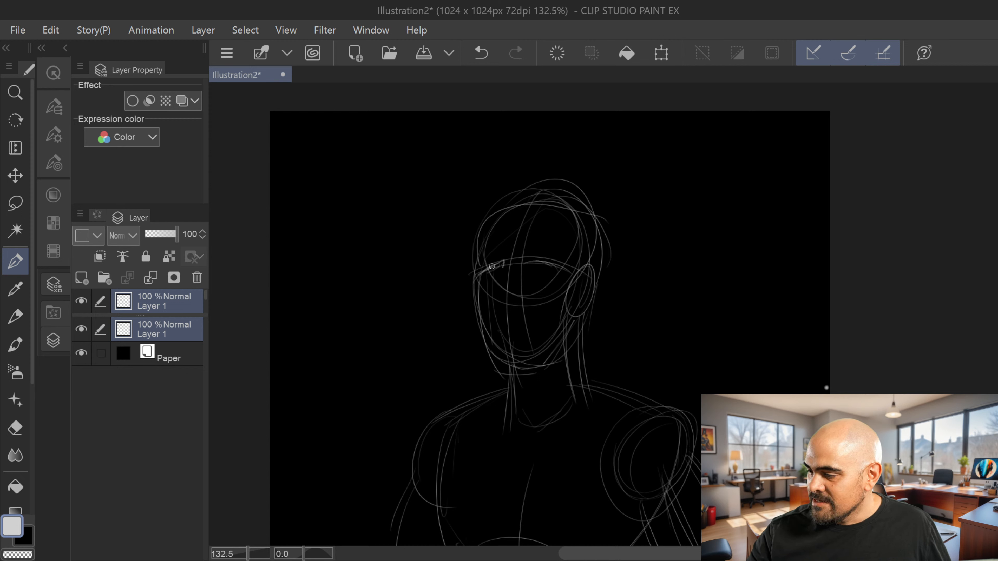
Step: Sketch the facial features: both eyebrows along the brow line, the nose on the centre line and the mouth below
{"action": "left_click_drag", "start_coordinate": [492, 266], "coordinate": [479, 272]}
{"action": "mouse_move", "coordinate": [537, 258]}
{"action": "left_mouse_down"}
{"action": "mouse_move", "coordinate": [528, 260]}
{"action": "mouse_move", "coordinate": [566, 263]}
{"action": "left_mouse_up"}
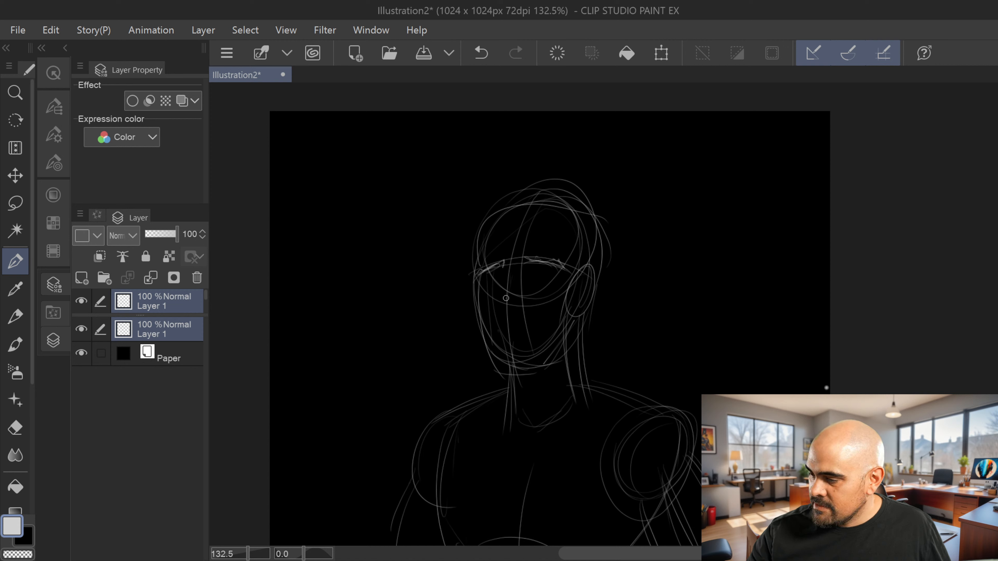
{"action": "mouse_move", "coordinate": [506, 300]}
{"action": "left_mouse_down"}
{"action": "mouse_move", "coordinate": [507, 286]}
{"action": "mouse_move", "coordinate": [500, 300]}
{"action": "left_mouse_up"}
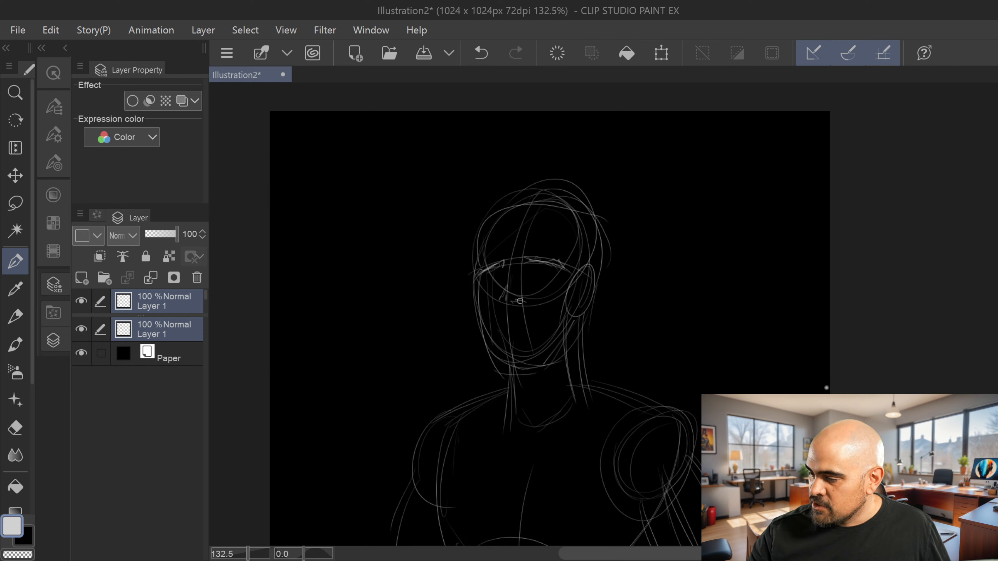
{"action": "left_click_drag", "start_coordinate": [526, 282], "coordinate": [523, 299]}
{"action": "left_click_drag", "start_coordinate": [522, 293], "coordinate": [522, 267]}
{"action": "mouse_move", "coordinate": [507, 323]}
{"action": "left_mouse_down"}
{"action": "mouse_move", "coordinate": [534, 324]}
{"action": "mouse_move", "coordinate": [501, 327]}
{"action": "left_mouse_up"}
{"action": "left_click_drag", "start_coordinate": [507, 318], "coordinate": [524, 320]}
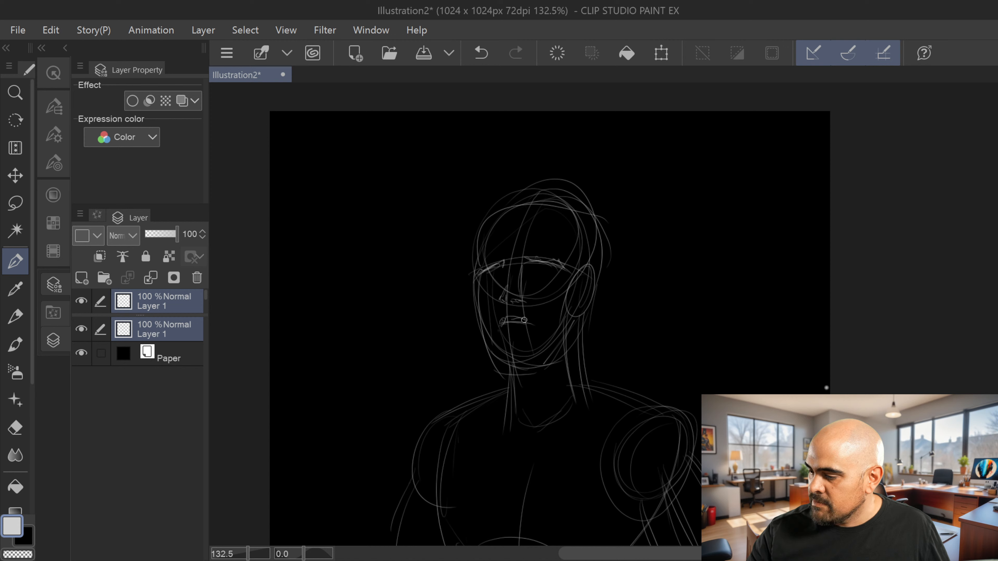
Step: Refine the ear with extra contour lines and reinforce the cheek and jaw outline on both sides of the face
{"action": "left_click_drag", "start_coordinate": [590, 275], "coordinate": [579, 308]}
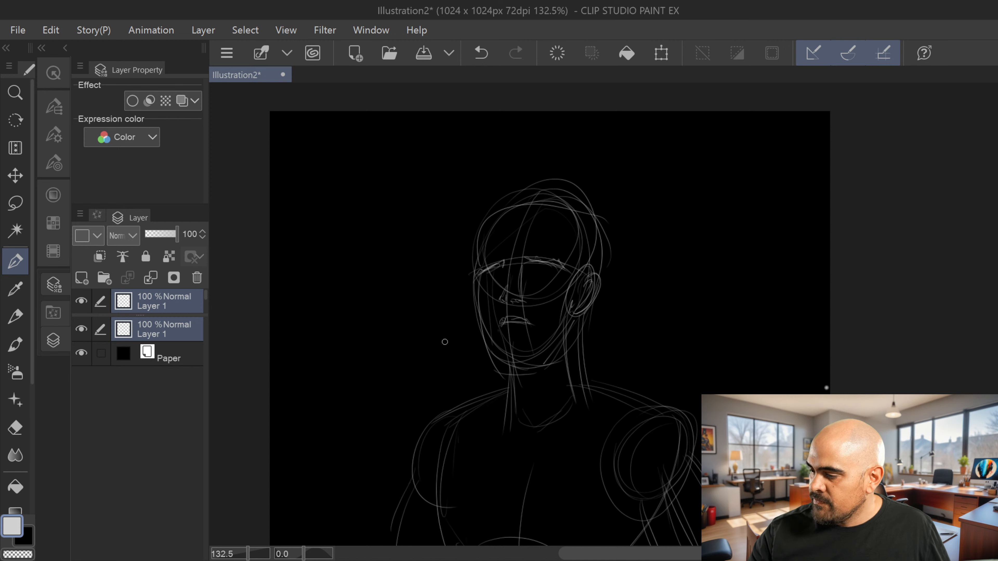
{"action": "mouse_move", "coordinate": [477, 278]}
{"action": "left_mouse_down"}
{"action": "mouse_move", "coordinate": [473, 307]}
{"action": "mouse_move", "coordinate": [492, 345]}
{"action": "mouse_move", "coordinate": [520, 366]}
{"action": "mouse_move", "coordinate": [542, 360]}
{"action": "left_mouse_up"}
{"action": "left_click_drag", "start_coordinate": [570, 314], "coordinate": [550, 352]}
{"action": "left_click_drag", "start_coordinate": [587, 302], "coordinate": [553, 353]}
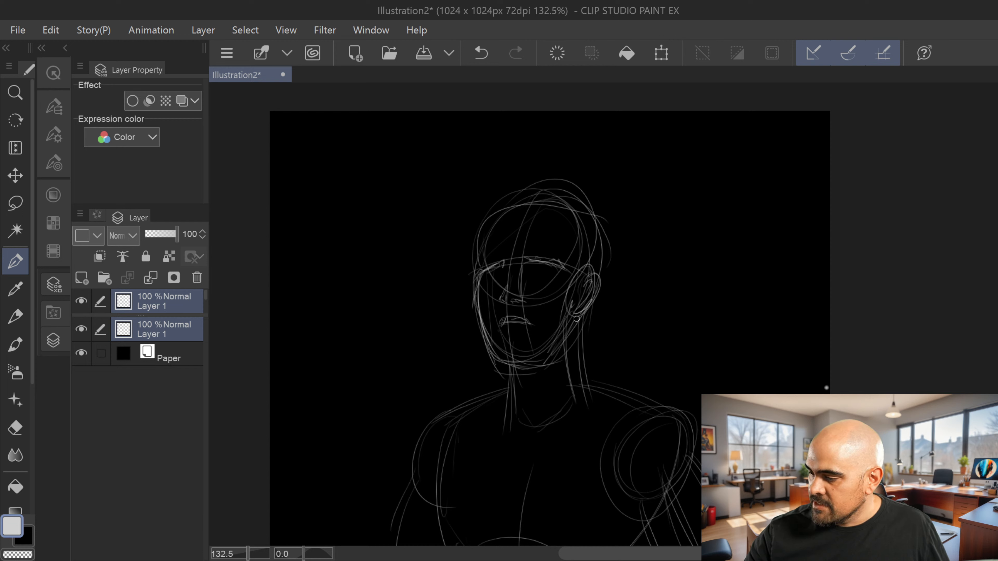
Step: Reinforce the cranium outline from the brow over the top of the head down to the ear
{"action": "left_click_drag", "start_coordinate": [474, 270], "coordinate": [506, 192]}
{"action": "mouse_move", "coordinate": [480, 242]}
{"action": "left_mouse_down"}
{"action": "mouse_move", "coordinate": [574, 226]}
{"action": "mouse_move", "coordinate": [529, 193]}
{"action": "mouse_move", "coordinate": [575, 239]}
{"action": "mouse_move", "coordinate": [604, 236]}
{"action": "left_mouse_up"}
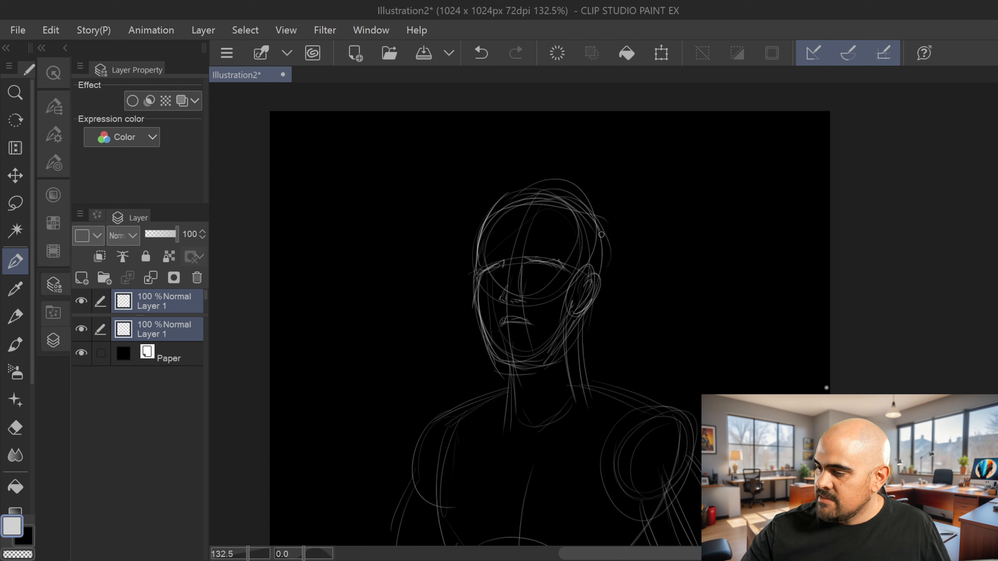
{"action": "left_click_drag", "start_coordinate": [560, 192], "coordinate": [601, 293]}
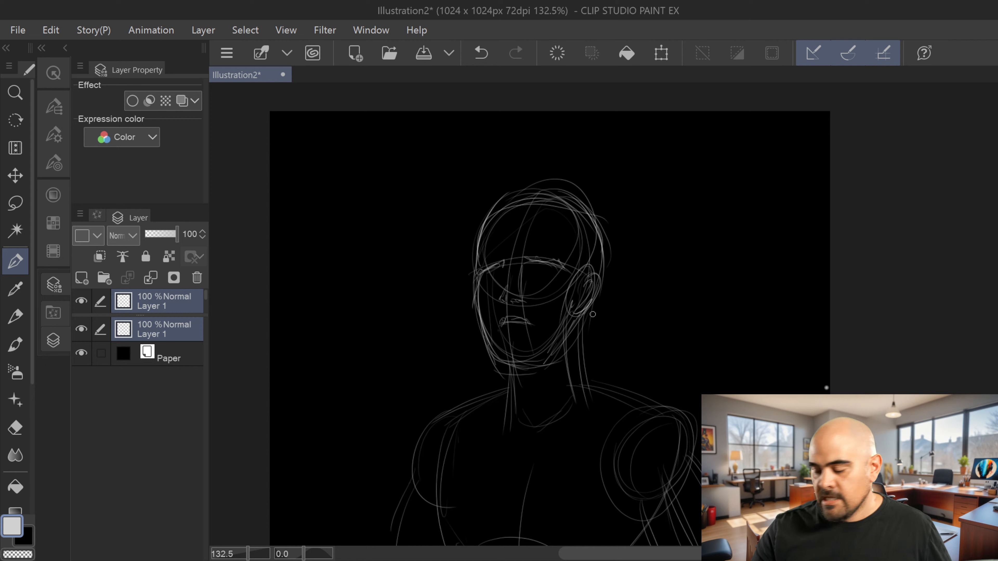
Step: Add neck side lines, a diagonal neck muscle running down from behind the ear, and a collarbone line towards the right-hand shoulder
{"action": "mouse_move", "coordinate": [593, 314]}
{"action": "left_mouse_down"}
{"action": "mouse_move", "coordinate": [605, 201]}
{"action": "mouse_move", "coordinate": [595, 290]}
{"action": "left_mouse_up"}
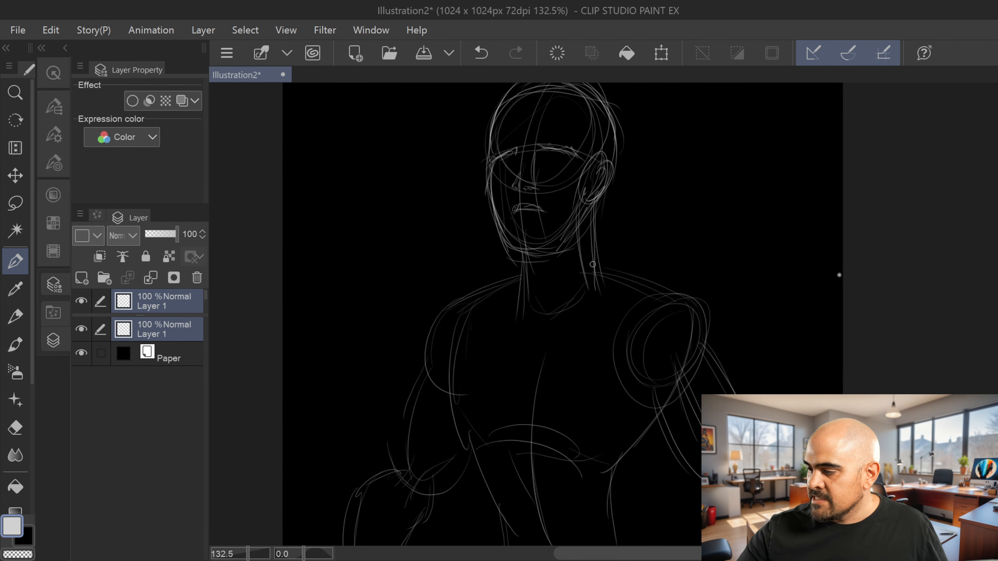
{"action": "left_click_drag", "start_coordinate": [600, 199], "coordinate": [608, 317]}
{"action": "left_click_drag", "start_coordinate": [531, 256], "coordinate": [513, 311]}
{"action": "mouse_move", "coordinate": [595, 208]}
{"action": "left_mouse_down"}
{"action": "mouse_move", "coordinate": [560, 346]}
{"action": "mouse_move", "coordinate": [547, 343]}
{"action": "mouse_move", "coordinate": [602, 319]}
{"action": "mouse_move", "coordinate": [655, 314]}
{"action": "left_mouse_up"}
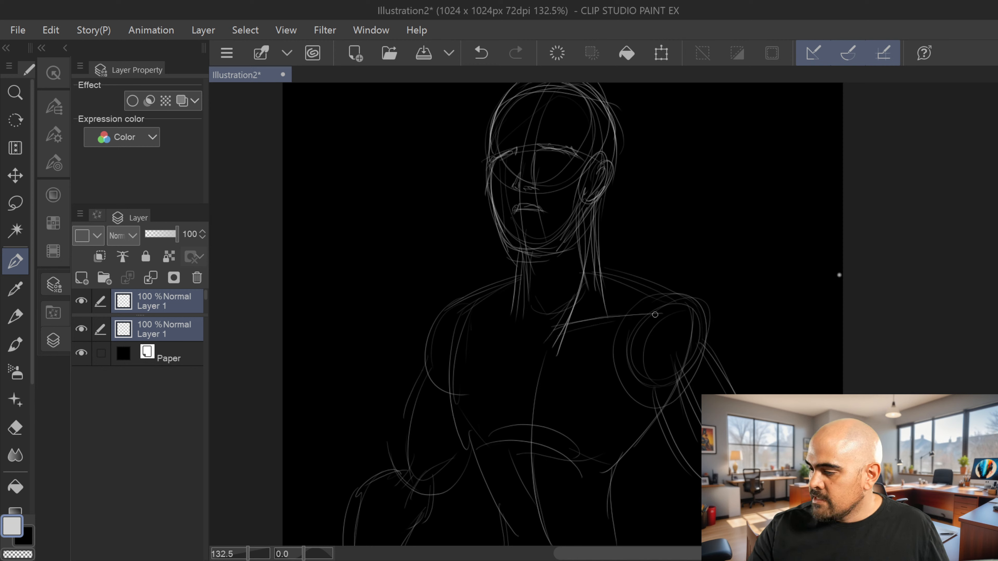
Step: Sketch the chest: the centre line, the left-hand collarbone and the lower and outer contours of both pectorals
{"action": "left_click_drag", "start_coordinate": [537, 326], "coordinate": [525, 410]}
{"action": "mouse_move", "coordinate": [496, 303]}
{"action": "left_mouse_down"}
{"action": "mouse_move", "coordinate": [524, 324]}
{"action": "mouse_move", "coordinate": [474, 306]}
{"action": "left_mouse_up"}
{"action": "left_click_drag", "start_coordinate": [454, 360], "coordinate": [472, 417]}
{"action": "left_click_drag", "start_coordinate": [444, 383], "coordinate": [466, 421]}
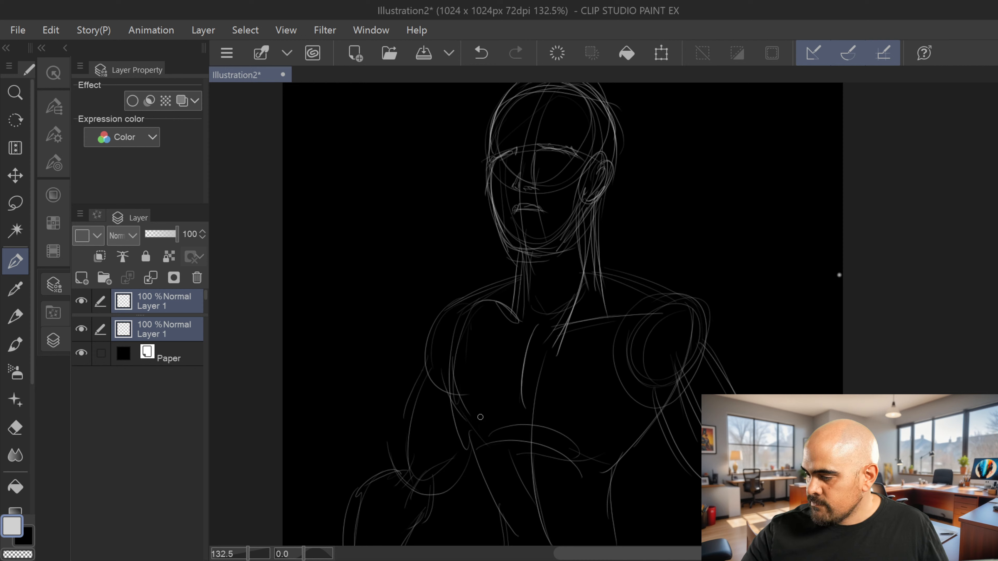
{"action": "mouse_move", "coordinate": [442, 360]}
{"action": "left_mouse_down"}
{"action": "mouse_move", "coordinate": [481, 434]}
{"action": "mouse_move", "coordinate": [525, 411]}
{"action": "mouse_move", "coordinate": [511, 420]}
{"action": "mouse_move", "coordinate": [614, 435]}
{"action": "left_mouse_up"}
{"action": "left_click_drag", "start_coordinate": [531, 410], "coordinate": [583, 432]}
{"action": "mouse_move", "coordinate": [548, 412]}
{"action": "left_mouse_down"}
{"action": "mouse_move", "coordinate": [604, 433]}
{"action": "mouse_move", "coordinate": [662, 386]}
{"action": "left_mouse_up"}
{"action": "mouse_move", "coordinate": [659, 391]}
{"action": "left_mouse_down"}
{"action": "mouse_move", "coordinate": [614, 431]}
{"action": "mouse_move", "coordinate": [654, 414]}
{"action": "mouse_move", "coordinate": [662, 368]}
{"action": "left_mouse_up"}
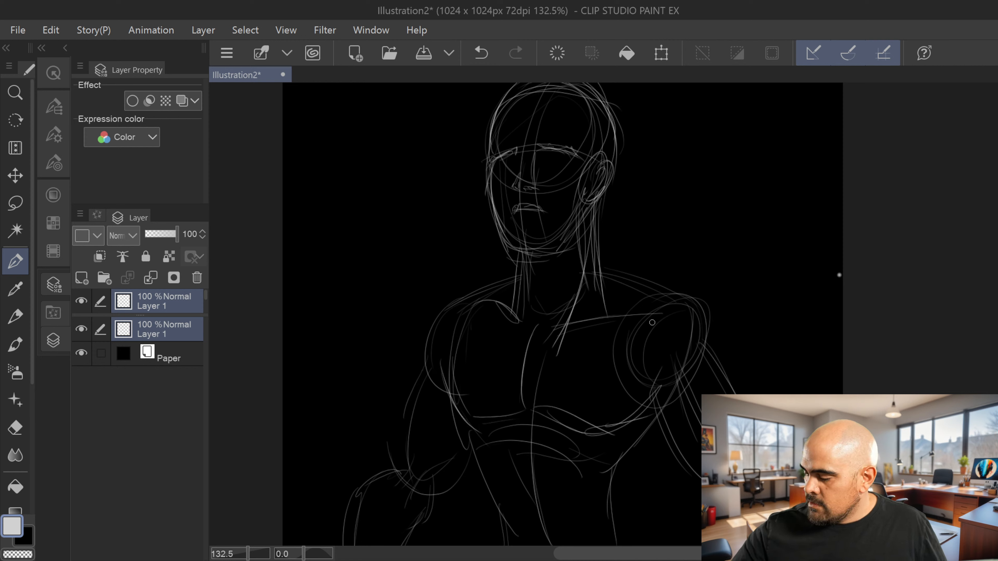
Step: Build up the right-hand shoulder with rounded deltoid contours and armpit strokes, and add the slope from neck to shoulder
{"action": "left_click_drag", "start_coordinate": [651, 323], "coordinate": [664, 383]}
{"action": "mouse_move", "coordinate": [644, 317]}
{"action": "left_mouse_down"}
{"action": "mouse_move", "coordinate": [648, 372]}
{"action": "mouse_move", "coordinate": [669, 393]}
{"action": "left_mouse_up"}
{"action": "mouse_move", "coordinate": [644, 330]}
{"action": "left_mouse_down"}
{"action": "mouse_move", "coordinate": [662, 378]}
{"action": "mouse_move", "coordinate": [735, 345]}
{"action": "left_mouse_up"}
{"action": "left_click_drag", "start_coordinate": [671, 290], "coordinate": [712, 387]}
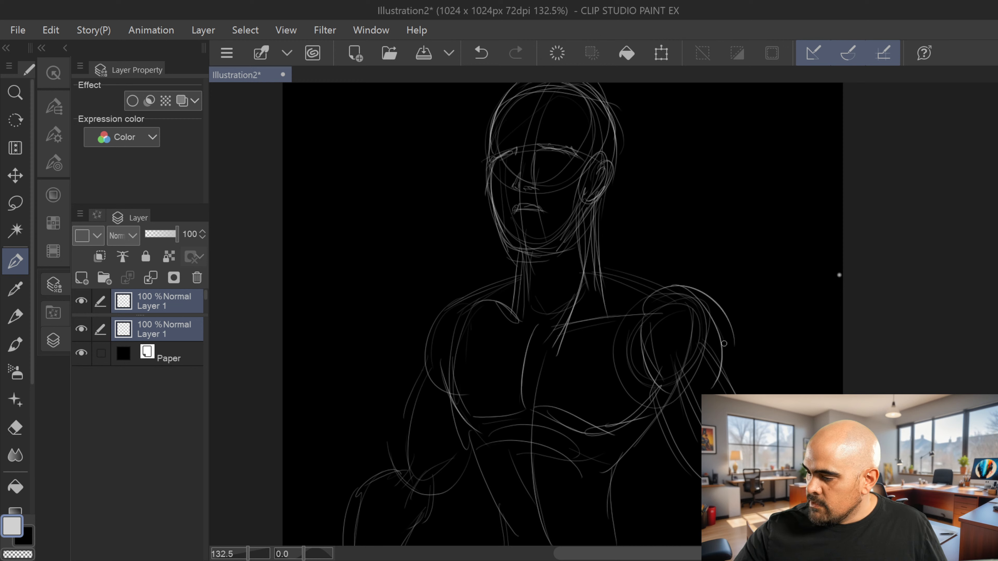
{"action": "left_click_drag", "start_coordinate": [739, 346], "coordinate": [722, 389]}
{"action": "left_click_drag", "start_coordinate": [655, 394], "coordinate": [674, 410]}
{"action": "left_click_drag", "start_coordinate": [669, 397], "coordinate": [683, 378]}
{"action": "left_click_drag", "start_coordinate": [597, 259], "coordinate": [668, 291]}
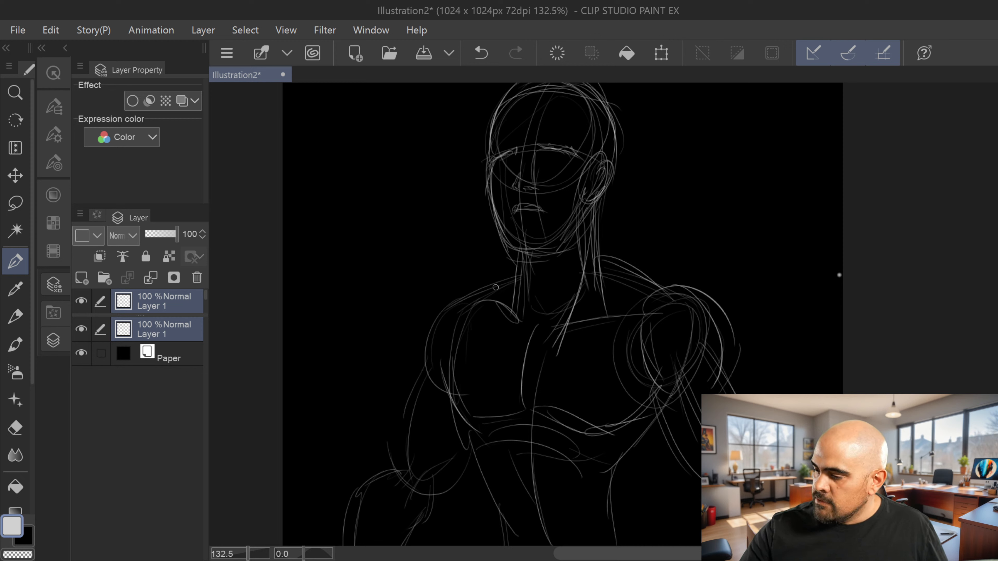
Step: Reinforce the left-hand shoulder and upper arm down to the elbow, and undo the overly thick forearm stroke
{"action": "mouse_move", "coordinate": [519, 277]}
{"action": "left_mouse_down"}
{"action": "mouse_move", "coordinate": [466, 299]}
{"action": "mouse_move", "coordinate": [421, 346]}
{"action": "left_mouse_up"}
{"action": "left_click_drag", "start_coordinate": [448, 299], "coordinate": [424, 383]}
{"action": "left_click_drag", "start_coordinate": [421, 342], "coordinate": [407, 427]}
{"action": "mouse_move", "coordinate": [433, 380]}
{"action": "left_mouse_down"}
{"action": "mouse_move", "coordinate": [411, 455]}
{"action": "mouse_move", "coordinate": [403, 450]}
{"action": "mouse_move", "coordinate": [413, 488]}
{"action": "left_mouse_up"}
{"action": "left_click_drag", "start_coordinate": [474, 439], "coordinate": [456, 484]}
{"action": "mouse_move", "coordinate": [473, 435]}
{"action": "left_mouse_down"}
{"action": "mouse_move", "coordinate": [411, 511]}
{"action": "mouse_move", "coordinate": [418, 520]}
{"action": "mouse_move", "coordinate": [427, 506]}
{"action": "mouse_move", "coordinate": [431, 536]}
{"action": "left_mouse_up"}
{"action": "left_click_drag", "start_coordinate": [399, 473], "coordinate": [350, 546]}
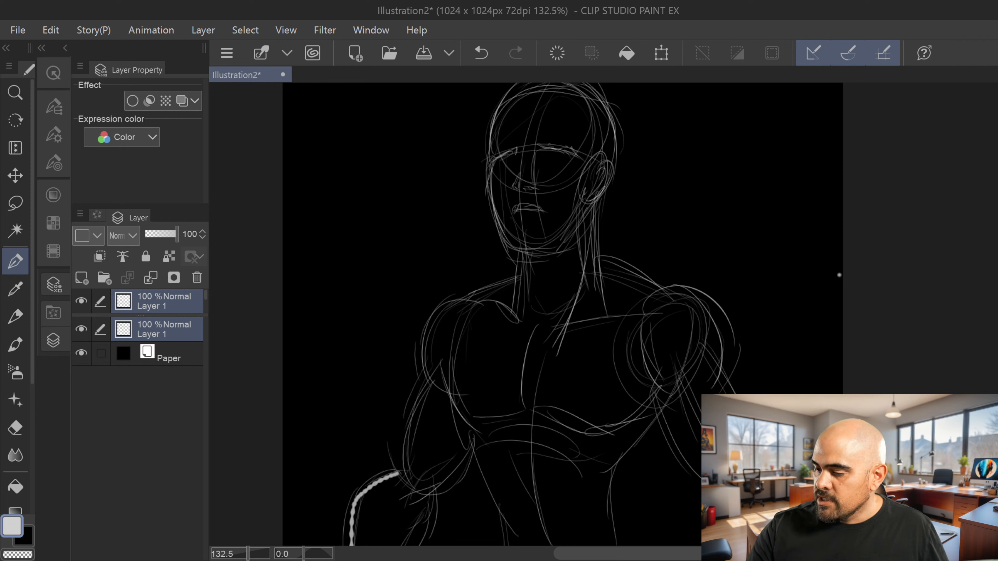
{"action": "key", "text": "ctrl+z"}
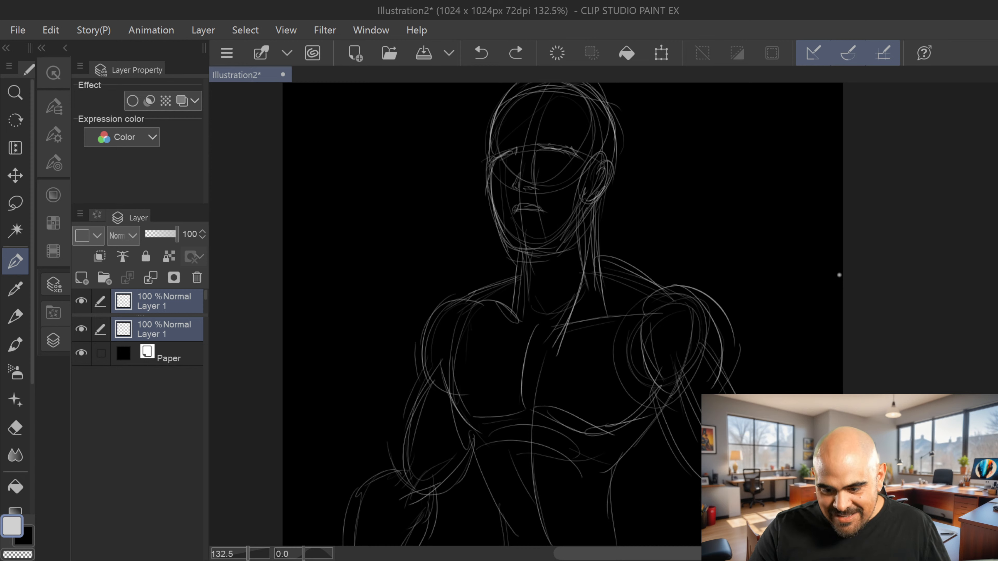
Step: Sketch the right-hand forearm from the elbow to the canvas edge and reinforce the underside of its upper arm
{"action": "mouse_move", "coordinate": [401, 461]}
{"action": "left_mouse_down"}
{"action": "mouse_move", "coordinate": [345, 528]}
{"action": "mouse_move", "coordinate": [375, 400]}
{"action": "left_mouse_up"}
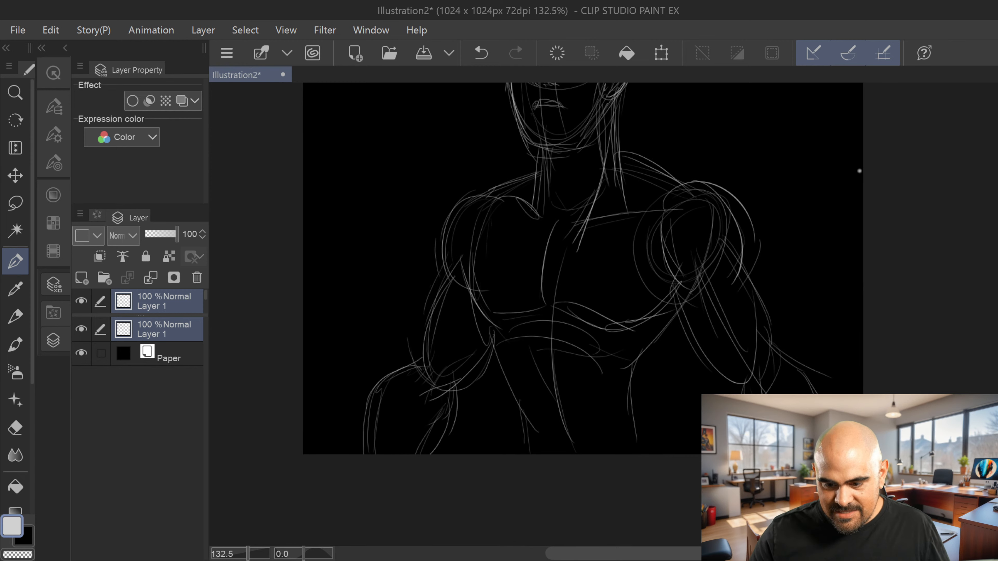
{"action": "left_click_drag", "start_coordinate": [860, 171], "coordinate": [861, 74]}
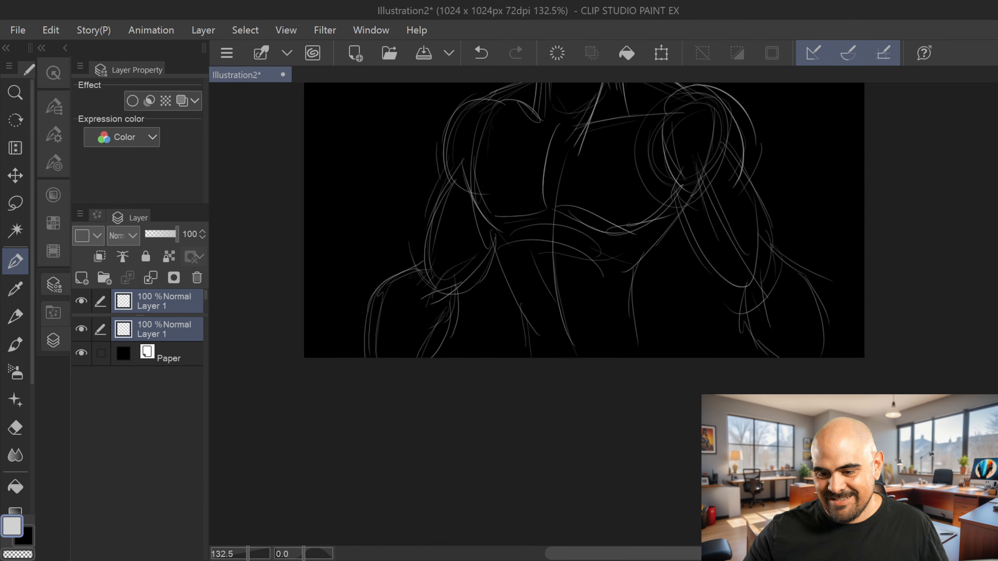
{"action": "left_click_drag", "start_coordinate": [756, 270], "coordinate": [748, 344]}
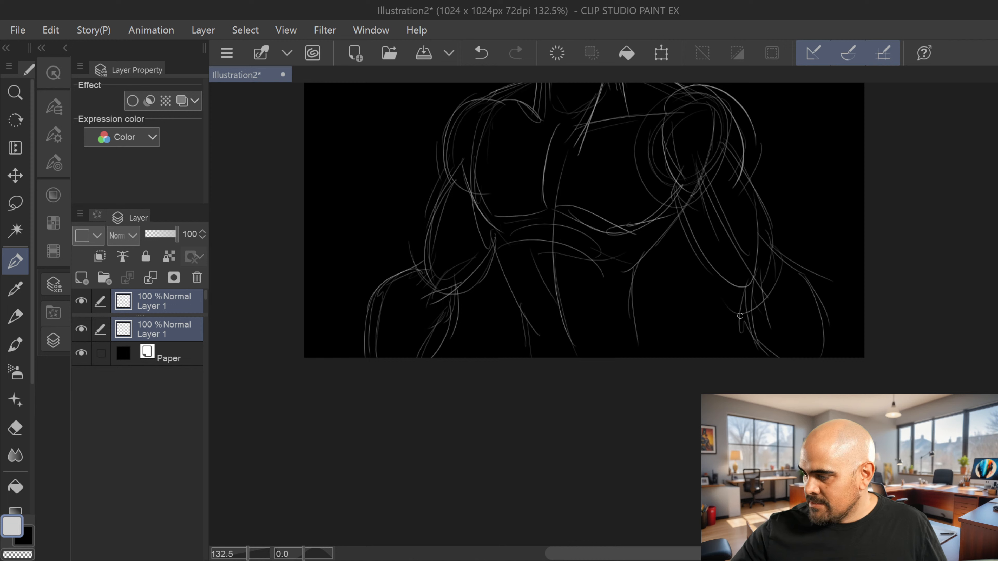
{"action": "mouse_move", "coordinate": [741, 285]}
{"action": "left_mouse_down"}
{"action": "mouse_move", "coordinate": [738, 348]}
{"action": "mouse_move", "coordinate": [769, 358]}
{"action": "left_mouse_up"}
{"action": "mouse_move", "coordinate": [765, 240]}
{"action": "left_mouse_down"}
{"action": "mouse_move", "coordinate": [837, 311]}
{"action": "mouse_move", "coordinate": [844, 358]}
{"action": "left_mouse_up"}
{"action": "left_click_drag", "start_coordinate": [811, 277], "coordinate": [824, 358]}
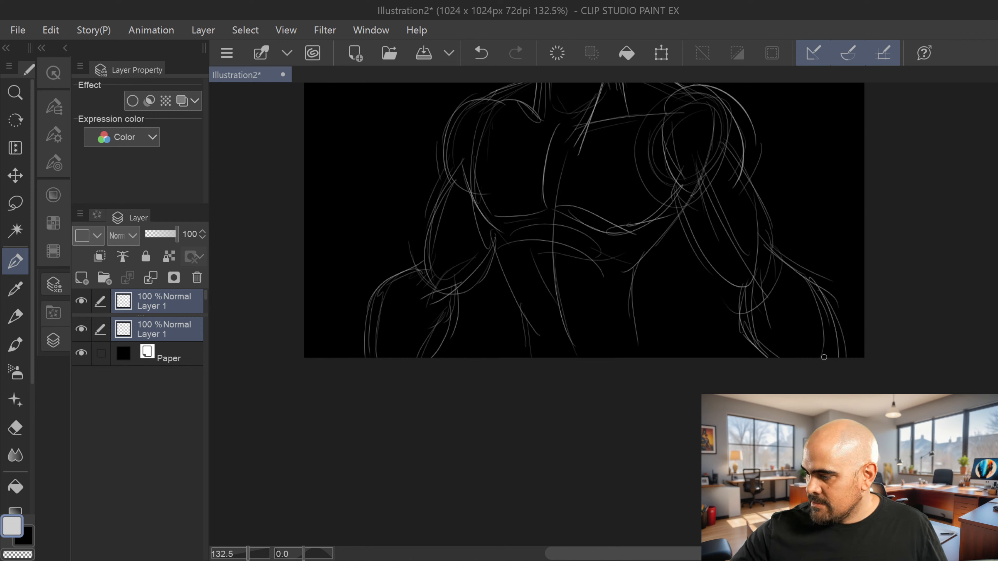
{"action": "mouse_move", "coordinate": [776, 226]}
{"action": "left_mouse_down"}
{"action": "mouse_move", "coordinate": [759, 253]}
{"action": "mouse_move", "coordinate": [786, 275]}
{"action": "left_mouse_up"}
{"action": "left_click_drag", "start_coordinate": [685, 199], "coordinate": [761, 288]}
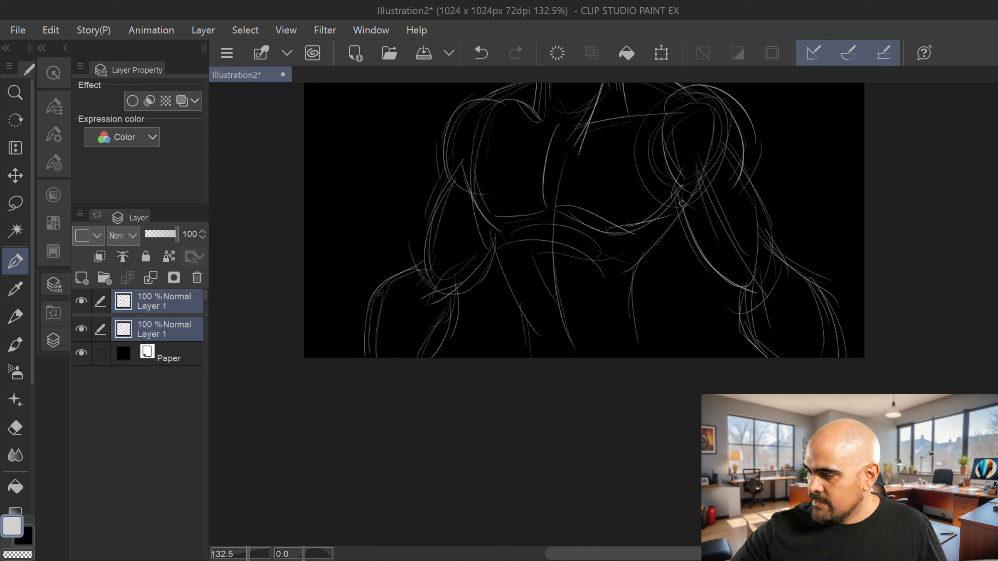
Step: Draw the sides of the torso from below both armpits down to the waist at the canvas edge
{"action": "left_click_drag", "start_coordinate": [683, 204], "coordinate": [622, 286]}
{"action": "mouse_move", "coordinate": [681, 238]}
{"action": "left_mouse_down"}
{"action": "mouse_move", "coordinate": [625, 282]}
{"action": "mouse_move", "coordinate": [642, 358]}
{"action": "left_mouse_up"}
{"action": "left_click_drag", "start_coordinate": [483, 222], "coordinate": [487, 251]}
{"action": "left_click_drag", "start_coordinate": [473, 205], "coordinate": [515, 321]}
{"action": "left_click_drag", "start_coordinate": [501, 281], "coordinate": [524, 358]}
{"action": "left_click_drag", "start_coordinate": [522, 306], "coordinate": [524, 358]}
Step: Sketch both eyes beneath the eyebrows
{"action": "mouse_move", "coordinate": [859, 84]}
{"action": "left_mouse_down"}
{"action": "mouse_move", "coordinate": [765, 315]}
{"action": "mouse_move", "coordinate": [784, 281]}
{"action": "left_mouse_up"}
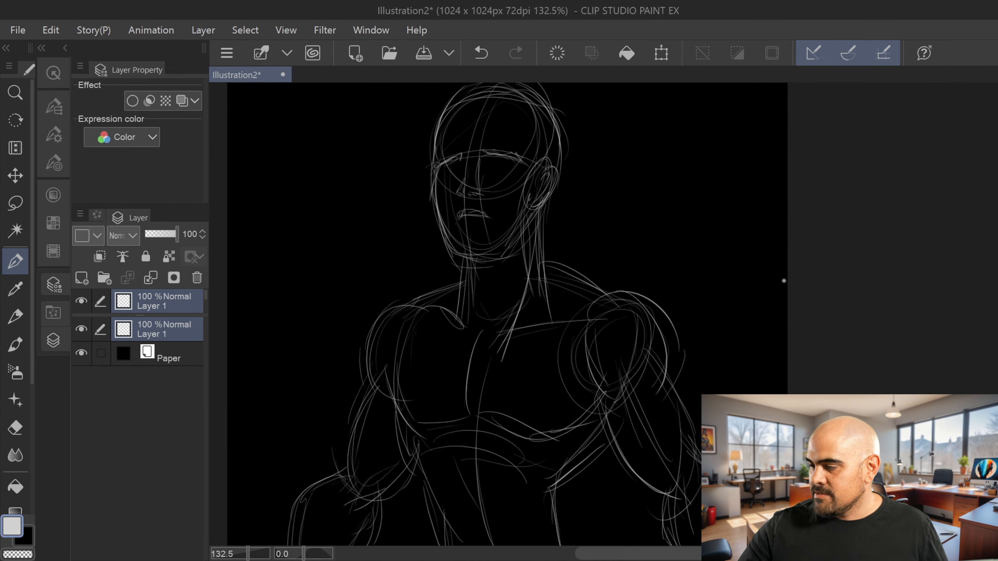
{"action": "mouse_move", "coordinate": [504, 166]}
{"action": "left_mouse_down"}
{"action": "mouse_move", "coordinate": [495, 158]}
{"action": "mouse_move", "coordinate": [508, 163]}
{"action": "left_mouse_up"}
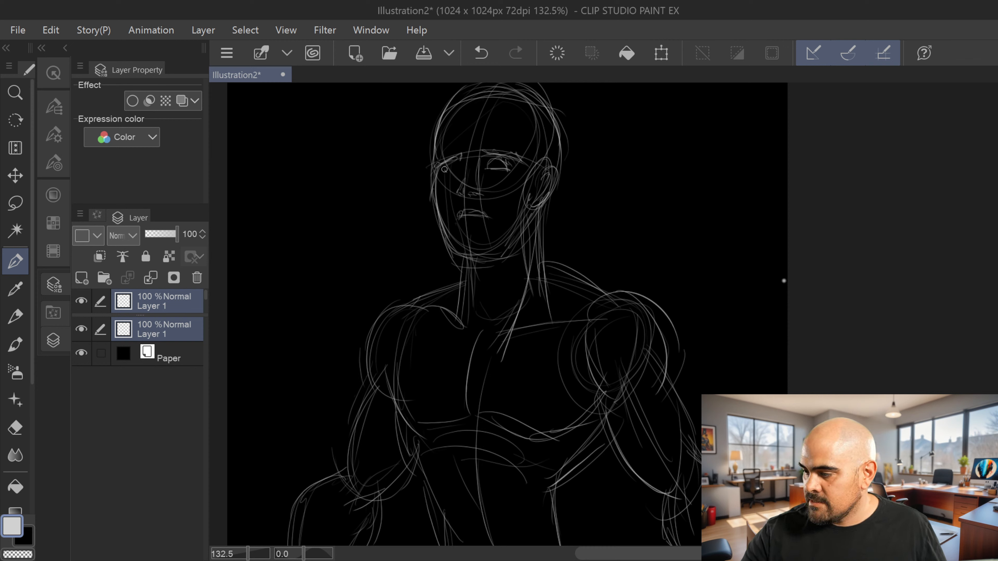
{"action": "mouse_move", "coordinate": [445, 170]}
{"action": "left_mouse_down"}
{"action": "mouse_move", "coordinate": [461, 164]}
{"action": "mouse_move", "coordinate": [452, 174]}
{"action": "left_mouse_up"}
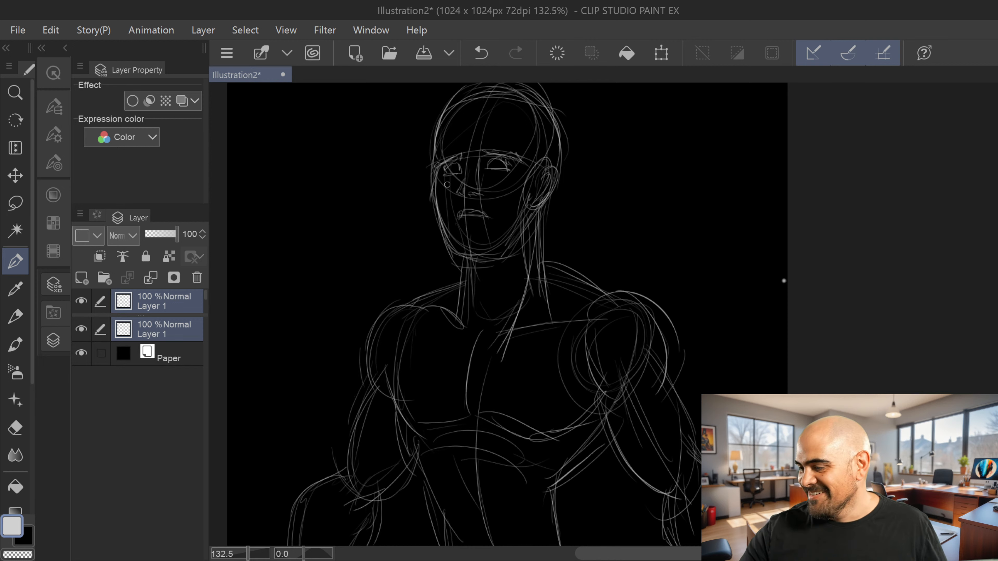
Step: Sketch the hair outline with loose curves over the crown, the back of the head and beside the forehead
{"action": "left_click_drag", "start_coordinate": [447, 184], "coordinate": [454, 278]}
{"action": "mouse_move", "coordinate": [487, 196]}
{"action": "left_mouse_down"}
{"action": "mouse_move", "coordinate": [537, 177]}
{"action": "mouse_move", "coordinate": [575, 228]}
{"action": "left_mouse_up"}
{"action": "left_click_drag", "start_coordinate": [550, 174], "coordinate": [576, 233]}
{"action": "left_click_drag", "start_coordinate": [552, 195], "coordinate": [555, 266]}
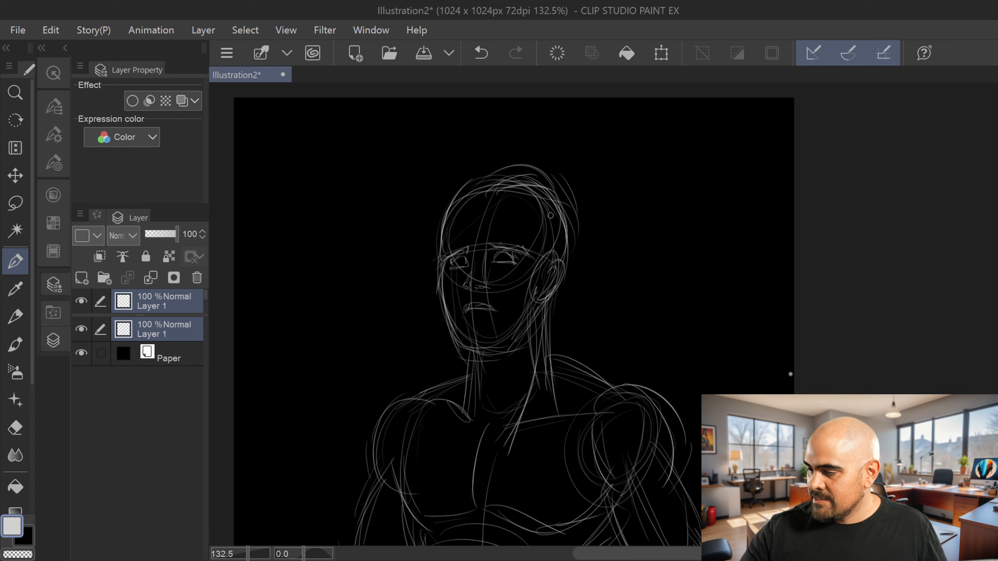
{"action": "left_click_drag", "start_coordinate": [551, 216], "coordinate": [568, 282]}
{"action": "left_click_drag", "start_coordinate": [484, 193], "coordinate": [472, 168]}
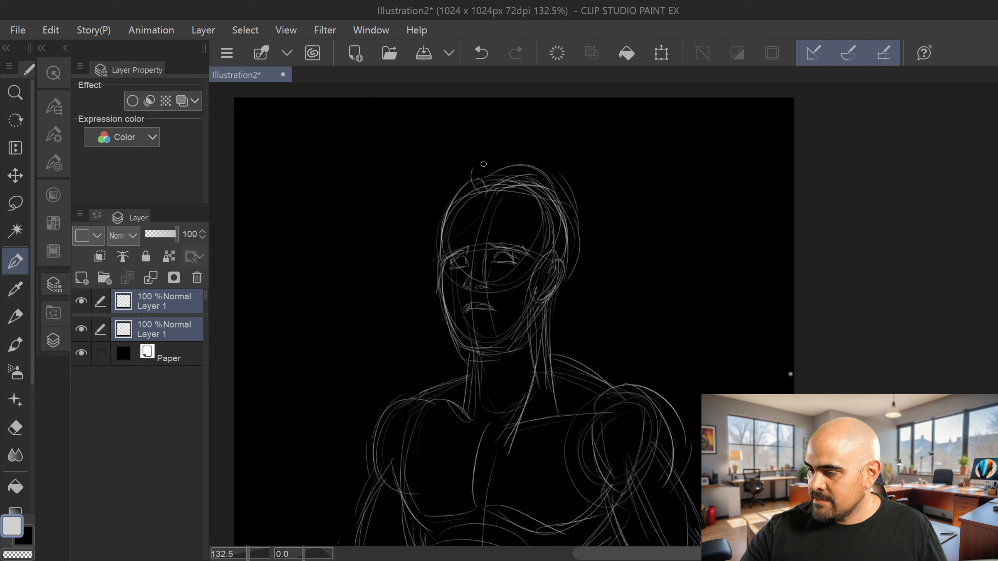
{"action": "mouse_move", "coordinate": [448, 211]}
{"action": "left_mouse_down"}
{"action": "mouse_move", "coordinate": [434, 269]}
{"action": "mouse_move", "coordinate": [442, 280]}
{"action": "left_mouse_up"}
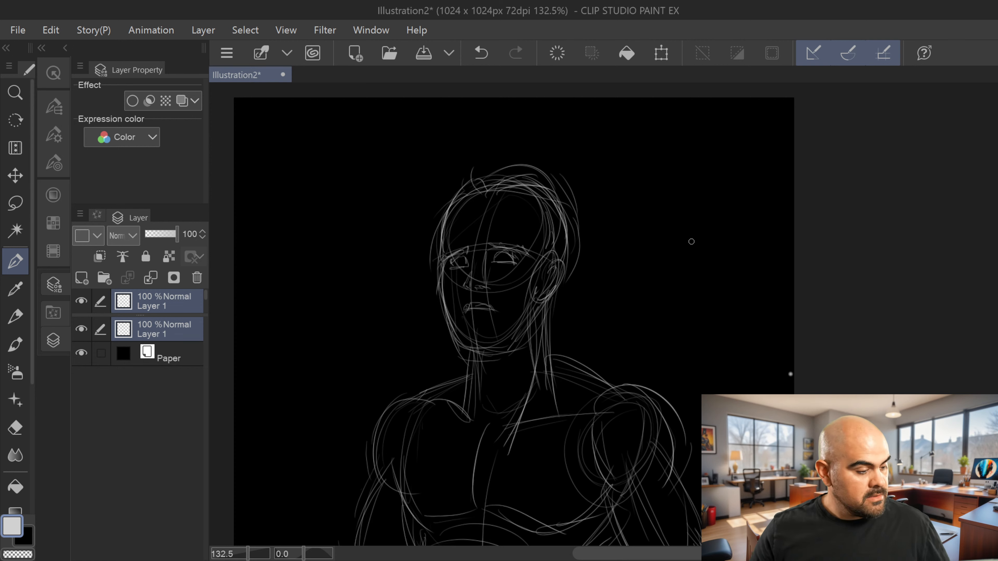
{"action": "key", "text": "e"}
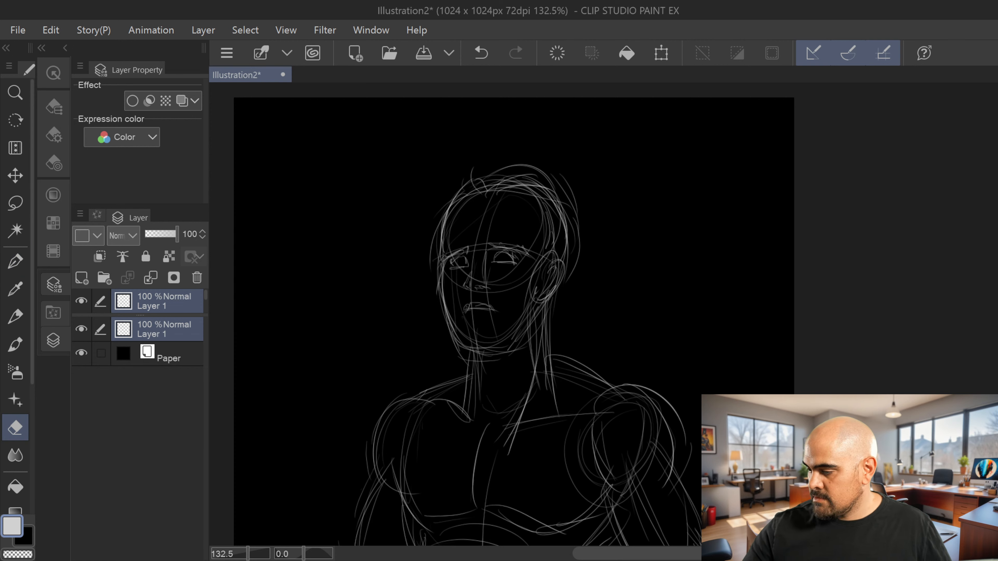
{"action": "scroll", "coordinate": [514, 322], "scroll_direction": "down", "scroll_amount": 3}
{"action": "scroll", "coordinate": [685, 256], "scroll_direction": "down", "scroll_amount": 2}
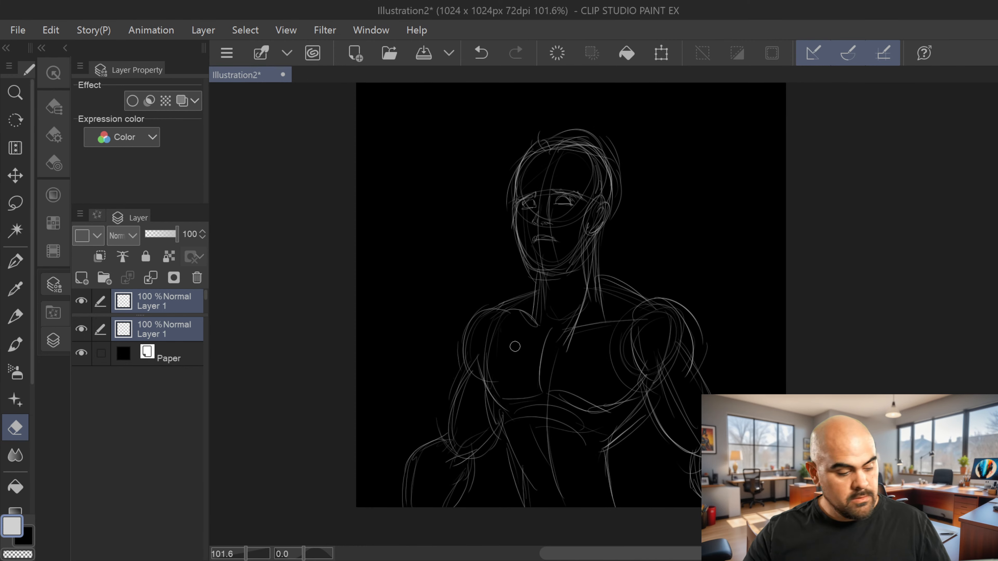
{"action": "key", "text": "p"}
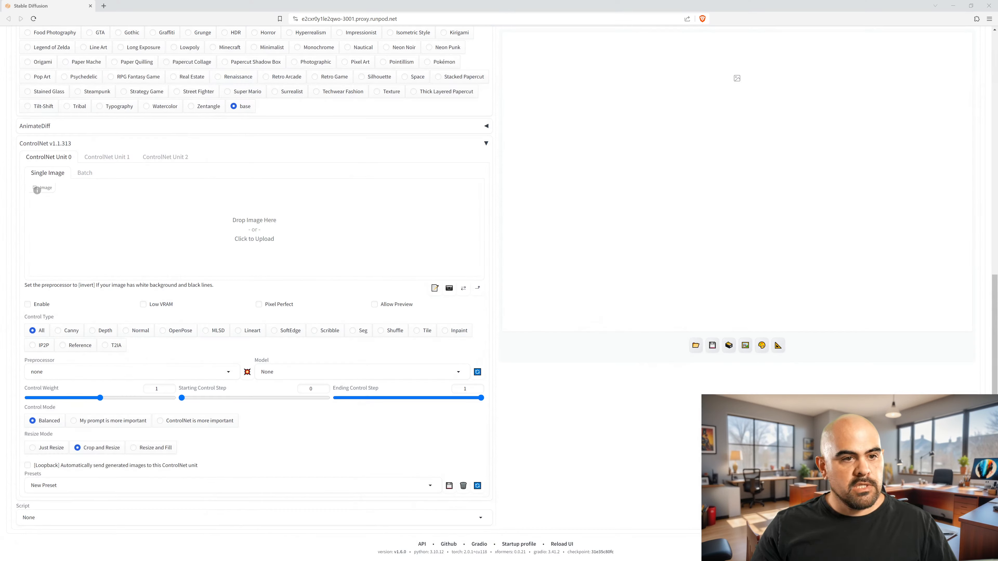
Step: In the Stable Diffusion web UI, load the RealitiesEdgeXLANIME_20.safetensors checkpoint and place the cursor in the empty prompt
{"action": "scroll", "coordinate": [251, 275], "scroll_direction": "up", "scroll_amount": 10}
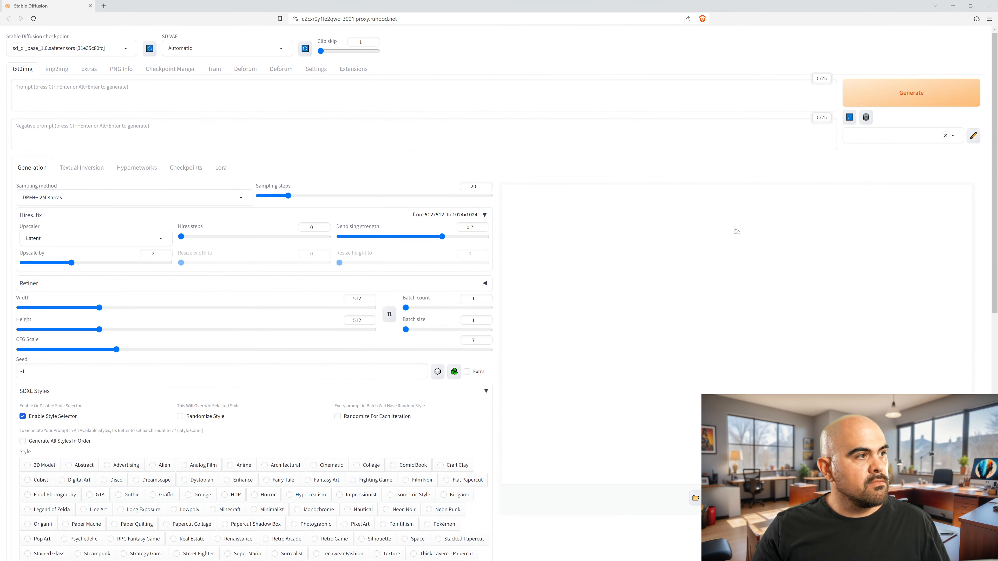
{"action": "left_click", "coordinate": [88, 47]}
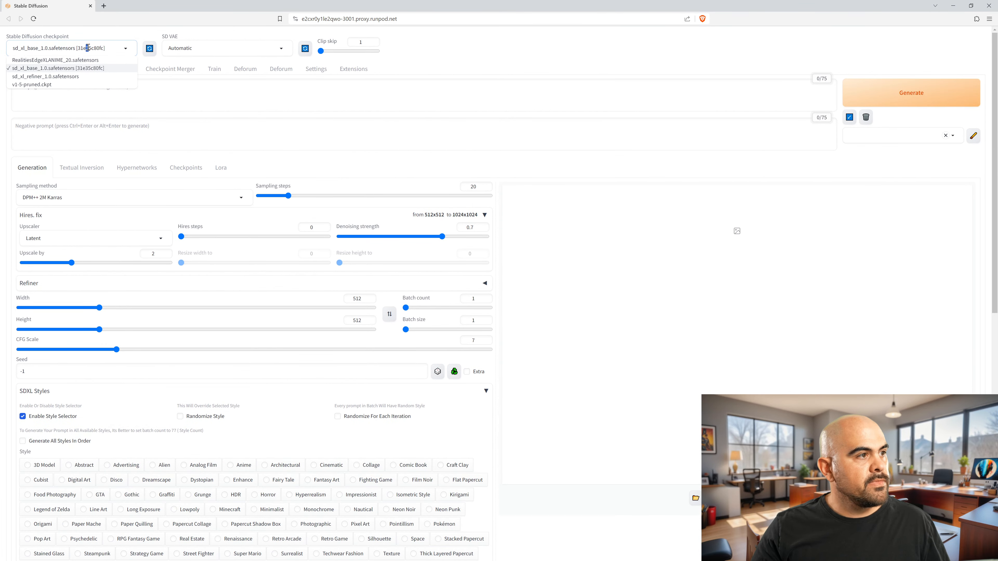
{"action": "left_click", "coordinate": [76, 60]}
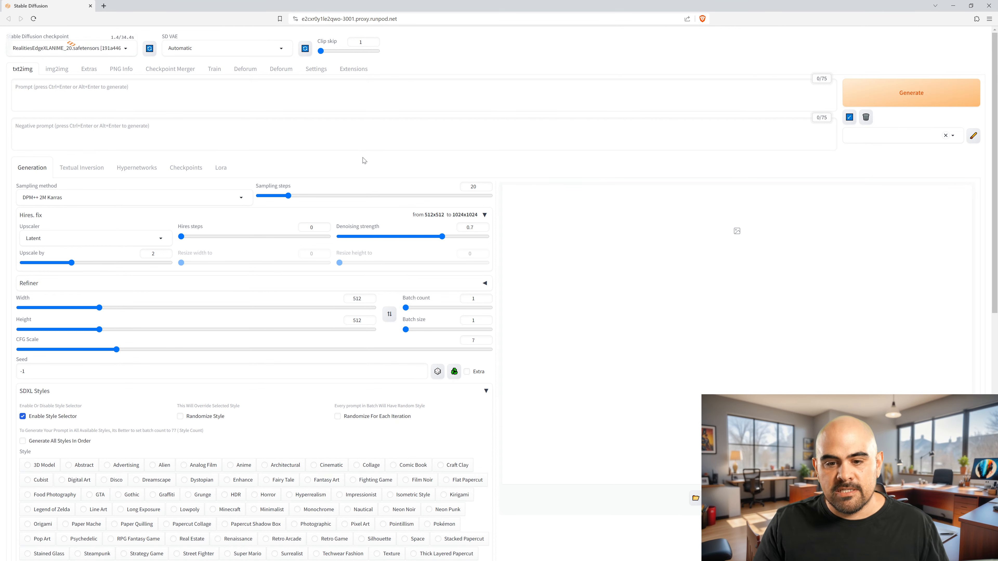
{"action": "left_click", "coordinate": [75, 90]}
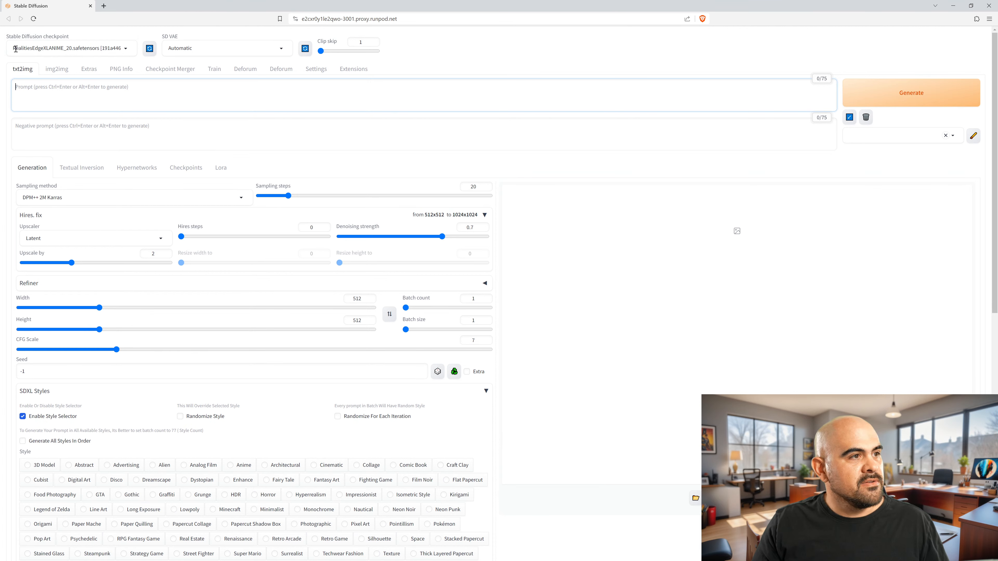
{"action": "left_click", "coordinate": [92, 85]}
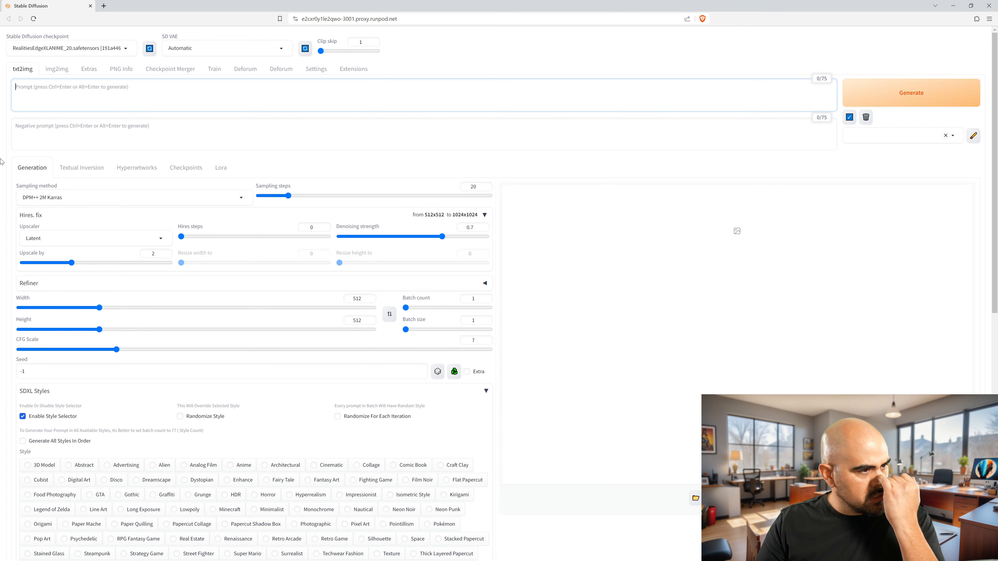
Step: Set the sampling method to DPM++ 3M SDE Karras and the Hires. fix upscaler to 4x-AnimeSharp
{"action": "left_click", "coordinate": [141, 198]}
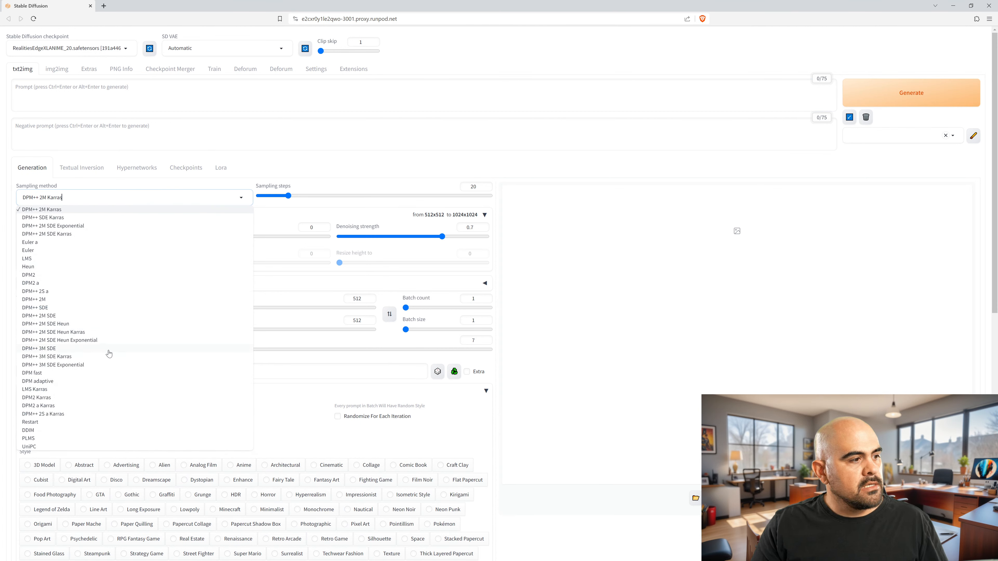
{"action": "left_click", "coordinate": [59, 357]}
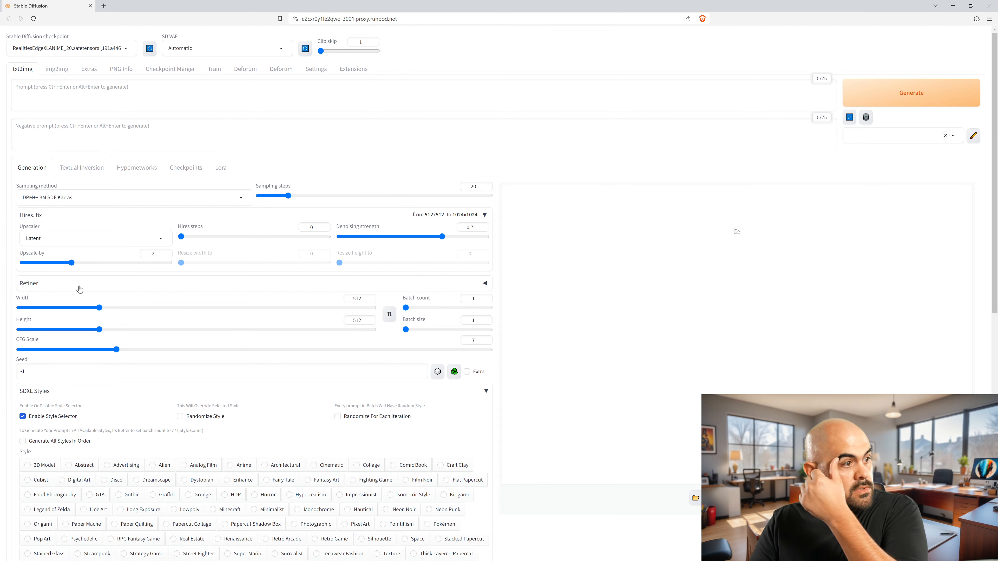
{"action": "left_click", "coordinate": [53, 237]}
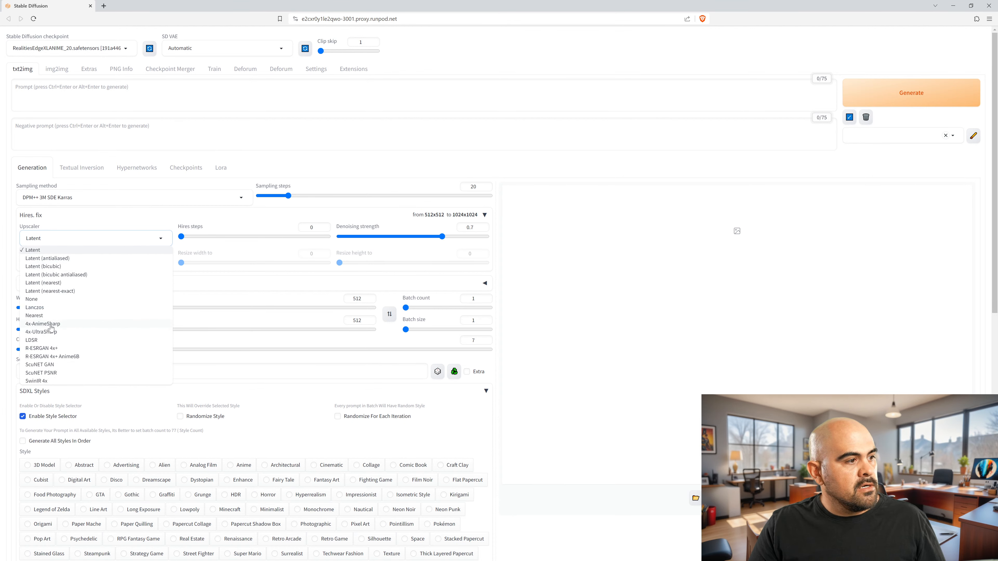
{"action": "left_click", "coordinate": [42, 324]}
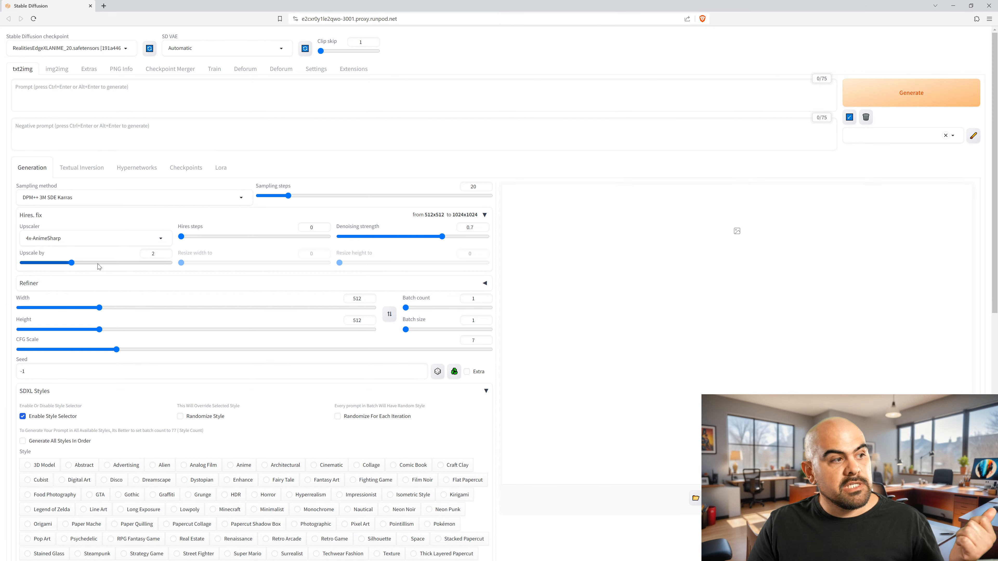
{"action": "left_click", "coordinate": [130, 238]}
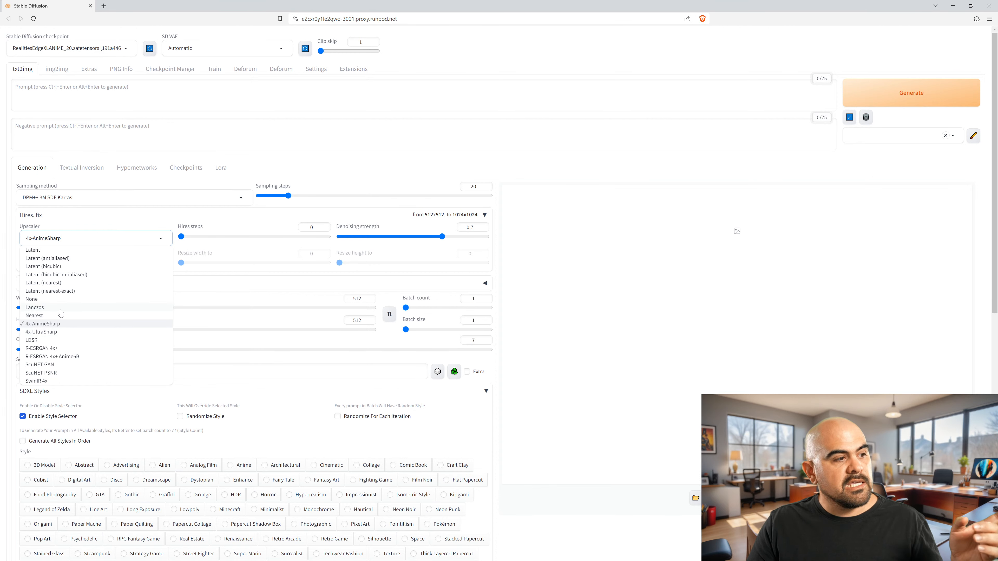
{"action": "left_click", "coordinate": [285, 163]}
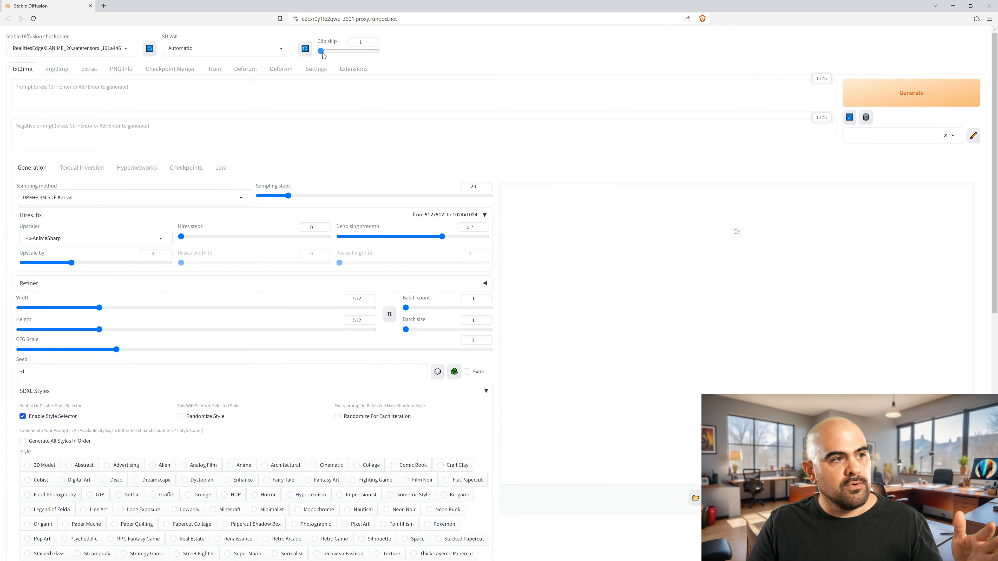
Step: Set the clip skip to 2 and the sampling steps to 50
{"action": "left_click_drag", "start_coordinate": [322, 53], "coordinate": [325, 51]}
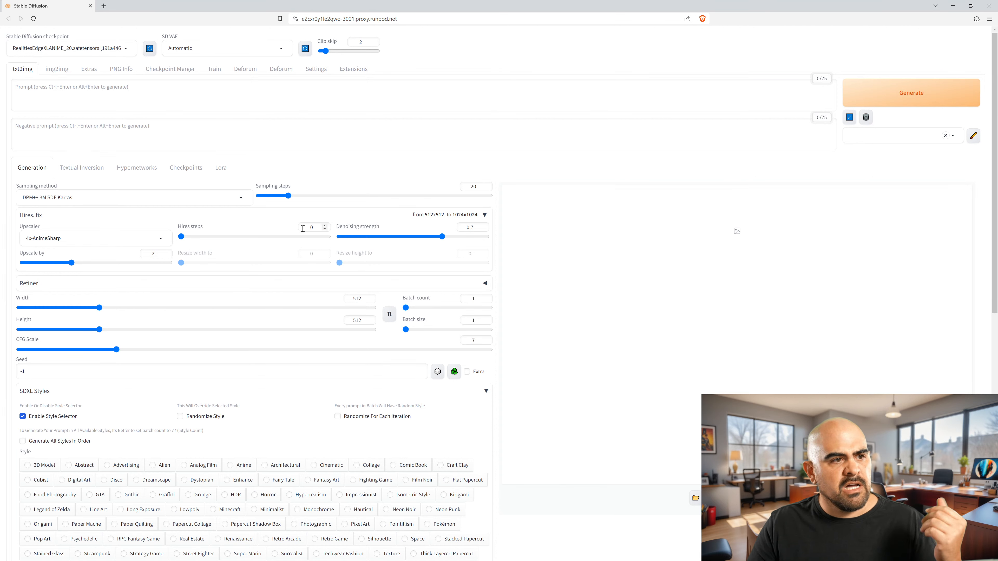
{"action": "left_click_drag", "start_coordinate": [288, 196], "coordinate": [336, 196]}
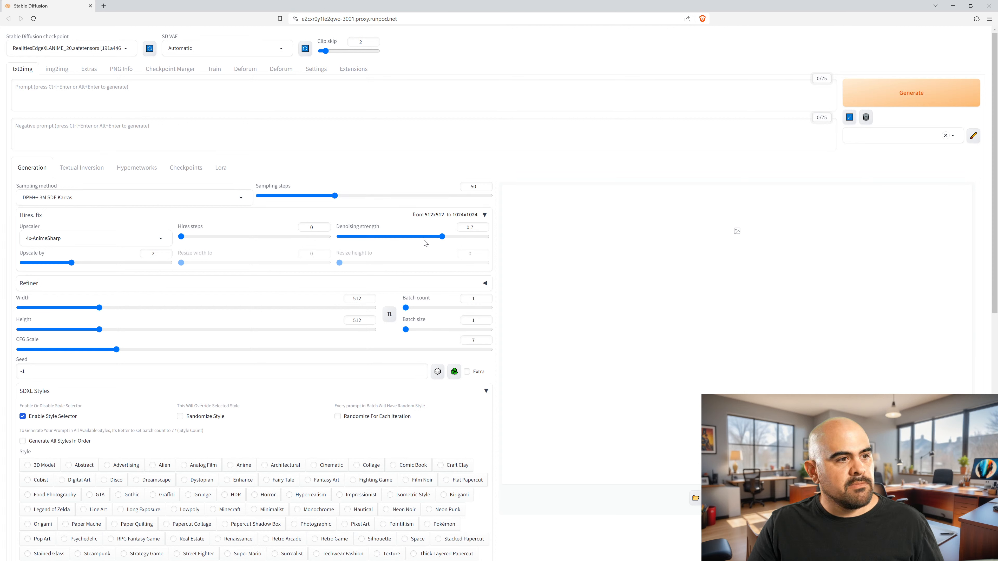
Step: Set the Hires. fix denoising strength to 0.5 and the image width and height to 1024 each
{"action": "left_click", "coordinate": [410, 236]}
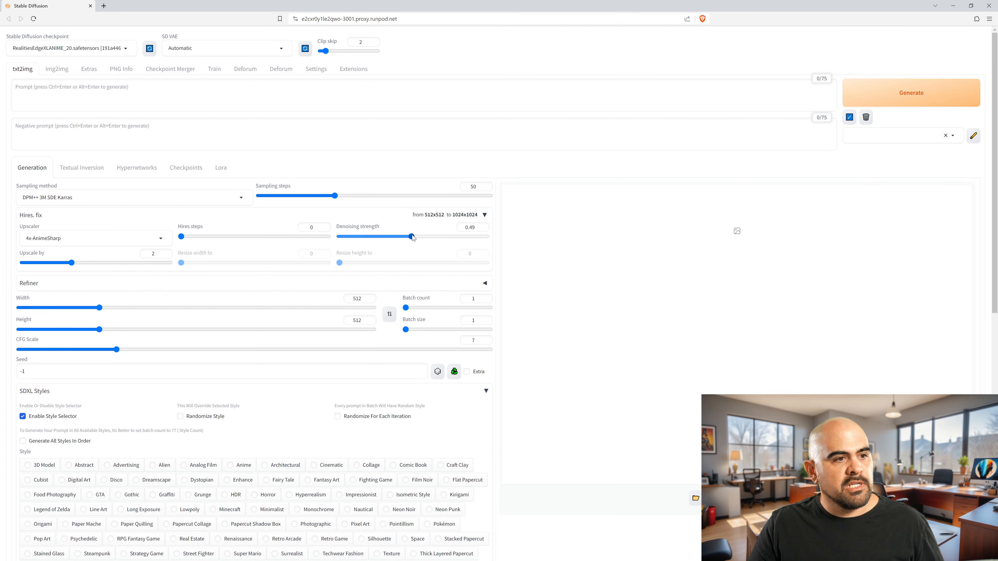
{"action": "left_click", "coordinate": [412, 236]}
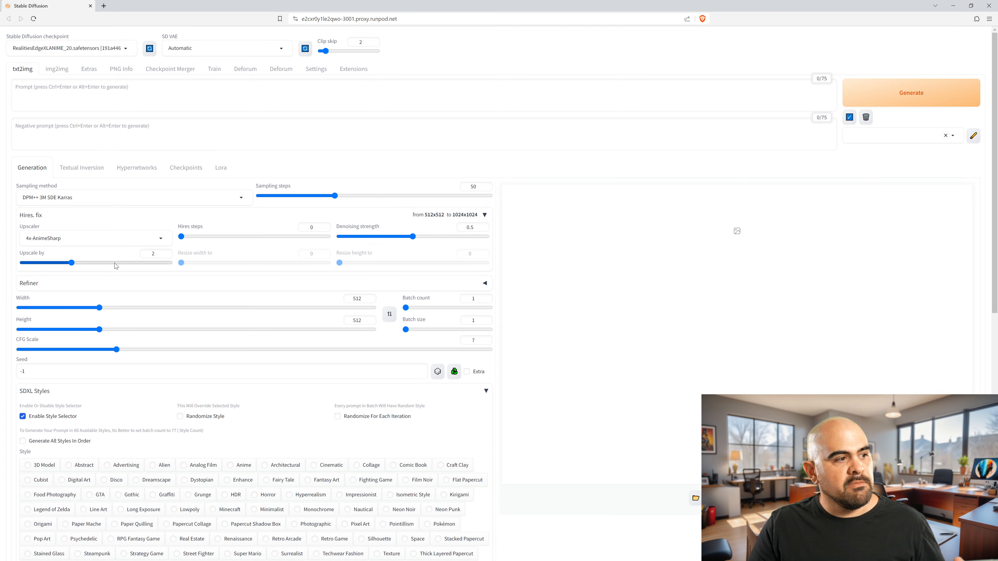
{"action": "double_click", "coordinate": [365, 299]}
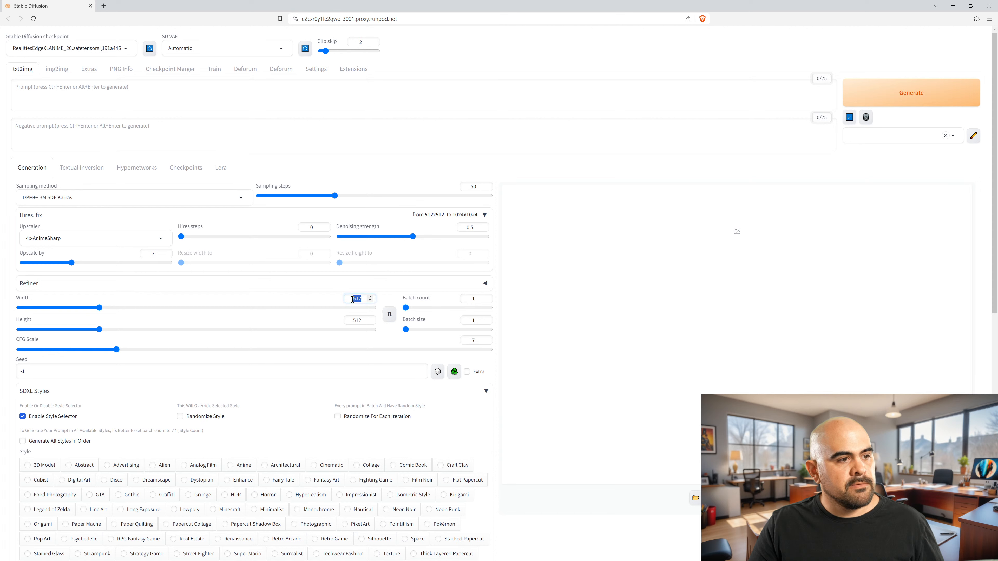
{"action": "type", "text": "1024"}
{"action": "key", "text": "Tab"}
{"action": "key", "text": "Tab"}
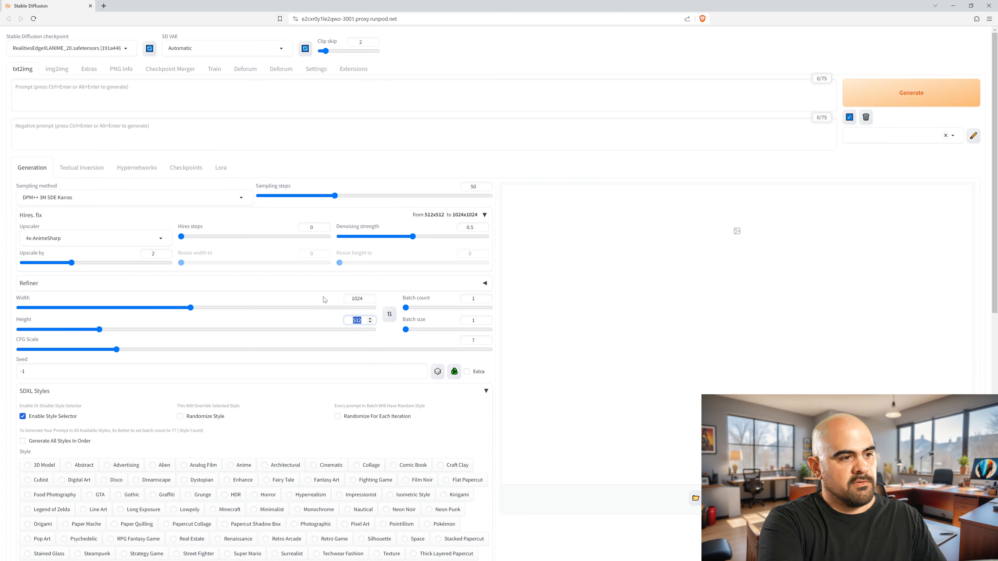
{"action": "type", "text": "1024"}
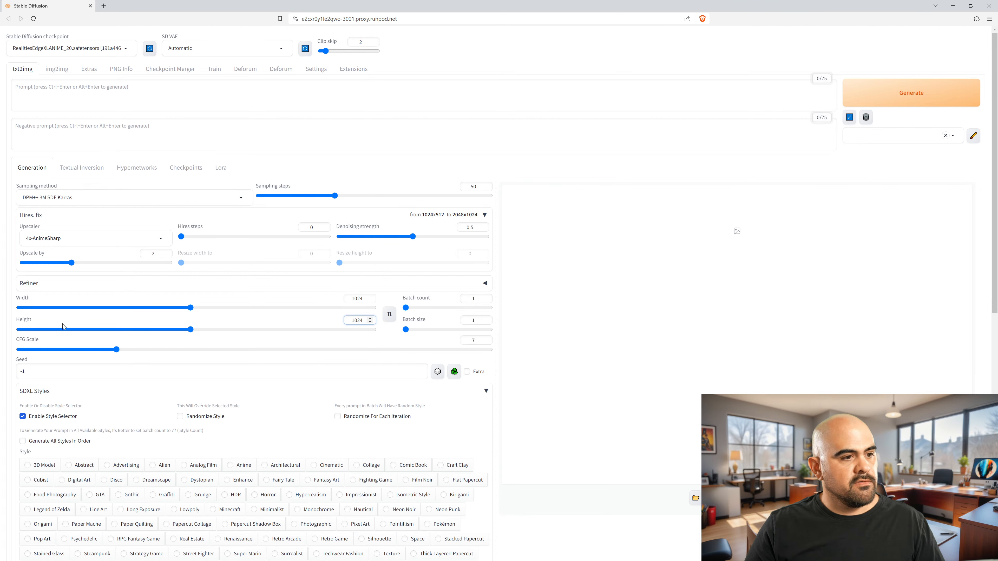
Step: Choose the Comic Book style in the SDXL style selector
{"action": "scroll", "coordinate": [396, 394], "scroll_direction": "down", "scroll_amount": 2}
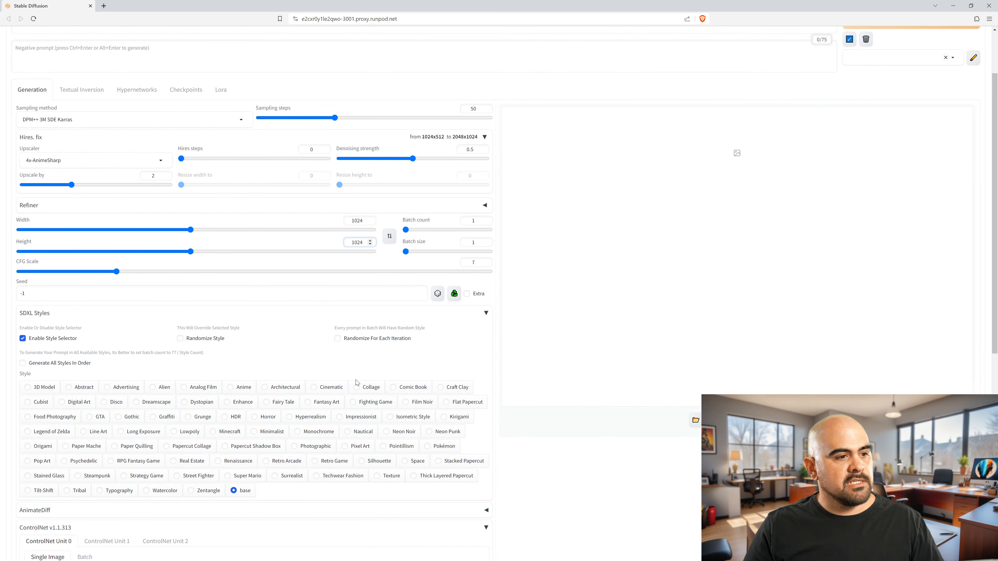
{"action": "left_click", "coordinate": [394, 388]}
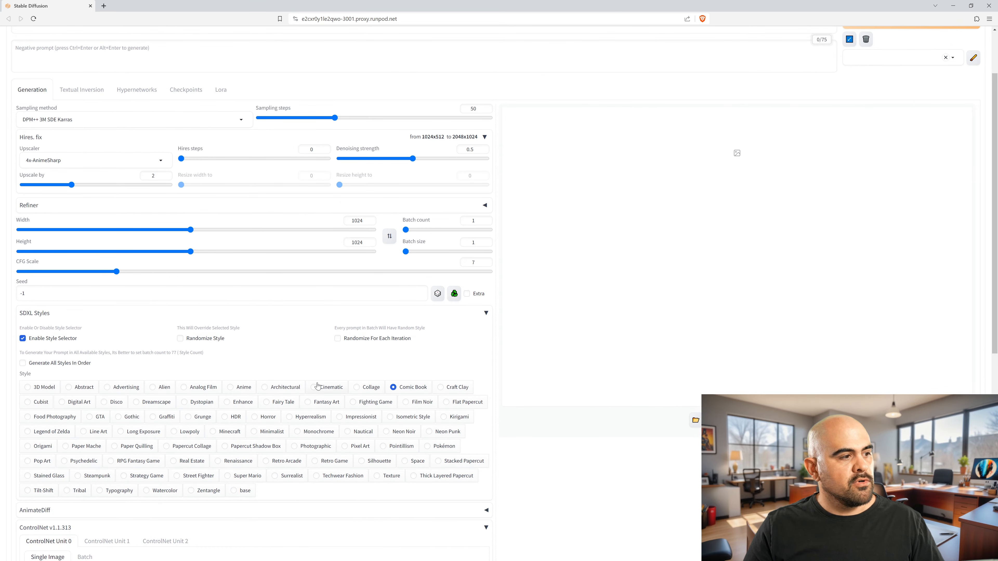
{"action": "scroll", "coordinate": [230, 233], "scroll_direction": "up", "scroll_amount": 2}
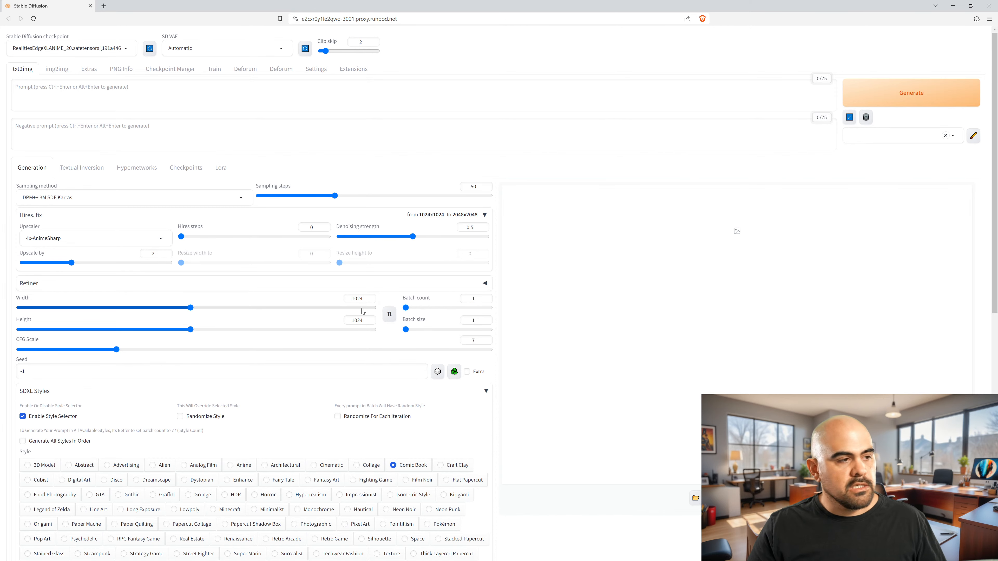
Step: Load the upper-body figure sketch as the single image of ControlNet Unit 0
{"action": "scroll", "coordinate": [364, 306], "scroll_direction": "down", "scroll_amount": 8}
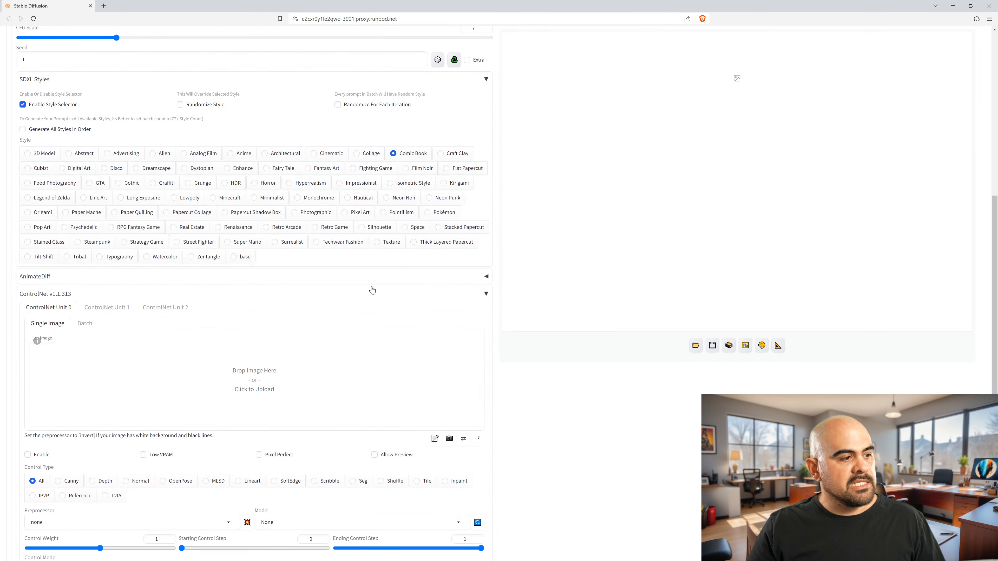
{"action": "scroll", "coordinate": [331, 320], "scroll_direction": "down", "scroll_amount": 2}
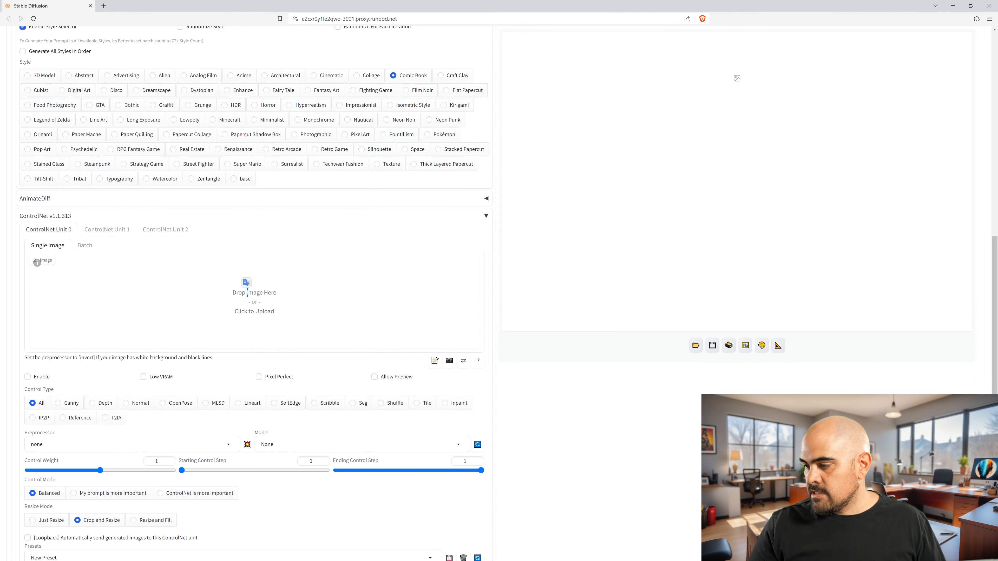
{"action": "left_click_drag", "start_coordinate": [246, 283], "coordinate": [247, 283]}
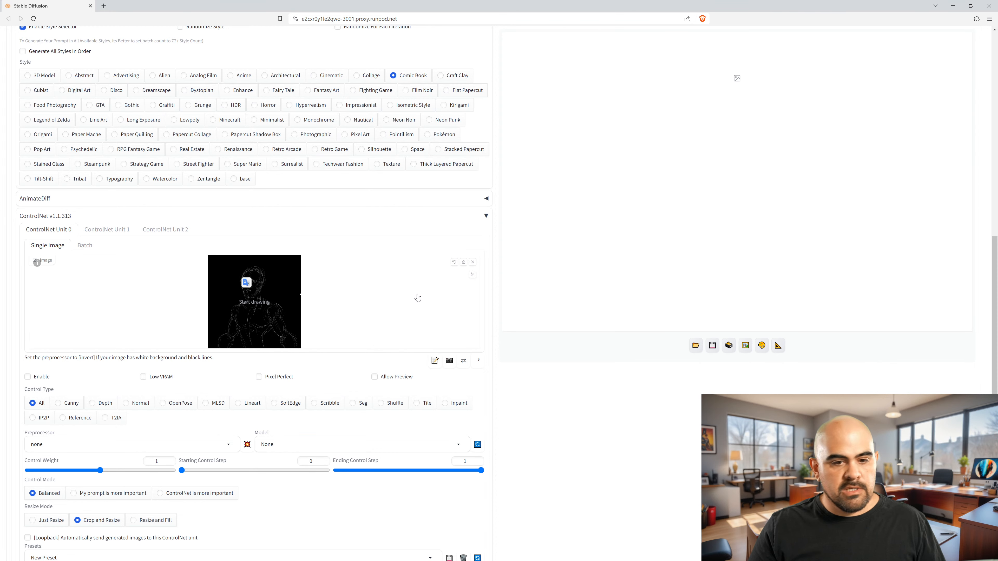
Step: Enable ControlNet Unit 0 with Pixel Perfect and Allow Preview, and set its control type to Canny
{"action": "left_click", "coordinate": [27, 377]}
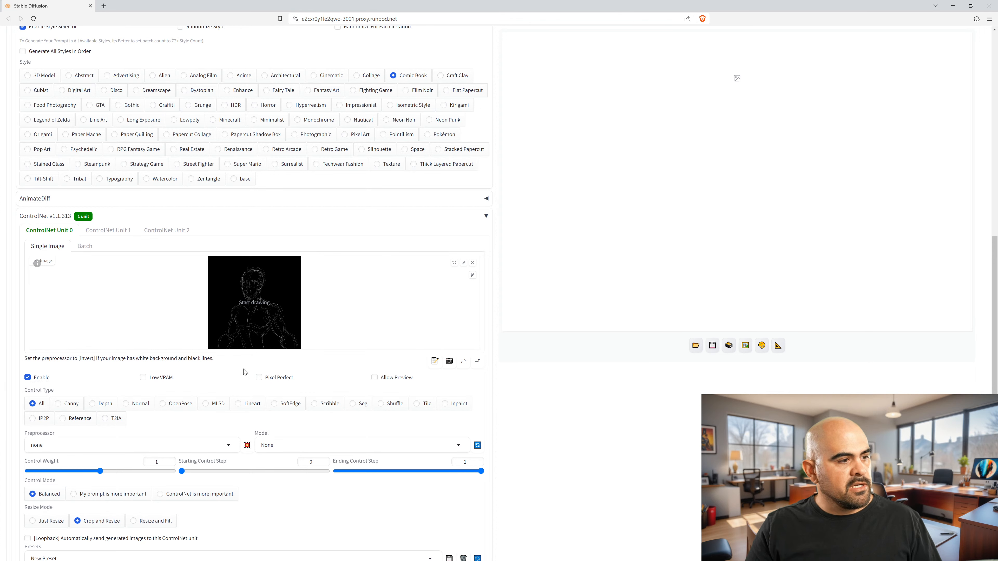
{"action": "left_click", "coordinate": [271, 379]}
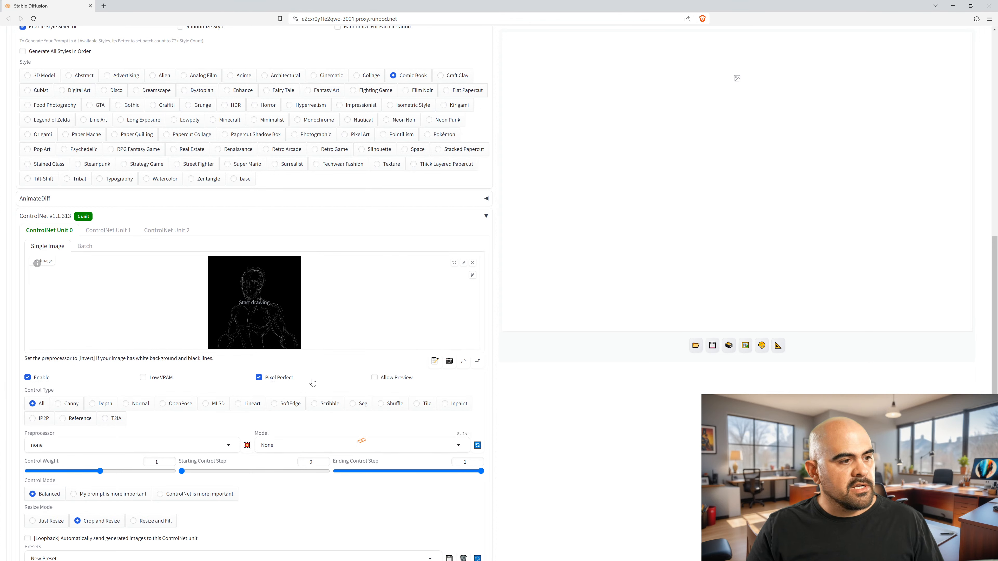
{"action": "left_click", "coordinate": [404, 378]}
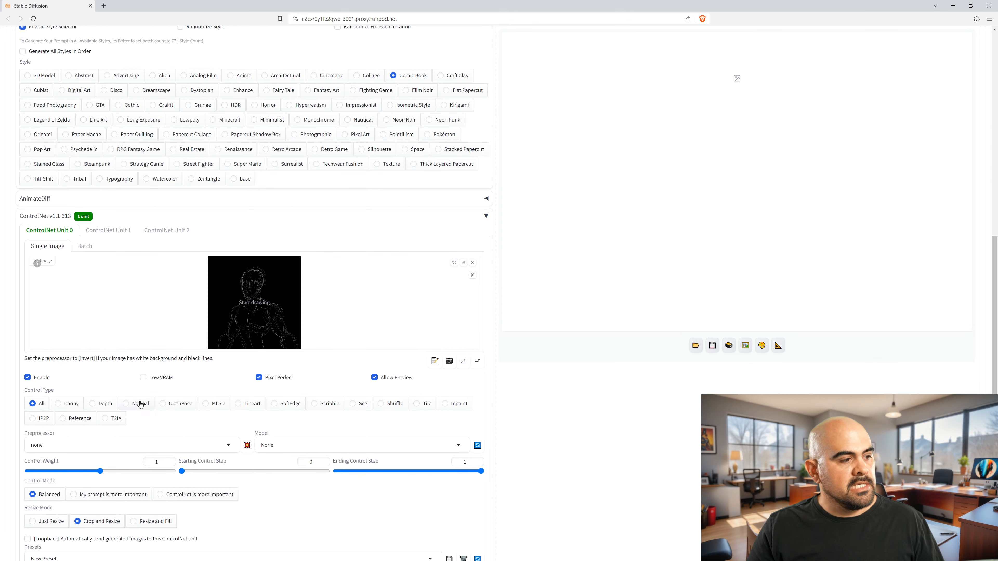
{"action": "left_click", "coordinate": [63, 404]}
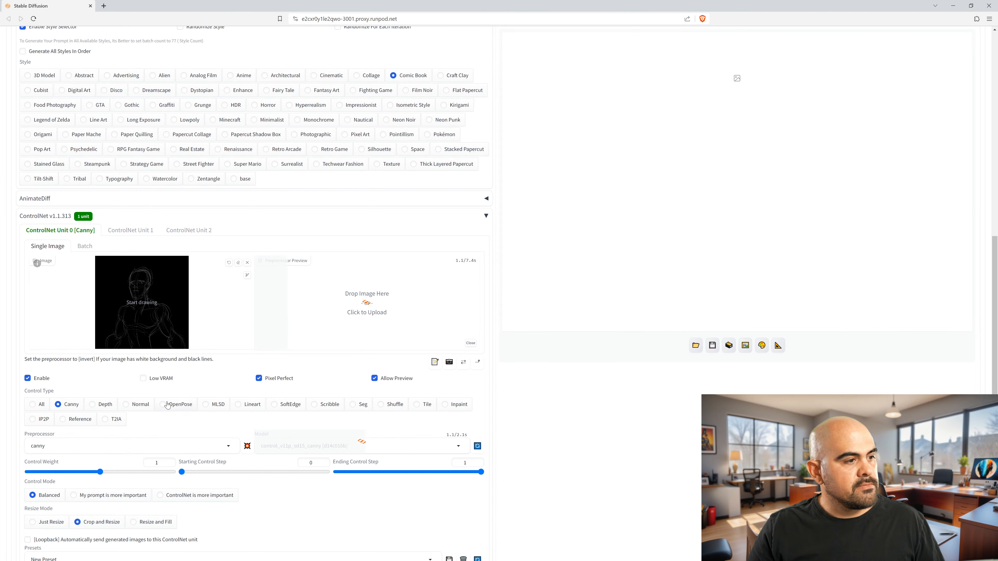
Step: Refresh the ControlNet models and check which models are offered for the Canny control type
{"action": "scroll", "coordinate": [89, 368], "scroll_direction": "down", "scroll_amount": 2}
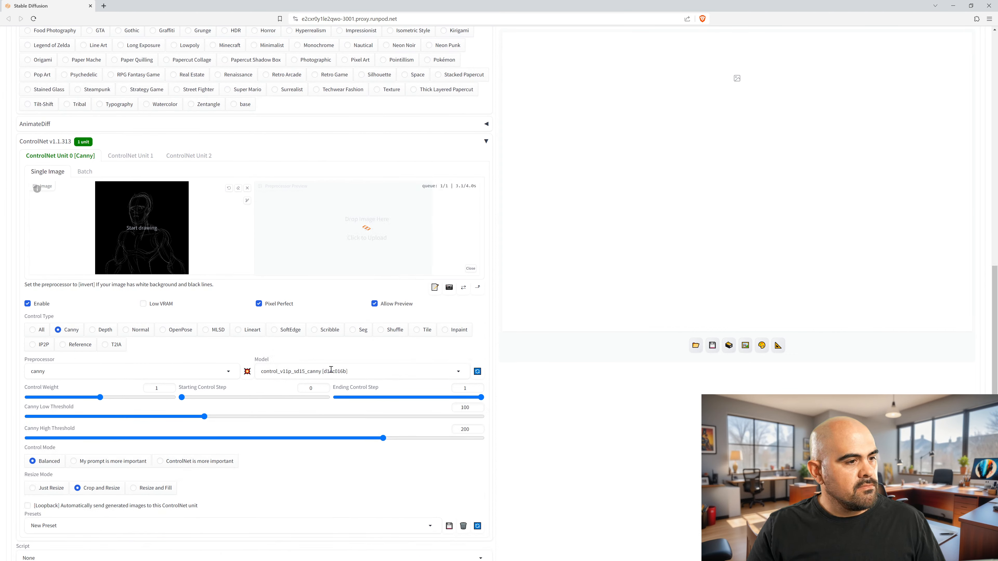
{"action": "left_click", "coordinate": [332, 371]}
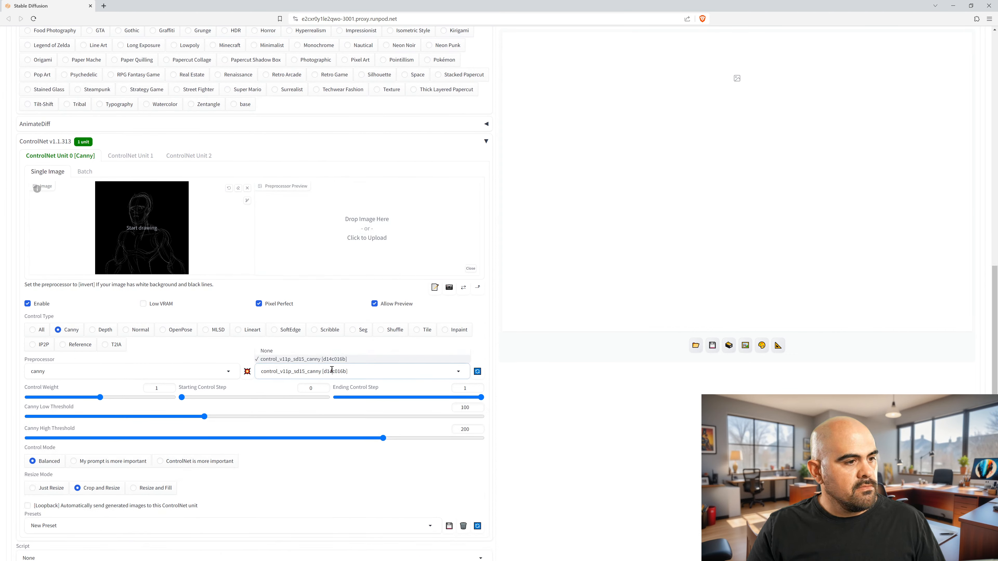
{"action": "left_click", "coordinate": [451, 375]}
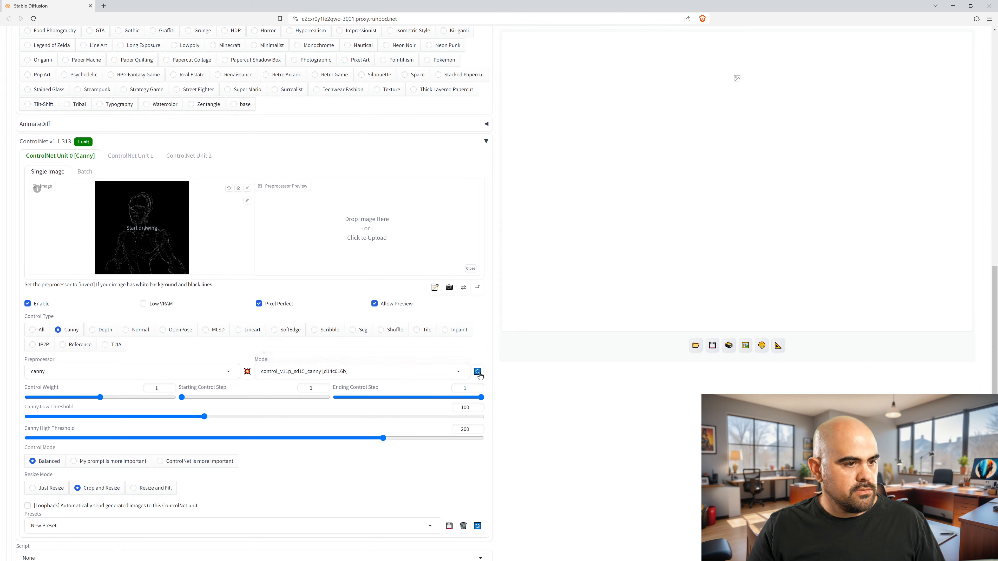
{"action": "left_click", "coordinate": [459, 374]}
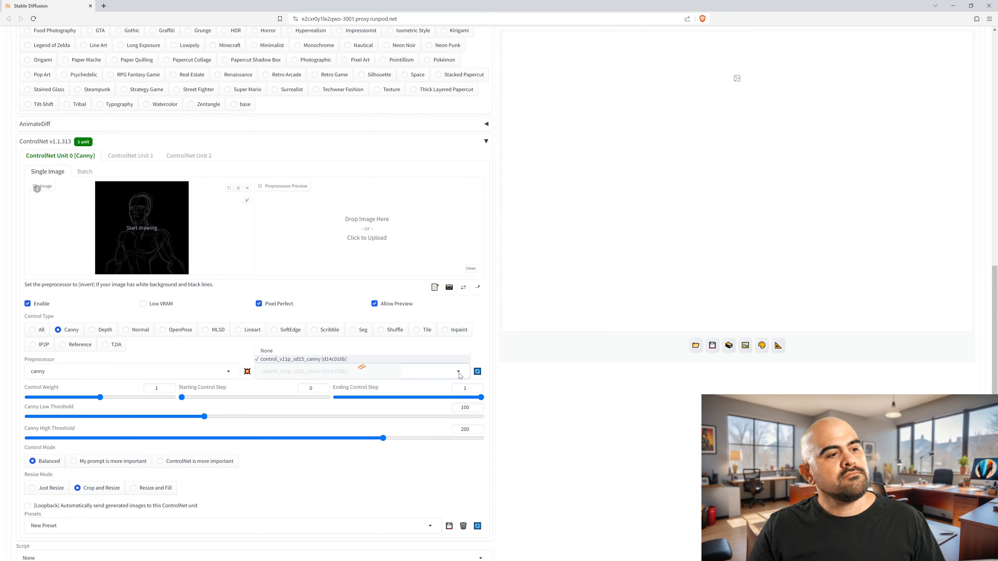
{"action": "left_click", "coordinate": [513, 378]}
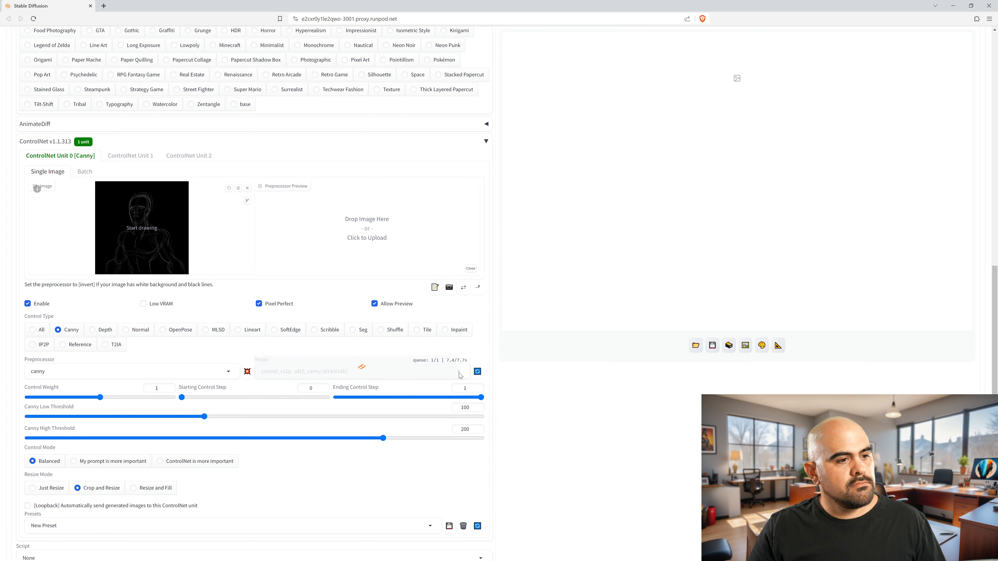
{"action": "left_click", "coordinate": [459, 373]}
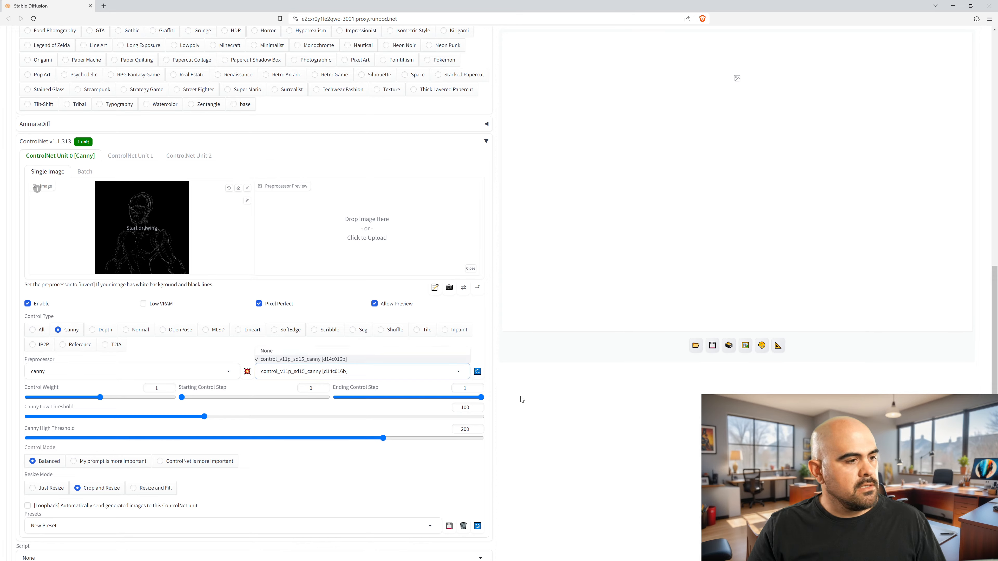
Step: Reload the Stable Diffusion web UI from its settings page
{"action": "scroll", "coordinate": [522, 399], "scroll_direction": "up", "scroll_amount": 12}
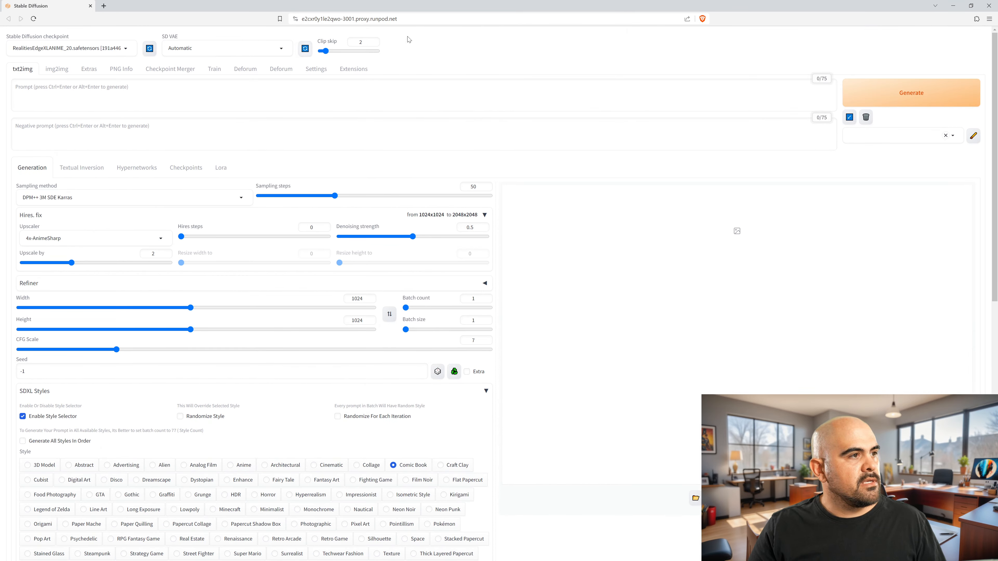
{"action": "left_click", "coordinate": [318, 71]}
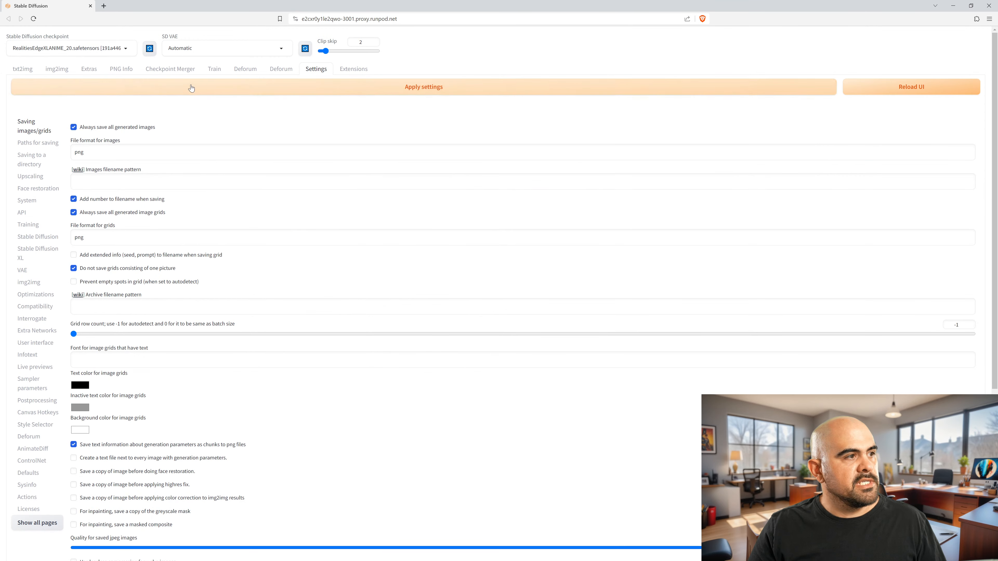
{"action": "left_click", "coordinate": [936, 85]}
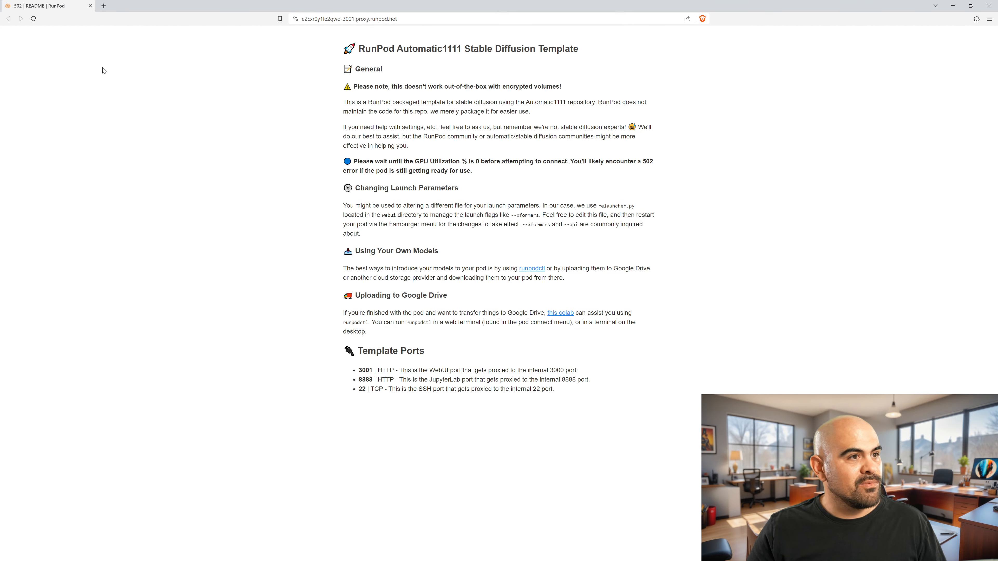
Step: Reopen the Stable Diffusion web UI in a new browser tab and close the empty and outdated tabs
{"action": "left_click", "coordinate": [104, 6]}
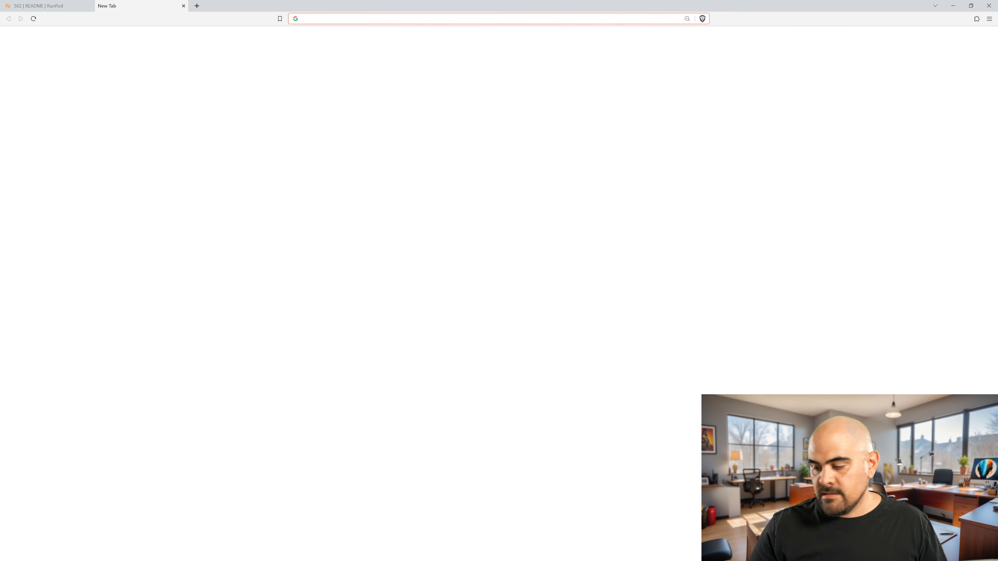
{"action": "key", "text": "alt+Tab"}
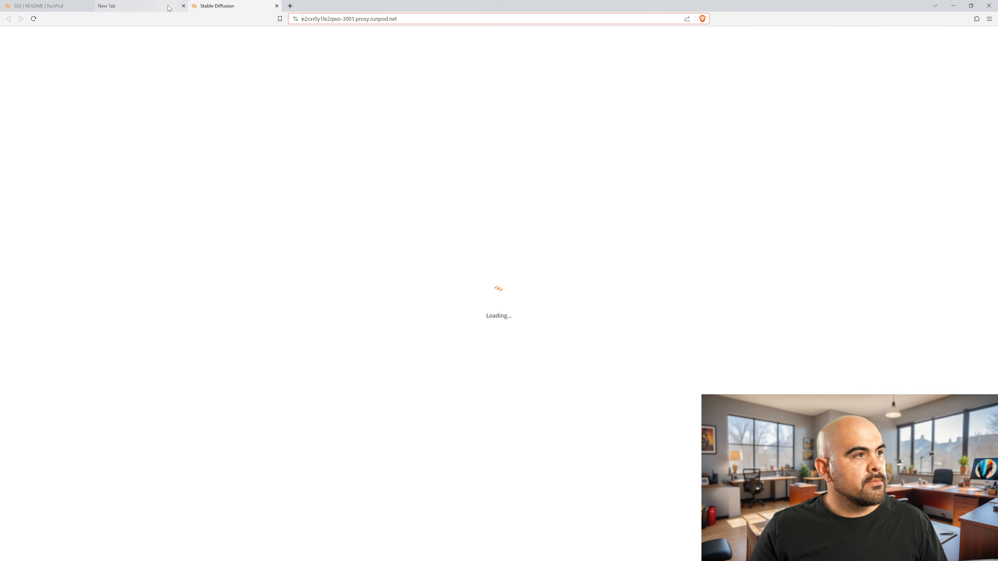
{"action": "left_click", "coordinate": [183, 5]}
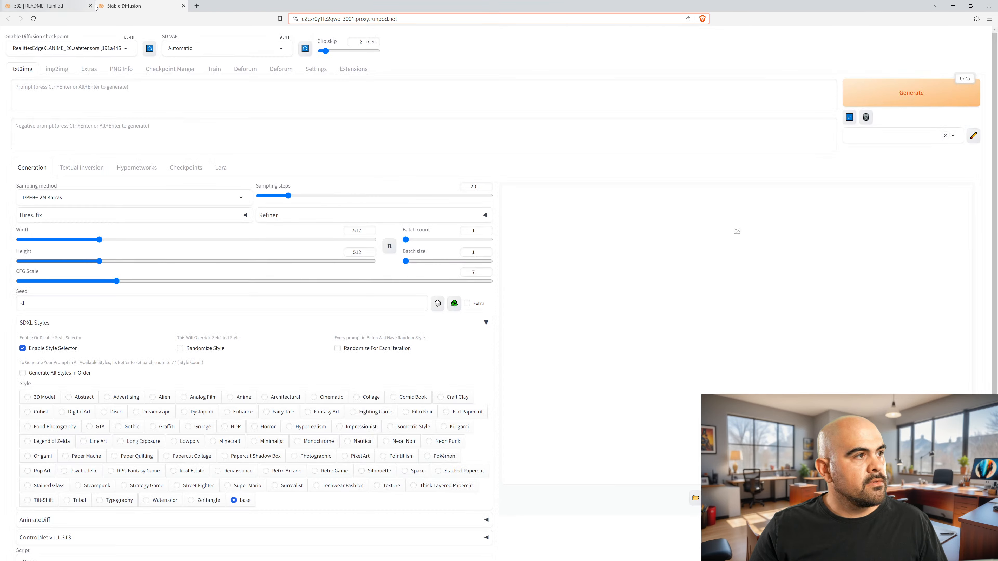
{"action": "left_click", "coordinate": [91, 6]}
Step: Expand the ControlNet section, refresh its models and check which ones are available
{"action": "scroll", "coordinate": [263, 302], "scroll_direction": "down", "scroll_amount": 2}
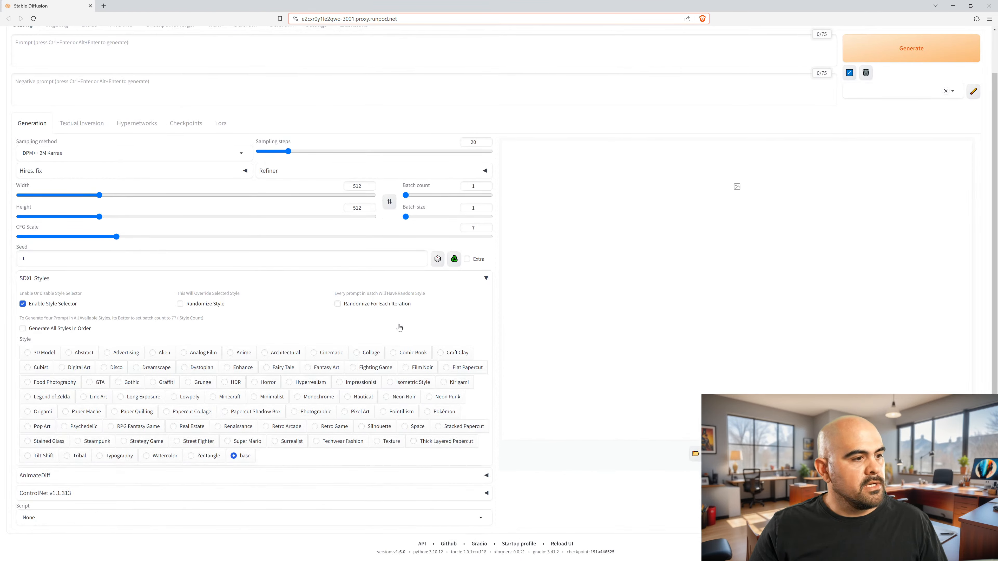
{"action": "left_click", "coordinate": [53, 493]}
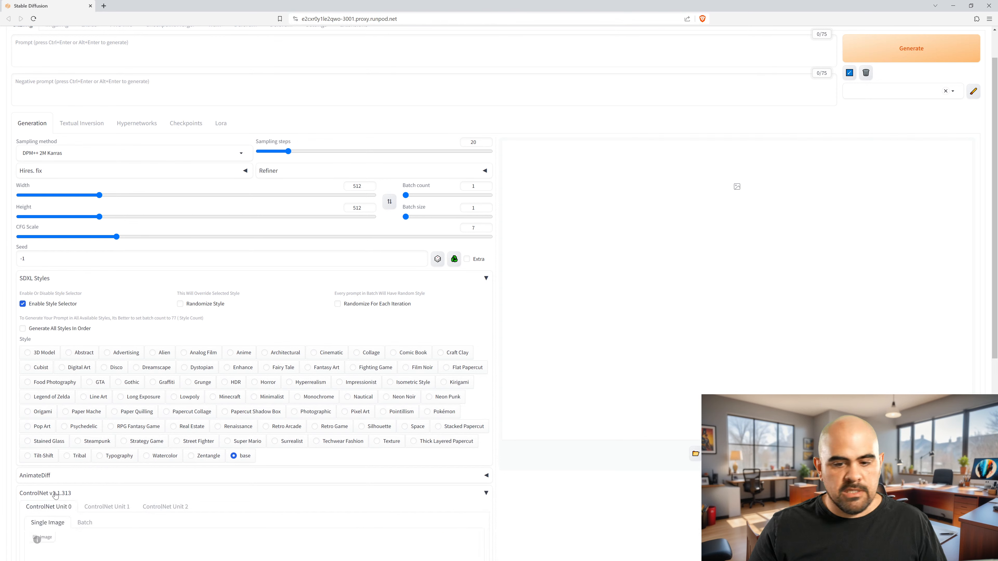
{"action": "scroll", "coordinate": [361, 448], "scroll_direction": "down", "scroll_amount": 7}
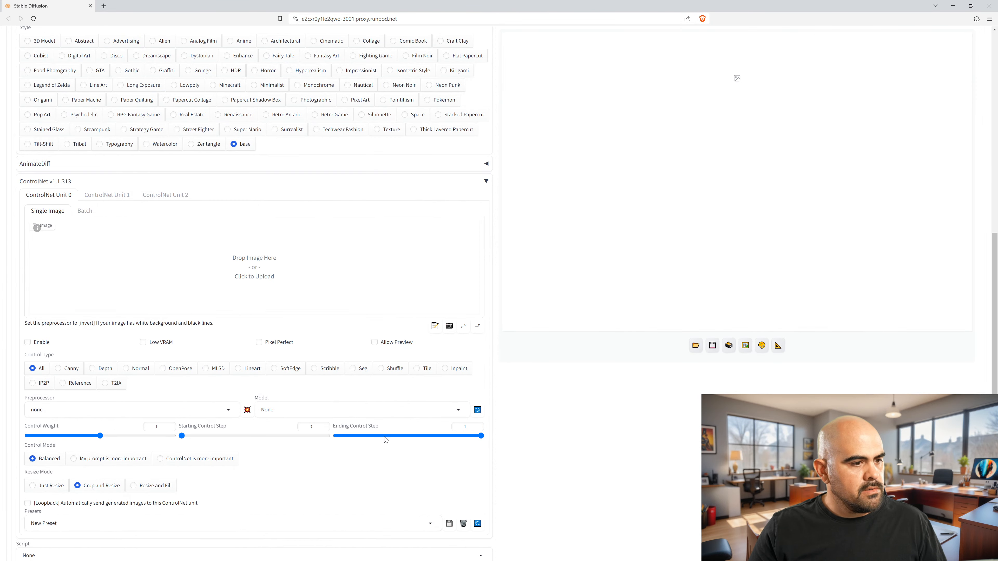
{"action": "left_click", "coordinate": [463, 409]}
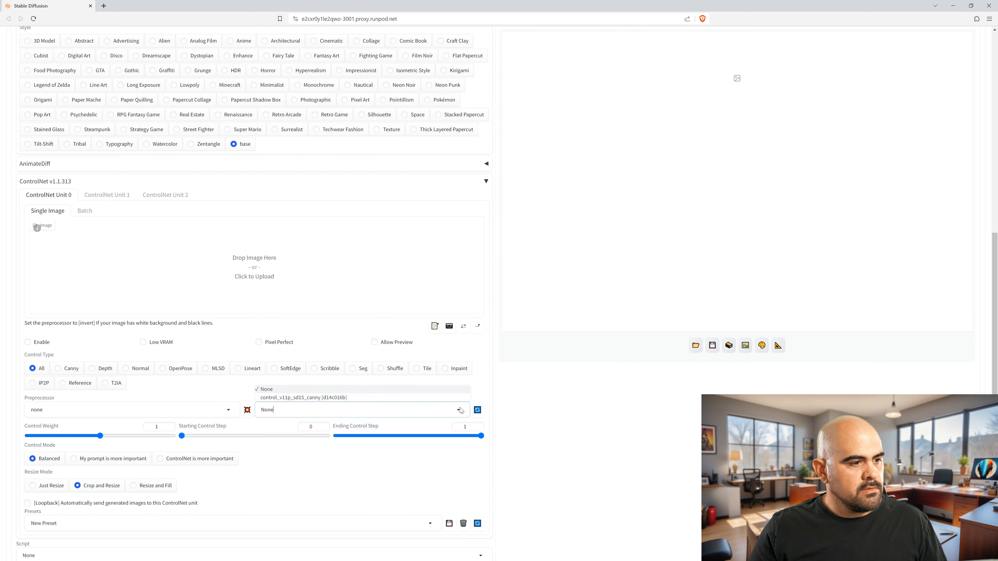
{"action": "left_click", "coordinate": [483, 411]}
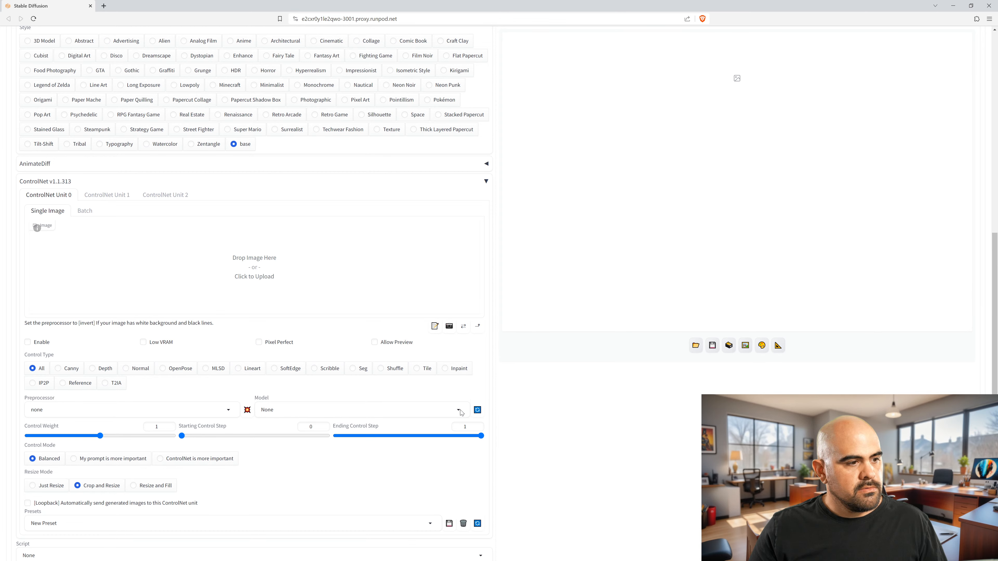
{"action": "left_click", "coordinate": [461, 410]}
{"action": "left_click", "coordinate": [642, 412]}
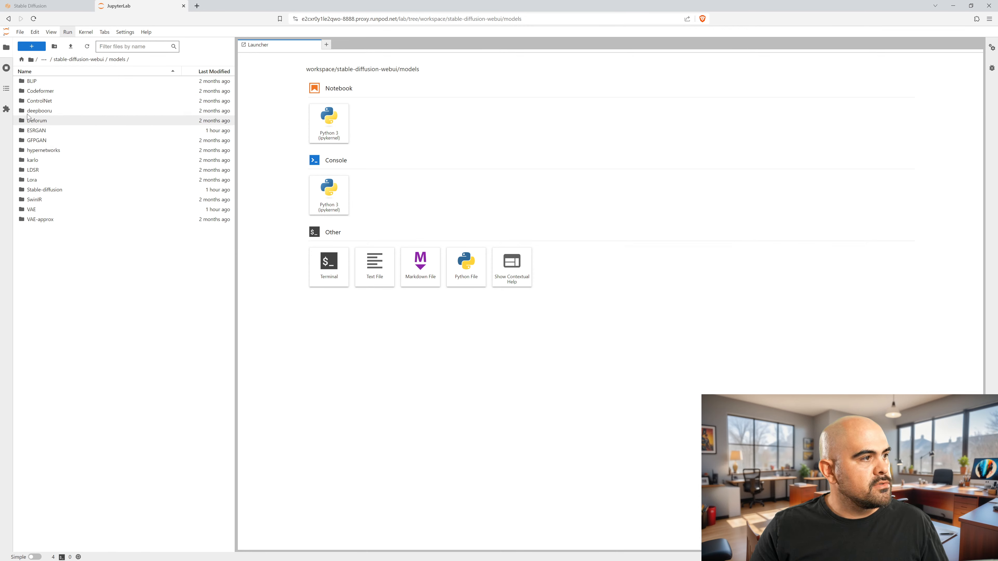
Step: Go to the models folder of the sd-webui-controlnet extension in the stable-diffusion-webui workspace
{"action": "left_click", "coordinate": [62, 60]}
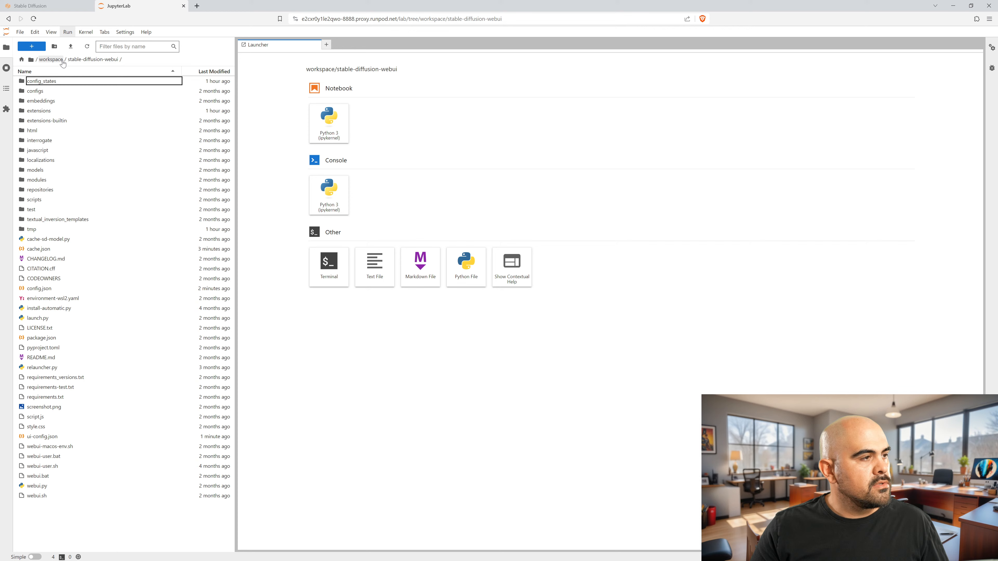
{"action": "double_click", "coordinate": [43, 111]}
{"action": "left_click", "coordinate": [62, 111]}
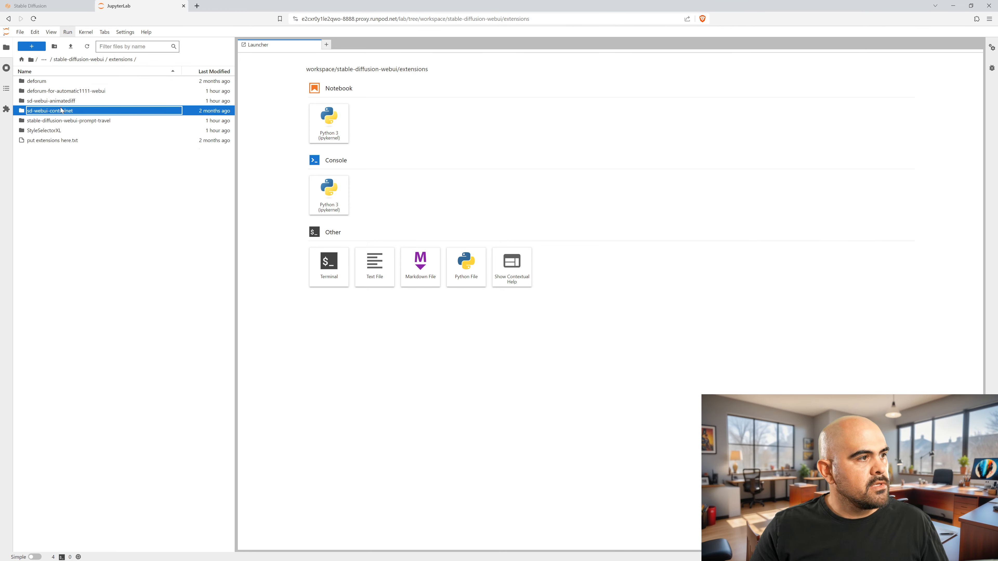
{"action": "double_click", "coordinate": [62, 110]}
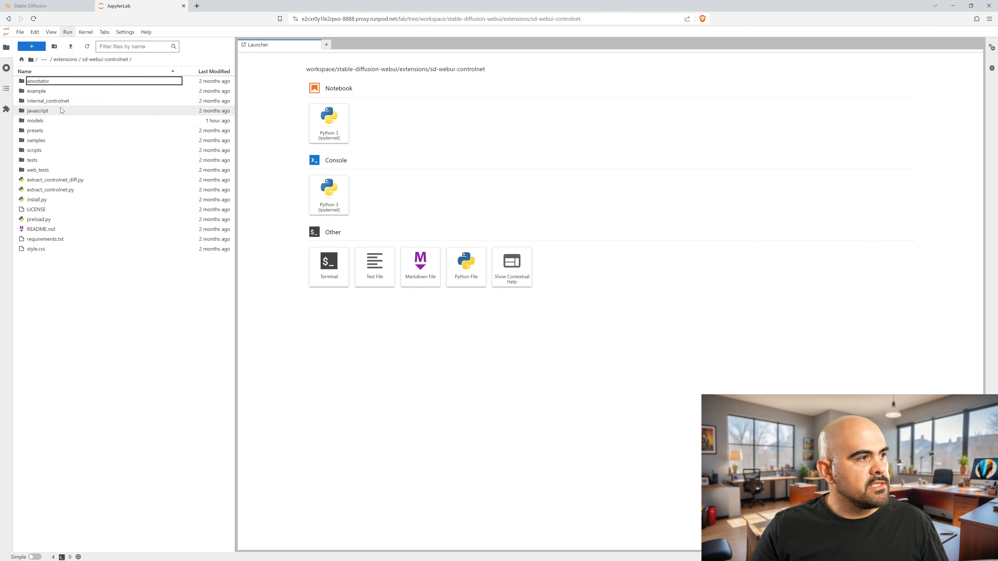
{"action": "left_click", "coordinate": [41, 121]}
{"action": "double_click", "coordinate": [40, 121]}
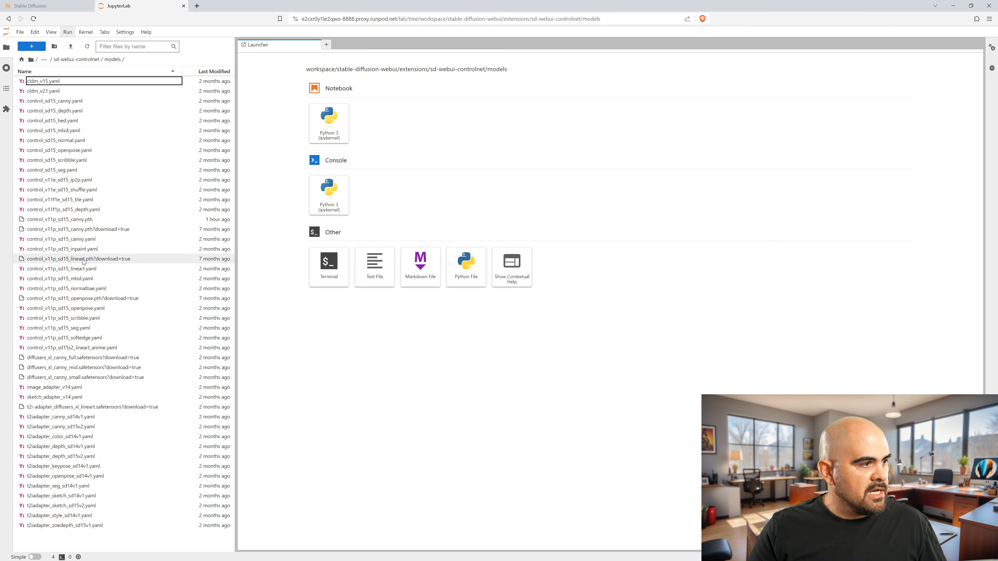
Step: Rename the lineart checkpoint ending in ?download=true as control_v11p_sd15_lineart.pth
{"action": "left_click", "coordinate": [94, 262]}
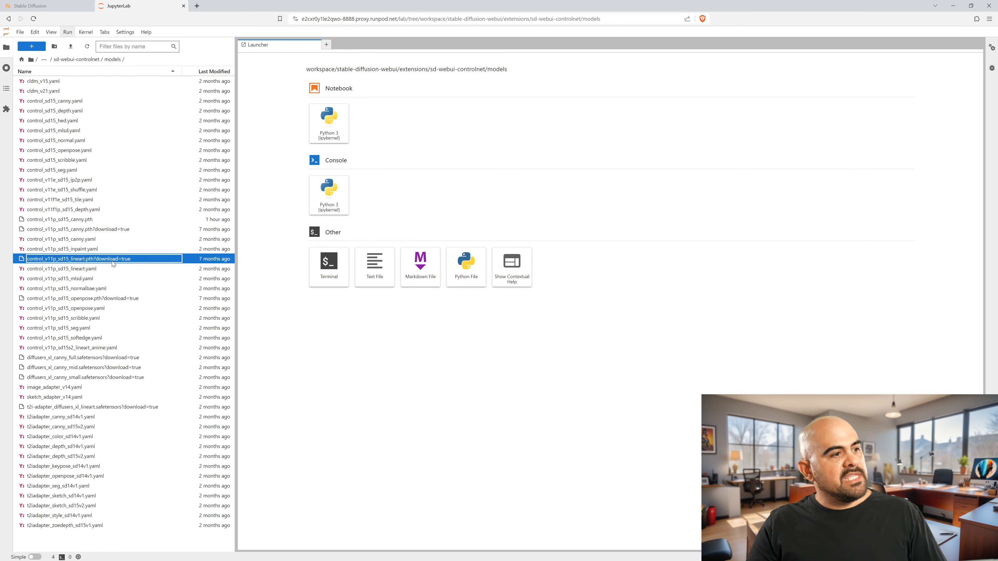
{"action": "right_click", "coordinate": [129, 261]}
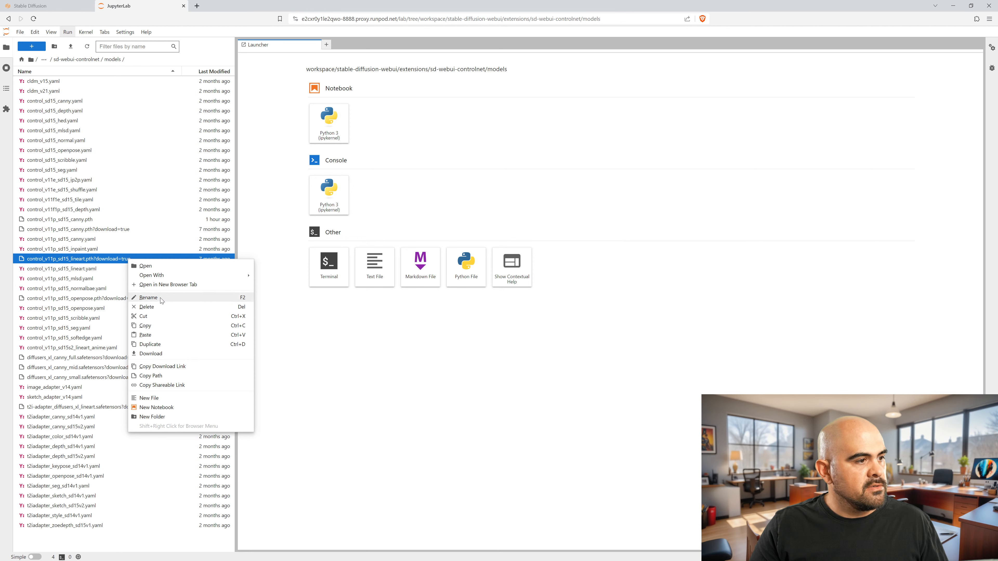
{"action": "left_click", "coordinate": [157, 298]}
{"action": "left_click", "coordinate": [135, 258]}
{"action": "left_click_drag", "start_coordinate": [135, 259], "coordinate": [97, 259]}
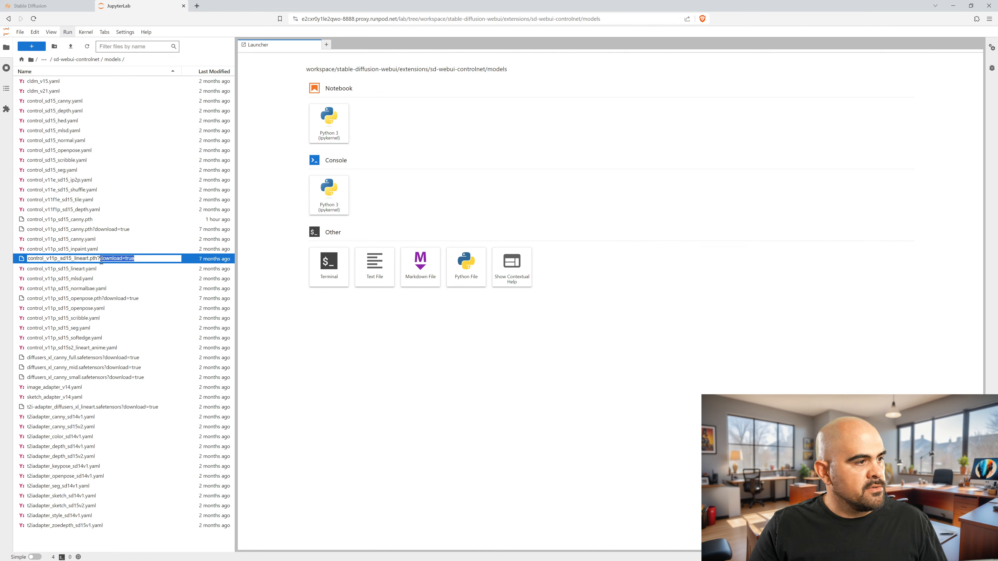
{"action": "left_click", "coordinate": [122, 219]}
Step: Try to rename the canny checkpoint ending in ?download=true as control_v11p_sd15_canny.pth, without overwriting the existing file
{"action": "right_click", "coordinate": [124, 231]}
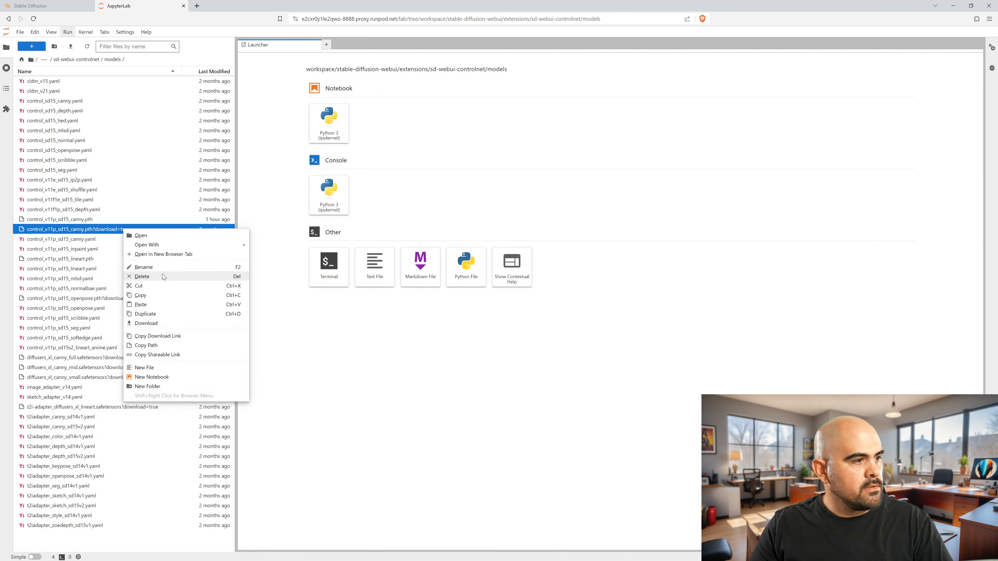
{"action": "left_click", "coordinate": [144, 267]}
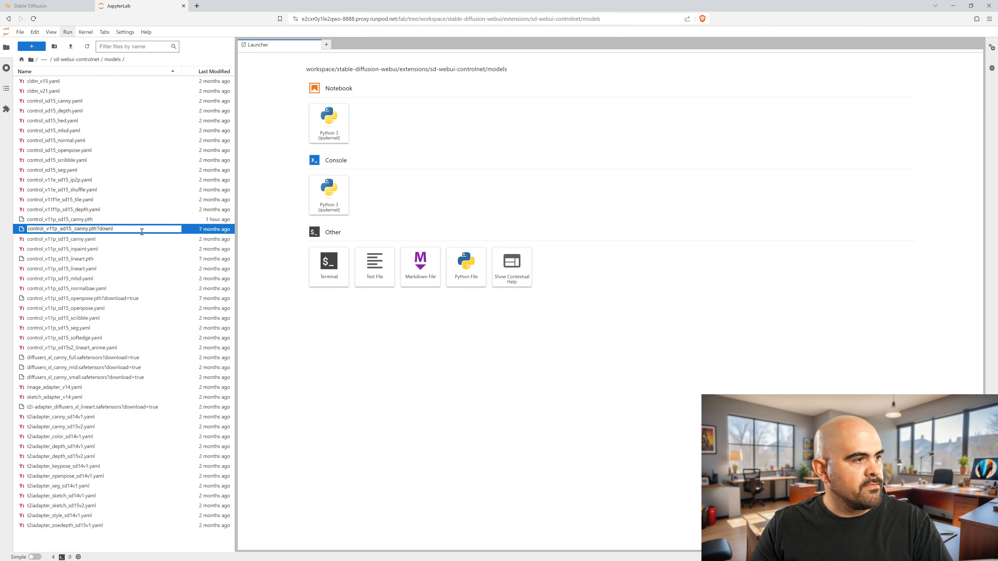
{"action": "key", "text": "BackSpace"}
{"action": "key", "text": "BackSpace"}
{"action": "key", "text": "BackSpace"}
{"action": "key", "text": "BackSpace"}
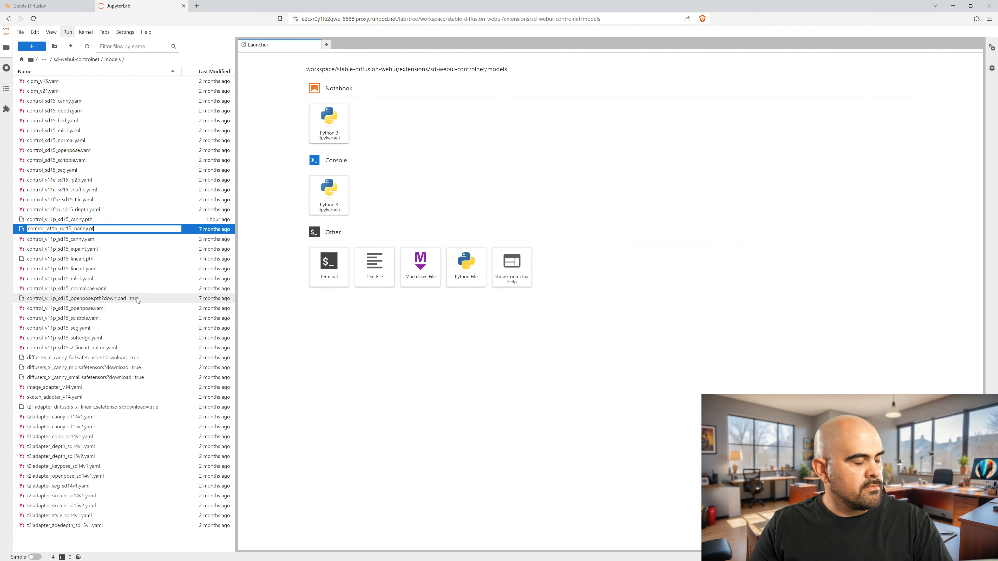
{"action": "type", "text": "h"}
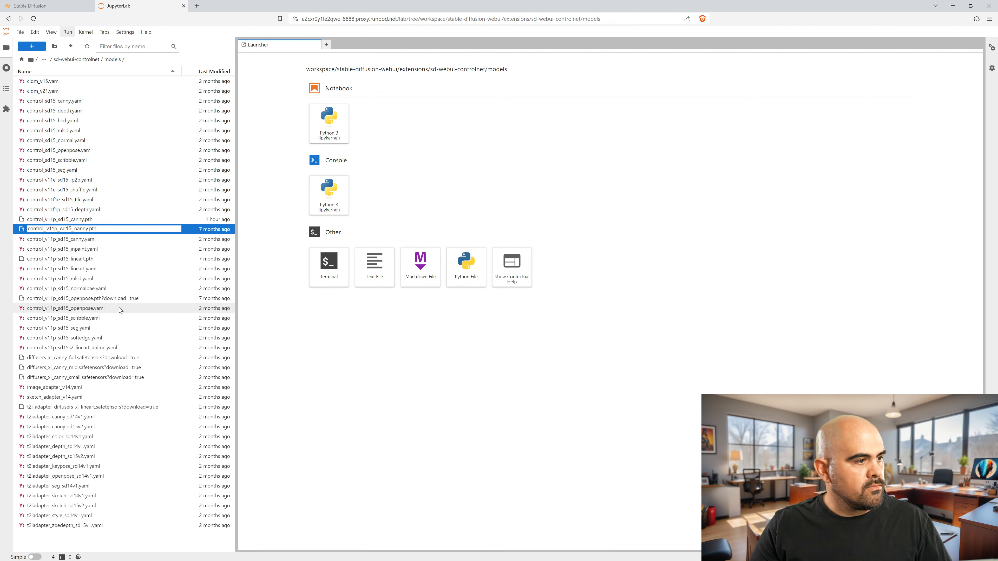
{"action": "left_click", "coordinate": [125, 298]}
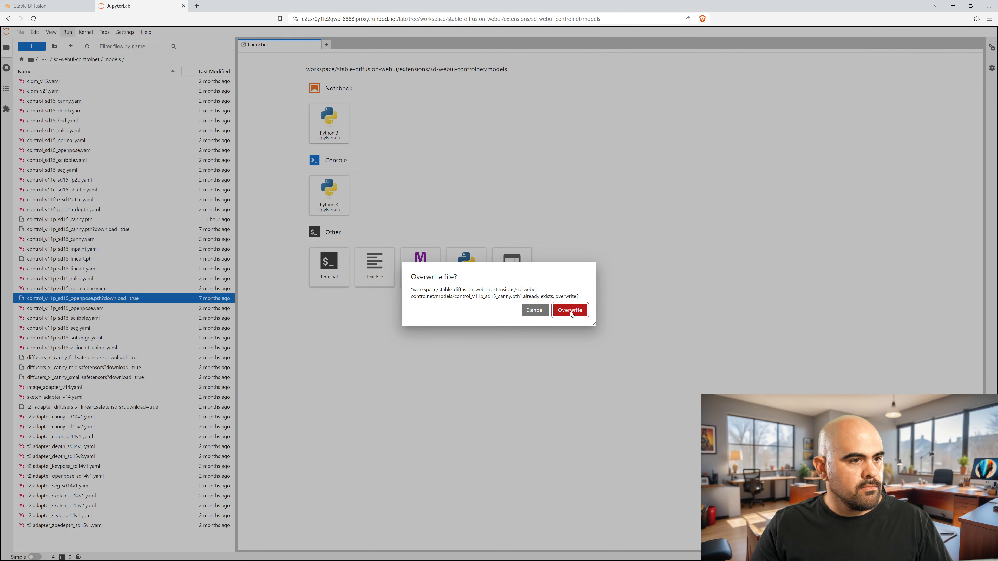
{"action": "left_click", "coordinate": [535, 310]}
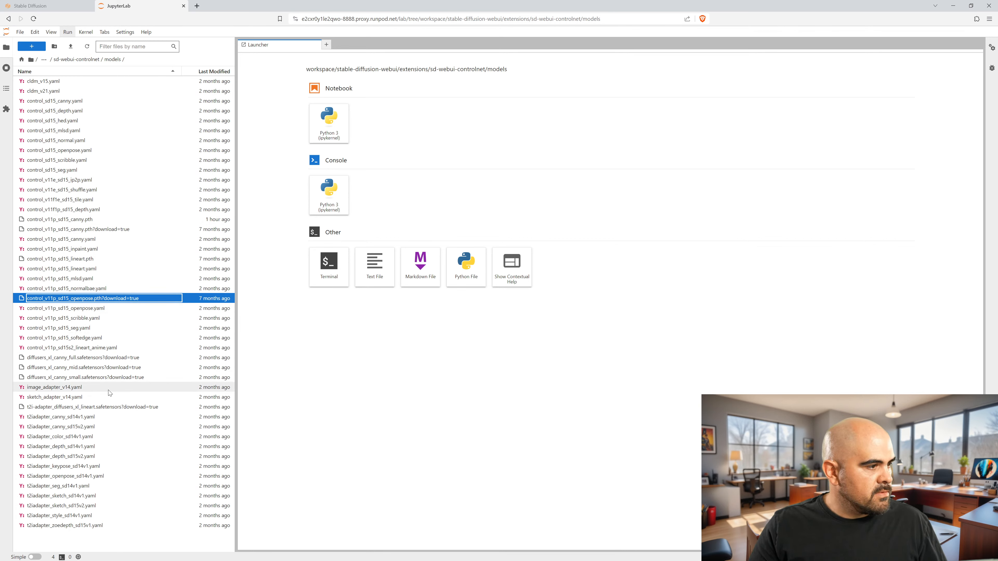
Step: Remove the ?download=true suffix from the full SDXL canny model, naming it diffusers_xl_canny_full.safetensors
{"action": "left_click", "coordinate": [100, 368]}
{"action": "left_click", "coordinate": [123, 360]}
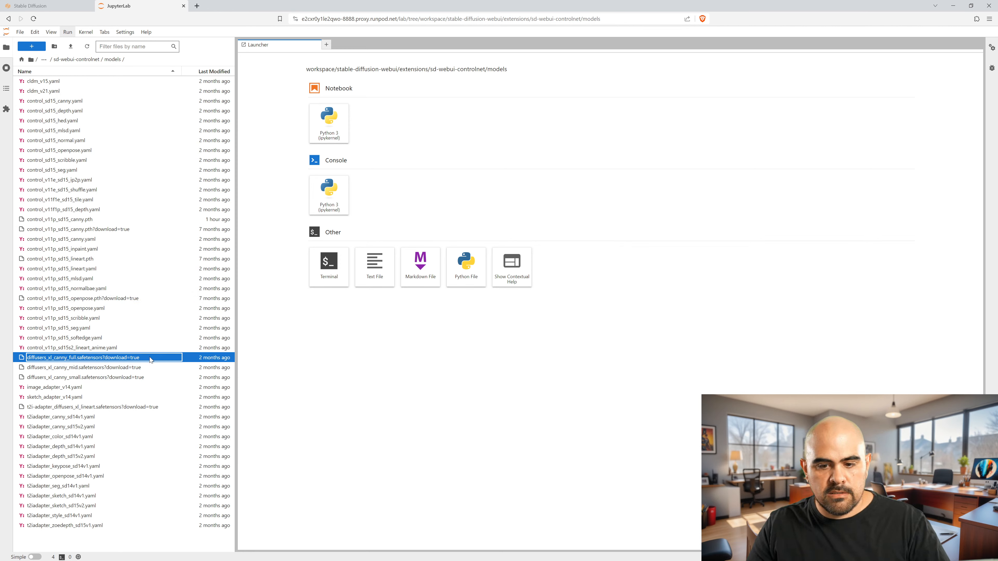
{"action": "right_click", "coordinate": [136, 362]}
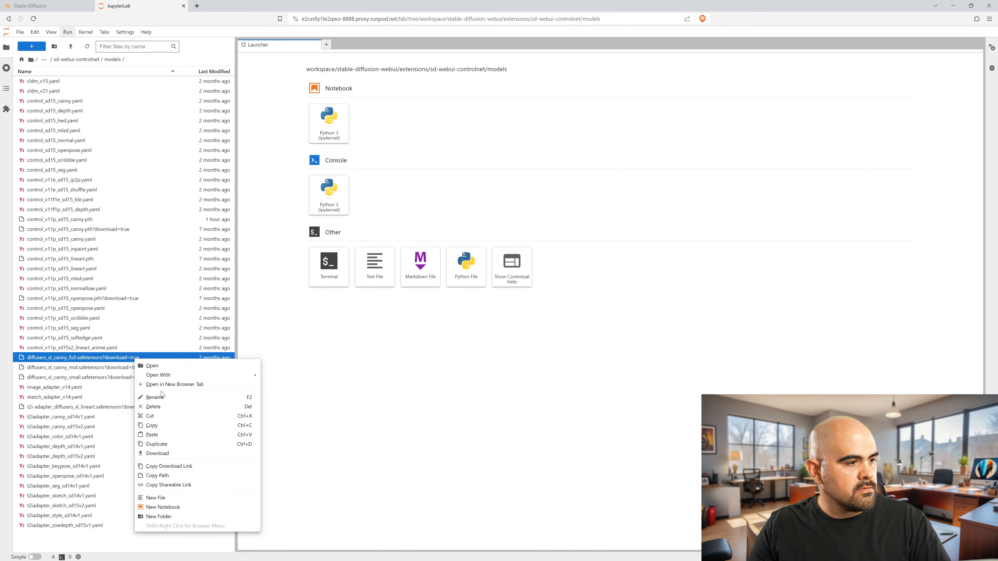
{"action": "left_click", "coordinate": [154, 396]}
{"action": "left_click_drag", "start_coordinate": [109, 357], "coordinate": [258, 365]}
{"action": "key", "text": "BackSpace"}
{"action": "left_click", "coordinate": [117, 369]}
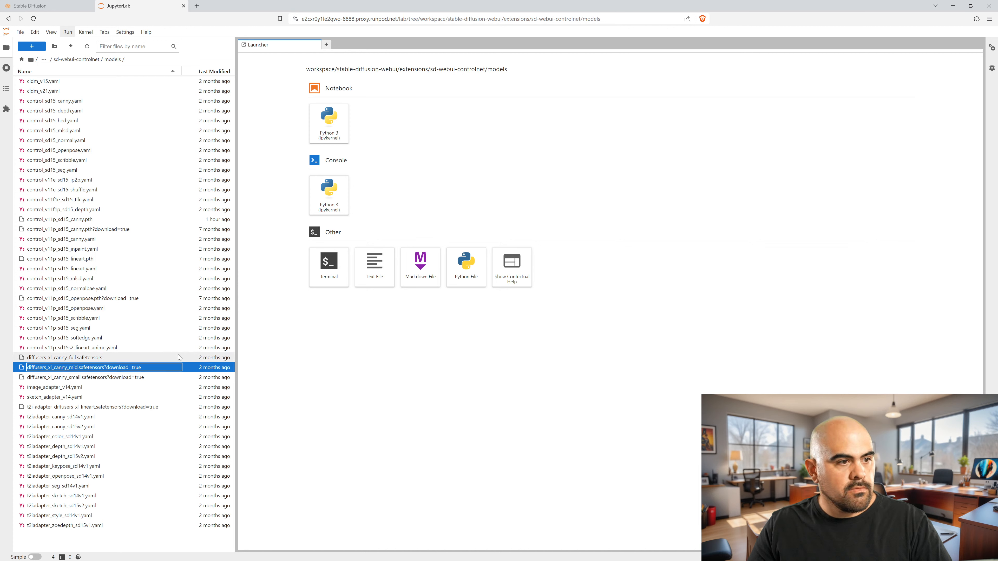
Step: Rename the mid-size SDXL canny model as diffusers_xl_canny_mid.safetensors
{"action": "right_click", "coordinate": [103, 368]}
{"action": "left_click", "coordinate": [132, 408]}
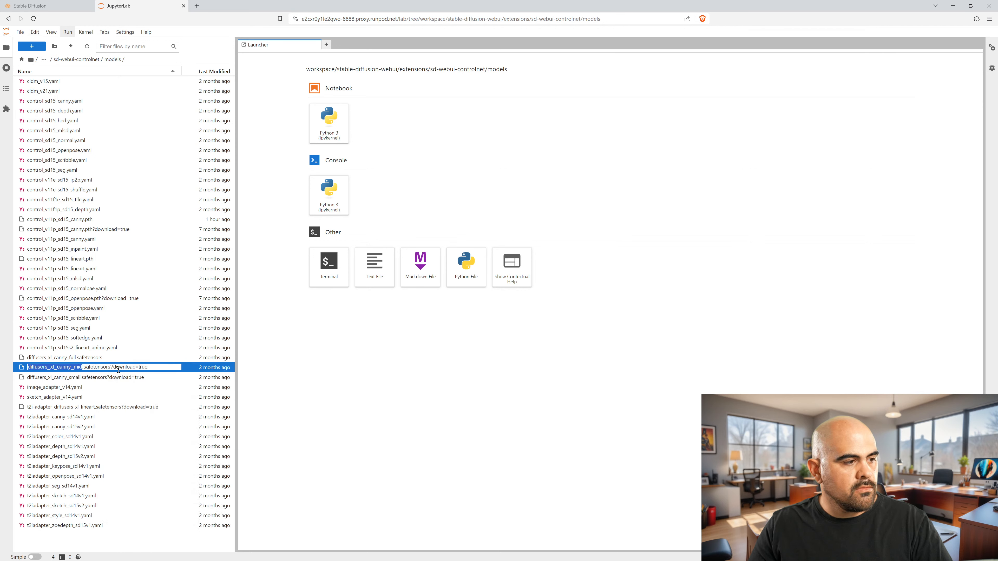
{"action": "left_click_drag", "start_coordinate": [110, 367], "coordinate": [407, 364]}
{"action": "key", "text": "BackSpace"}
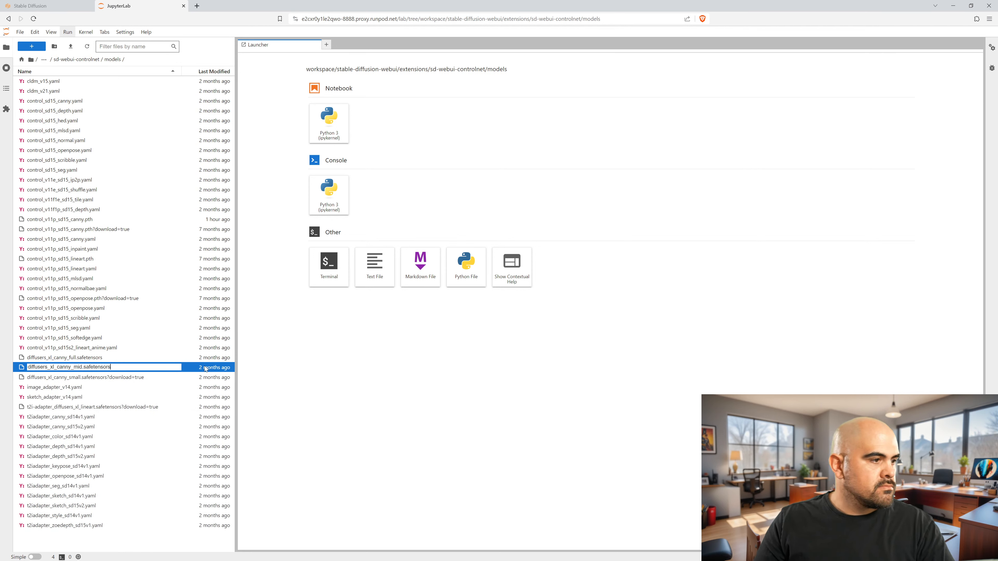
{"action": "left_click", "coordinate": [134, 378]}
Step: Rename the small SDXL canny model as diffusers_xl_canny_small.safetensors
{"action": "right_click", "coordinate": [121, 379]}
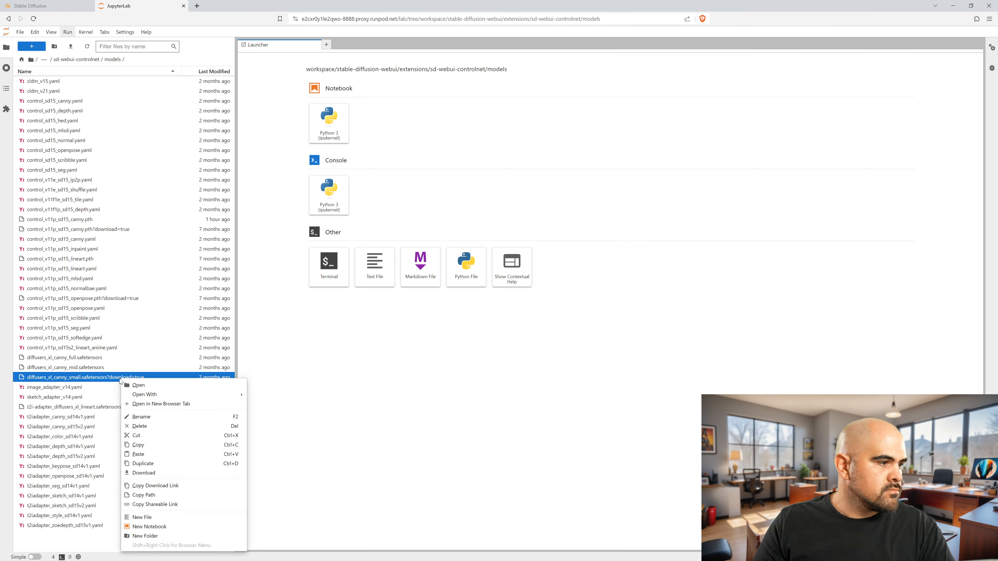
{"action": "left_click", "coordinate": [141, 417]}
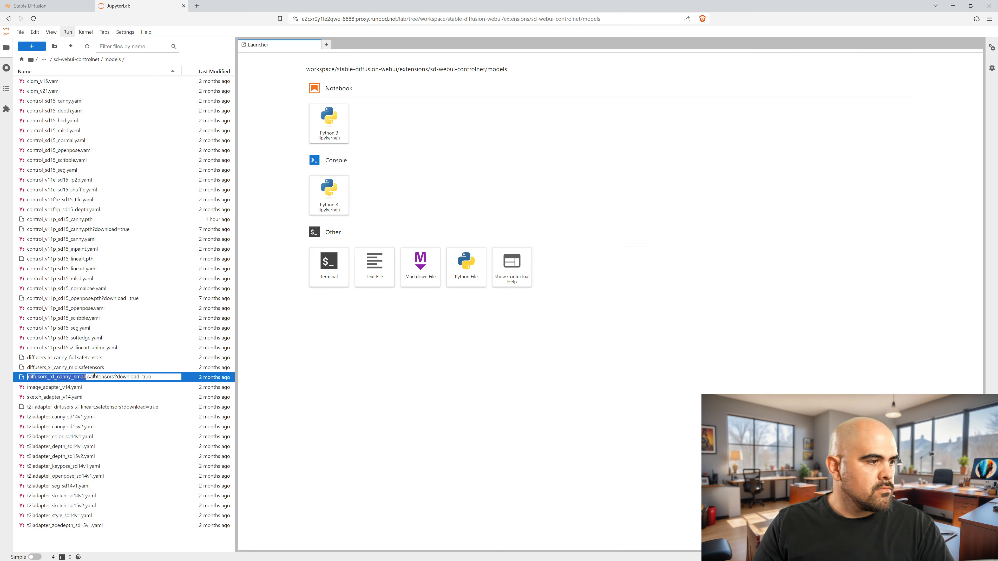
{"action": "left_click_drag", "start_coordinate": [116, 378], "coordinate": [312, 387]}
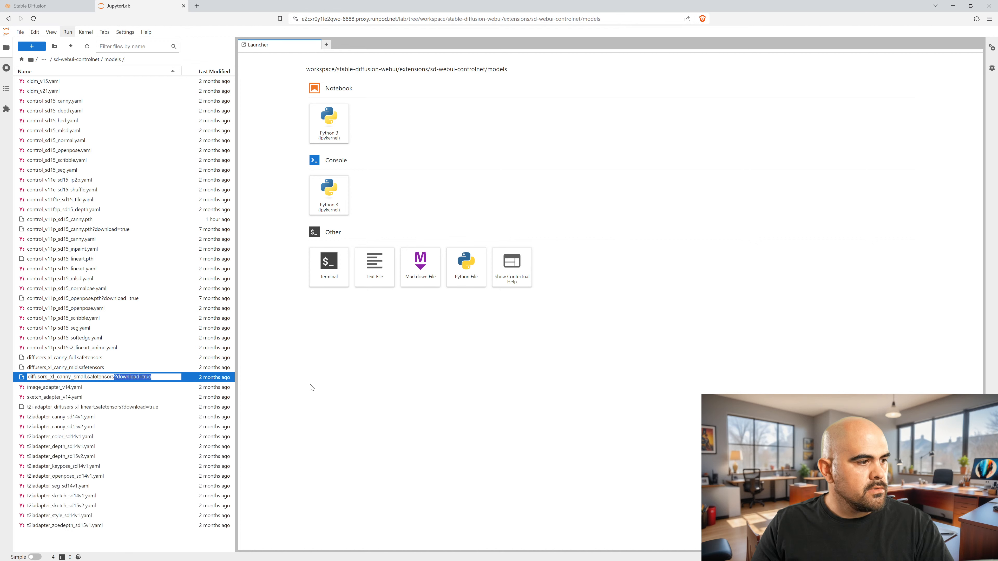
{"action": "key", "text": "BackSpace"}
{"action": "left_click", "coordinate": [162, 413]}
Step: Rename the SDXL lineart adapter file as t2i-adapter_diffusers_xl_lineart.safetensors, without the ?download=true suffix
{"action": "left_click", "coordinate": [121, 409]}
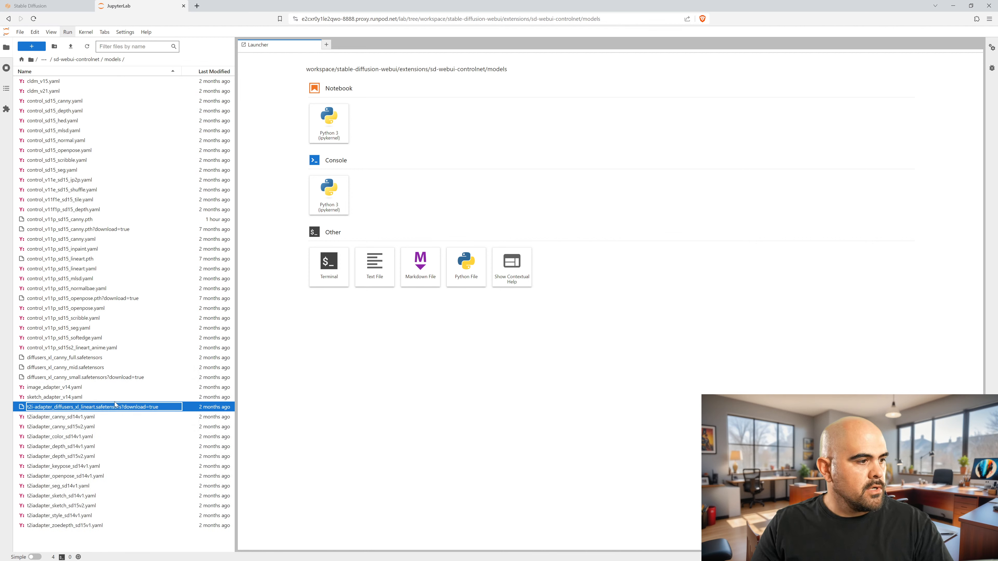
{"action": "right_click", "coordinate": [126, 406]}
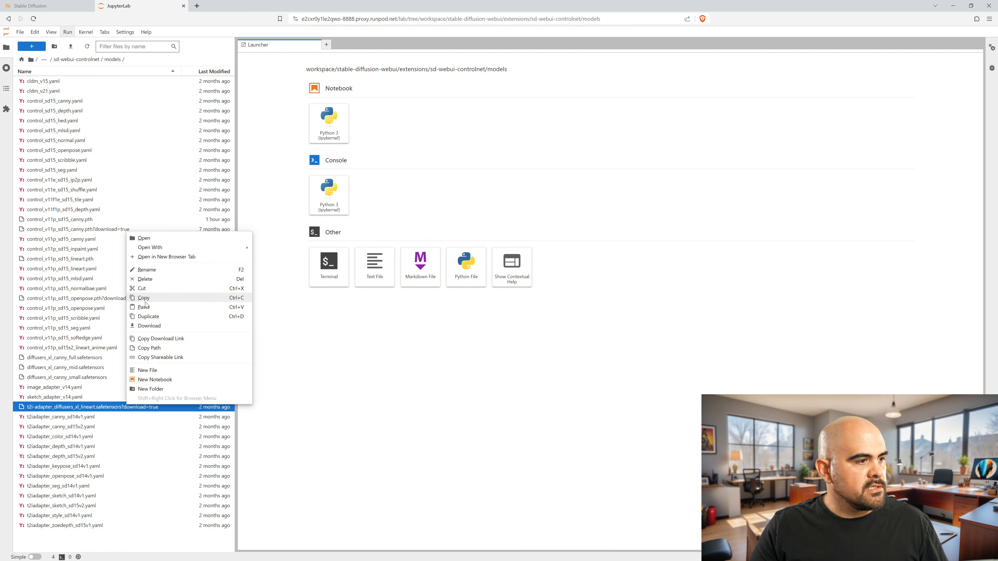
{"action": "left_click", "coordinate": [146, 270]}
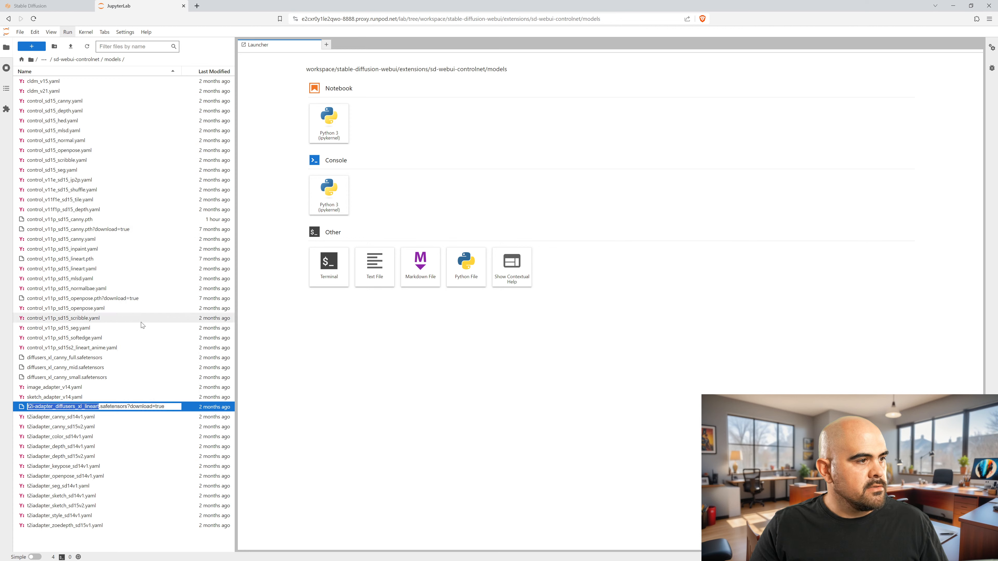
{"action": "left_click", "coordinate": [125, 407]}
{"action": "left_click_drag", "start_coordinate": [128, 407], "coordinate": [329, 401]}
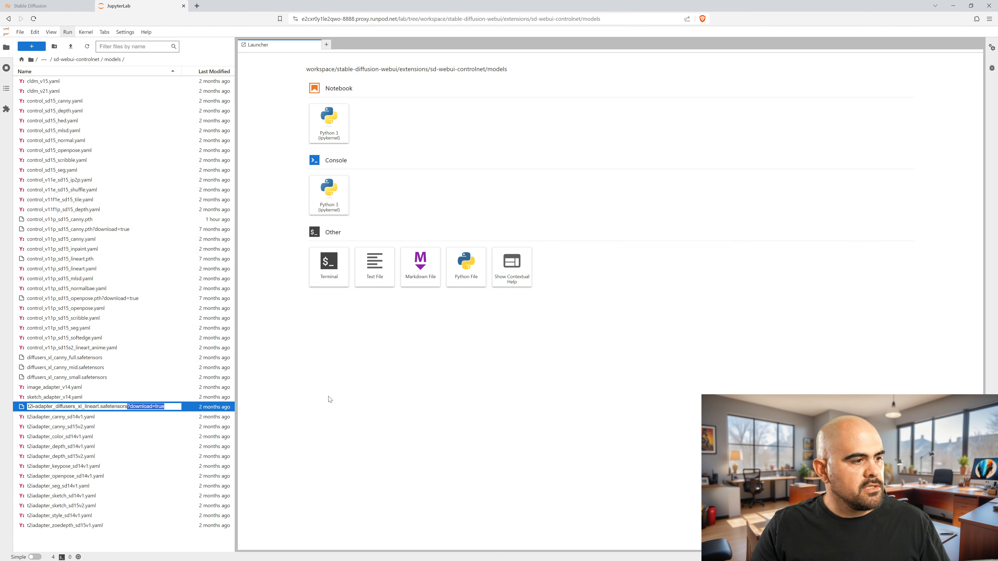
{"action": "key", "text": "Delete"}
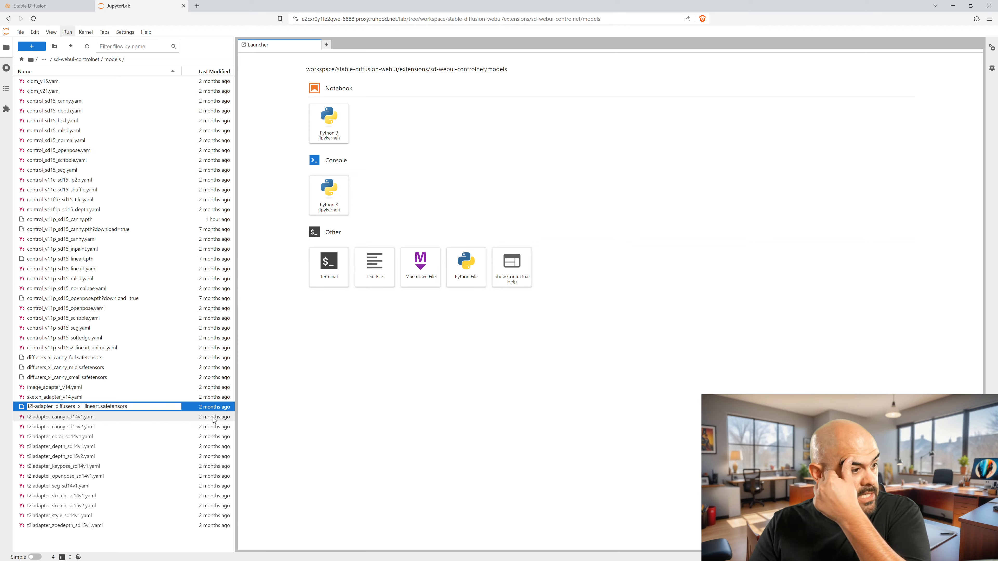
{"action": "left_click", "coordinate": [141, 436]}
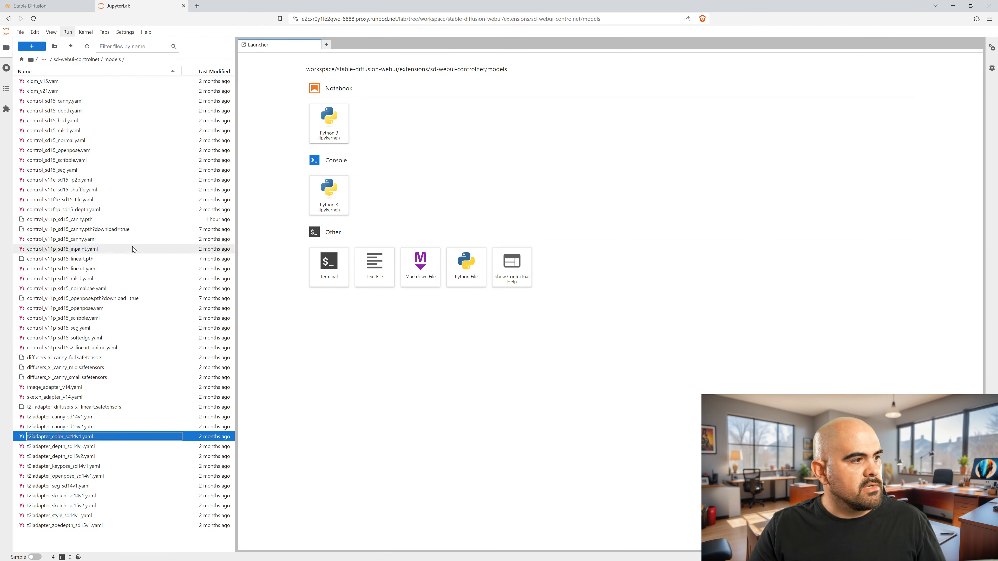
Step: Switch to the Stable Diffusion web UI, close its browser tab and reopen it to load the interface afresh
{"action": "left_click", "coordinate": [44, 7]}
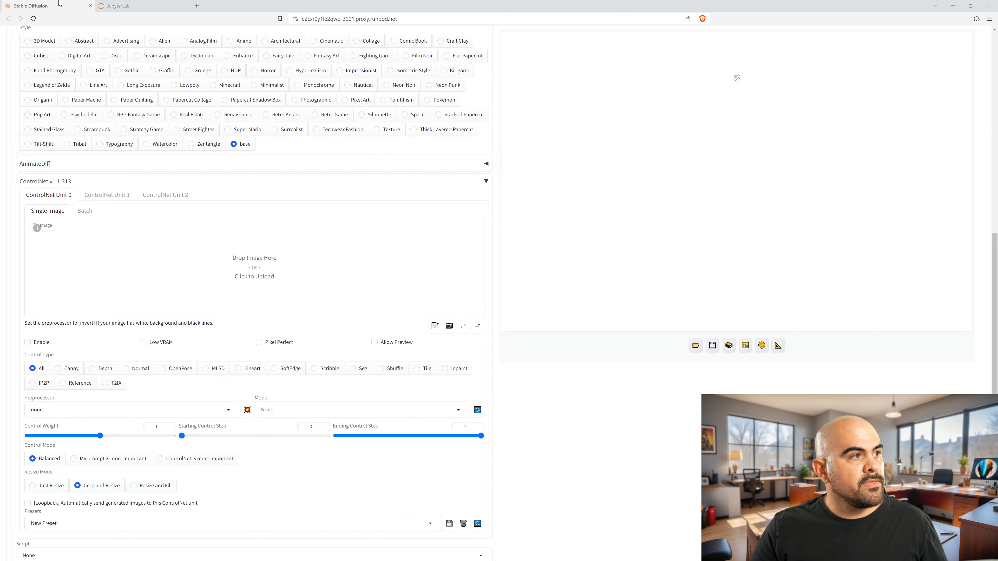
{"action": "left_click", "coordinate": [90, 6]}
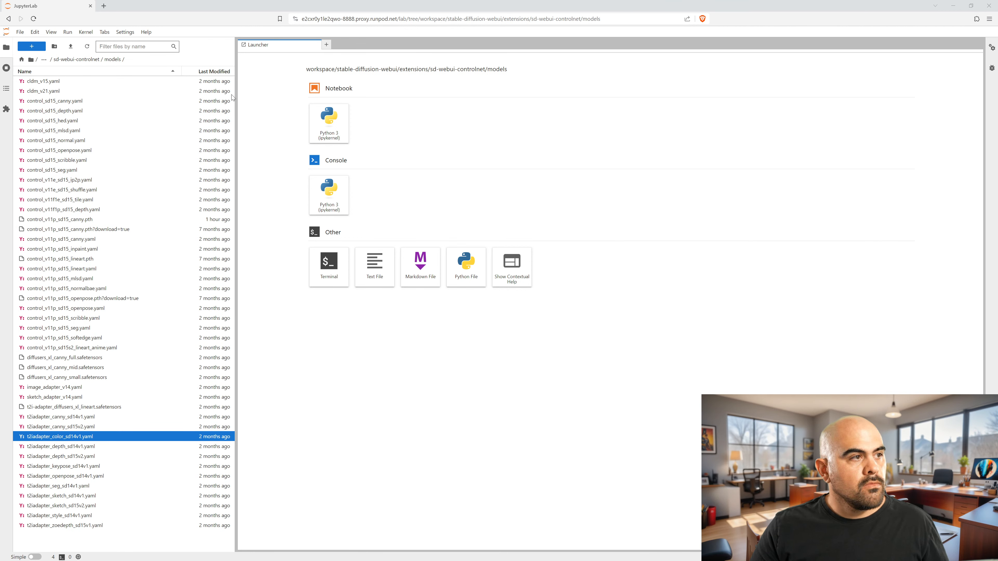
{"action": "key", "text": "ctrl+shift+t"}
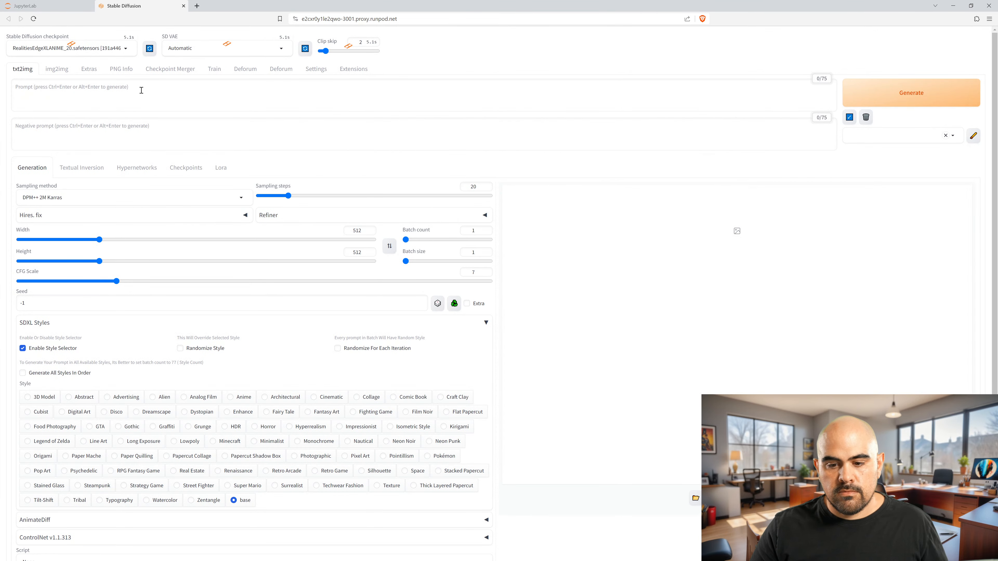
Step: Expand the ControlNet section, refresh its model list and check which renamed models are offered
{"action": "scroll", "coordinate": [216, 231], "scroll_direction": "down", "scroll_amount": 2}
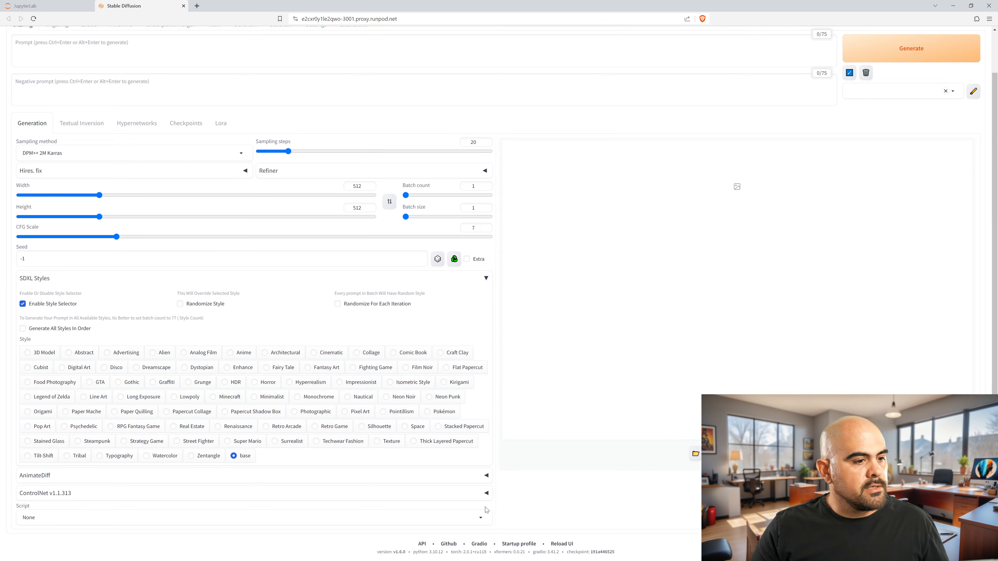
{"action": "left_click", "coordinate": [480, 493]}
{"action": "scroll", "coordinate": [306, 304], "scroll_direction": "down", "scroll_amount": 8}
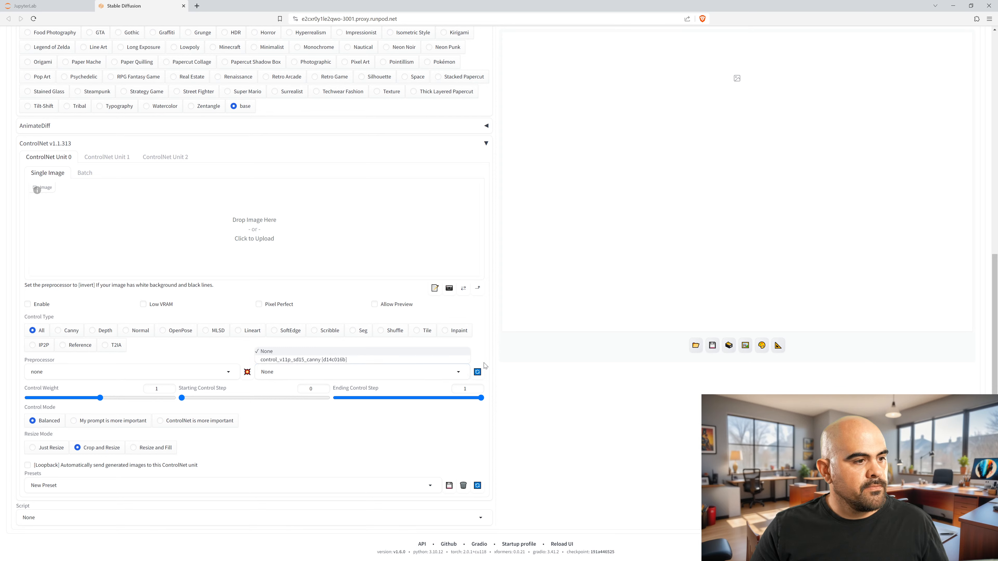
{"action": "left_click", "coordinate": [458, 372]}
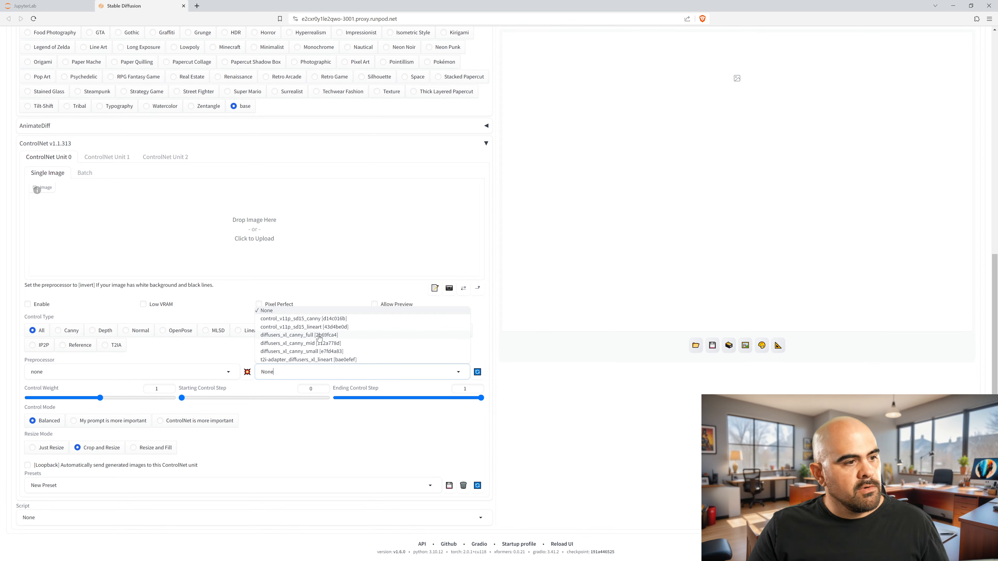
{"action": "left_click", "coordinate": [522, 412]}
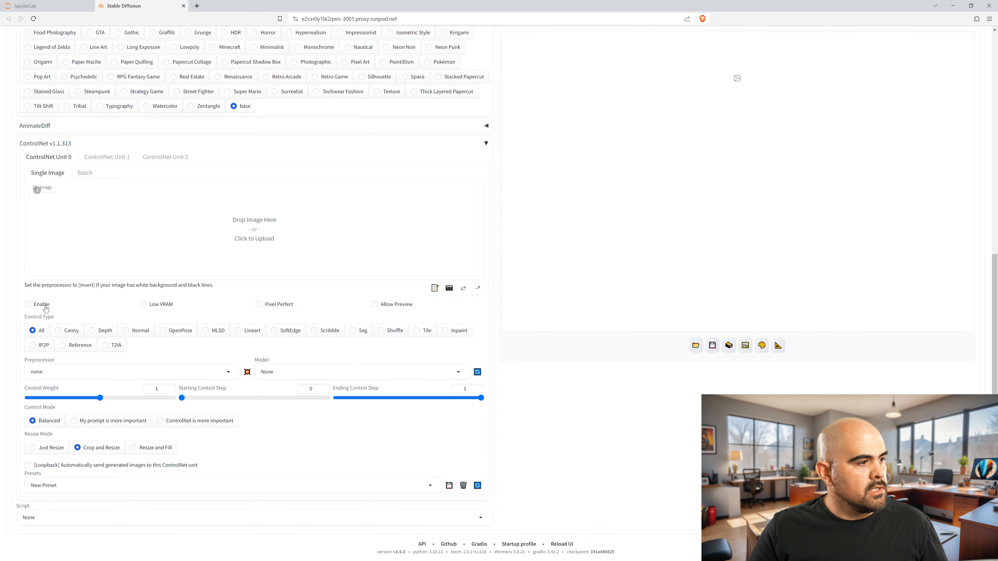
{"action": "scroll", "coordinate": [223, 319], "scroll_direction": "up", "scroll_amount": 5}
{"action": "scroll", "coordinate": [223, 320], "scroll_direction": "up", "scroll_amount": 3}
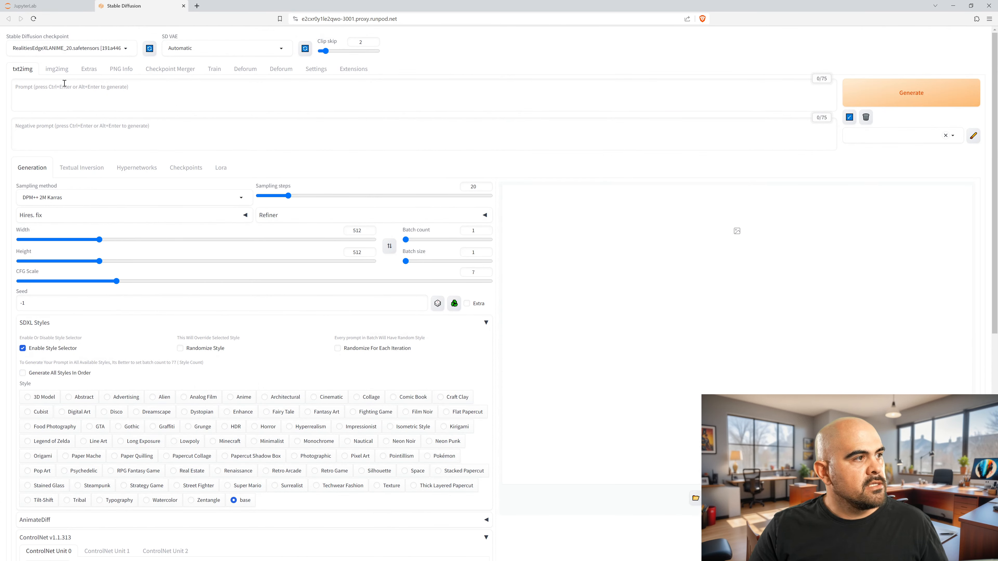
Step: Set the sampling method to DPM++ 3M SDE Karras and the sampling steps to 48
{"action": "left_click", "coordinate": [78, 95]}
{"action": "left_click", "coordinate": [67, 197]}
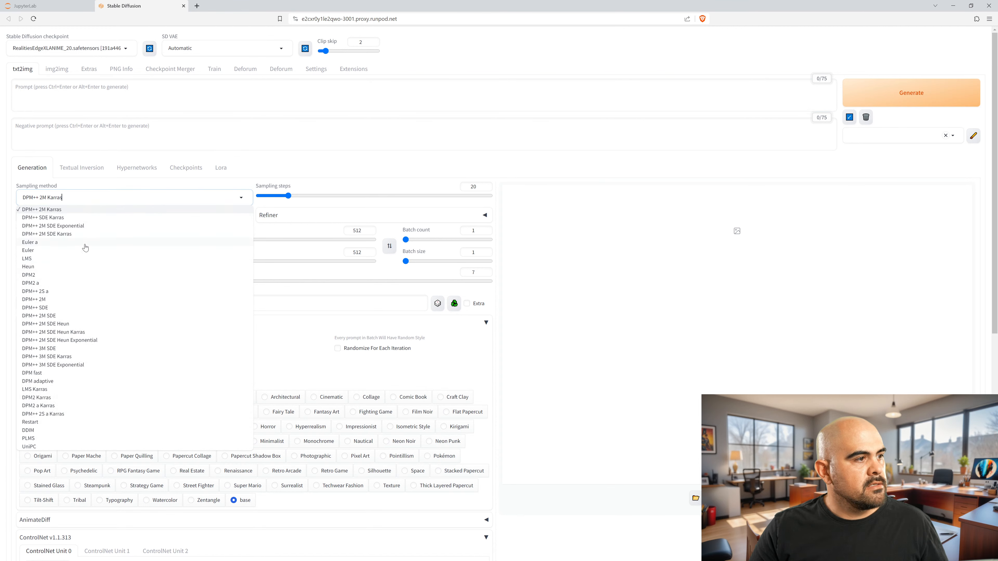
{"action": "left_click", "coordinate": [55, 357]}
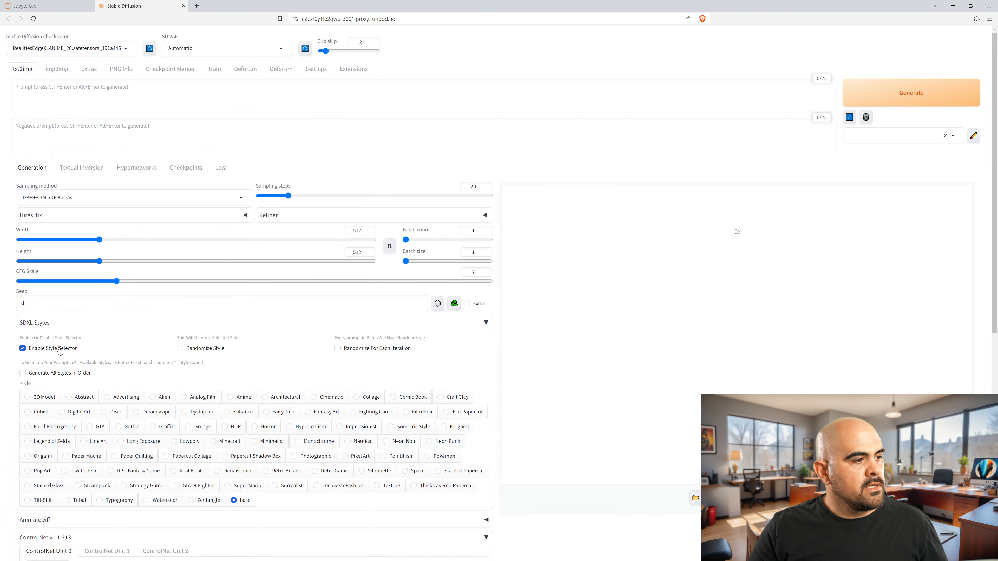
{"action": "left_click_drag", "start_coordinate": [288, 195], "coordinate": [332, 196]}
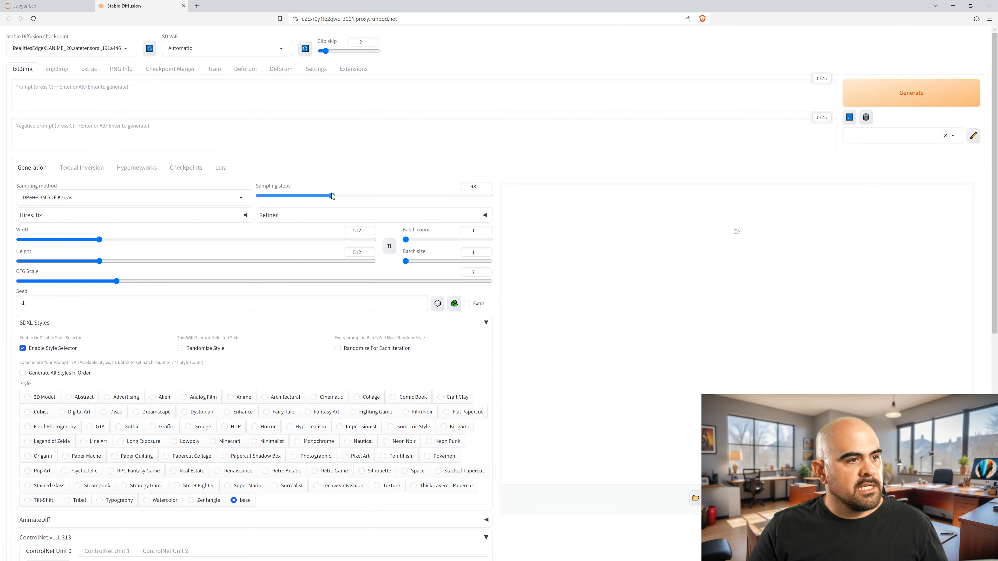
Step: Turn on Hires. fix with the 4x-AnimeSharp upscaler and a denoising strength of 0.5
{"action": "left_click", "coordinate": [32, 220]}
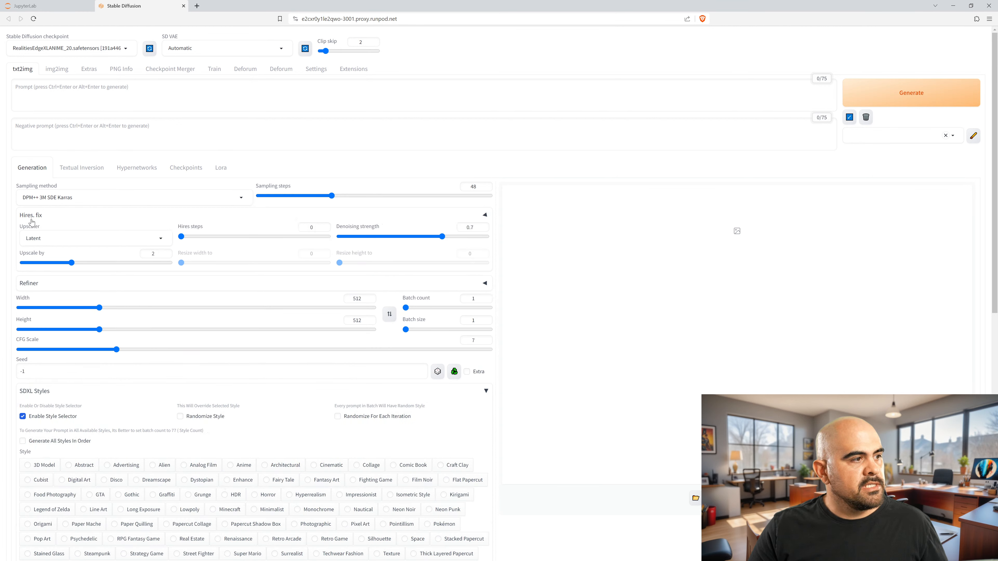
{"action": "left_click", "coordinate": [31, 239]}
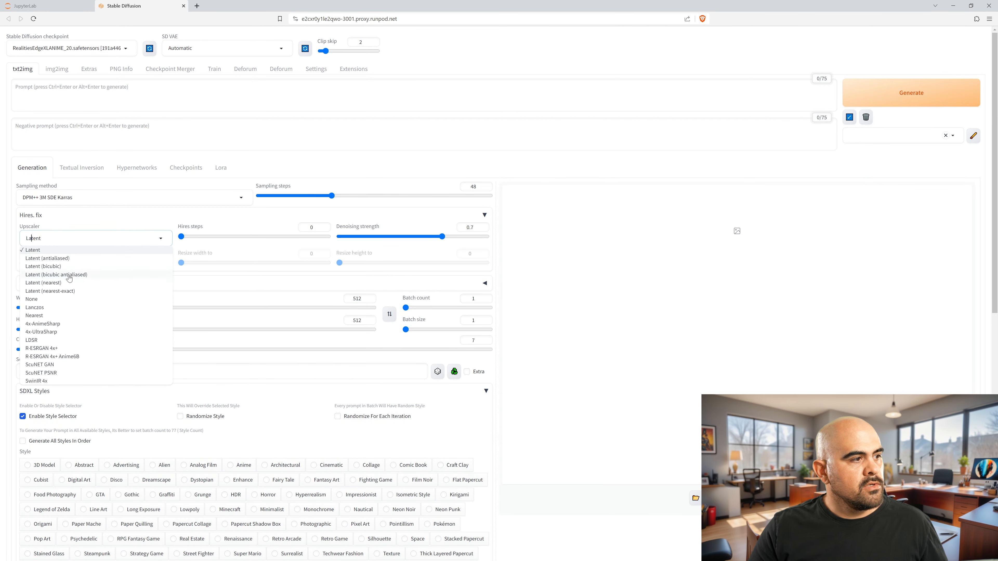
{"action": "left_click", "coordinate": [50, 324]}
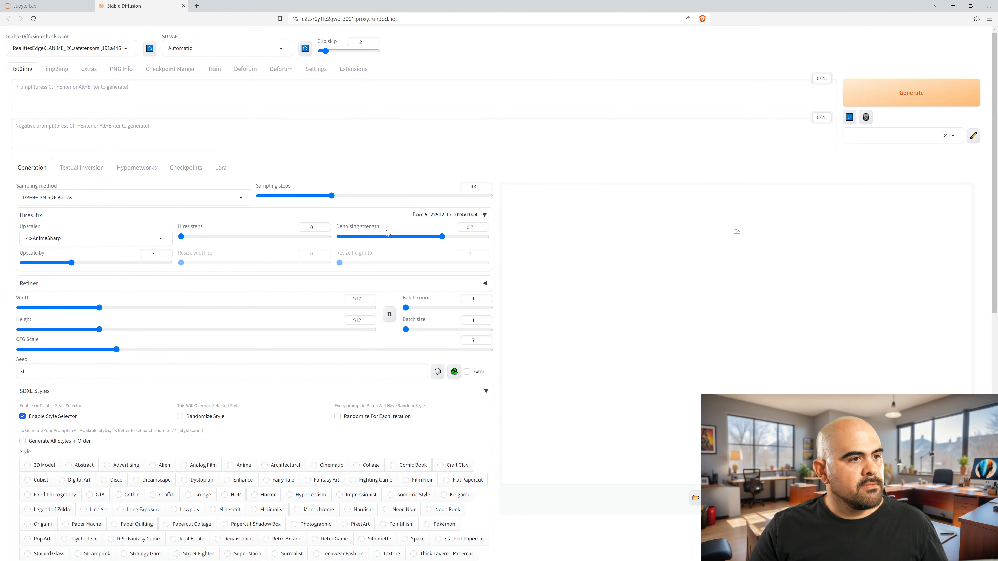
{"action": "left_click_drag", "start_coordinate": [405, 238], "coordinate": [412, 240]}
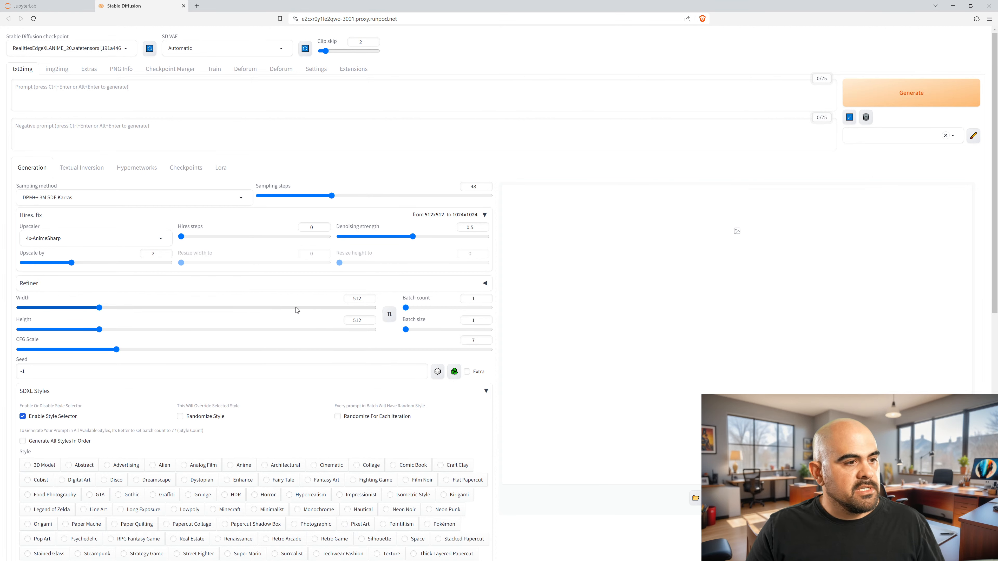
Step: Set the image width and height to 1024 each and choose the Comic Book SDXL style
{"action": "double_click", "coordinate": [364, 295]}
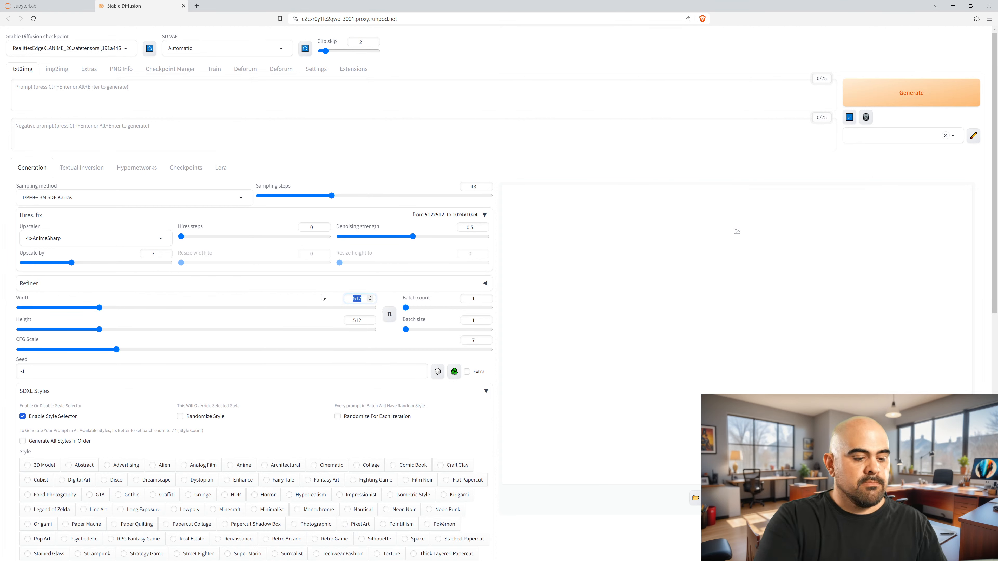
{"action": "type", "text": "1024"}
{"action": "key", "text": "Tab"}
{"action": "type", "text": "101"}
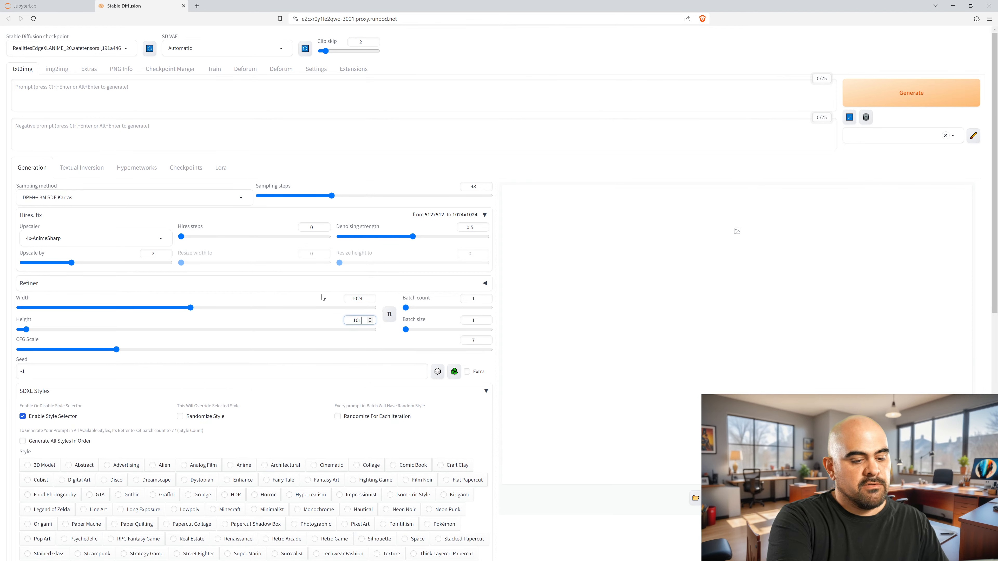
{"action": "type", "text": "4"}
{"action": "key", "text": "BackSpace"}
{"action": "key", "text": "BackSpace"}
{"action": "type", "text": "2"}
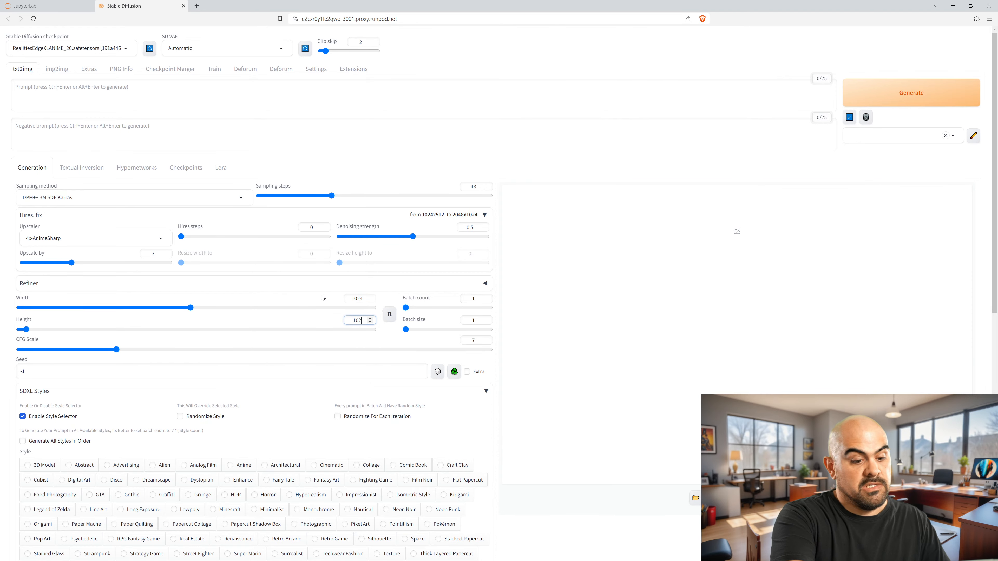
{"action": "type", "text": "4"}
{"action": "left_click", "coordinate": [494, 45]}
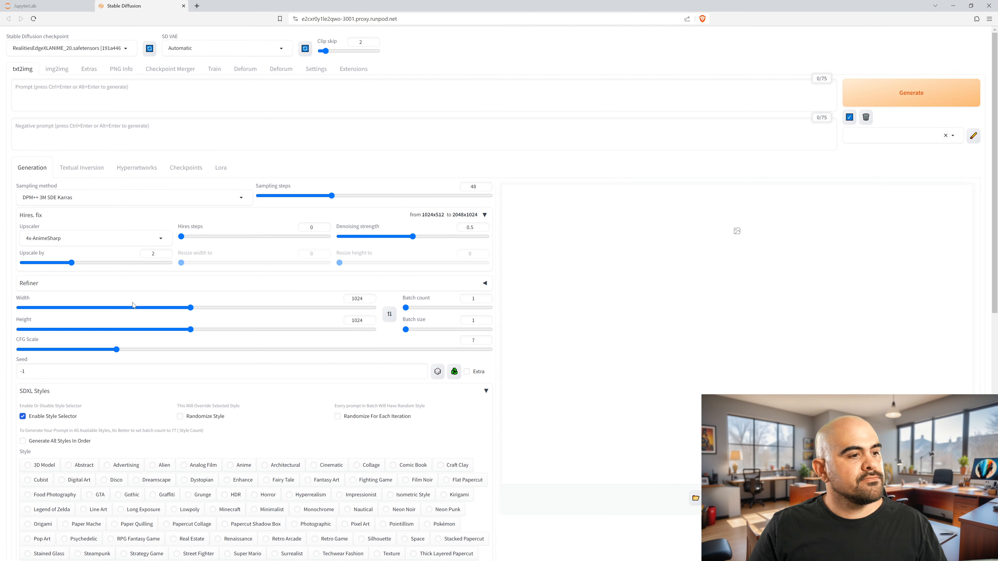
{"action": "left_click", "coordinate": [416, 465]}
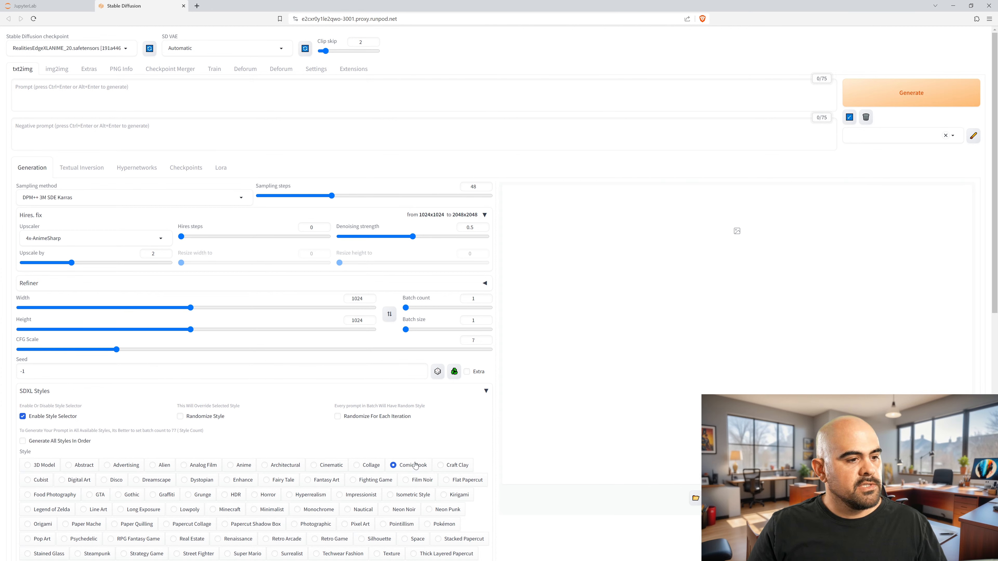
Step: Load the black-background upper-body figure sketch as the single image of ControlNet Unit 0
{"action": "scroll", "coordinate": [163, 275], "scroll_direction": "down", "scroll_amount": 5}
{"action": "scroll", "coordinate": [255, 311], "scroll_direction": "down", "scroll_amount": 3}
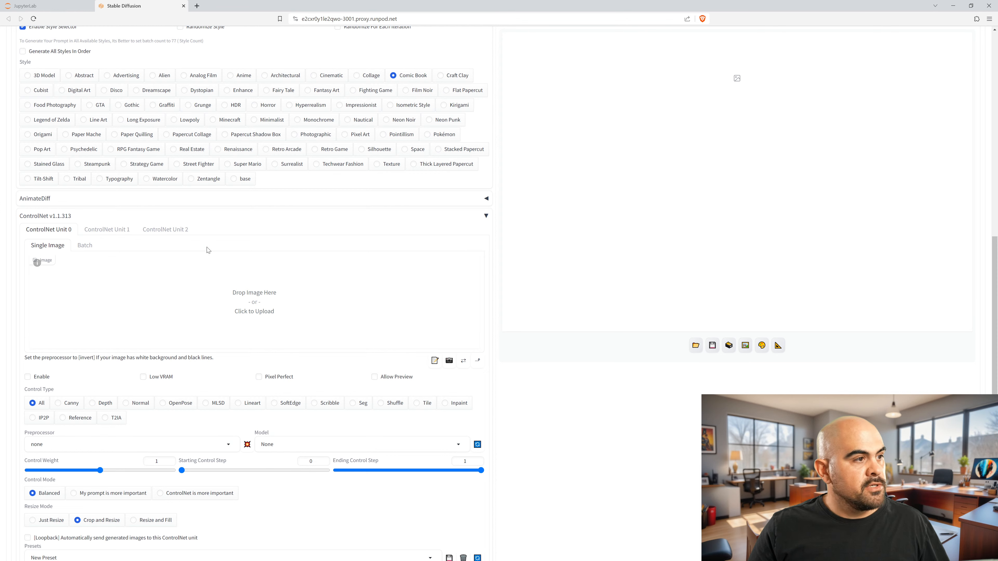
{"action": "left_click_drag", "start_coordinate": [281, 295], "coordinate": [295, 269]}
{"action": "scroll", "coordinate": [330, 292], "scroll_direction": "down", "scroll_amount": 2}
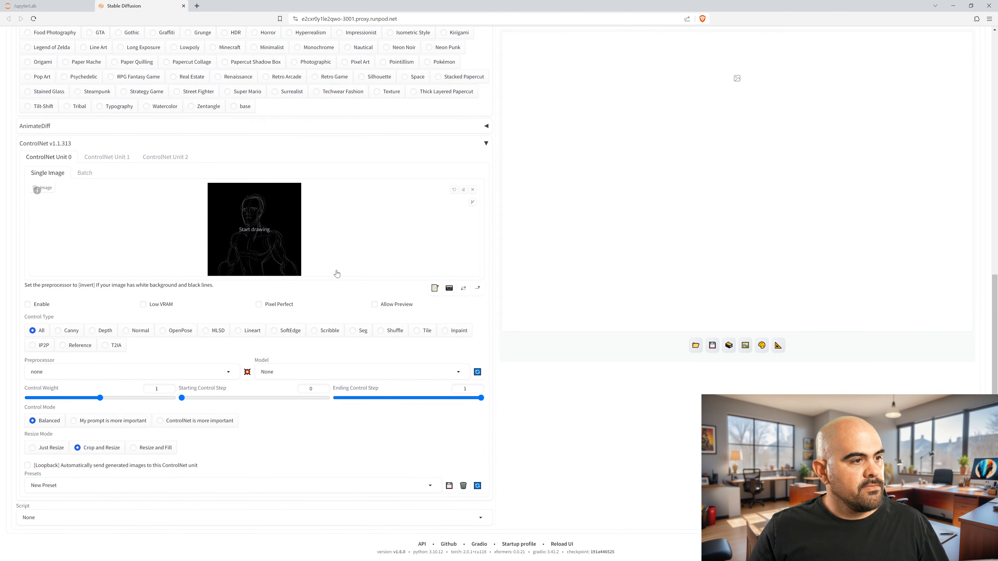
Step: Enable ControlNet Unit 0 with Pixel Perfect on and Allow Preview off
{"action": "left_click", "coordinate": [28, 305]}
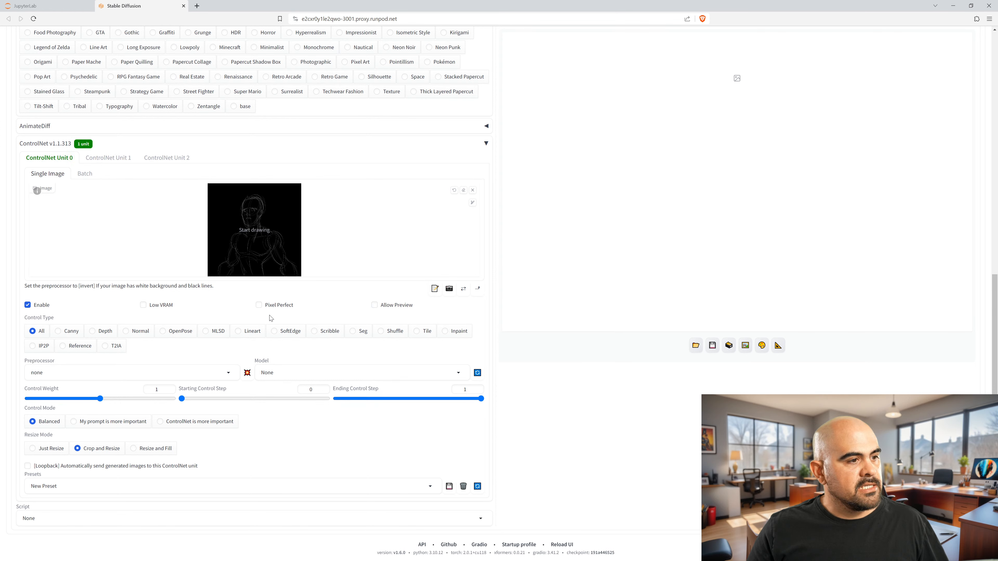
{"action": "left_click", "coordinate": [283, 308]}
{"action": "left_click", "coordinate": [400, 308]}
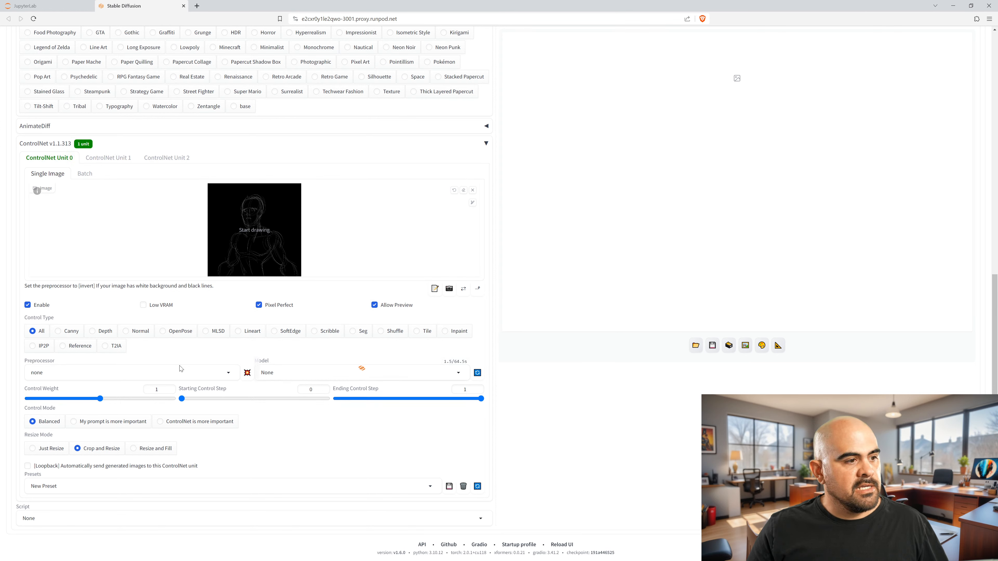
{"action": "left_click", "coordinate": [394, 309]}
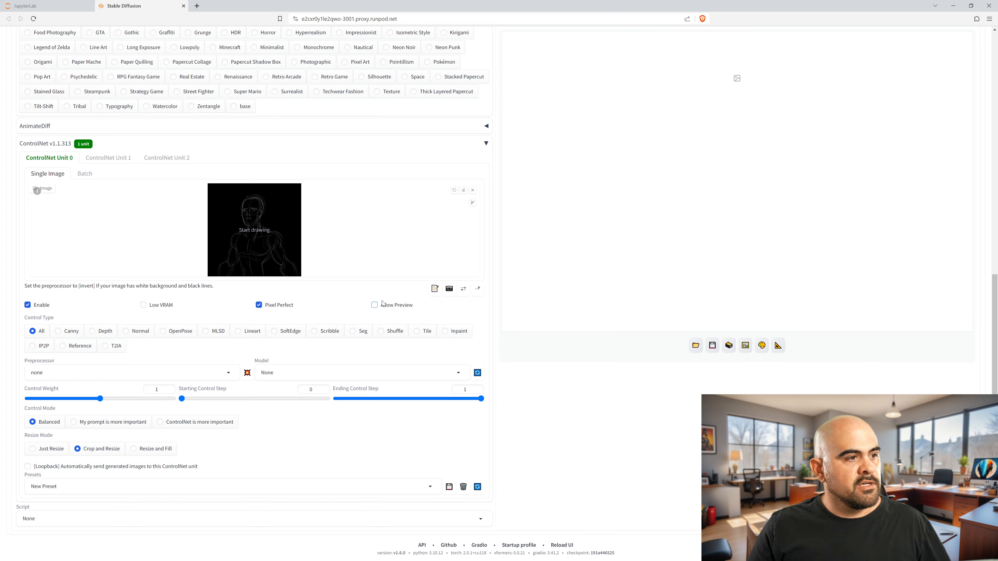
Step: Set the ControlNet preprocessor to canny
{"action": "left_click", "coordinate": [215, 369]}
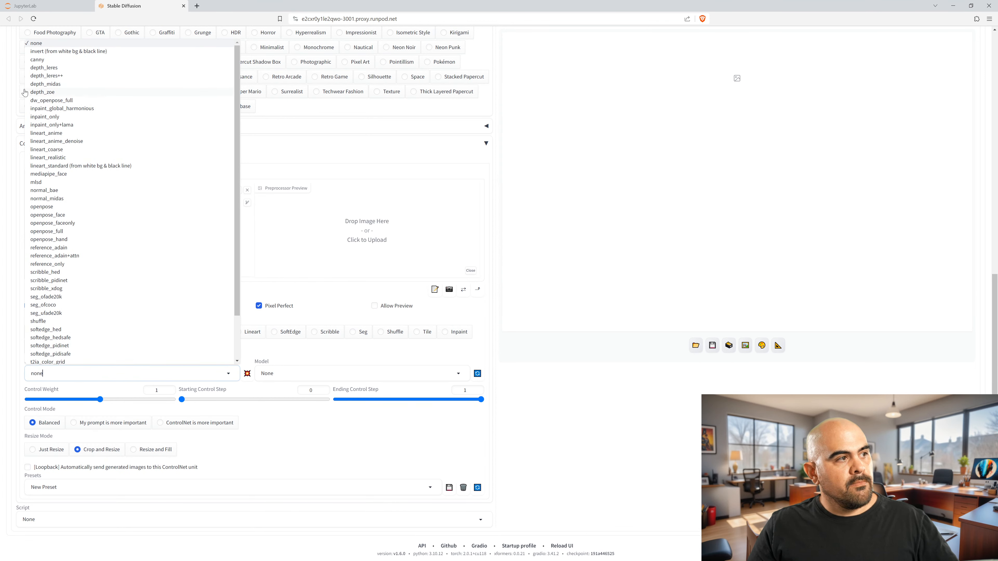
{"action": "left_click", "coordinate": [37, 60]}
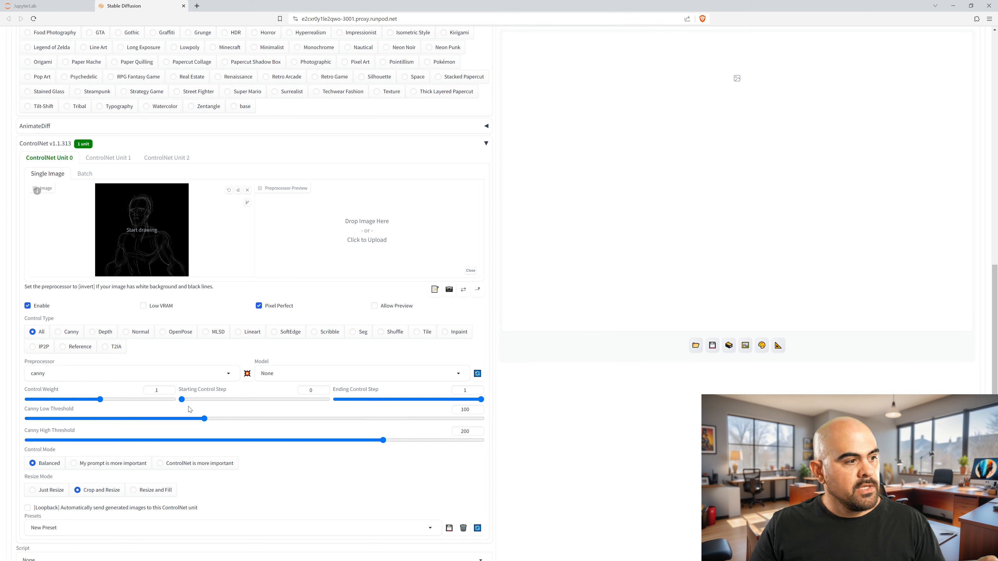
{"action": "left_click", "coordinate": [230, 375]}
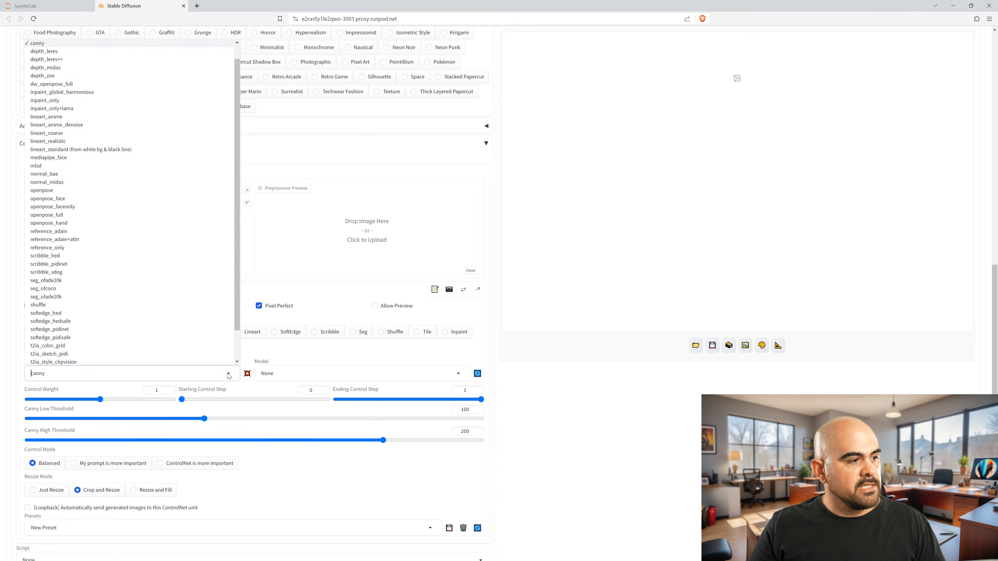
{"action": "left_click", "coordinate": [313, 354]}
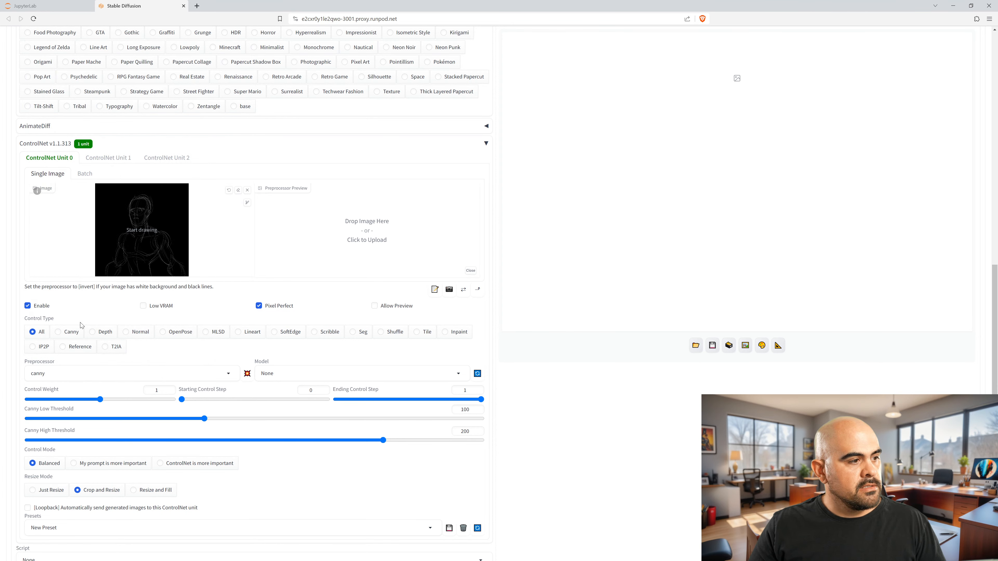
Step: Set the ControlNet control type to Canny with the preprocessor set to none
{"action": "left_click", "coordinate": [59, 333]}
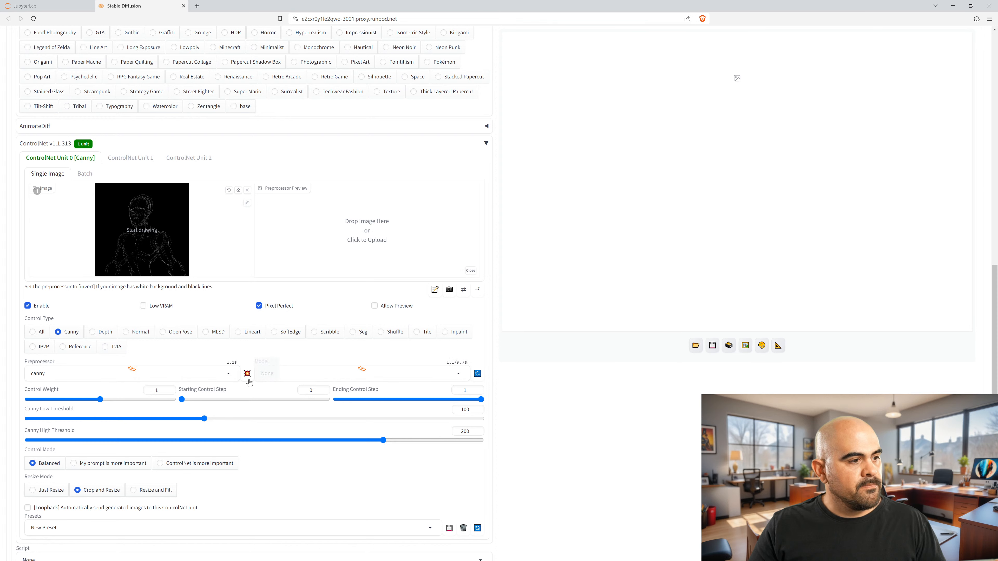
{"action": "left_click", "coordinate": [63, 371]}
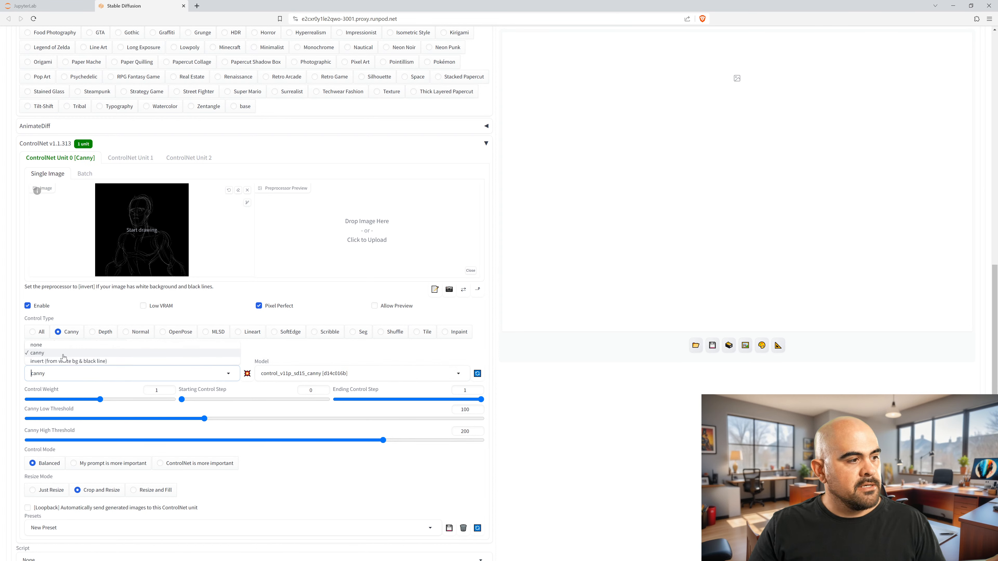
{"action": "left_click", "coordinate": [30, 345]}
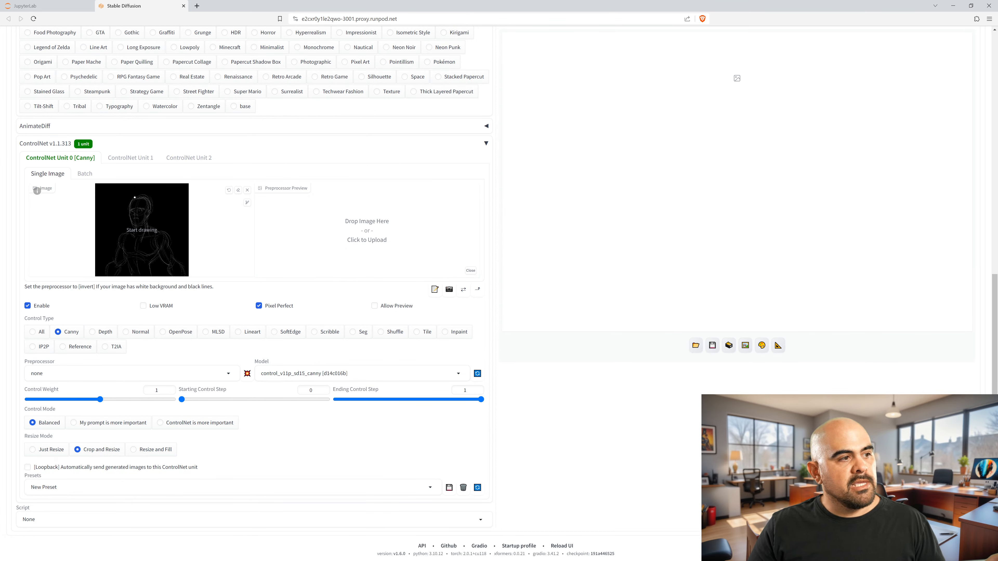
Step: Set the control mode to ControlNet is more important and select the diffusers_xl_canny_full model
{"action": "left_click", "coordinate": [200, 423]}
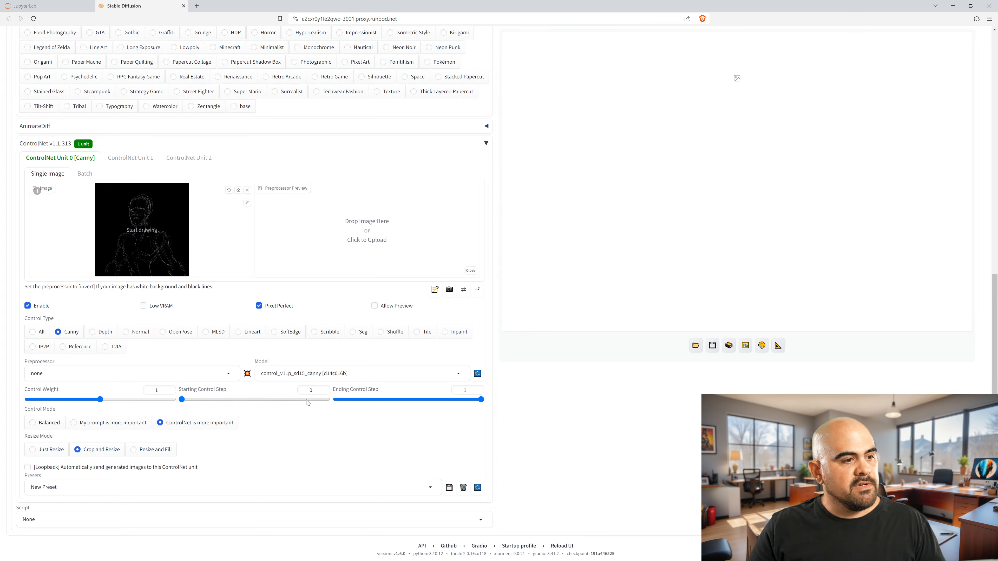
{"action": "left_click", "coordinate": [320, 374]}
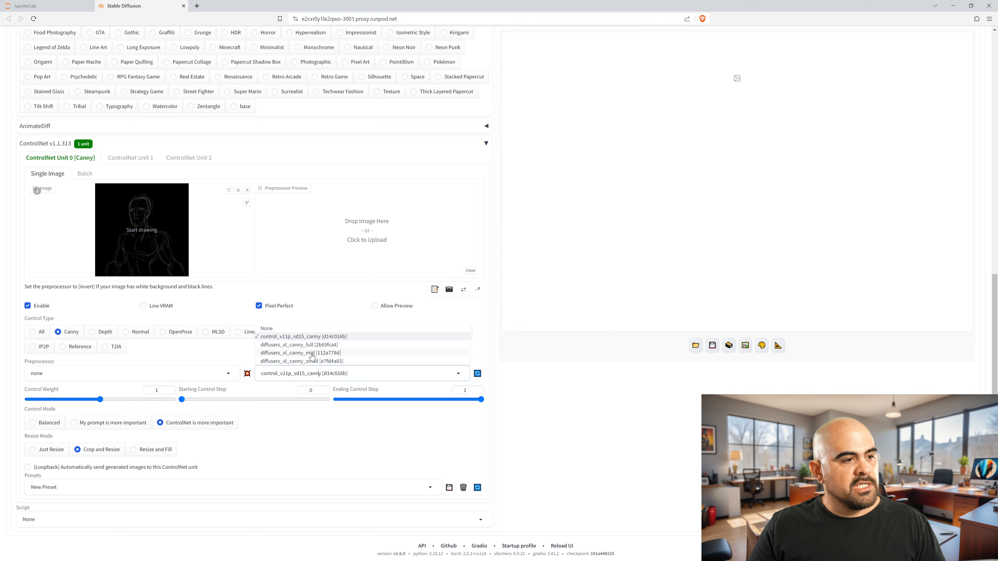
{"action": "left_click", "coordinate": [309, 346]}
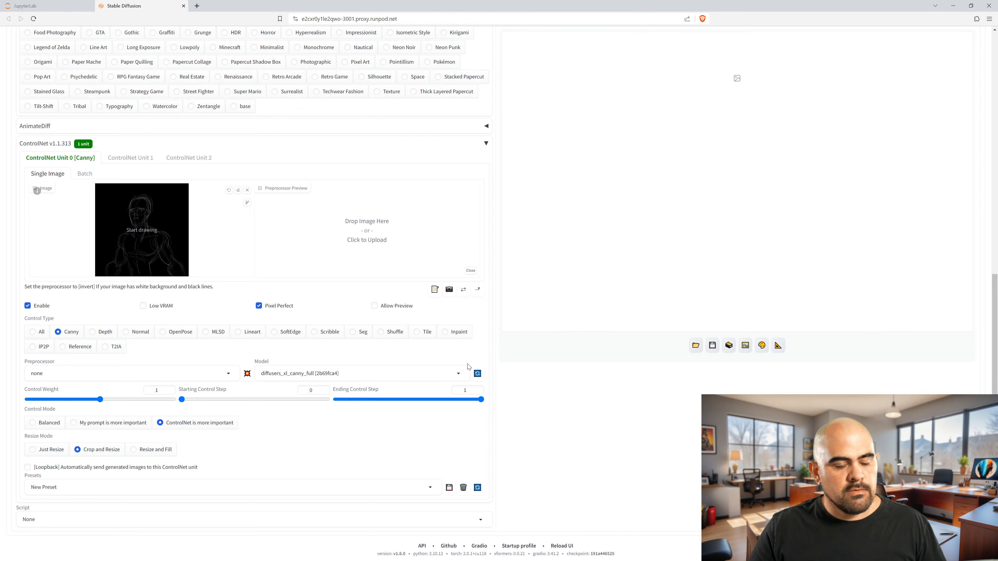
Step: Fetch the saved superhero generation text from another window and paste it into the positive prompt
{"action": "scroll", "coordinate": [469, 366], "scroll_direction": "up", "scroll_amount": 10}
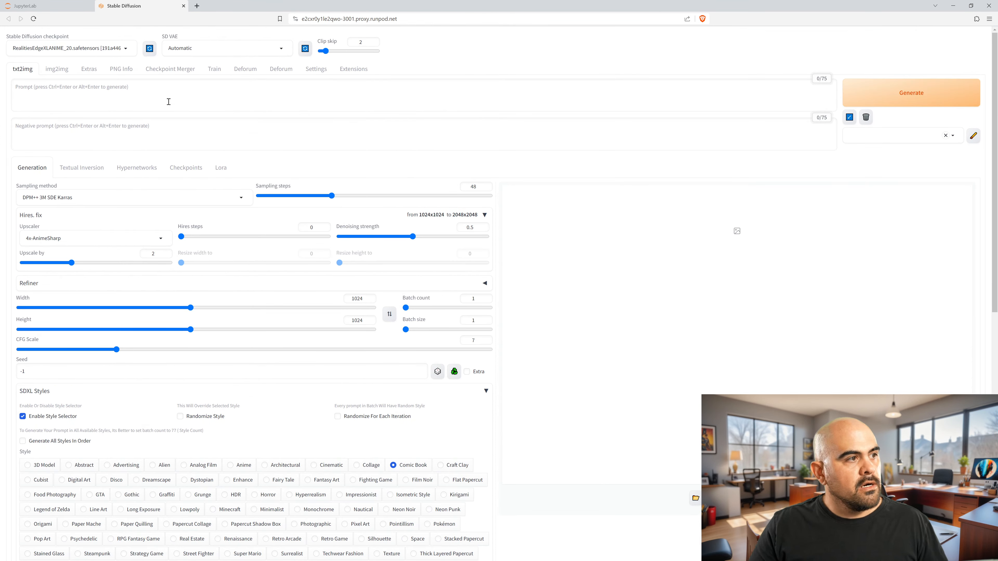
{"action": "left_click", "coordinate": [169, 102]}
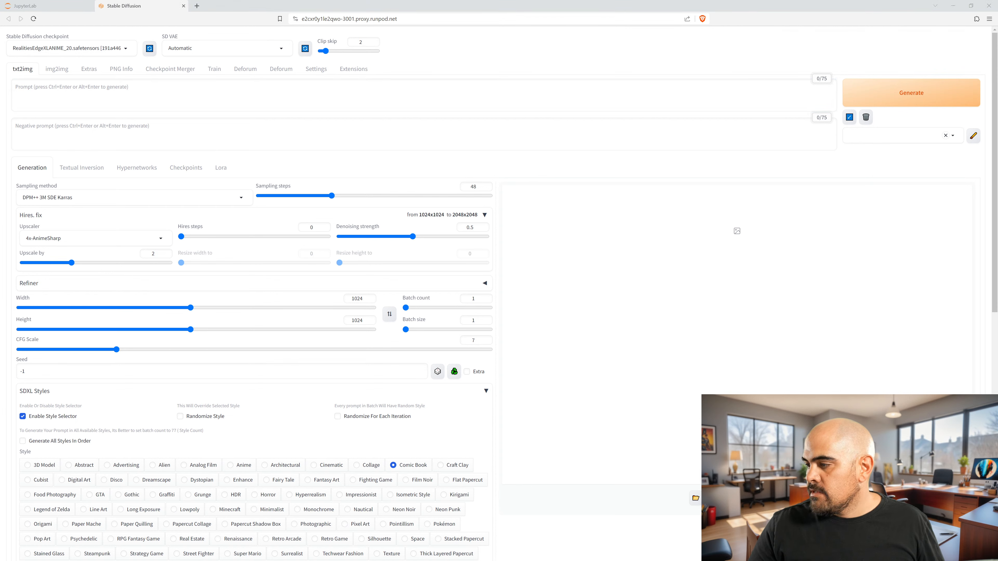
{"action": "key", "text": "alt+Tab"}
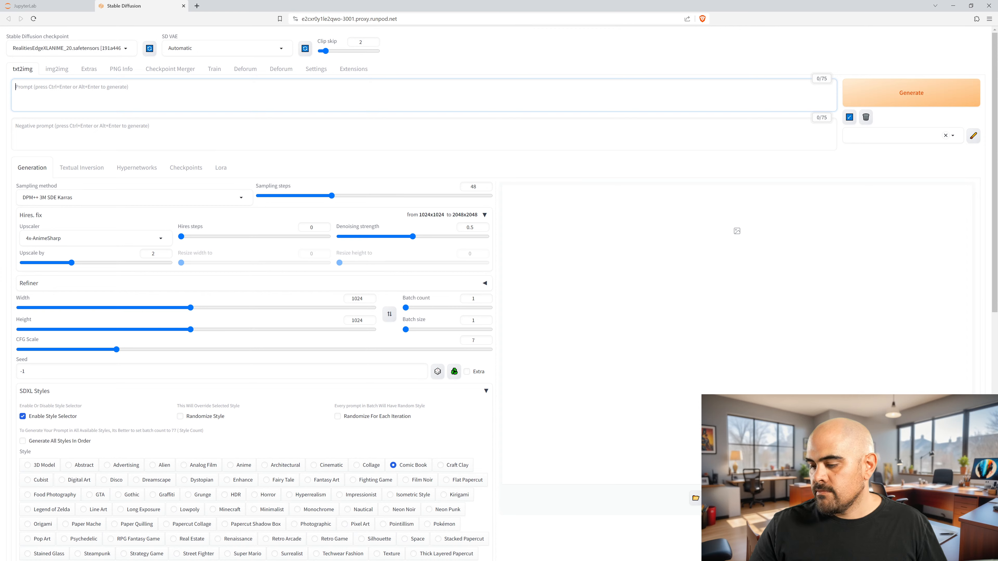
{"action": "key", "text": "ctrl+v"}
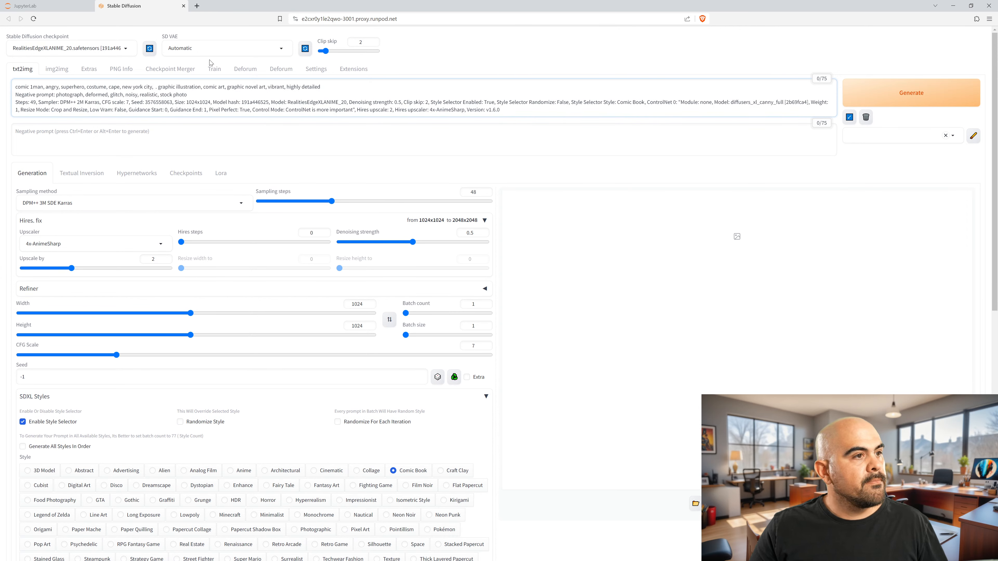
Step: Trim the pasted prompt to "1man, angry, superhero, costume, cape, new york city,", removing the parameters, negative prompt and comic style words
{"action": "left_click_drag", "start_coordinate": [529, 113], "coordinate": [14, 86]}
{"action": "key", "text": "BackSpace"}
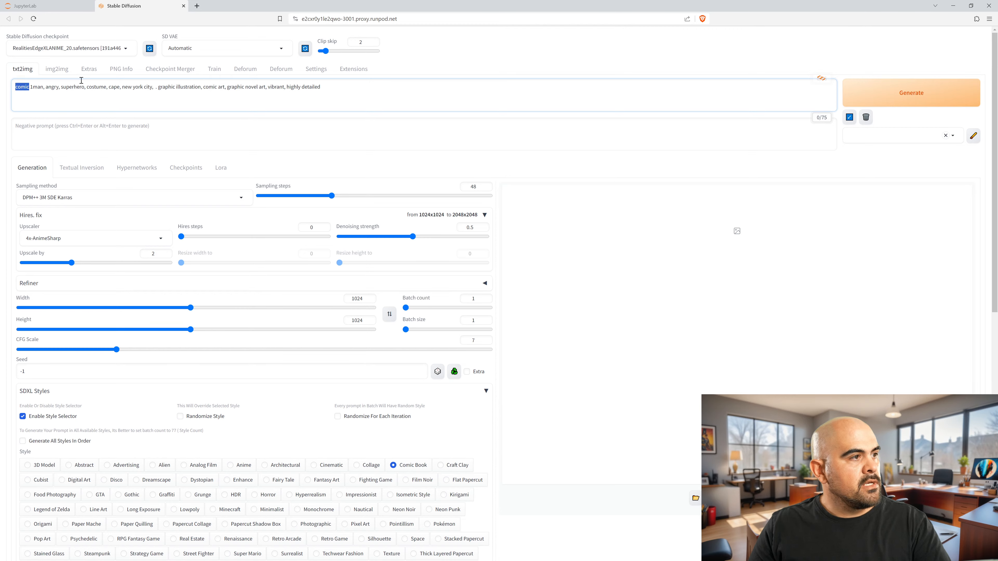
{"action": "key", "text": "BackSpace"}
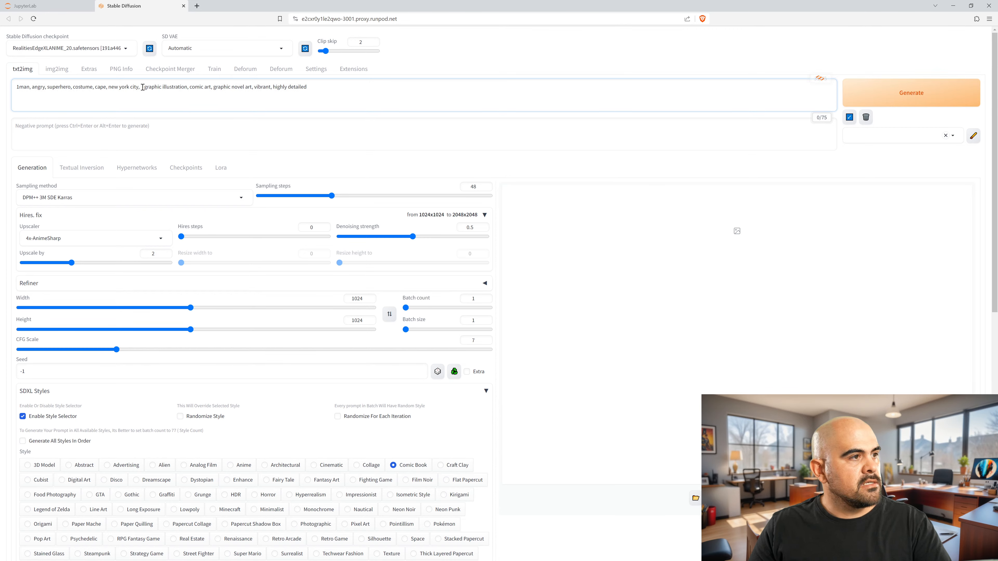
{"action": "left_click_drag", "start_coordinate": [141, 87], "coordinate": [602, 85]}
{"action": "key", "text": "BackSpace"}
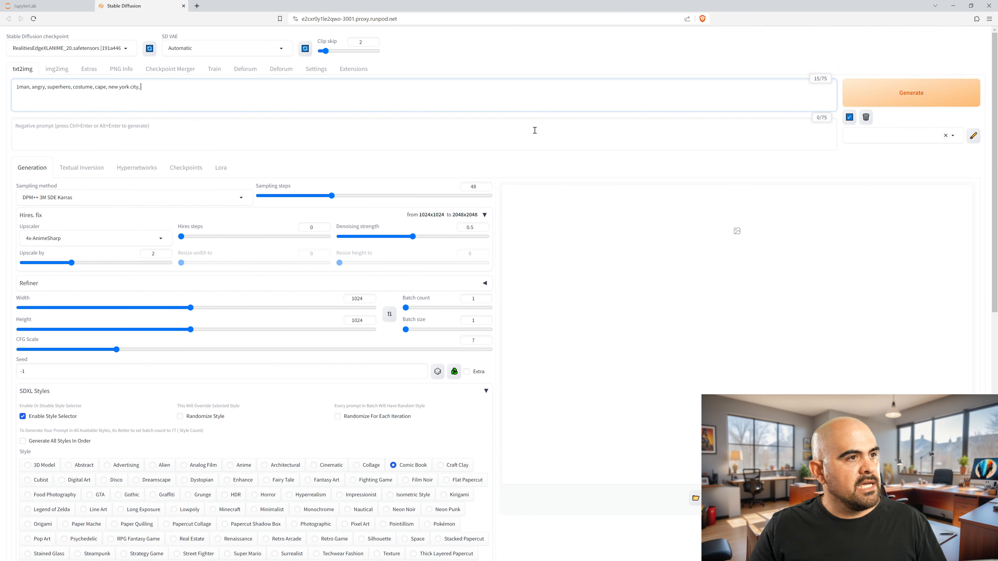
{"action": "scroll", "coordinate": [334, 314], "scroll_direction": "down", "scroll_amount": 2}
{"action": "scroll", "coordinate": [332, 317], "scroll_direction": "up", "scroll_amount": 2}
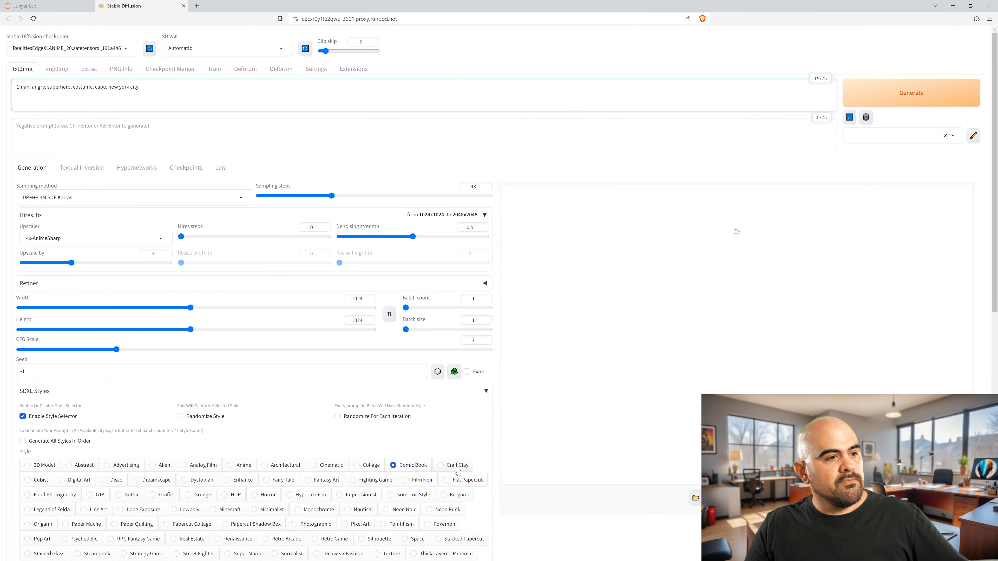
Step: Generate the superhero image and review the style and ControlNet Canny settings while it renders
{"action": "left_click", "coordinate": [904, 93]}
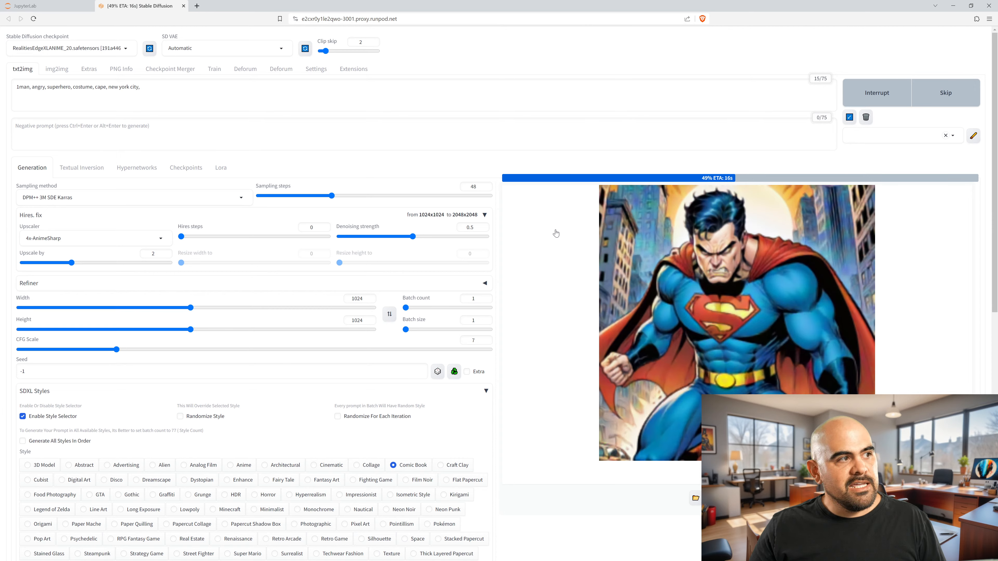
{"action": "scroll", "coordinate": [490, 301], "scroll_direction": "down", "scroll_amount": 5}
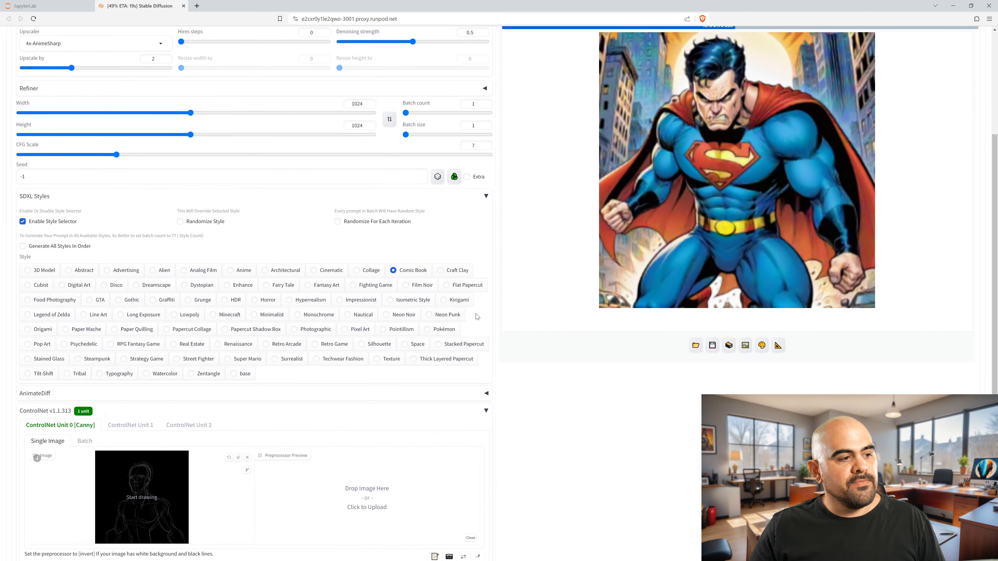
{"action": "scroll", "coordinate": [477, 317], "scroll_direction": "down", "scroll_amount": 6}
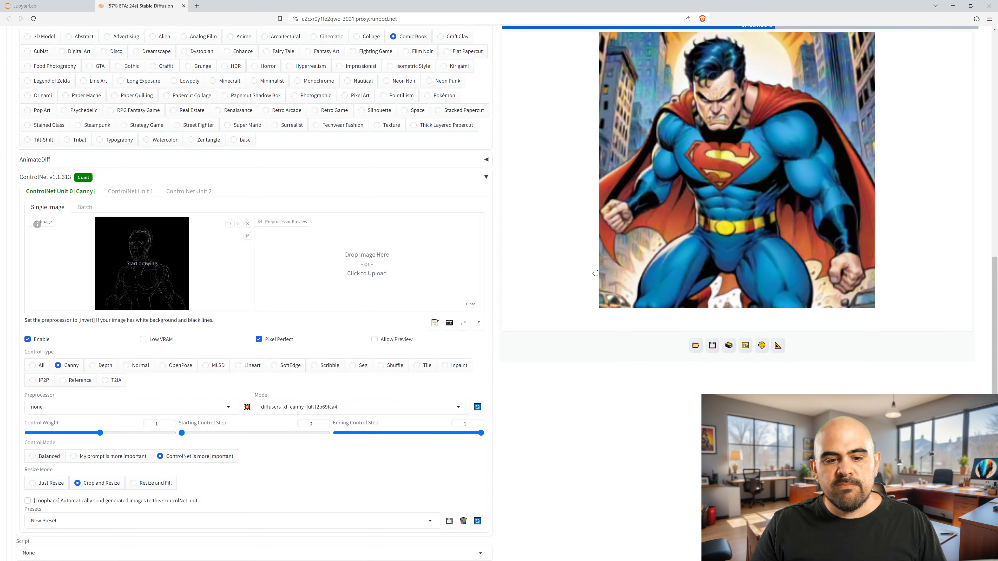
{"action": "scroll", "coordinate": [633, 280], "scroll_direction": "up", "scroll_amount": 10}
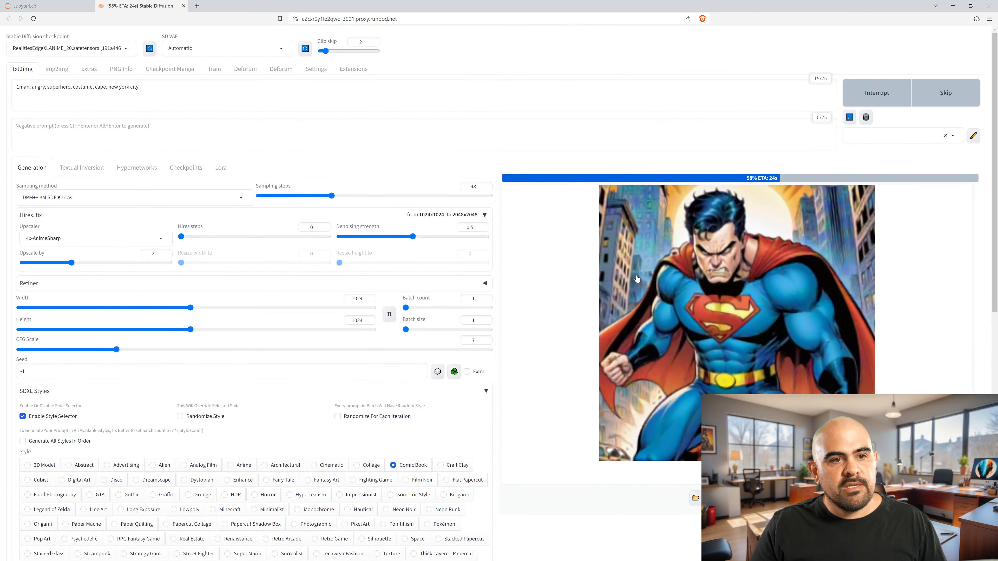
{"action": "scroll", "coordinate": [638, 275], "scroll_direction": "down", "scroll_amount": 10}
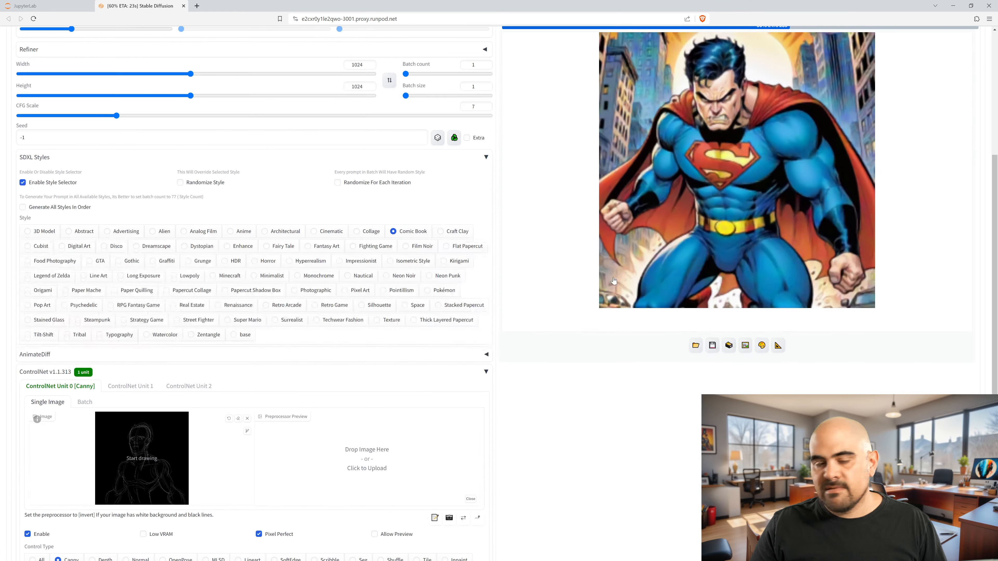
{"action": "scroll", "coordinate": [614, 279], "scroll_direction": "up", "scroll_amount": 2}
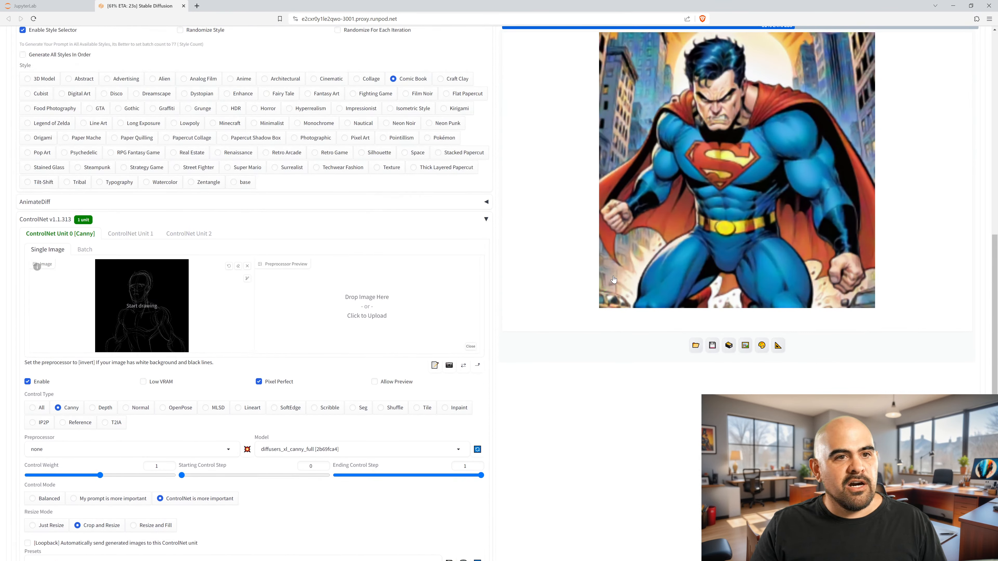
{"action": "scroll", "coordinate": [615, 280], "scroll_direction": "up", "scroll_amount": 2}
{"action": "scroll", "coordinate": [615, 280], "scroll_direction": "up", "scroll_amount": 5}
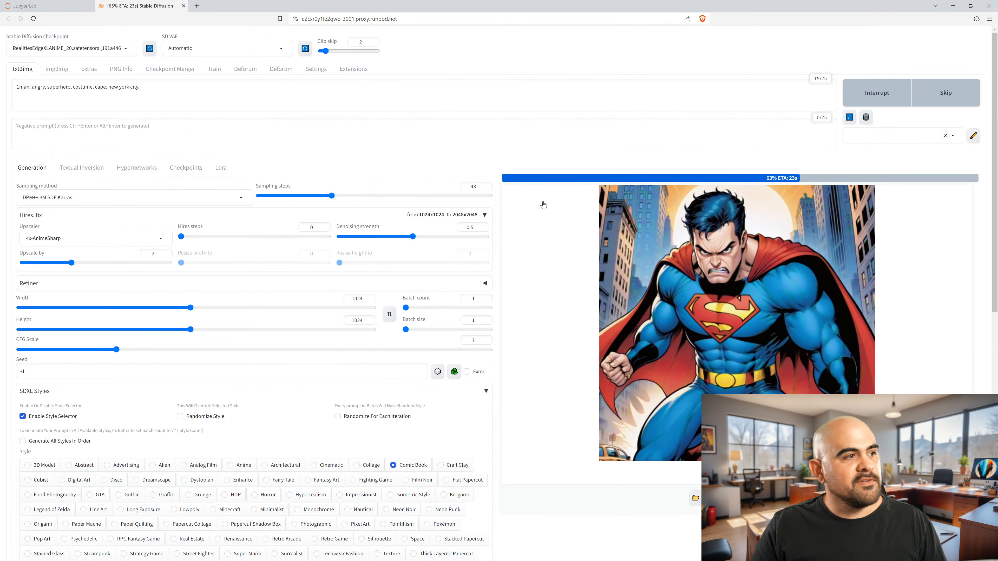
Step: Enter "superman, batman," as the negative prompt
{"action": "left_click", "coordinate": [121, 127]}
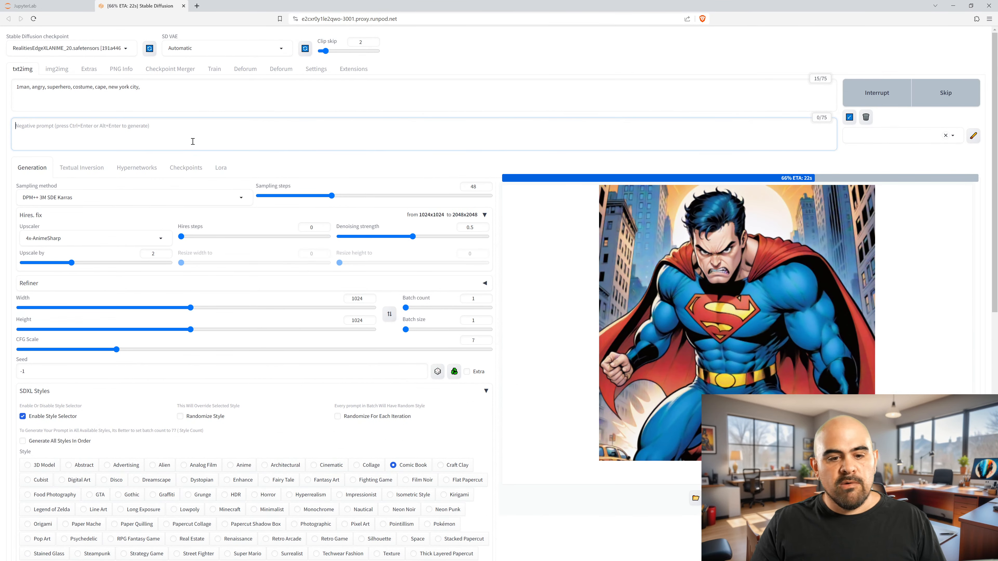
{"action": "type", "text": "super"}
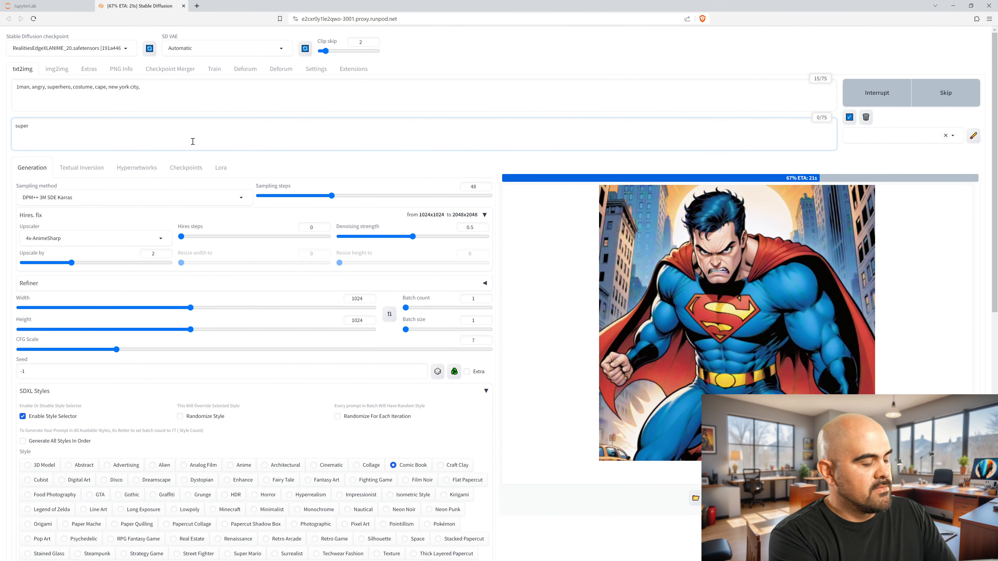
{"action": "type", "text": "man, "}
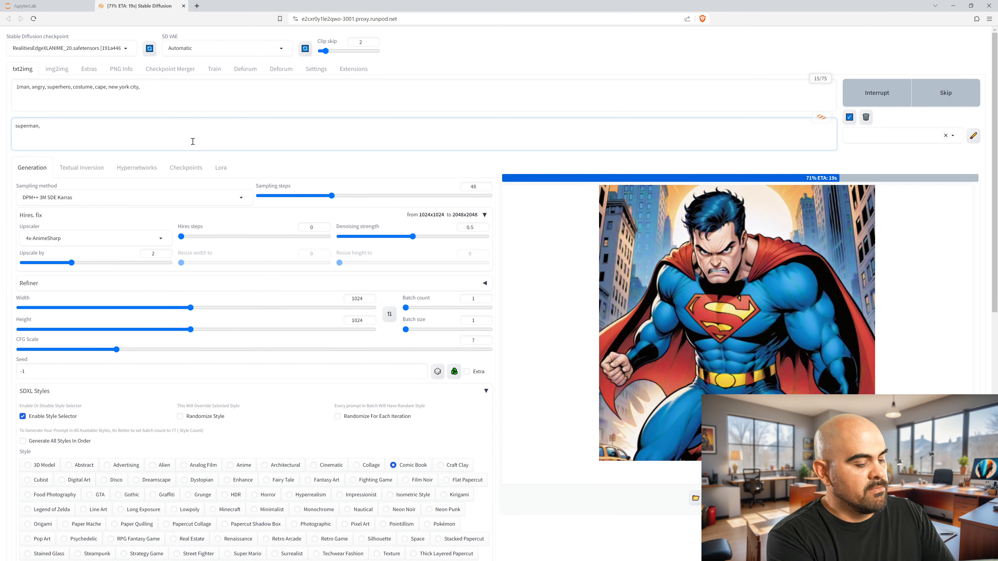
{"action": "type", "text": "batman,"}
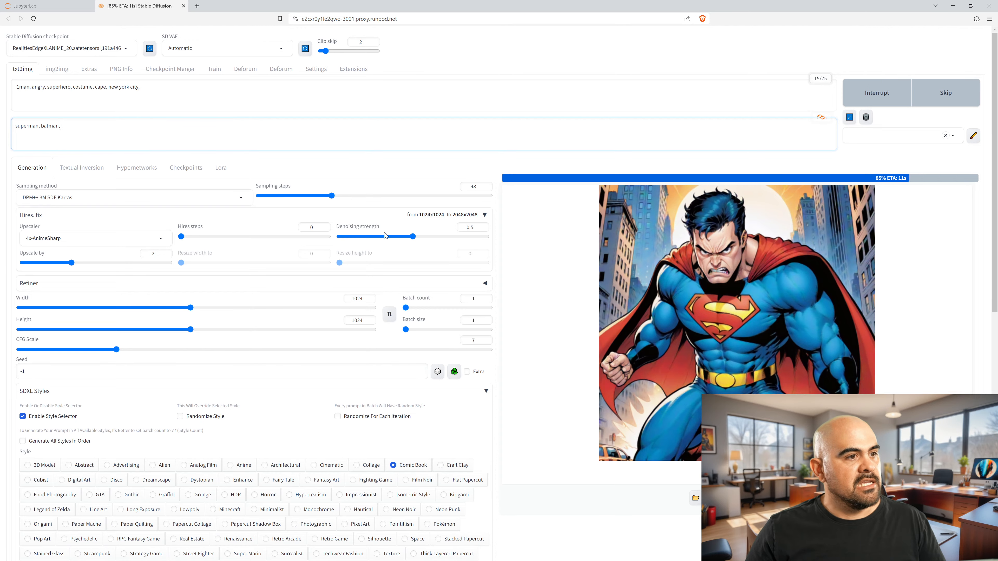
Step: Switch the ControlNet Canny model to diffusers_xl_canny_mid
{"action": "scroll", "coordinate": [386, 235], "scroll_direction": "down", "scroll_amount": 10}
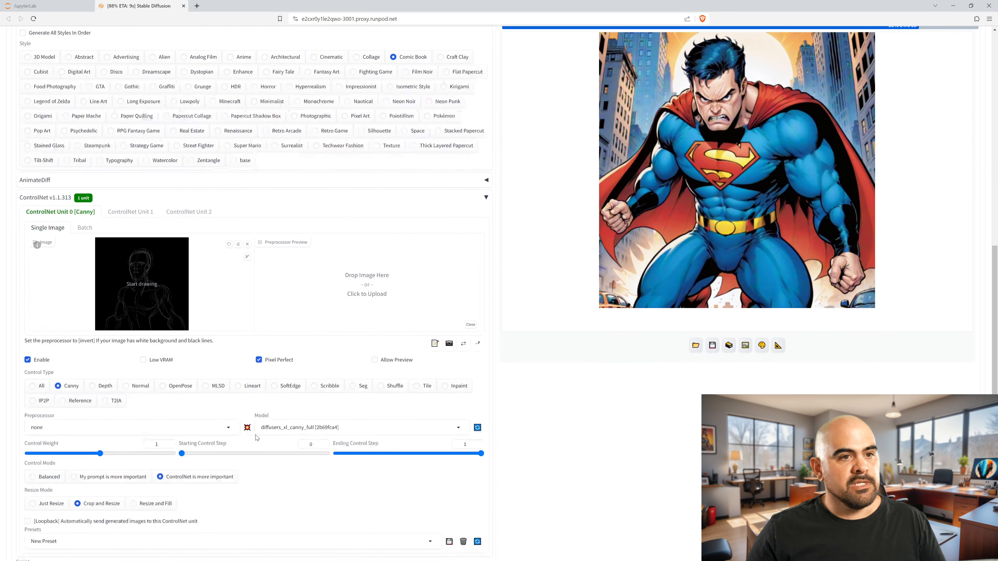
{"action": "scroll", "coordinate": [256, 437], "scroll_direction": "down", "scroll_amount": 2}
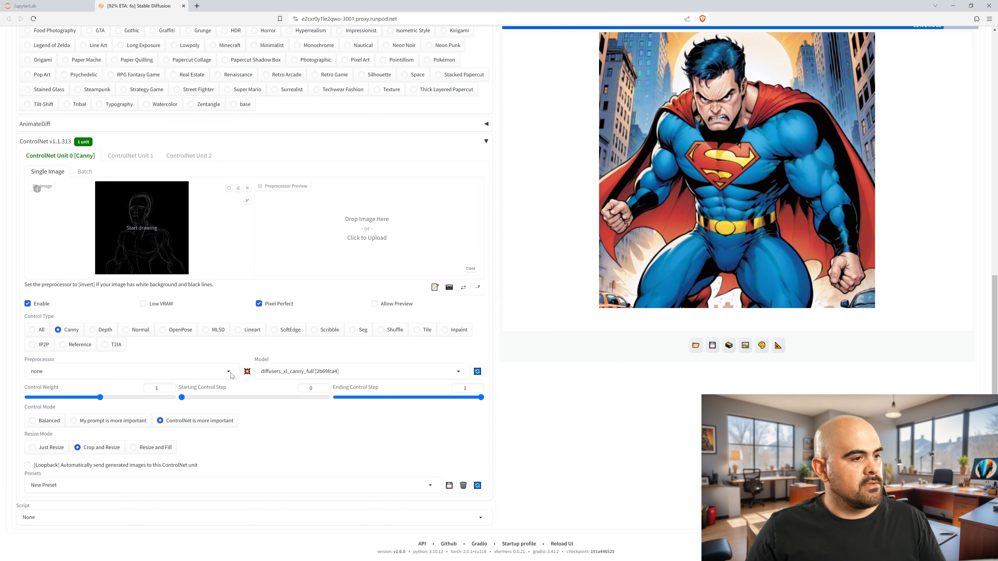
{"action": "left_click", "coordinate": [297, 378]}
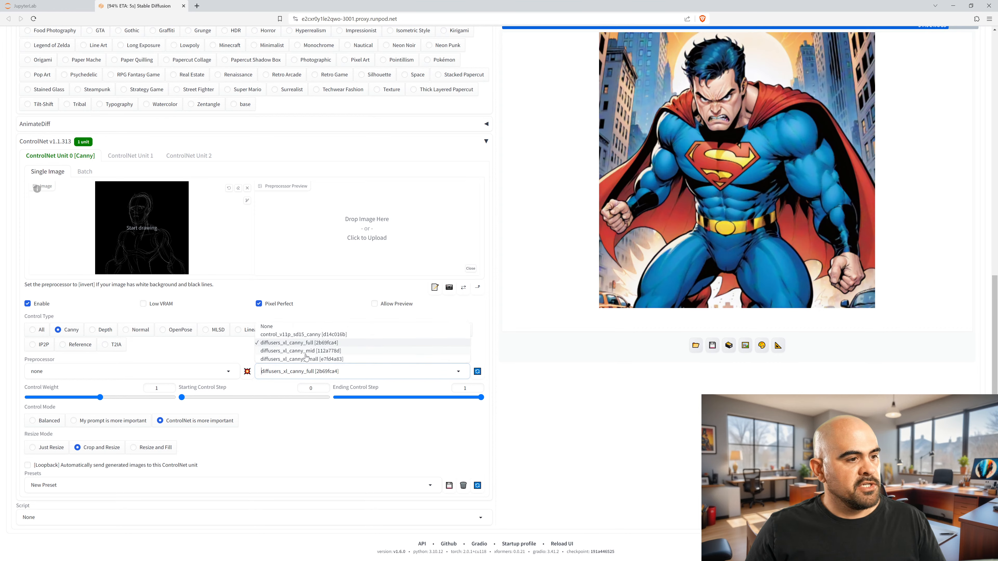
{"action": "left_click", "coordinate": [319, 351]}
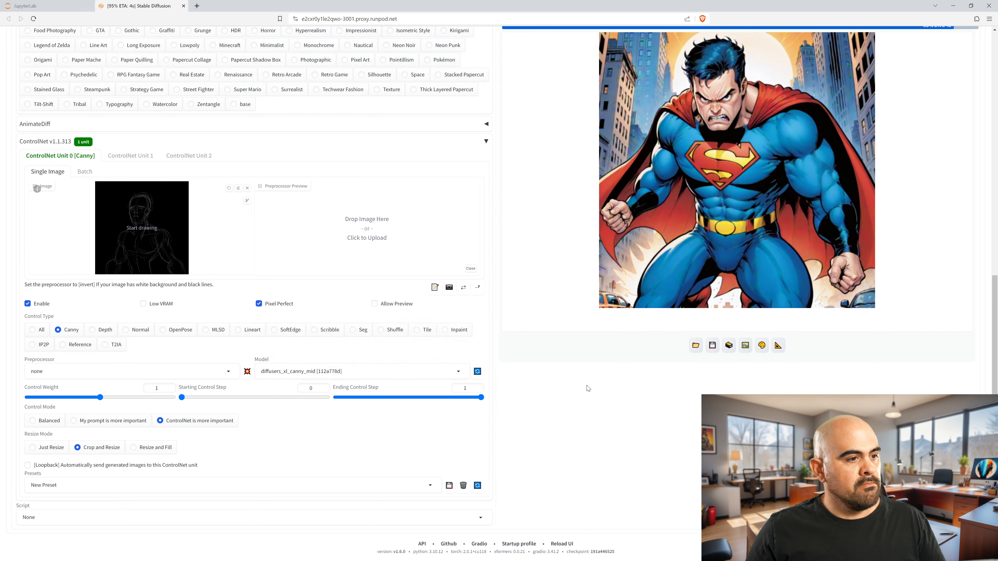
Step: Inspect the finished superhero image at full size and close the enlarged view
{"action": "scroll", "coordinate": [588, 388], "scroll_direction": "up", "scroll_amount": 10}
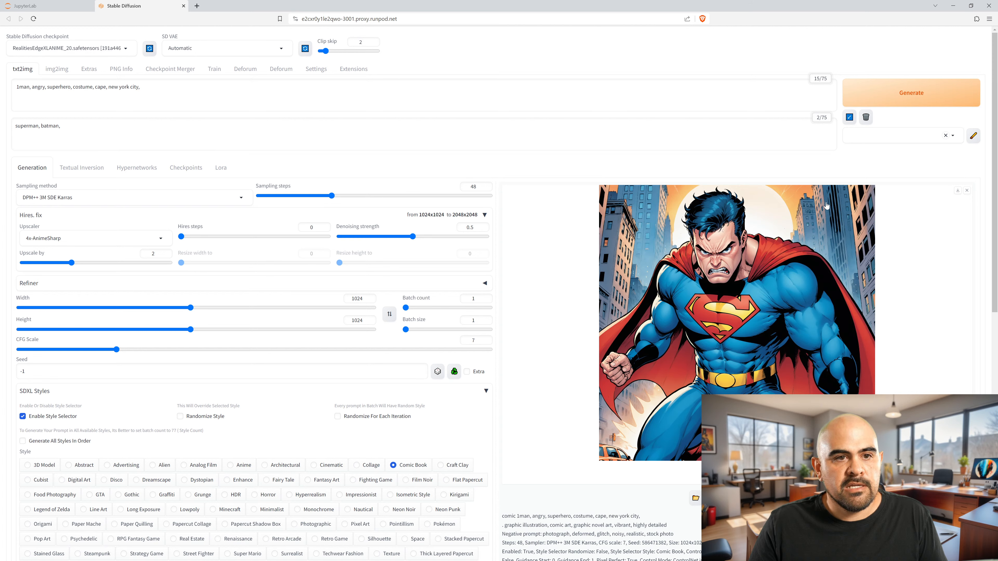
{"action": "left_click", "coordinate": [833, 222]}
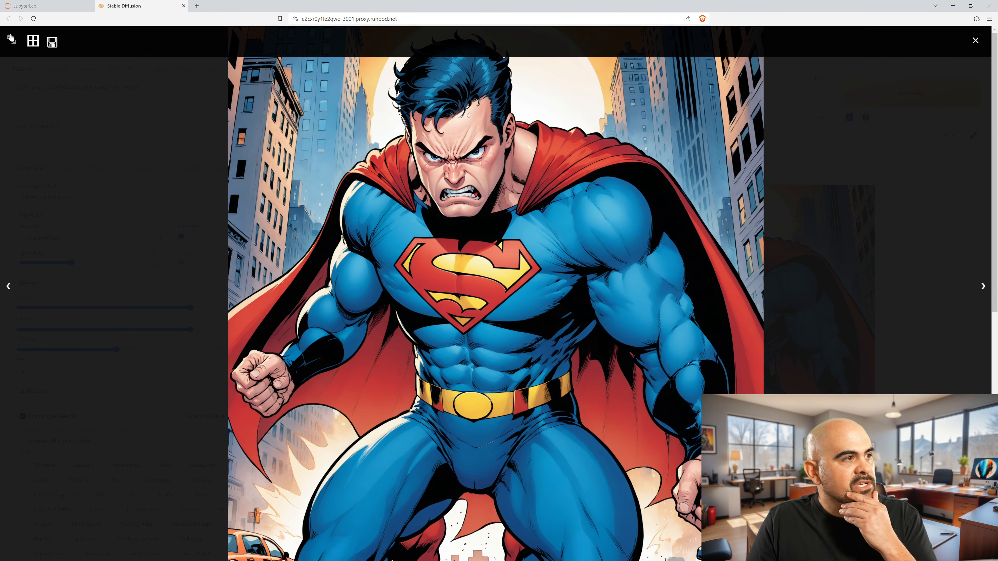
{"action": "left_click", "coordinate": [978, 42]}
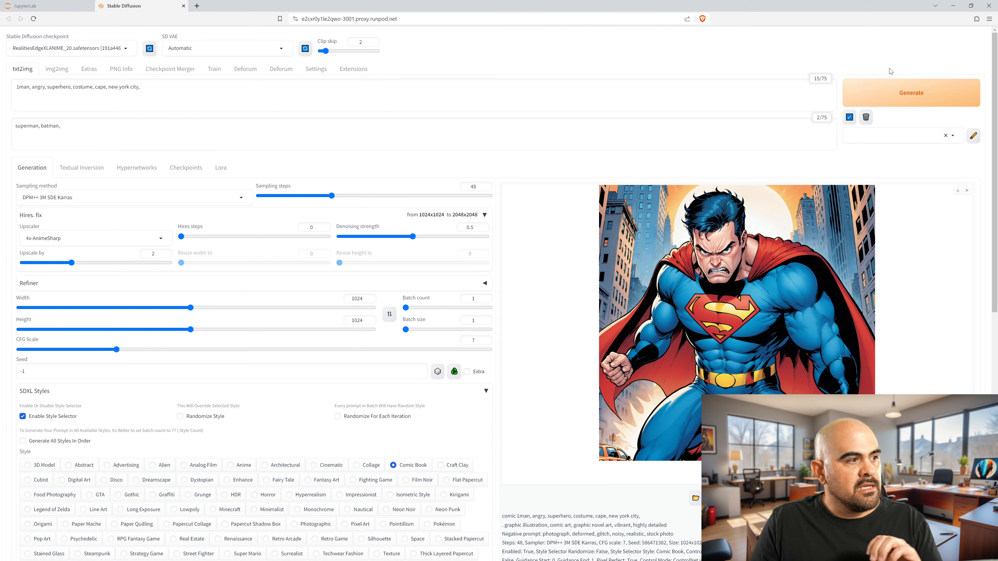
Step: Generate a new superhero image and check the available checkpoints and ControlNet Canny models while it renders
{"action": "left_click", "coordinate": [887, 92]}
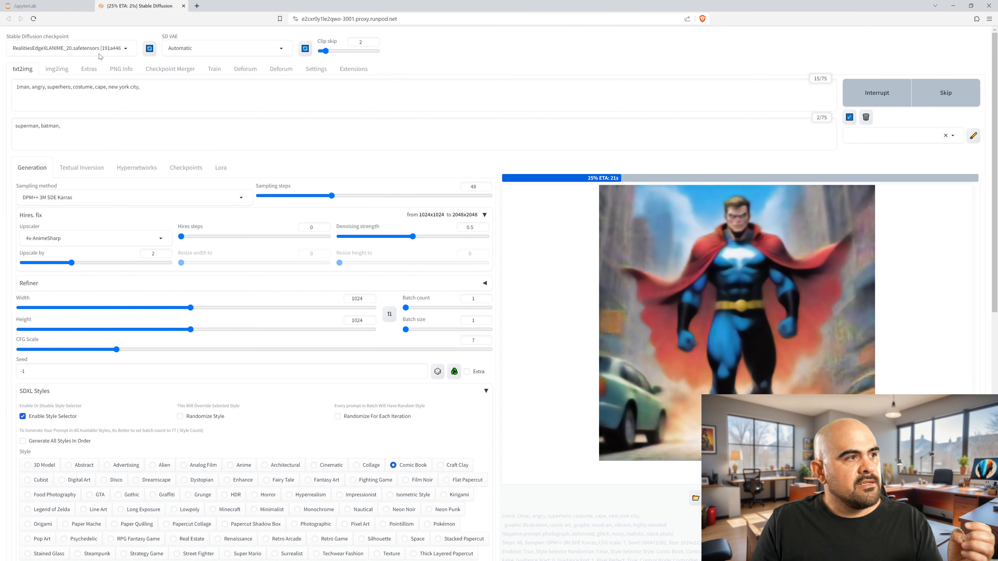
{"action": "left_click", "coordinate": [125, 47]}
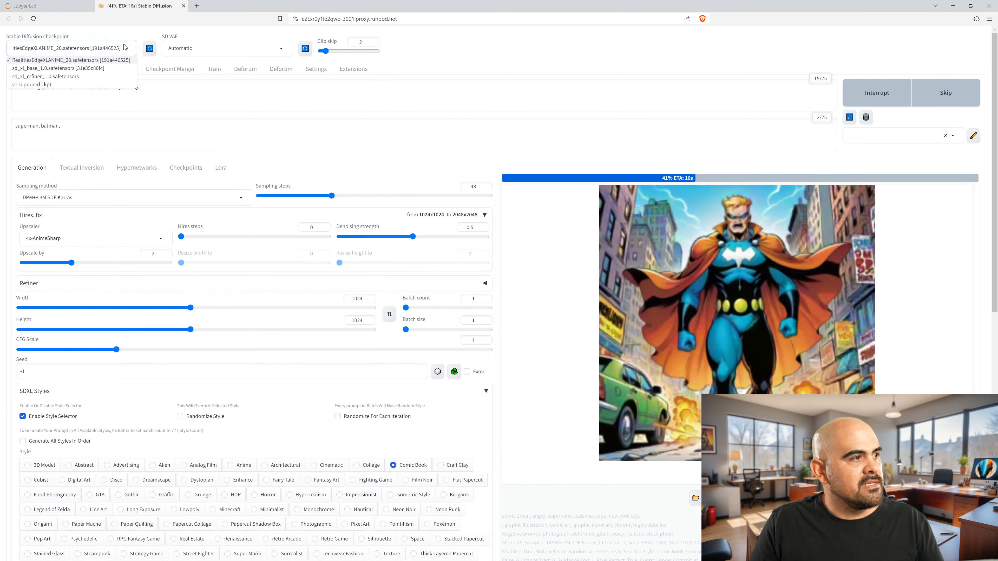
{"action": "left_click", "coordinate": [120, 27]}
{"action": "scroll", "coordinate": [352, 229], "scroll_direction": "down", "scroll_amount": 10}
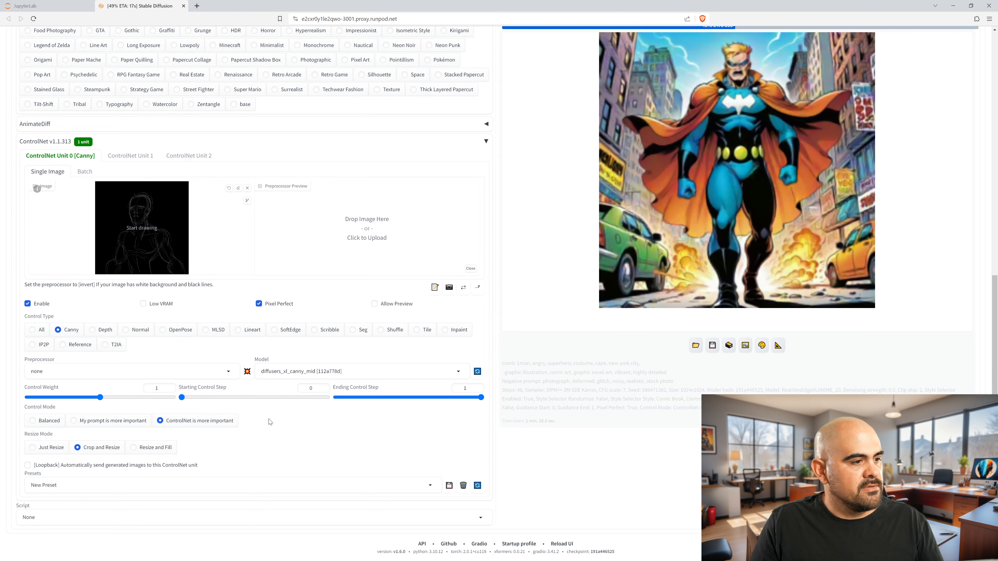
{"action": "left_click", "coordinate": [387, 372]}
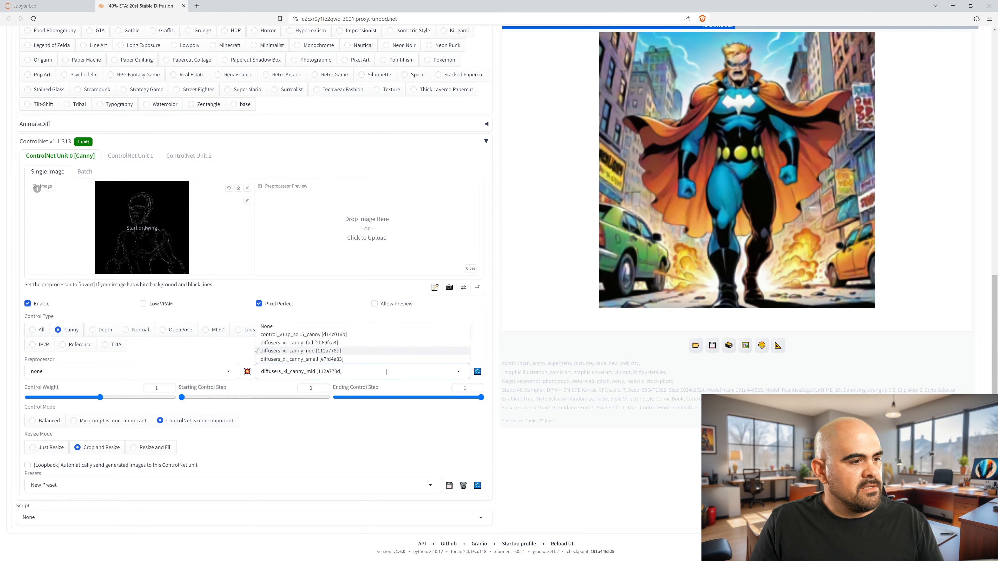
{"action": "left_click", "coordinate": [642, 487]}
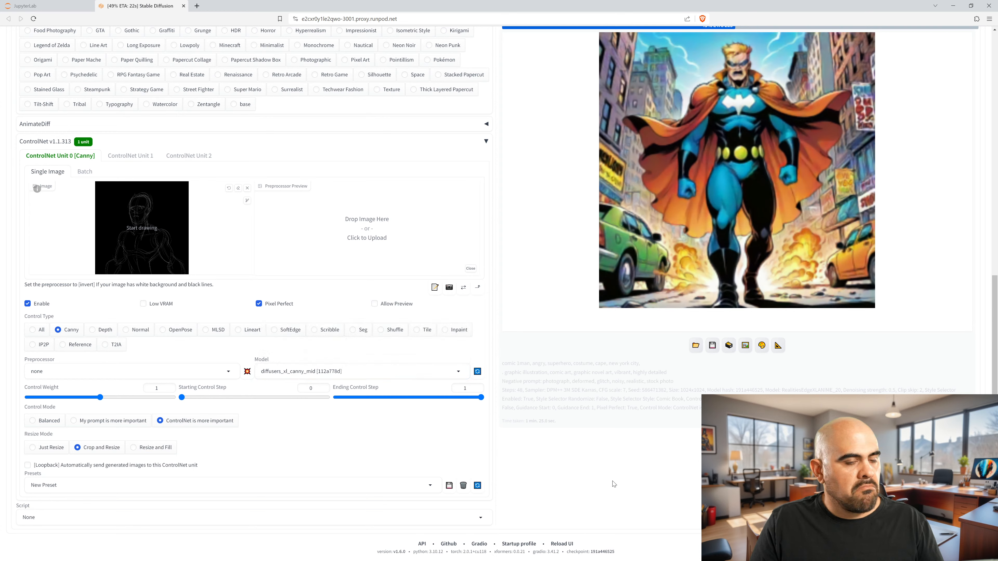
{"action": "scroll", "coordinate": [577, 471], "scroll_direction": "up", "scroll_amount": 10}
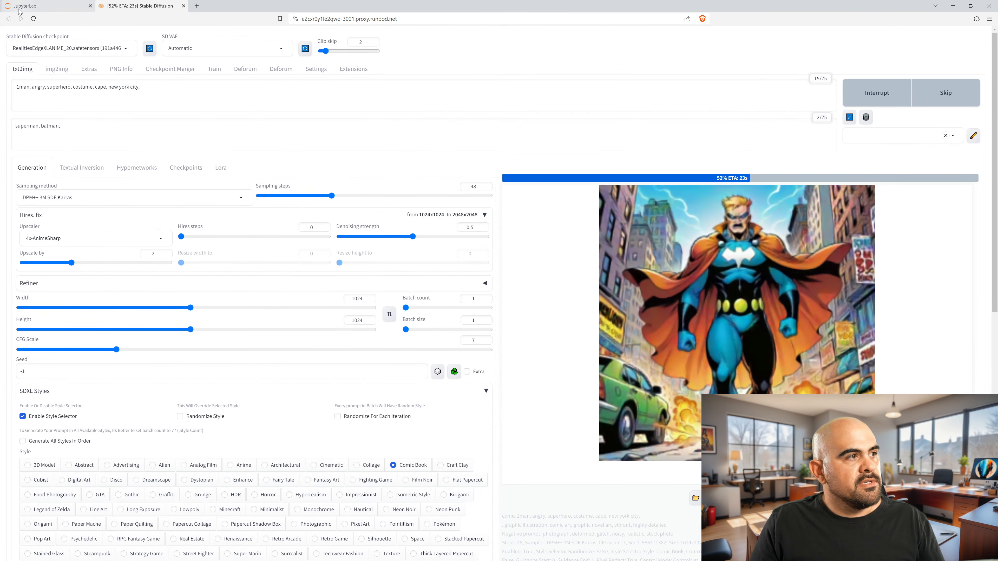
Step: Switch to JupyterLab and browse from the ControlNet models folder to stable-diffusion-webui/models/Stable-diffusion
{"action": "left_click", "coordinate": [40, 10]}
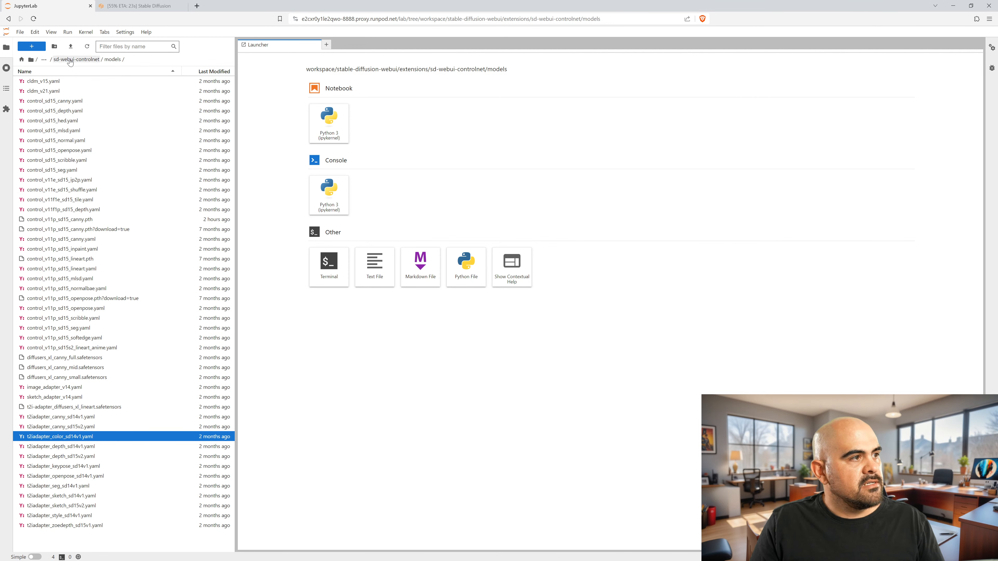
{"action": "left_click", "coordinate": [44, 61]}
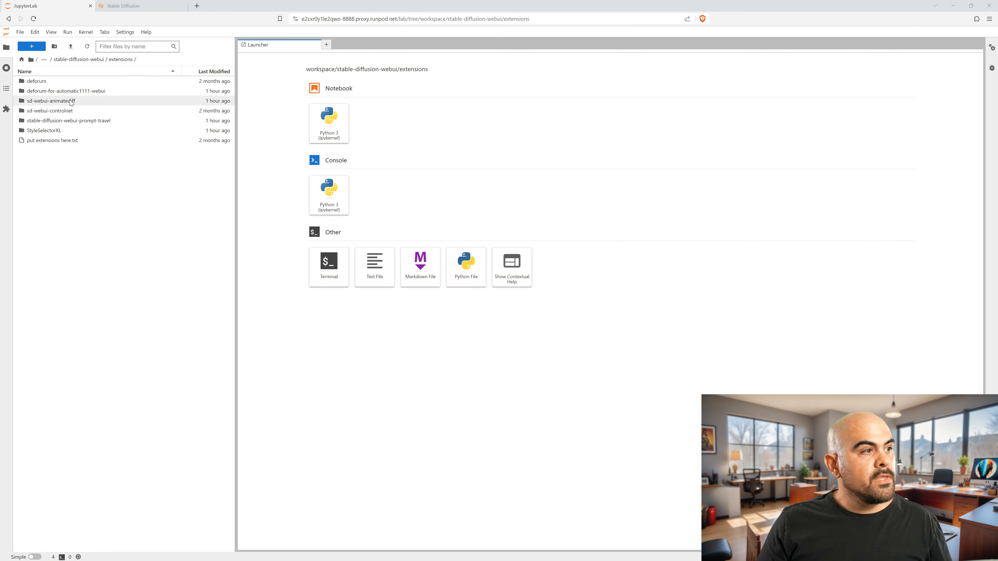
{"action": "left_click", "coordinate": [63, 59]}
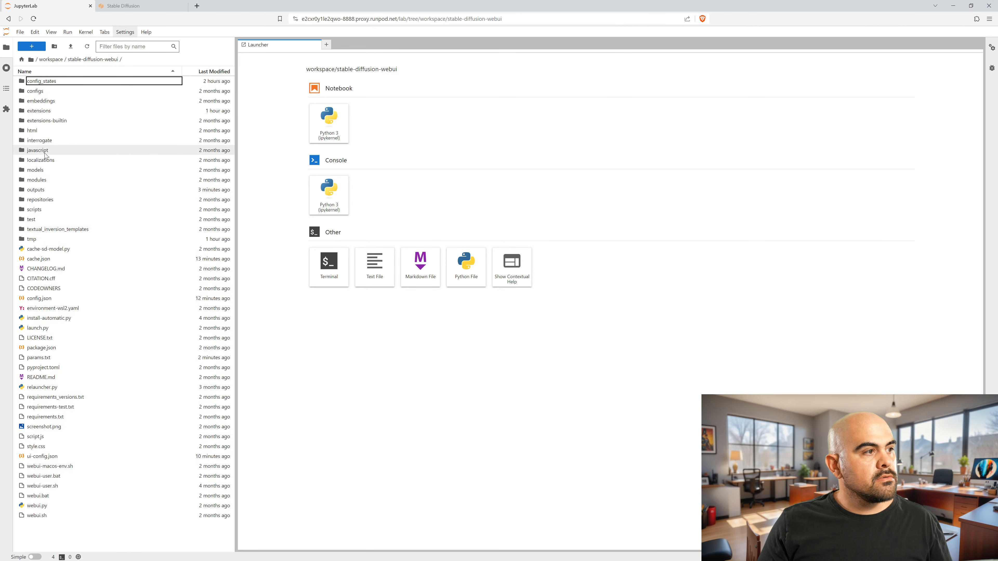
{"action": "left_click", "coordinate": [45, 192]}
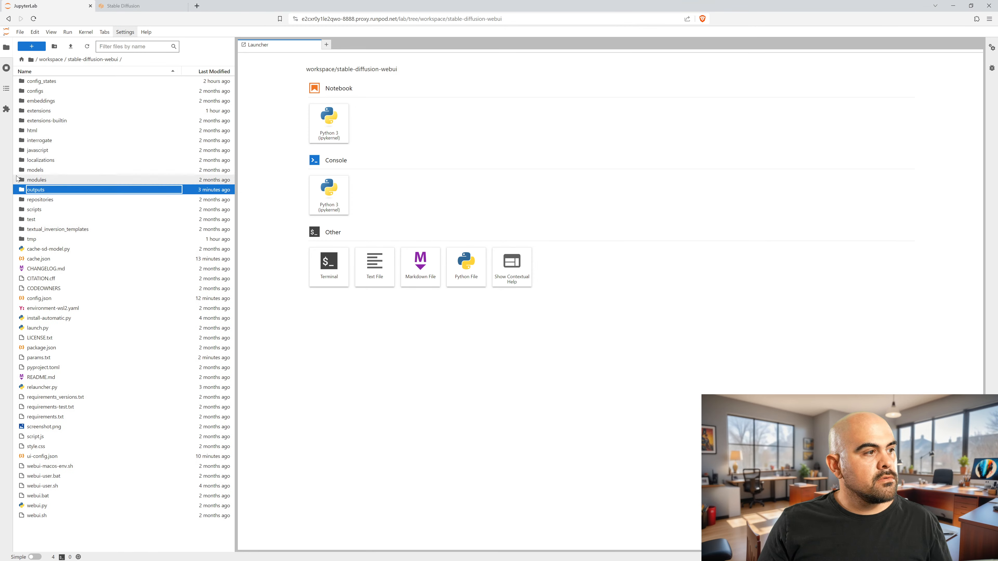
{"action": "left_click", "coordinate": [30, 172]}
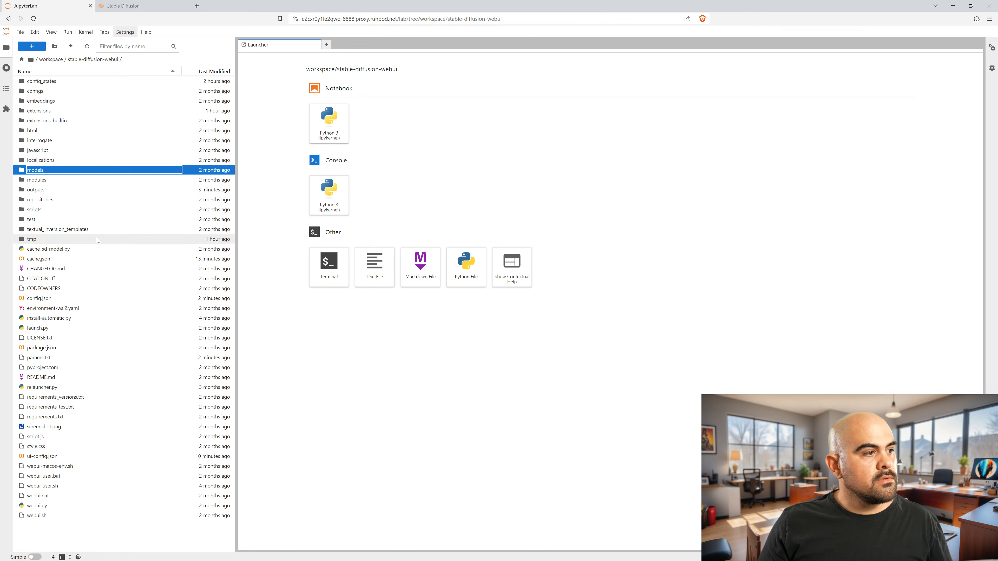
{"action": "double_click", "coordinate": [38, 173]}
{"action": "left_click", "coordinate": [33, 191]}
{"action": "double_click", "coordinate": [32, 192]}
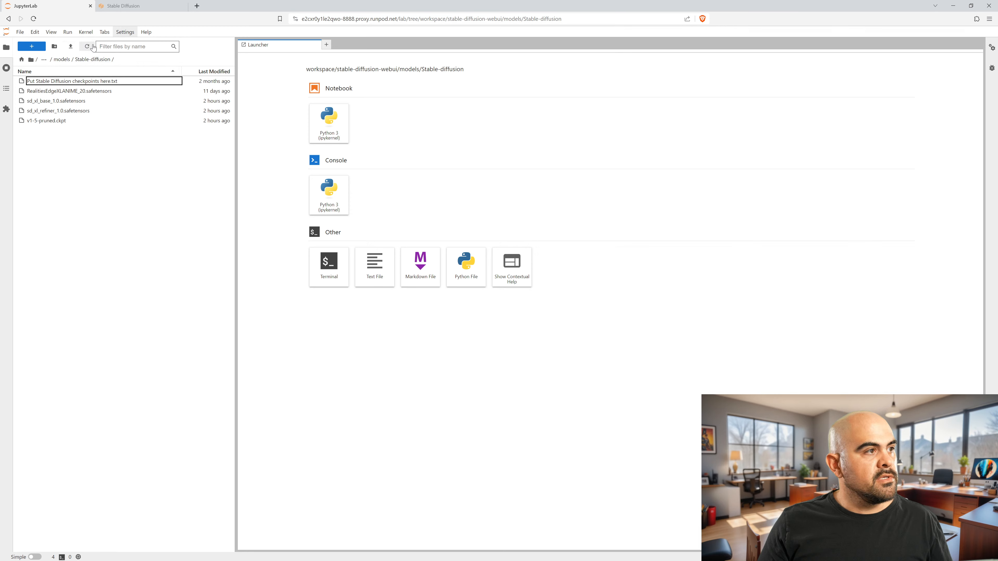
{"action": "left_click", "coordinate": [328, 264]}
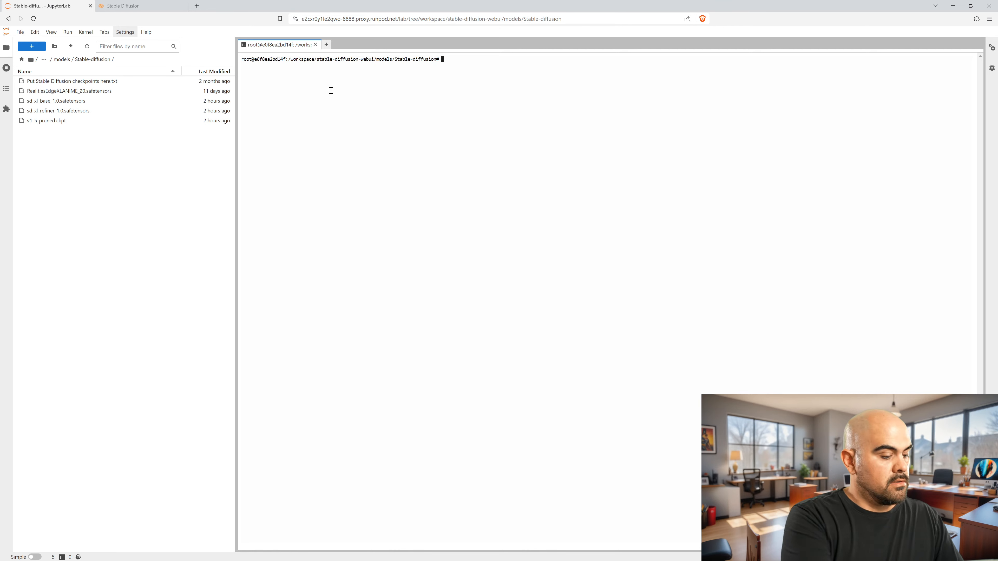
{"action": "type", "text": "wget"}
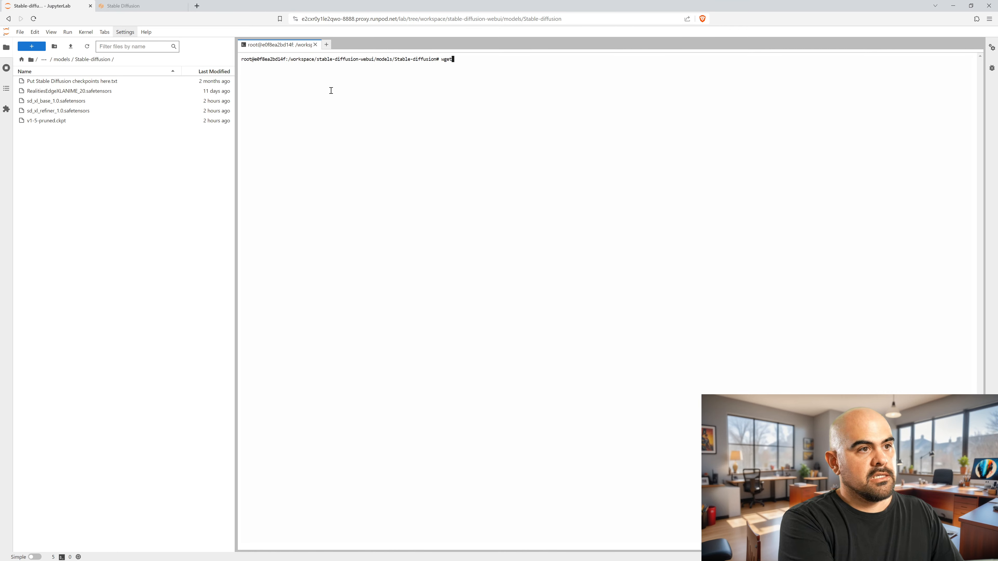
{"action": "type", "text": "https://civitai.com/api/download/models/84783?type=Model&format=SafeTensor&size=pruned&fp=fp32"}
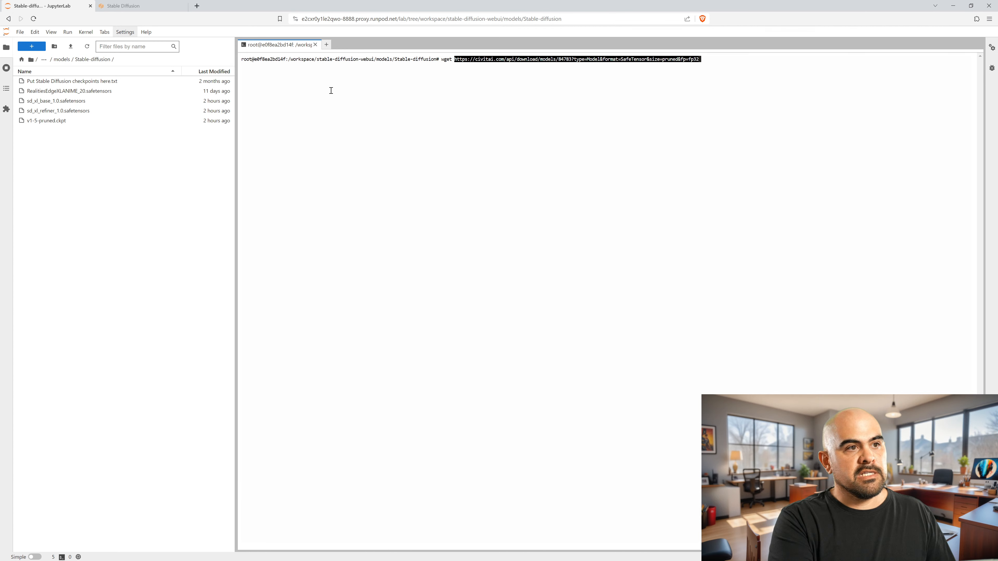
{"action": "key", "text": "Return"}
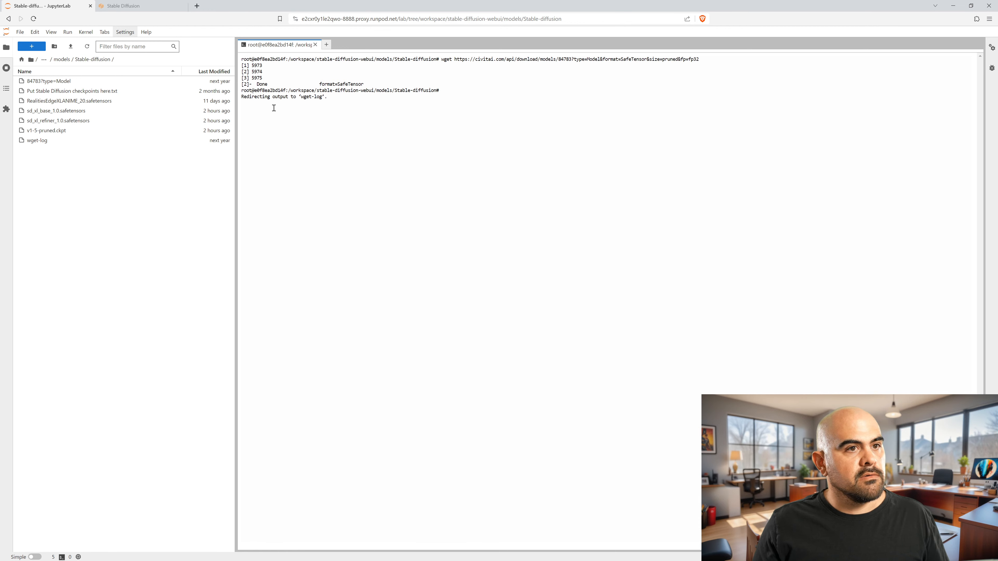
{"action": "left_click", "coordinate": [114, 6]}
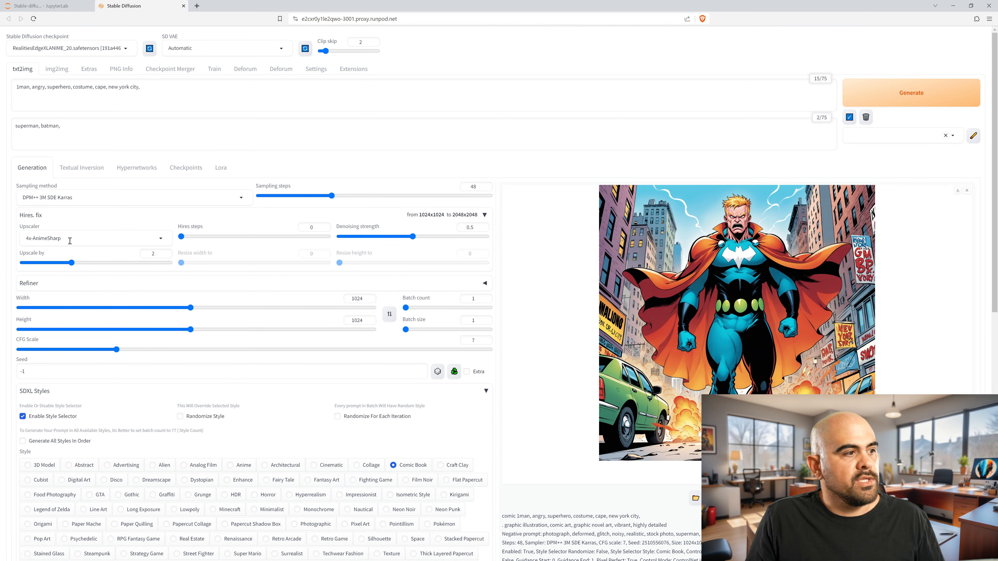
Step: Turn off Hires. fix for the next superhero image
{"action": "left_click", "coordinate": [55, 218]}
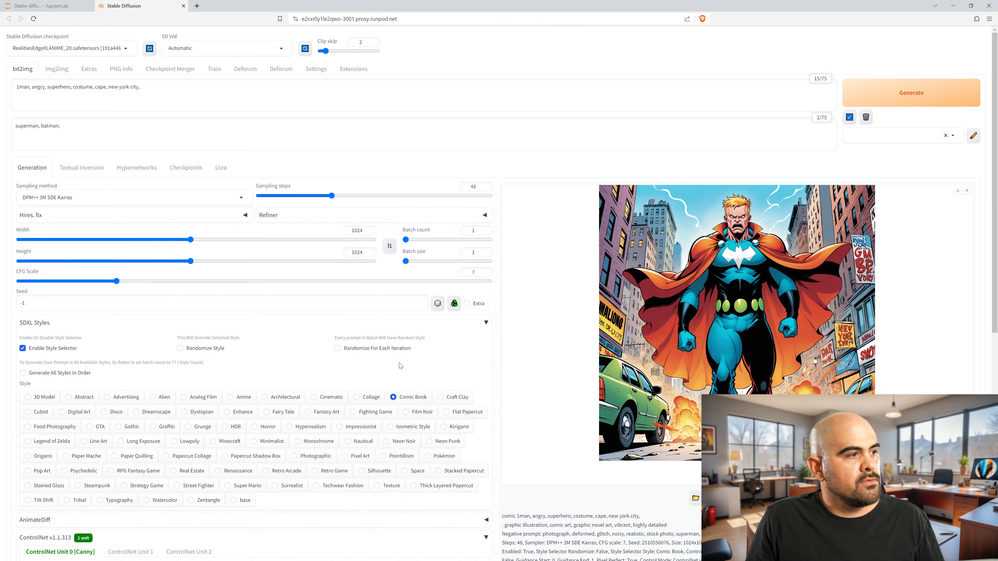
{"action": "scroll", "coordinate": [401, 365], "scroll_direction": "down", "scroll_amount": 5}
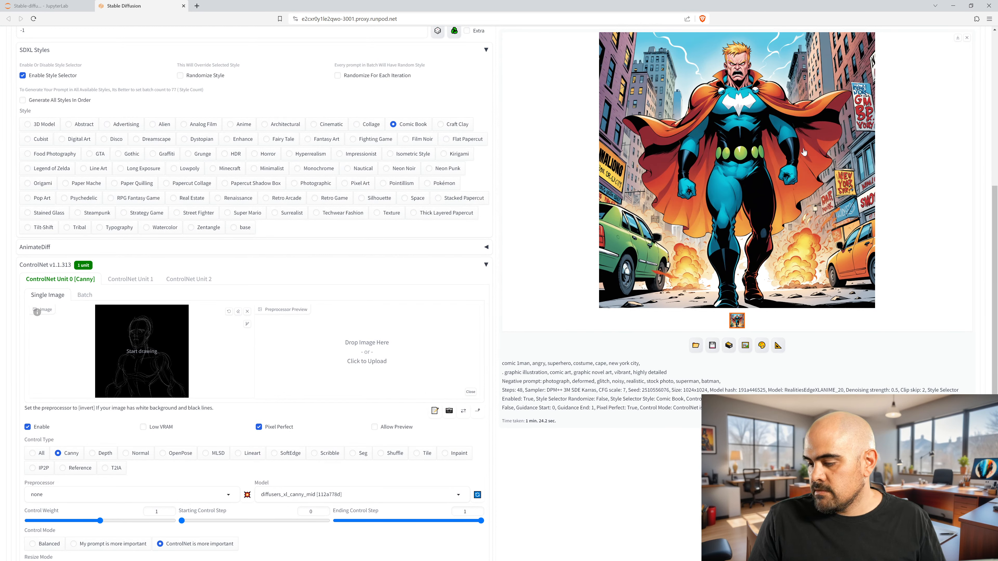
Step: Switch to JupyterLab, close the download terminal, and return to the Stable Diffusion web UI
{"action": "left_click", "coordinate": [65, 5]}
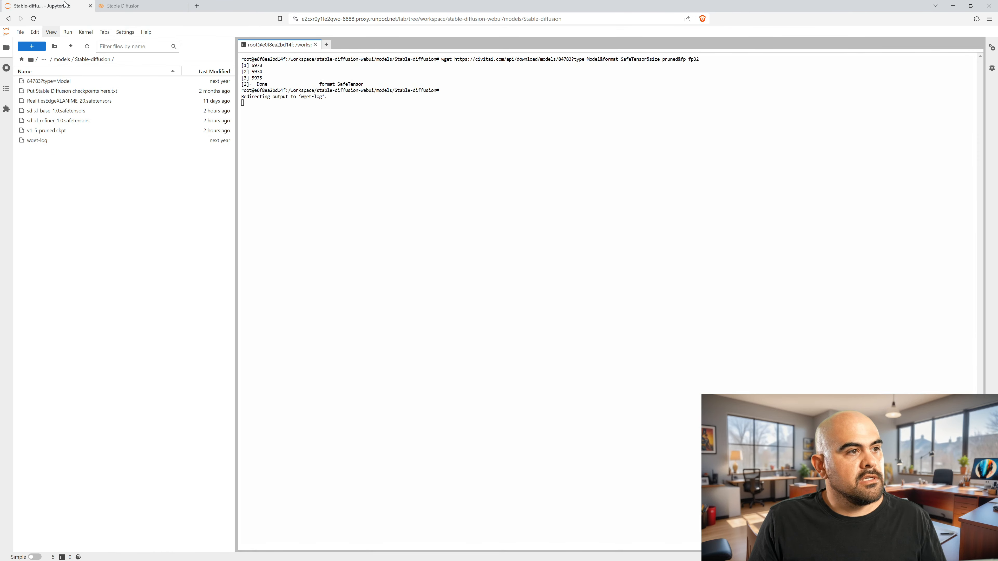
{"action": "left_click", "coordinate": [315, 44]}
{"action": "left_click", "coordinate": [98, 152]}
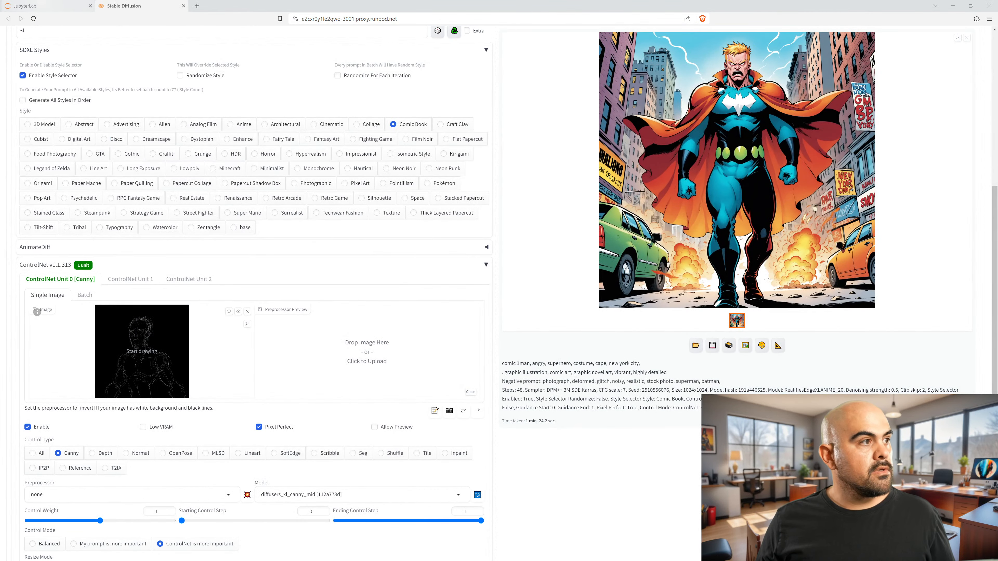
{"action": "left_click", "coordinate": [43, 7]}
{"action": "left_click", "coordinate": [118, 6]}
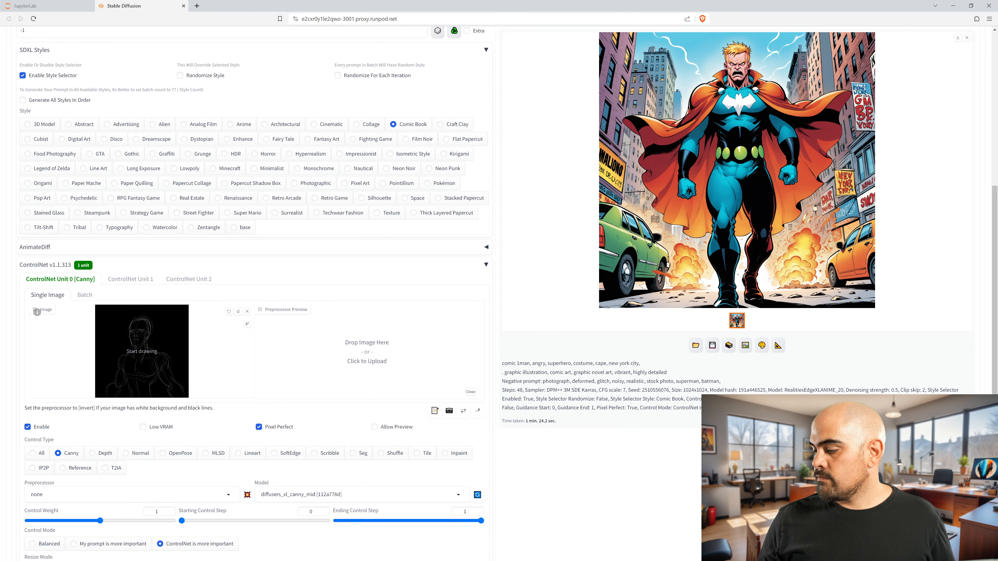
Step: Replace the ControlNet Unit 0 input with another white-on-black figure line drawing and choose the diffusers_xl_canny_full [2b69fca4] model
{"action": "mouse_move", "coordinate": [207, 254]}
{"action": "left_mouse_down"}
{"action": "mouse_move", "coordinate": [162, 338]}
{"action": "mouse_move", "coordinate": [167, 320]}
{"action": "left_mouse_up"}
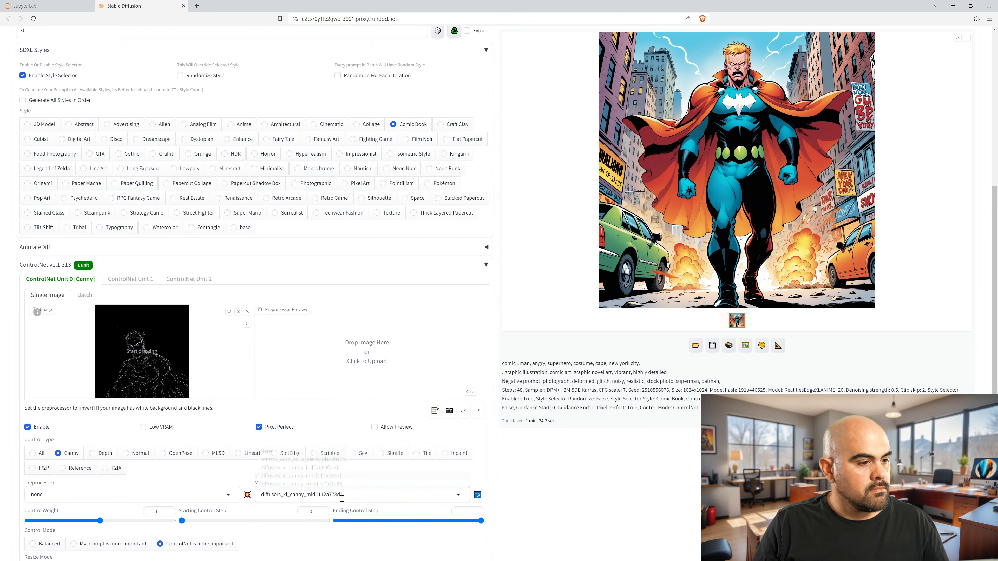
{"action": "left_click", "coordinate": [302, 494]}
{"action": "left_click", "coordinate": [288, 467]}
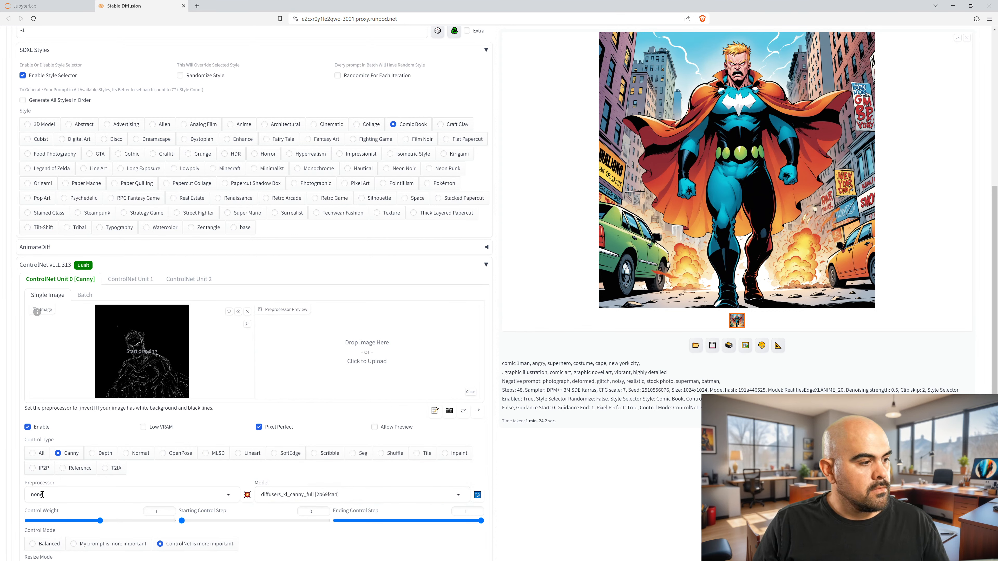
Step: Generate a superhero image from the new ControlNet line drawing
{"action": "scroll", "coordinate": [173, 499], "scroll_direction": "down", "scroll_amount": 2}
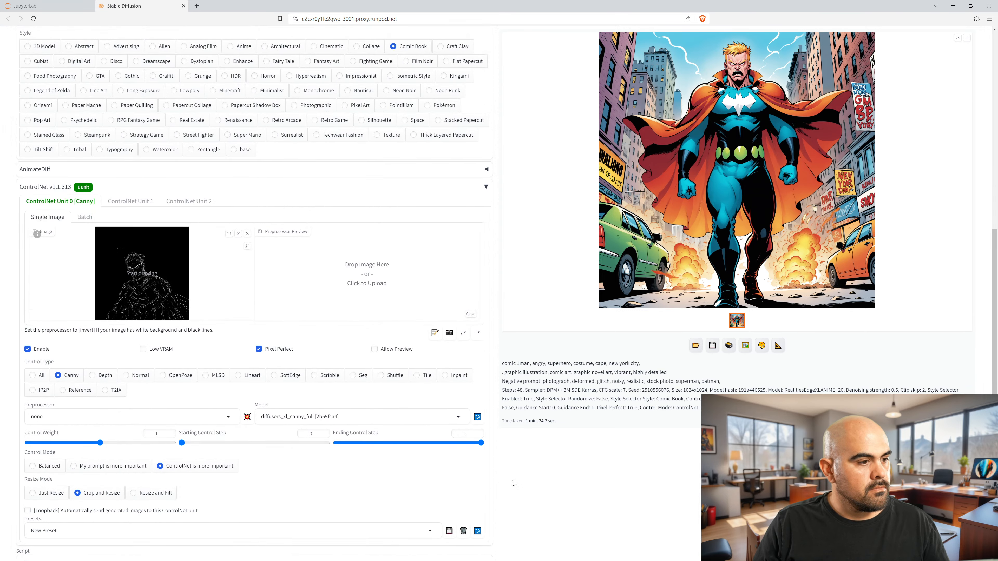
{"action": "scroll", "coordinate": [514, 485], "scroll_direction": "up", "scroll_amount": 9}
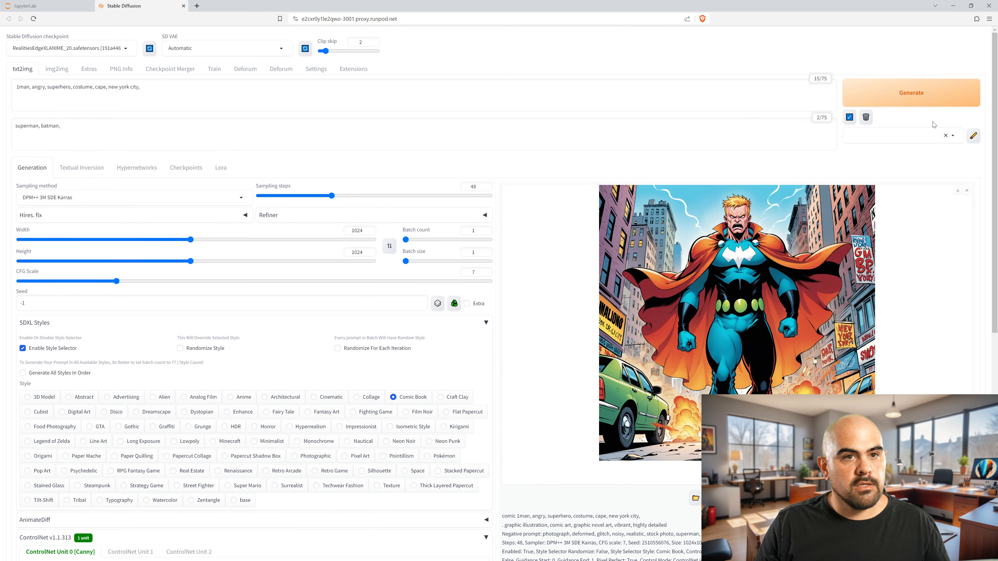
{"action": "left_click", "coordinate": [935, 104]}
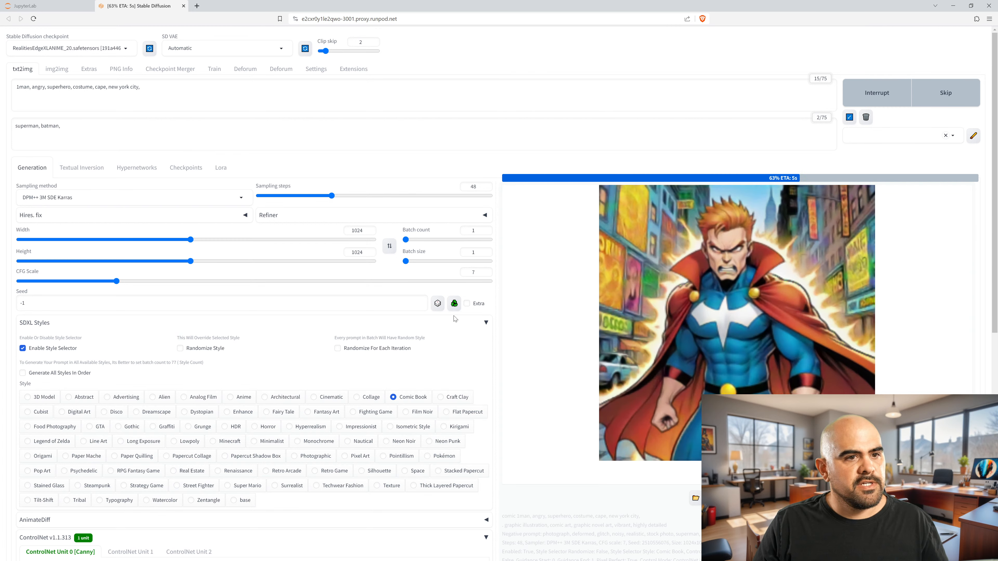
Step: Set the sampling method to DPM++ SDE Karras and the CFG scale to 4, and generate another superhero image
{"action": "left_click", "coordinate": [104, 194]}
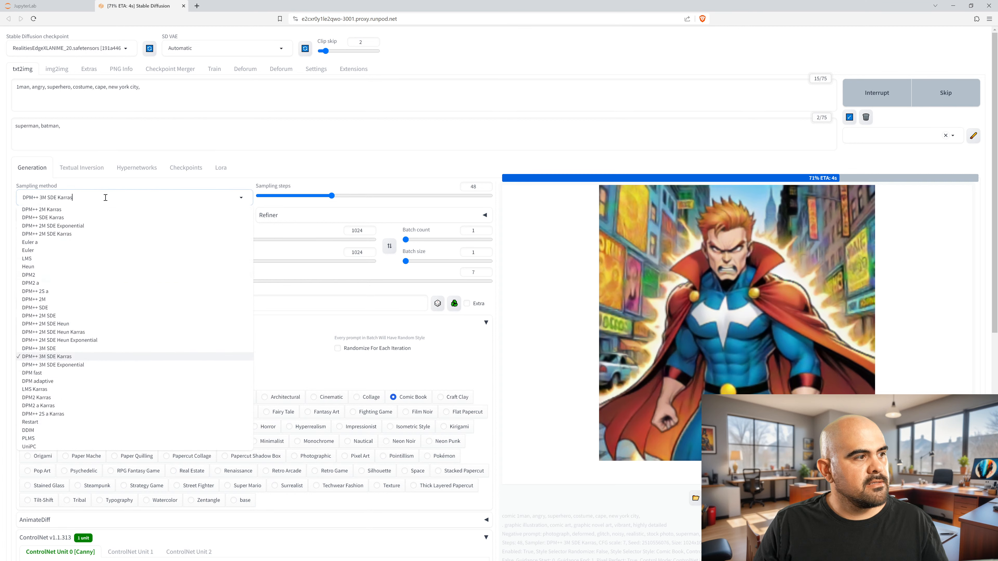
{"action": "left_click", "coordinate": [56, 217]}
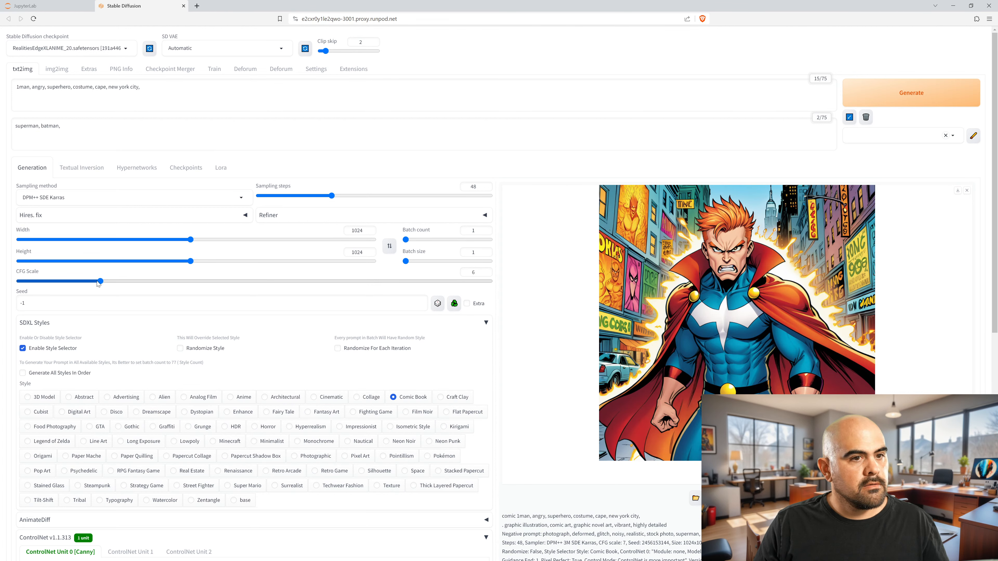
{"action": "left_click_drag", "start_coordinate": [97, 284], "coordinate": [67, 284]}
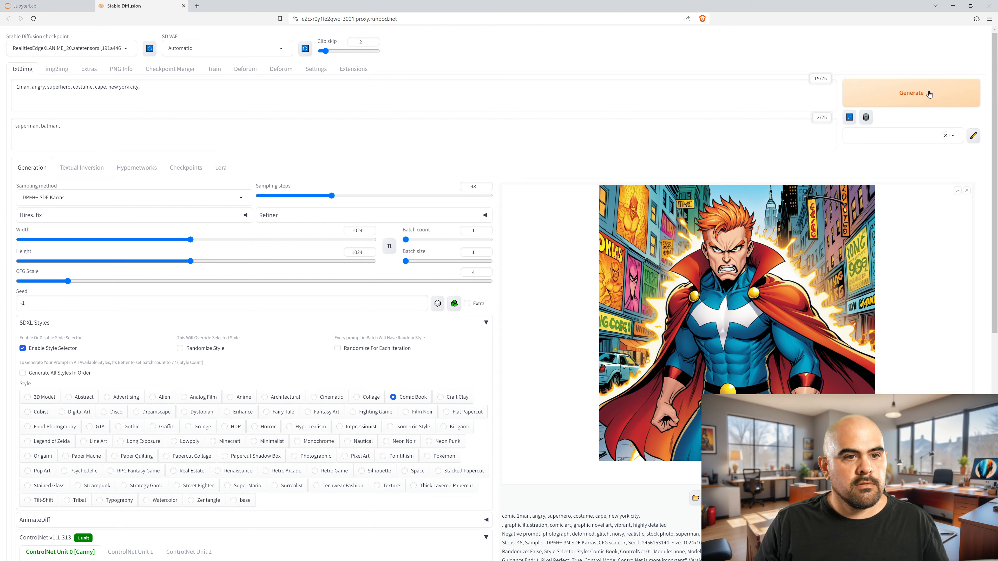
{"action": "left_click", "coordinate": [926, 100]}
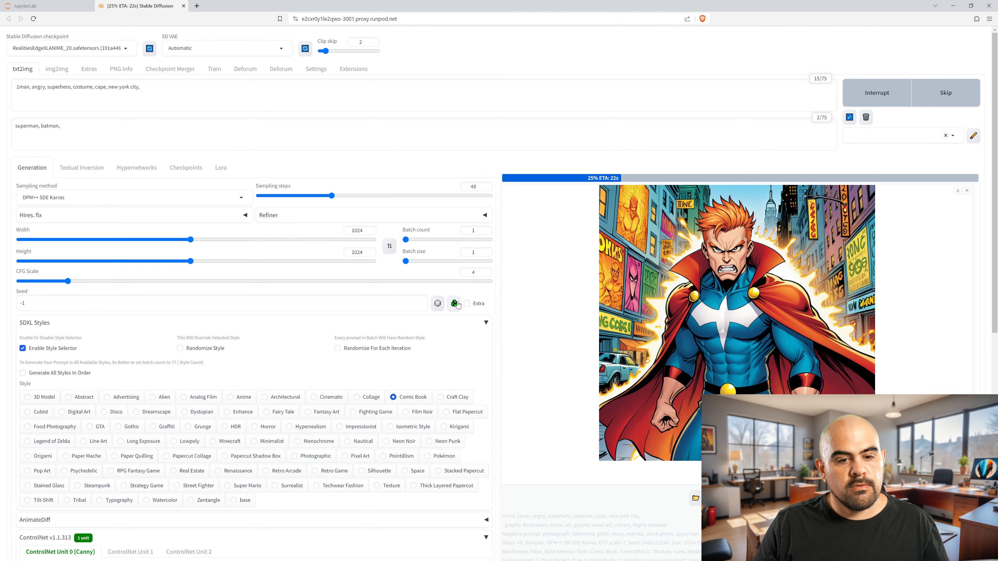
Step: Check the available ControlNet Canny models during rendering, and switch the Stable Diffusion checkpoint to v1-5-pruned.ckpt
{"action": "scroll", "coordinate": [457, 305], "scroll_direction": "down", "scroll_amount": 10}
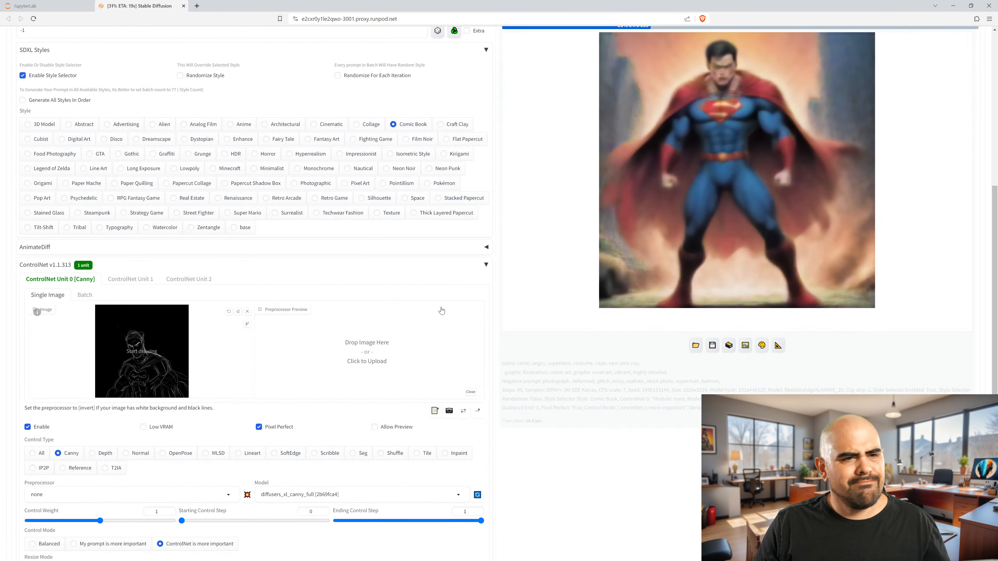
{"action": "left_click", "coordinate": [323, 371]}
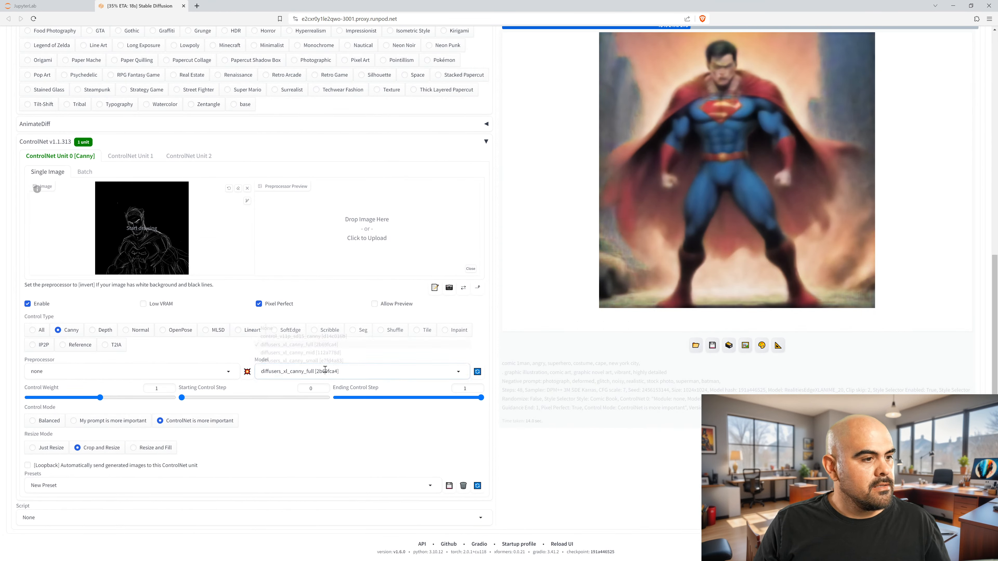
{"action": "left_click", "coordinate": [609, 437]}
{"action": "scroll", "coordinate": [609, 437], "scroll_direction": "up", "scroll_amount": 10}
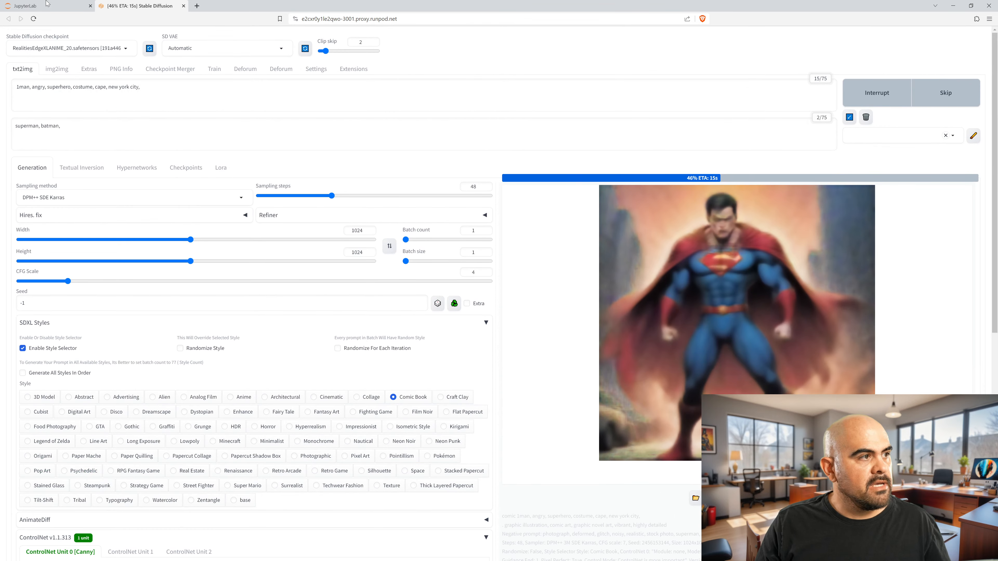
{"action": "left_click", "coordinate": [132, 49]}
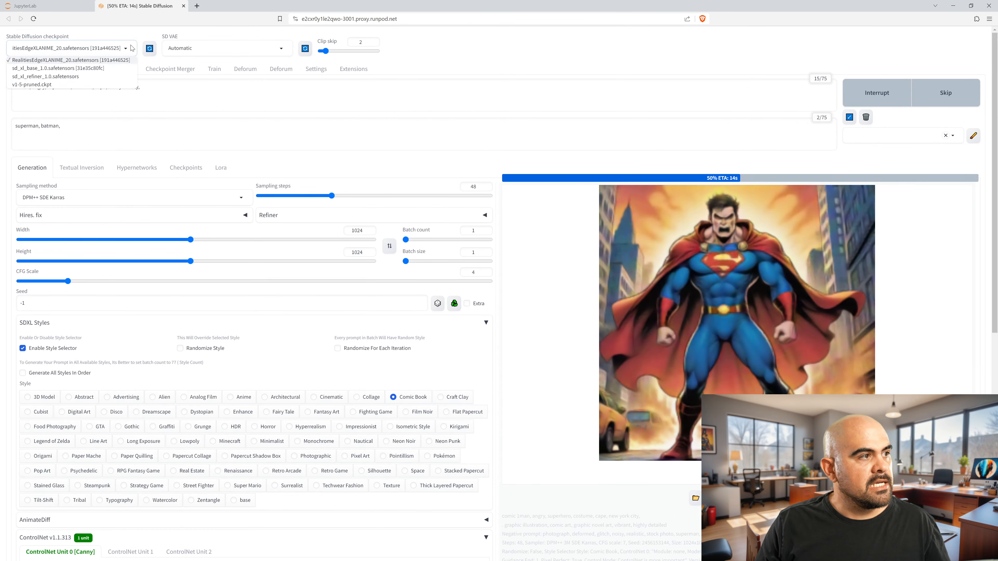
{"action": "left_click", "coordinate": [26, 84]}
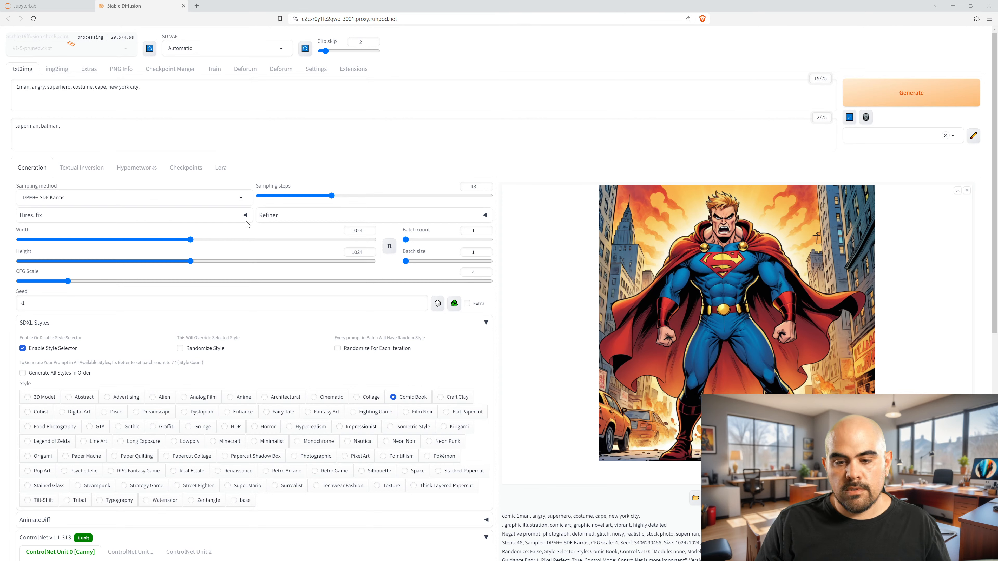
{"action": "left_click", "coordinate": [42, 11]}
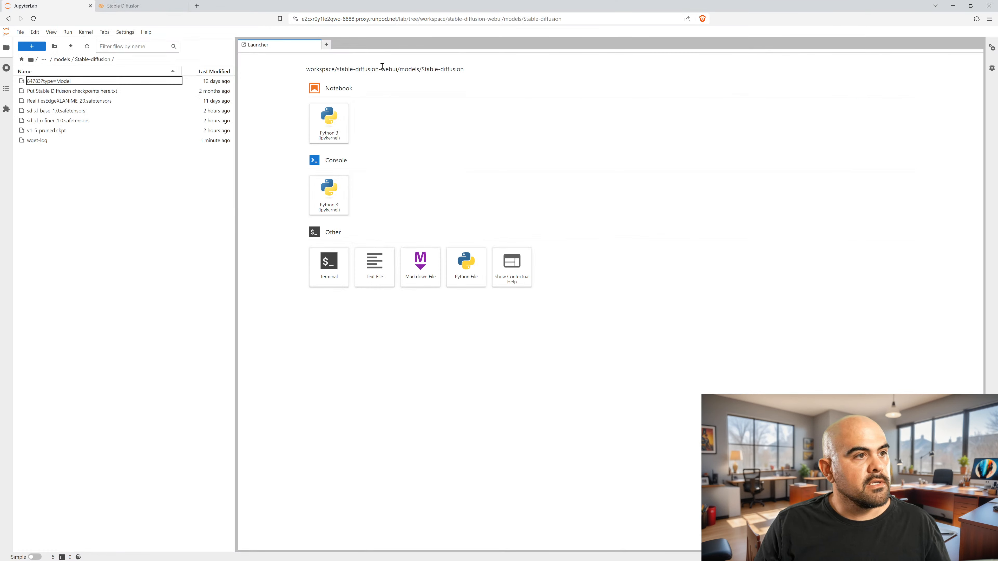
{"action": "left_click", "coordinate": [345, 276]}
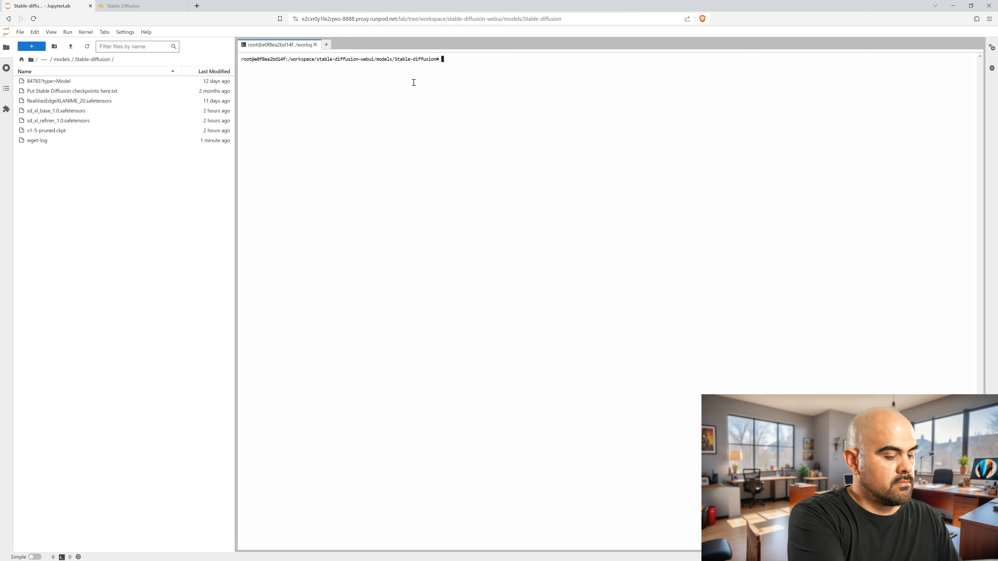
{"action": "type", "text": "wget"}
{"action": "type", "text": "https://civitai.com/api/download/models/84783?type=Model&format=SafeTensor&size=pruned&fp=fp32"}
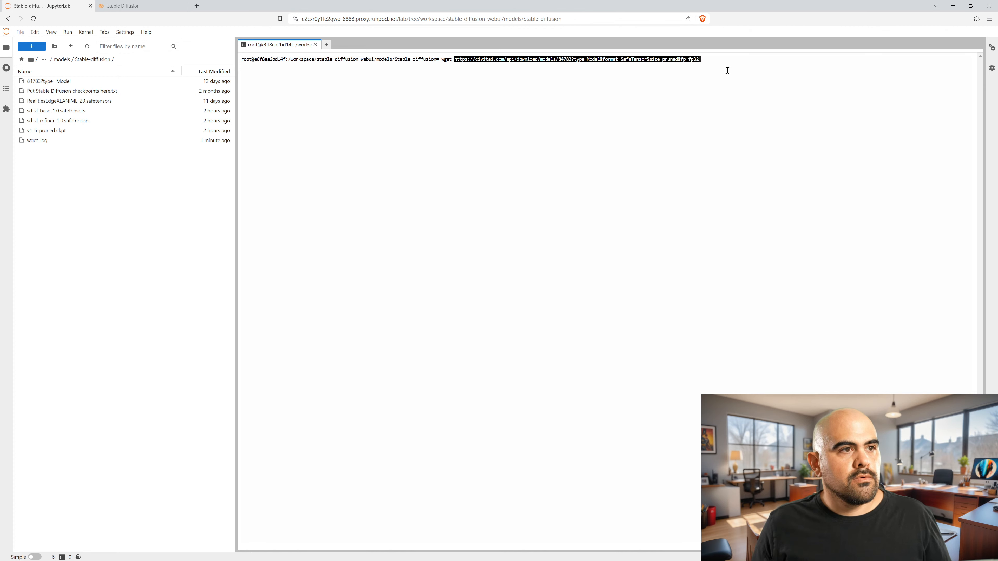
{"action": "key", "text": "Return"}
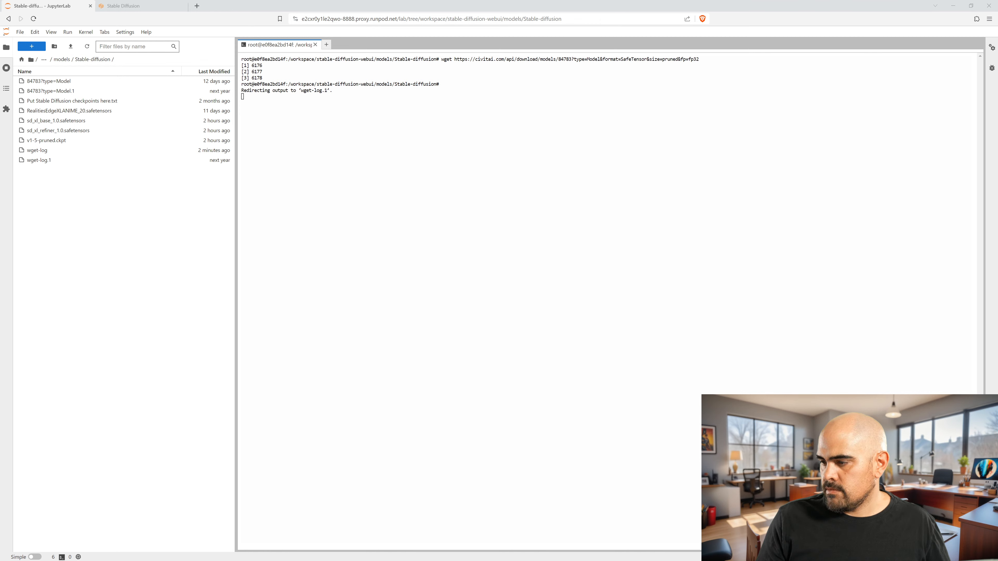
Step: Bring up the Hugging Face icomix-2 repository, examine its tokenizer files and model card, and open the linked model page
{"action": "left_click_drag", "start_coordinate": [343, 128], "coordinate": [424, 4]}
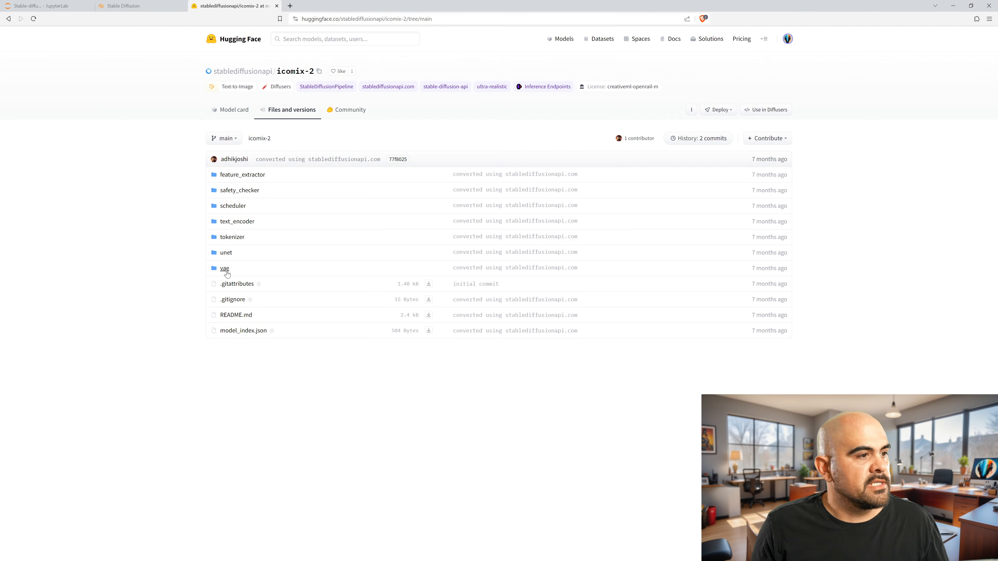
{"action": "left_click", "coordinate": [233, 238]}
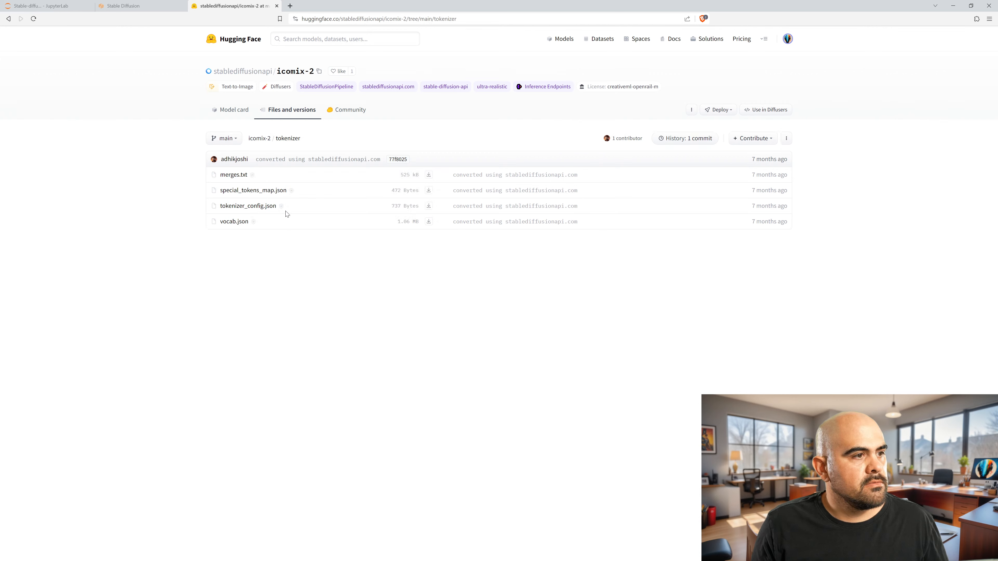
{"action": "key", "text": "alt+Left"}
{"action": "key", "text": "alt+Left"}
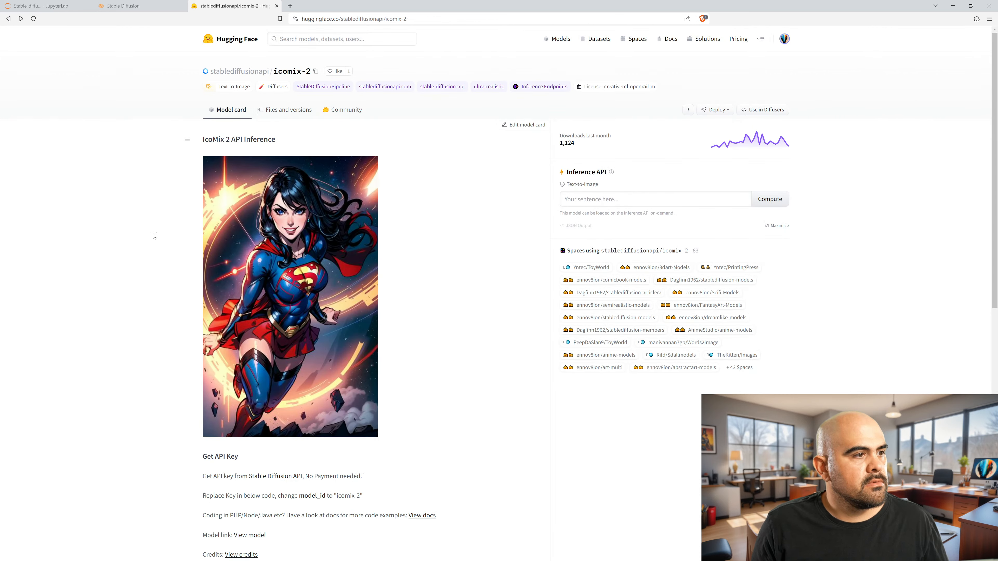
{"action": "scroll", "coordinate": [329, 261], "scroll_direction": "down", "scroll_amount": 5}
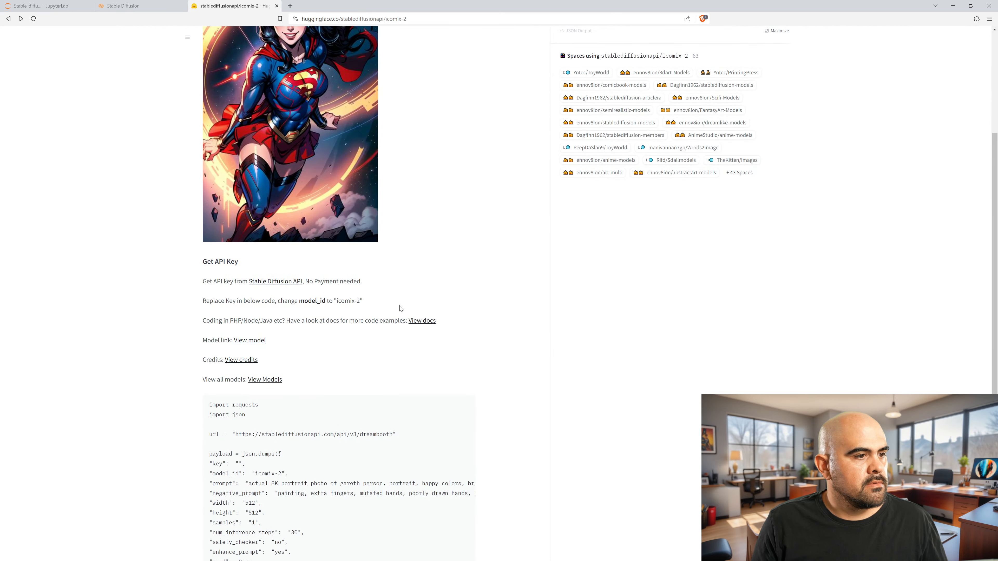
{"action": "left_click", "coordinate": [250, 341]}
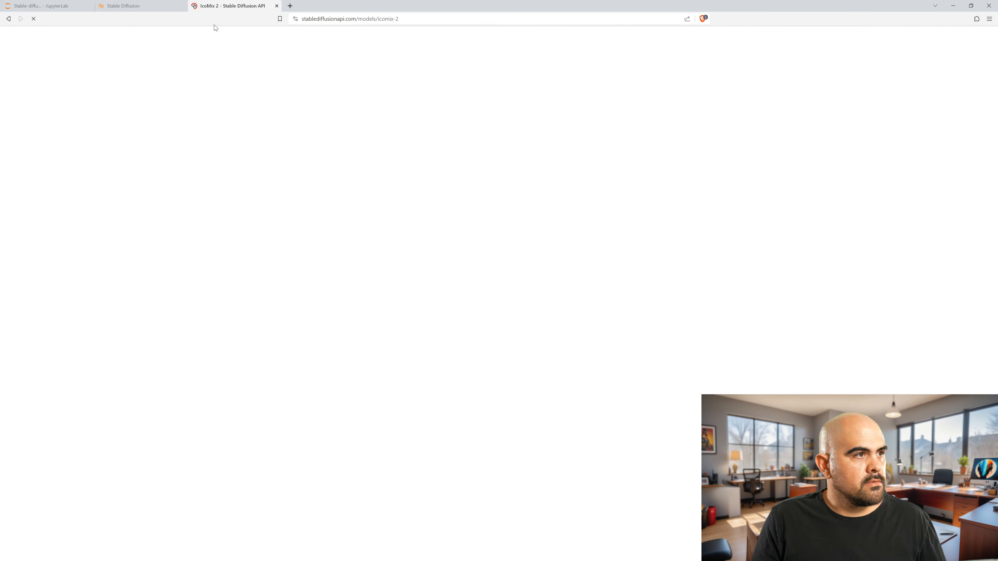
Step: Detach the IcoMix 2 page from the browser window and open a new JupyterLab terminal in the models/Stable-diffusion folder
{"action": "left_click_drag", "start_coordinate": [230, 8], "coordinate": [997, 134]}
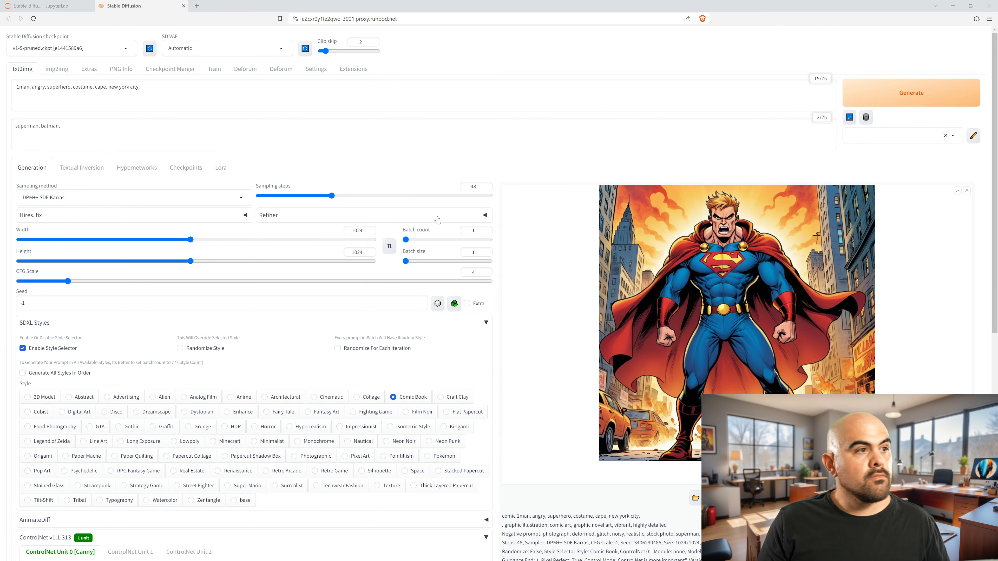
{"action": "left_click", "coordinate": [47, 6]}
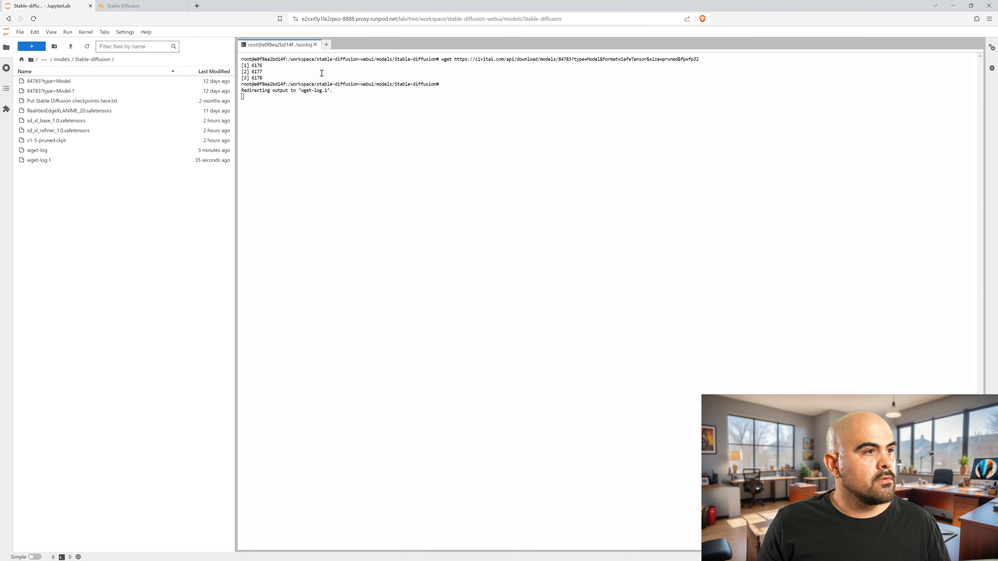
{"action": "left_click", "coordinate": [326, 46]}
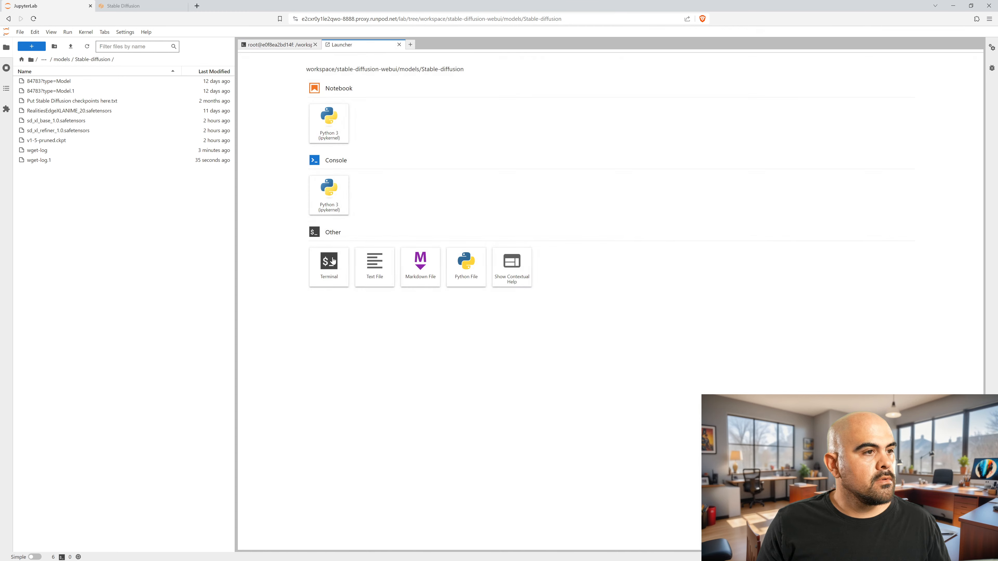
{"action": "left_click", "coordinate": [338, 282]}
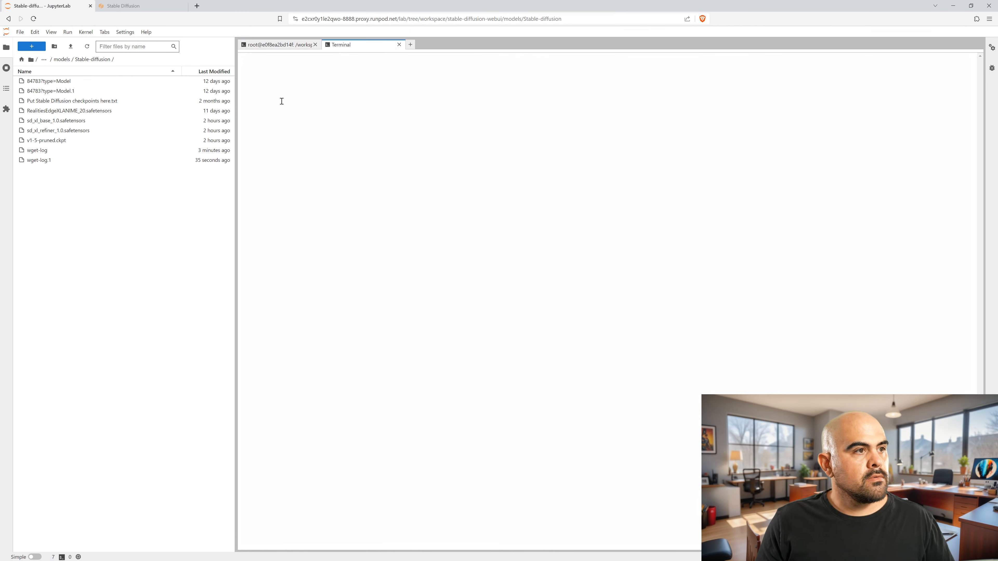
{"action": "left_click", "coordinate": [309, 110]}
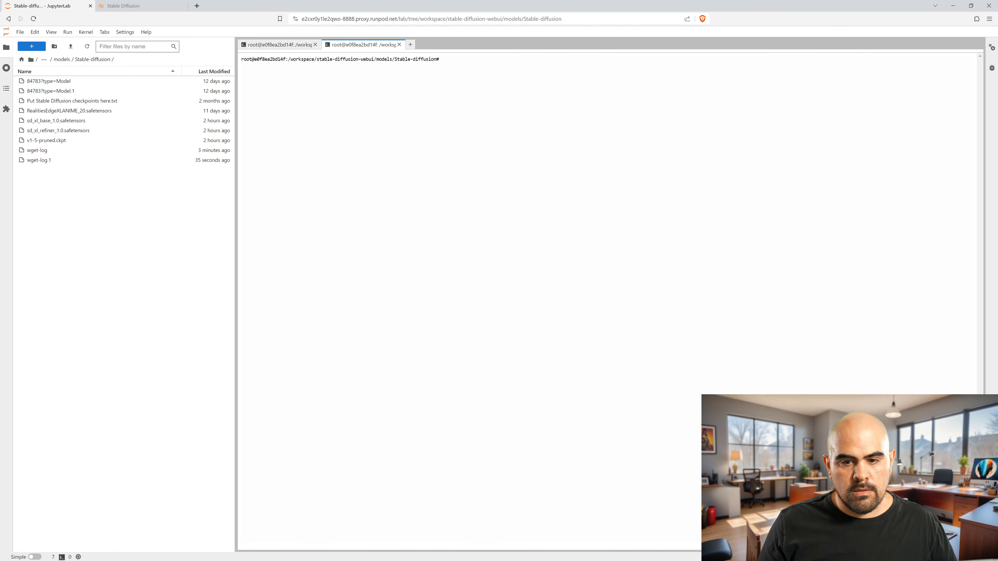
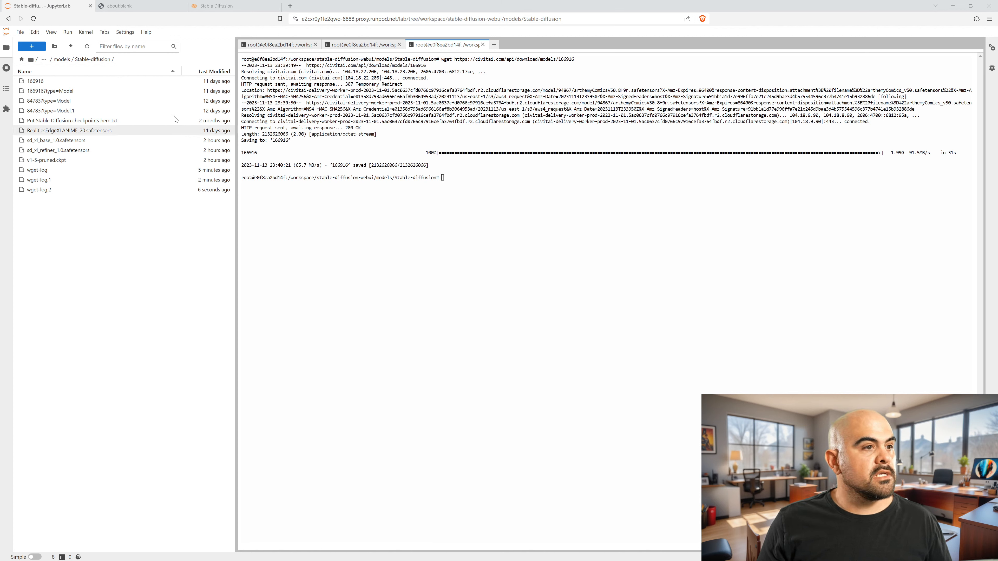
{"action": "left_click", "coordinate": [470, 178]}
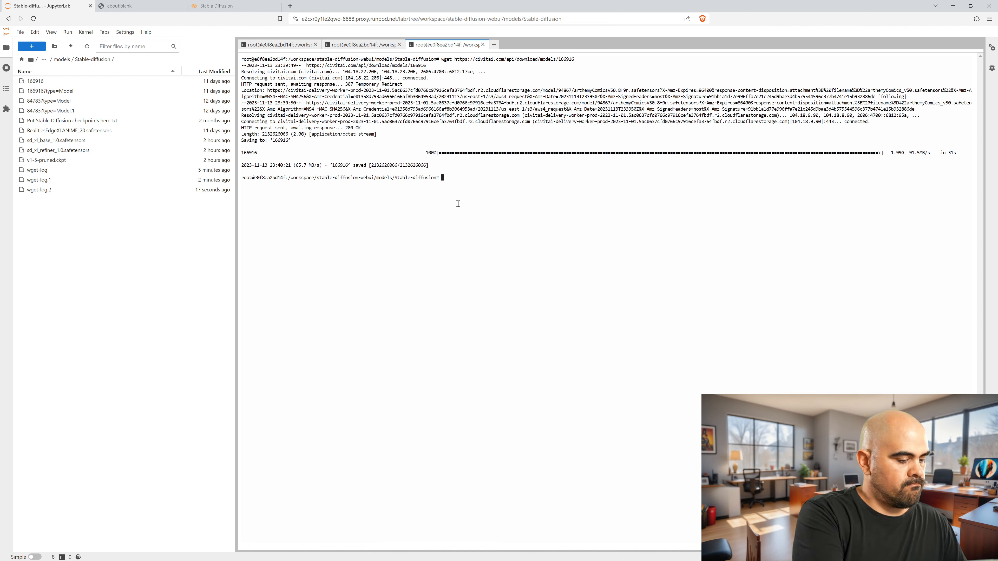
{"action": "type", "text": "com"}
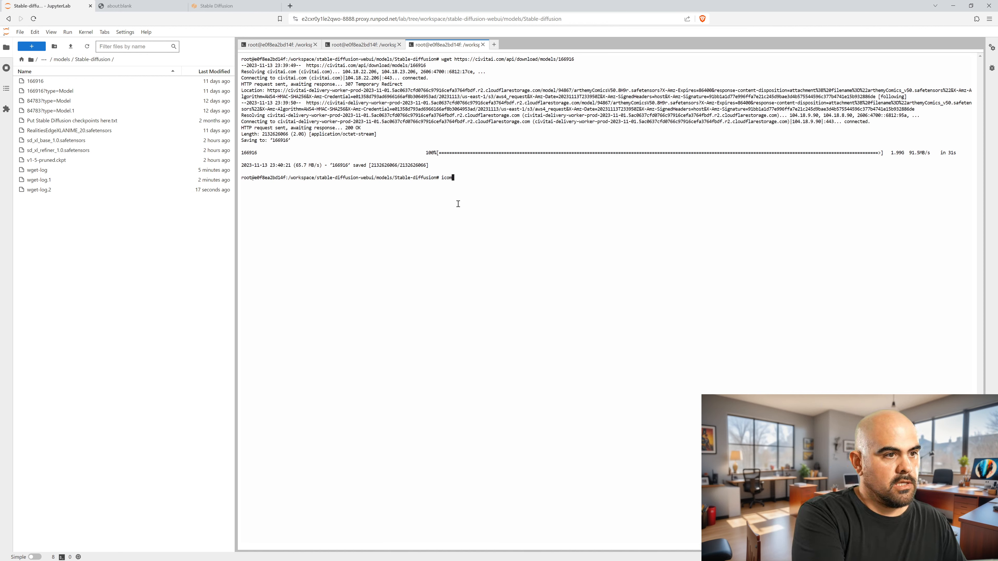
{"action": "key", "text": "BackSpace"}
{"action": "key", "text": "BackSpace"}
{"action": "key", "text": "BackSpace"}
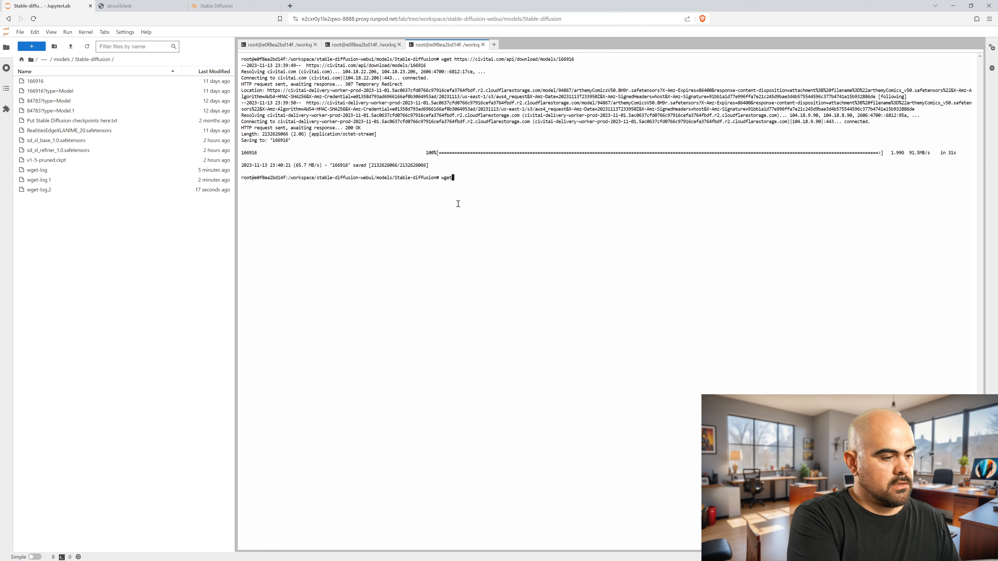
{"action": "type", "text": "https://civitai.com/api/download/models/84783?type=Model&format=SafeTensor&size=pruned&fp=fp32"}
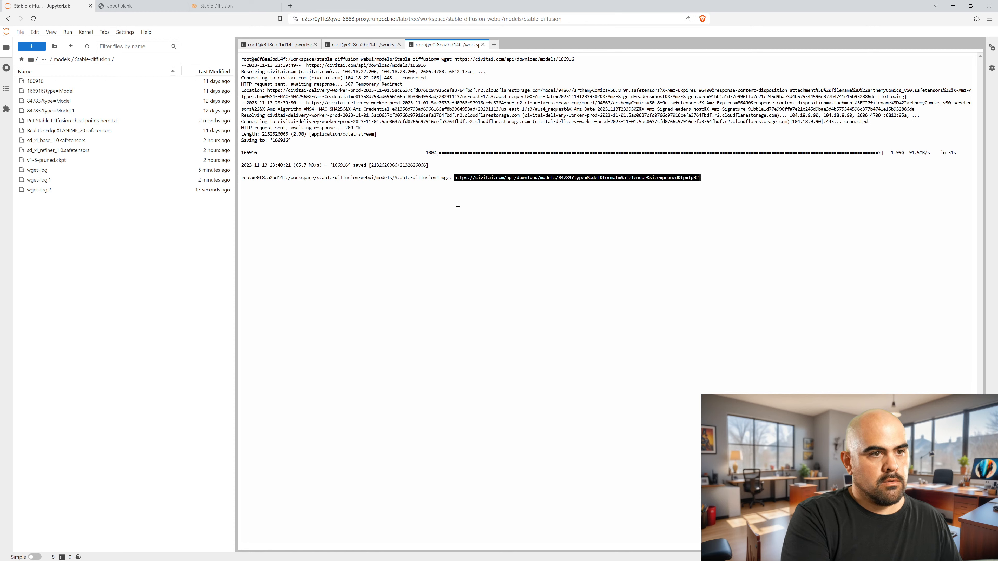
{"action": "key", "text": "Return"}
Step: Remove the query parameters so the wget address ends at models/84783, and run the download
{"action": "key", "text": "BackSpace"}
{"action": "key", "text": "BackSpace"}
{"action": "key", "text": "BackSpace"}
{"action": "key", "text": "BackSpace"}
{"action": "key", "text": "BackSpace"}
{"action": "key", "text": "BackSpace"}
{"action": "key", "text": "BackSpace"}
{"action": "key", "text": "BackSpace"}
{"action": "key", "text": "BackSpace"}
{"action": "key", "text": "BackSpace"}
{"action": "key", "text": "BackSpace"}
{"action": "key", "text": "BackSpace"}
{"action": "key", "text": "BackSpace"}
{"action": "key", "text": "BackSpace"}
{"action": "key", "text": "BackSpace"}
{"action": "key", "text": "BackSpace"}
{"action": "key", "text": "BackSpace"}
{"action": "key", "text": "BackSpace"}
{"action": "key", "text": "BackSpace"}
{"action": "key", "text": "BackSpace"}
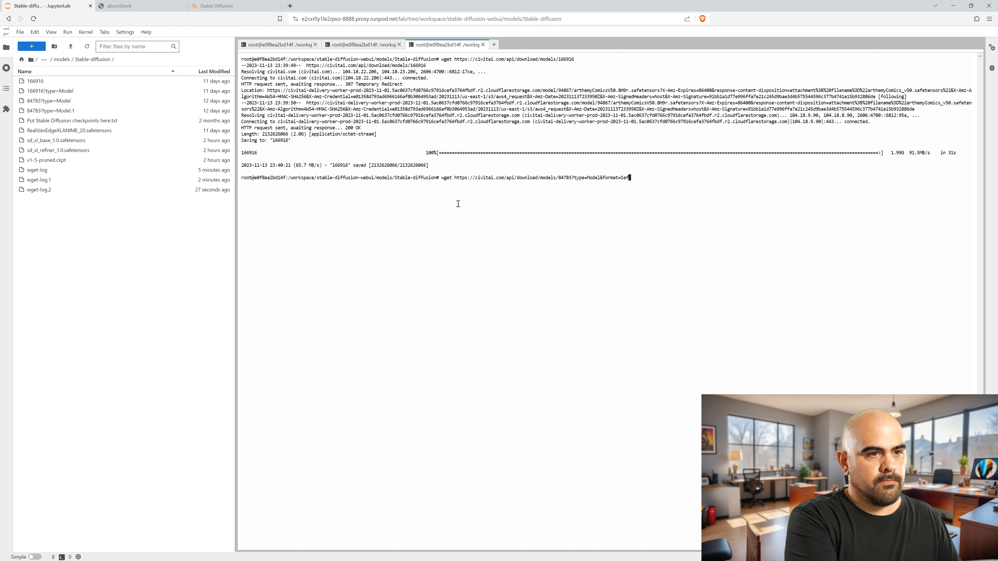
{"action": "key", "text": "BackSpace"}
{"action": "key", "text": "BackSpace"}
{"action": "key", "text": "BackSpace"}
{"action": "key", "text": "BackSpace"}
{"action": "key", "text": "BackSpace"}
{"action": "key", "text": "BackSpace"}
{"action": "key", "text": "BackSpace"}
{"action": "key", "text": "BackSpace"}
{"action": "key", "text": "BackSpace"}
{"action": "key", "text": "BackSpace"}
{"action": "key", "text": "BackSpace"}
{"action": "key", "text": "BackSpace"}
{"action": "key", "text": "BackSpace"}
{"action": "key", "text": "BackSpace"}
{"action": "key", "text": "BackSpace"}
{"action": "key", "text": "BackSpace"}
{"action": "key", "text": "BackSpace"}
{"action": "key", "text": "BackSpace"}
{"action": "key", "text": "BackSpace"}
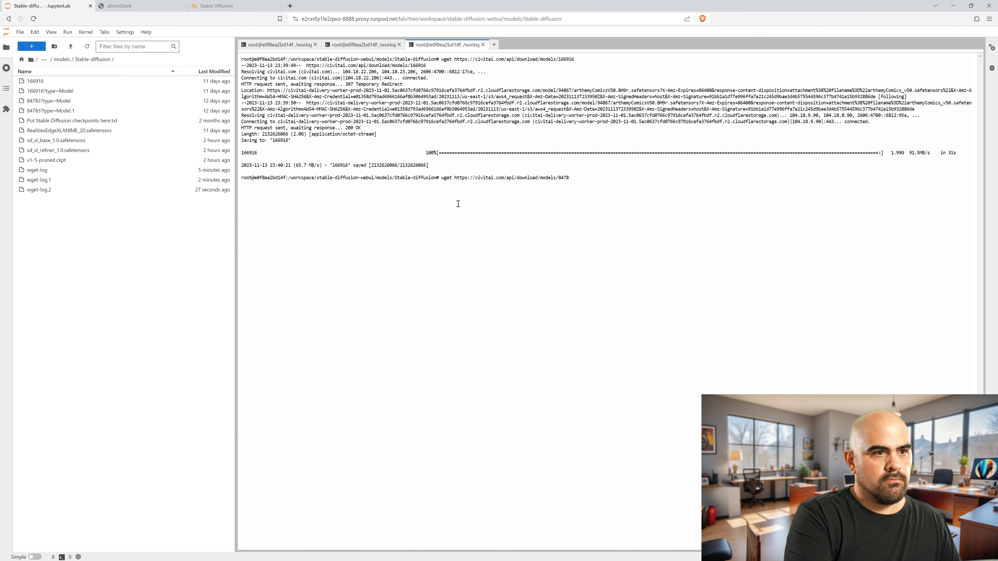
{"action": "key", "text": "Return"}
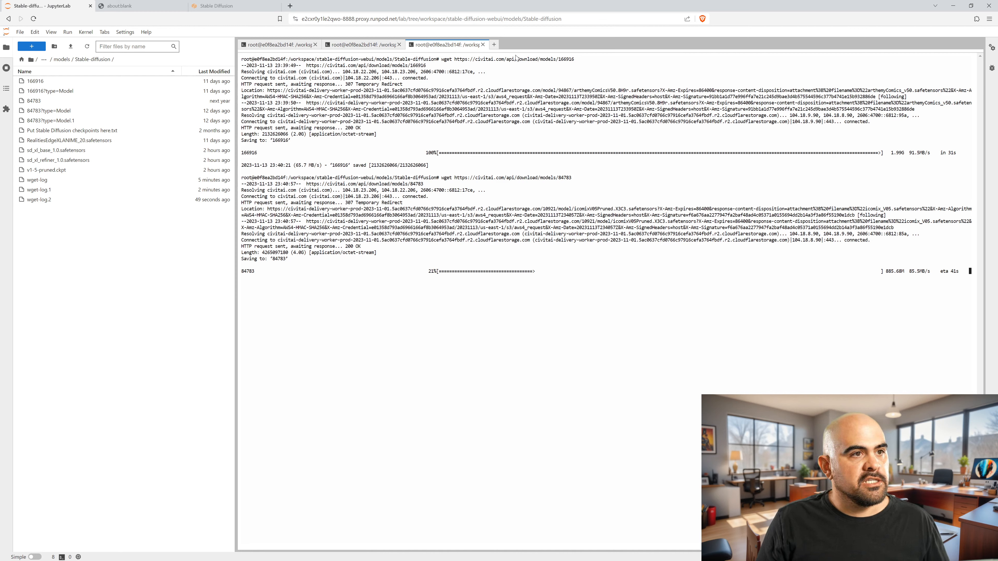
Step: Rename the downloaded file 166916 as arthemyComics_v50.safetensors in the JupyterLab file browser
{"action": "left_click", "coordinate": [546, 60]}
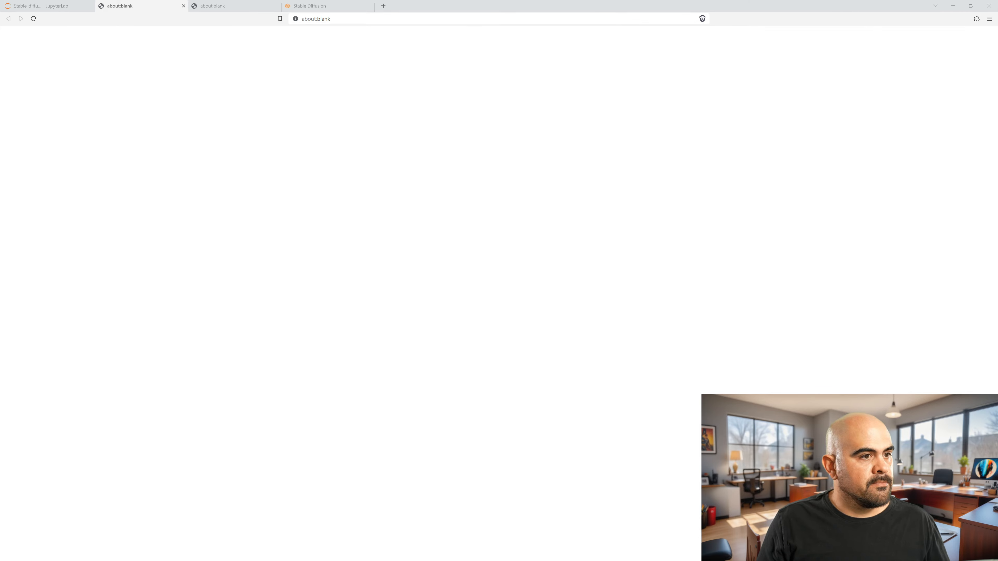
{"action": "left_click", "coordinate": [51, 6]}
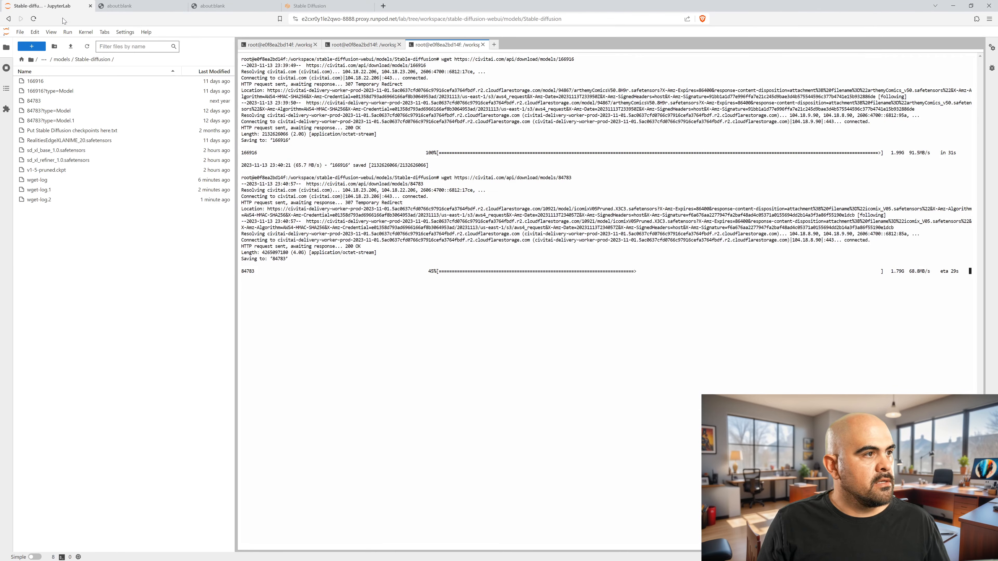
{"action": "right_click", "coordinate": [33, 82]}
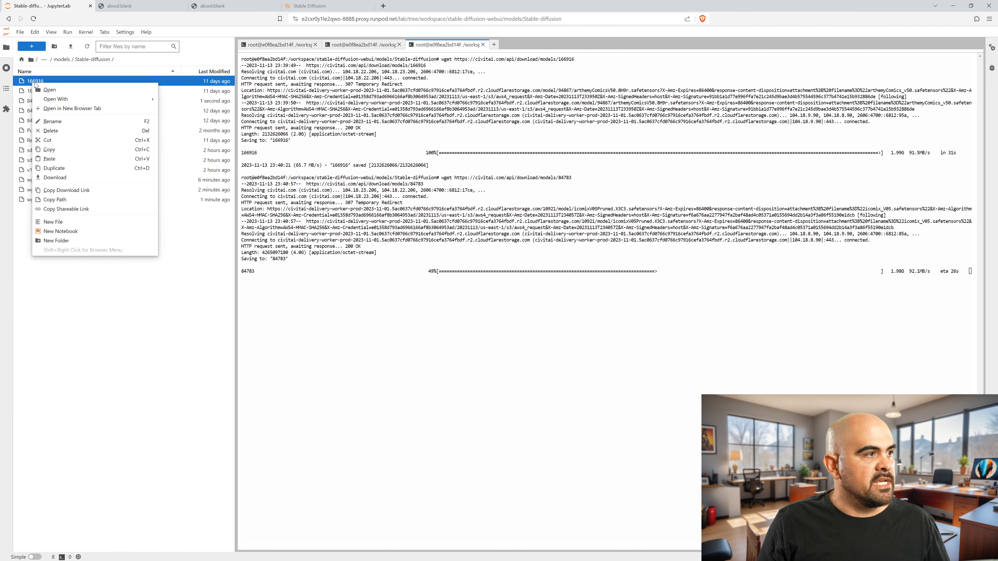
{"action": "left_click", "coordinate": [98, 123]}
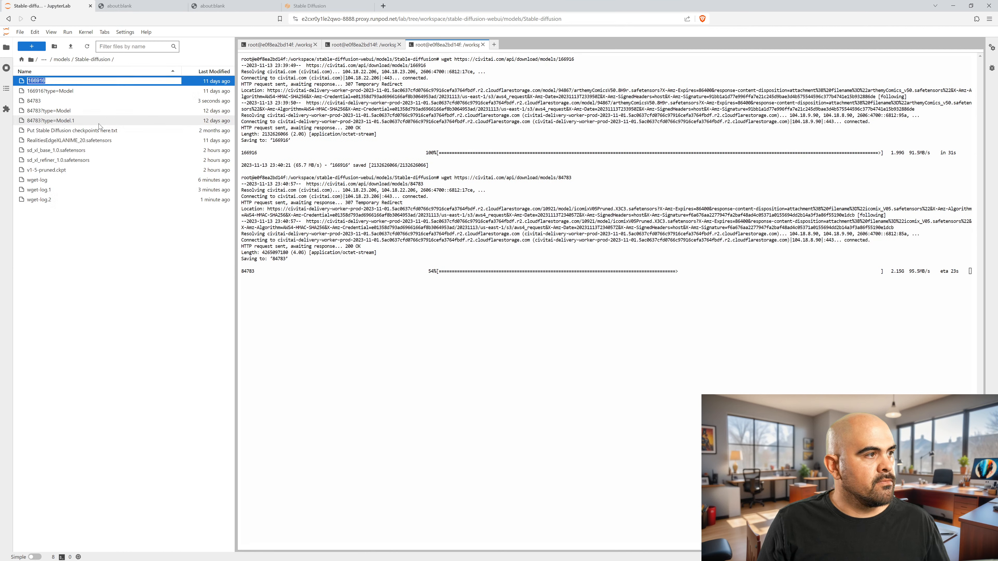
{"action": "type", "text": "arthemyComics_v50.safetensors"}
{"action": "key", "text": "Return"}
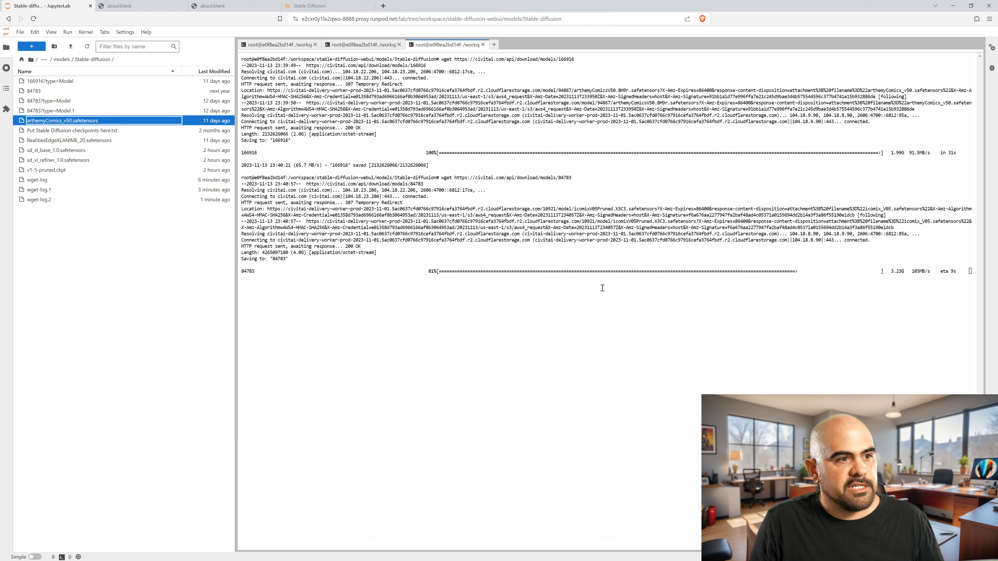
Step: Close the two about:blank browser tabs
{"action": "left_click", "coordinate": [506, 178]}
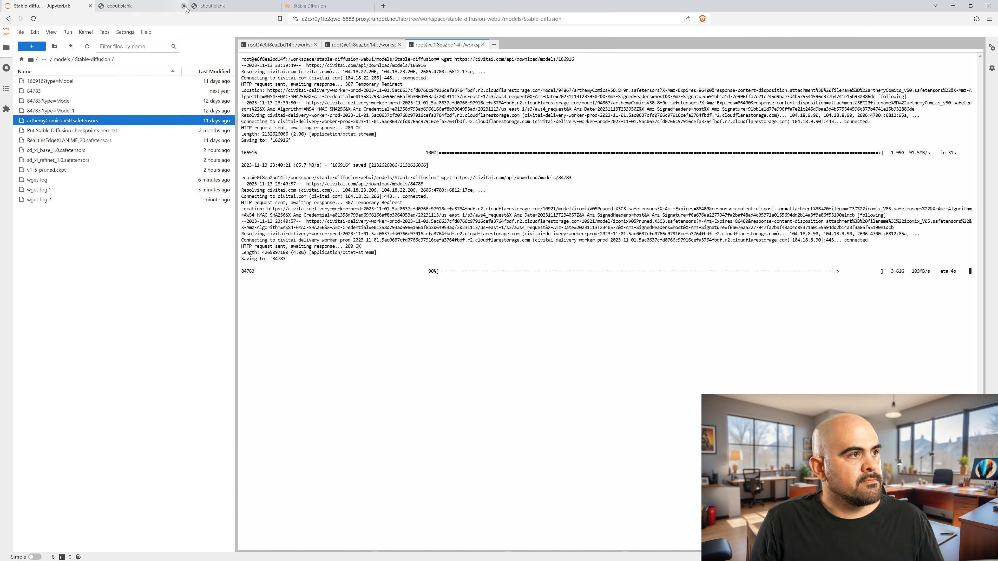
{"action": "left_click", "coordinate": [183, 6]}
{"action": "left_click", "coordinate": [183, 6]}
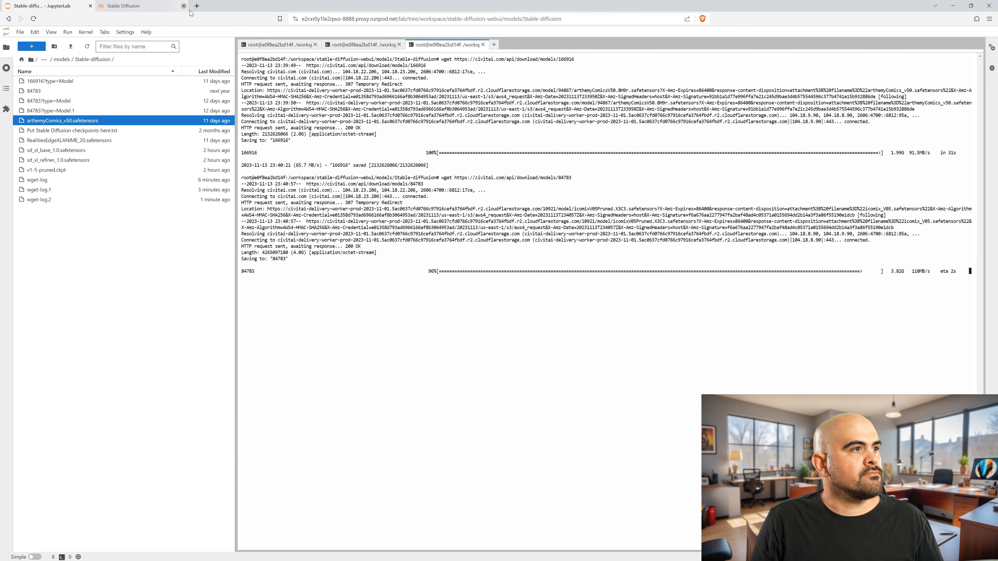
Step: Rename the downloaded file 84783 as icomix_V05.safetensors in the JupyterLab file browser
{"action": "left_click", "coordinate": [500, 177]}
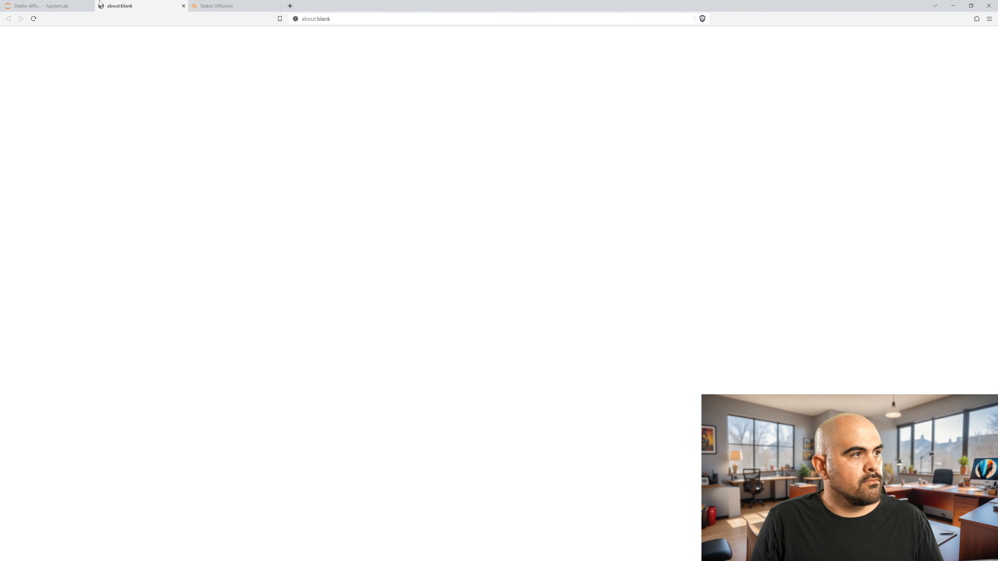
{"action": "left_click", "coordinate": [74, 7]}
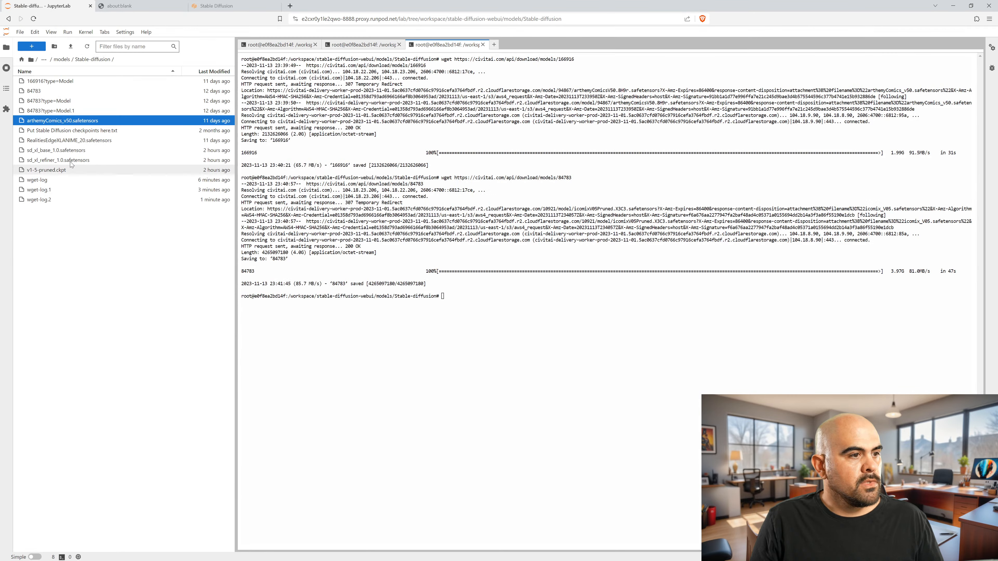
{"action": "right_click", "coordinate": [40, 91]}
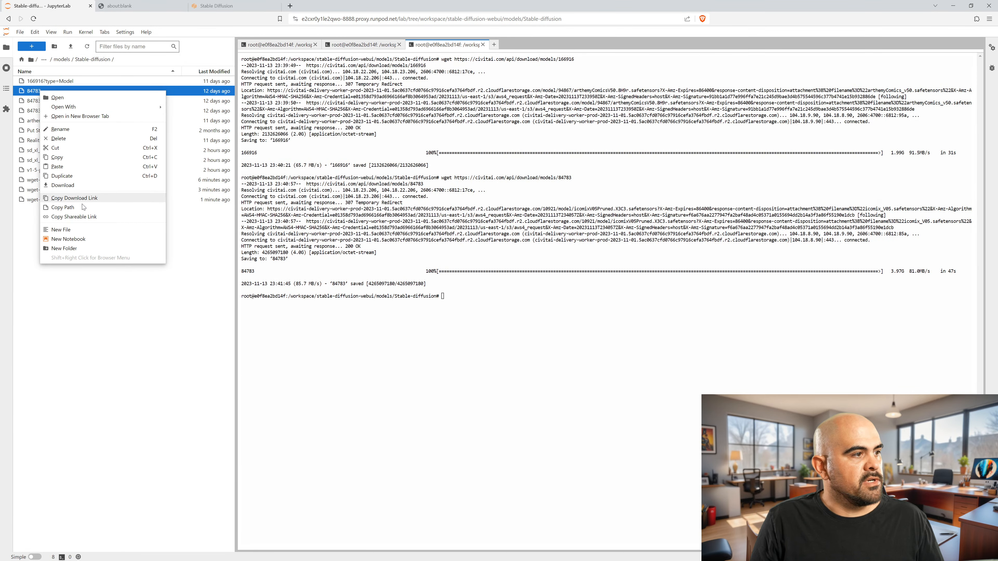
{"action": "left_click", "coordinate": [59, 130]}
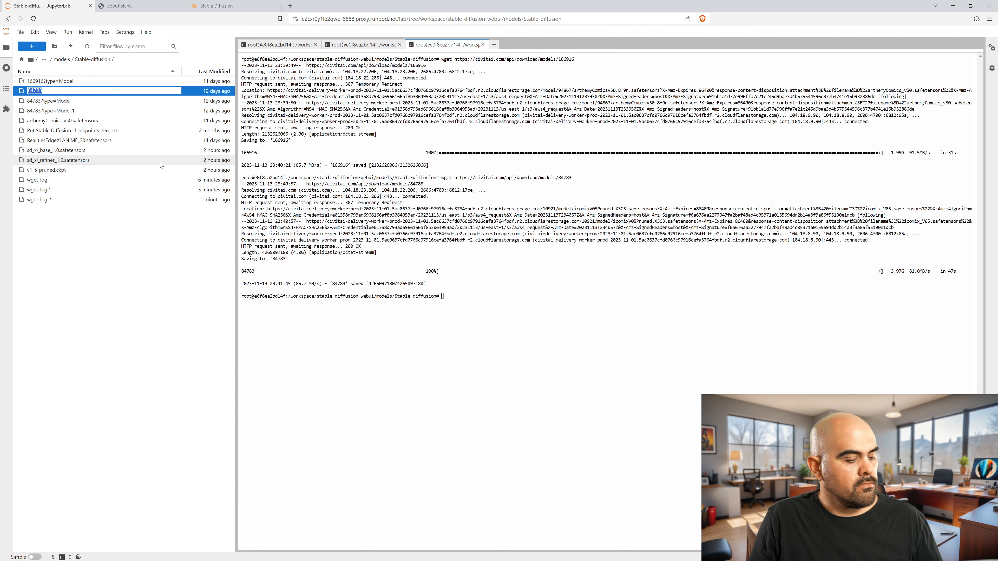
{"action": "type", "text": "icomix_V05.safetensors"}
{"action": "key", "text": "ctrl+z"}
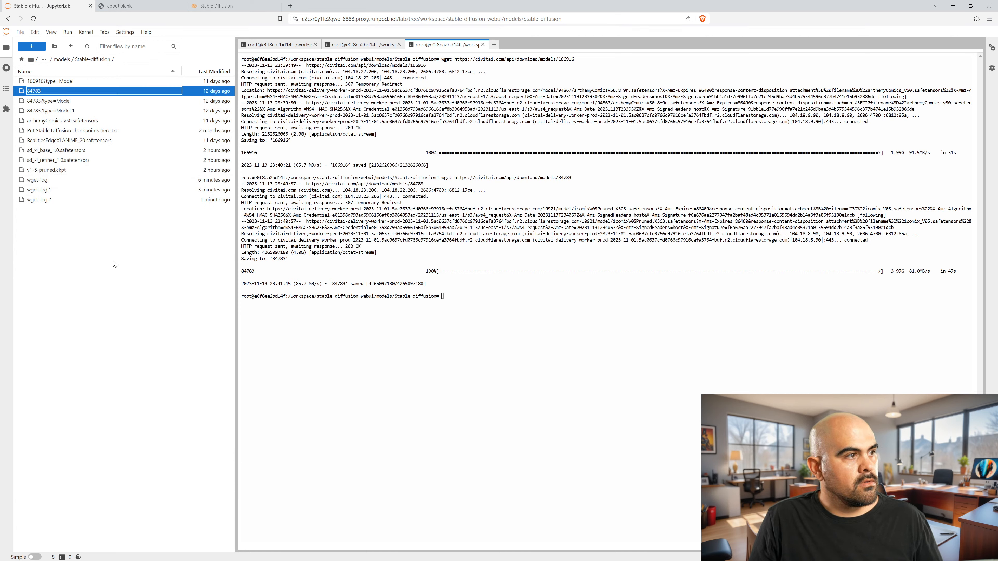
{"action": "type", "text": "icomix_V05.safetensors"}
{"action": "key", "text": "Return"}
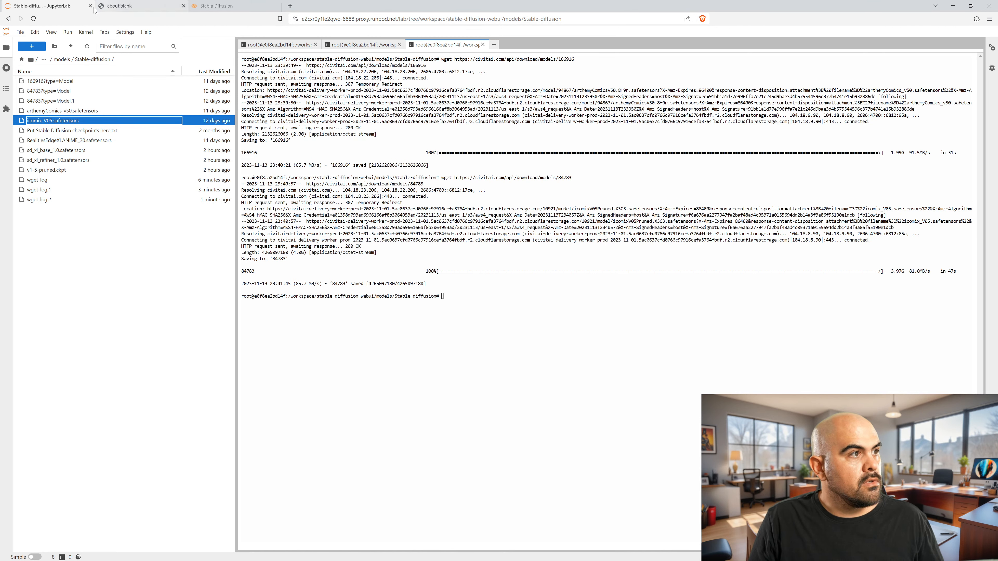
Step: Switch to the Stable Diffusion web UI, refresh its checkpoint list and load icomix_V05.safetensors as the checkpoint
{"action": "left_click", "coordinate": [232, 6]}
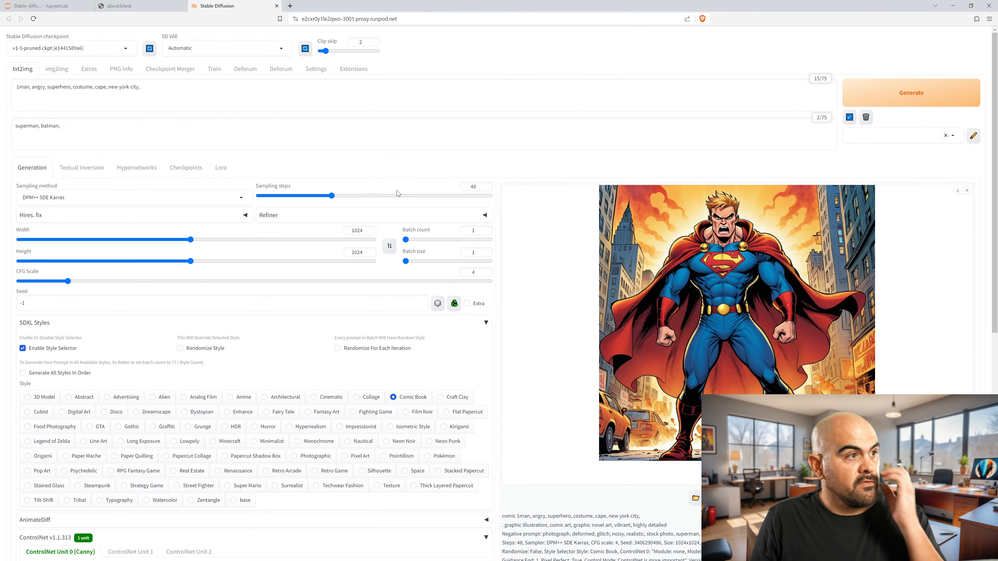
{"action": "left_click", "coordinate": [370, 73]}
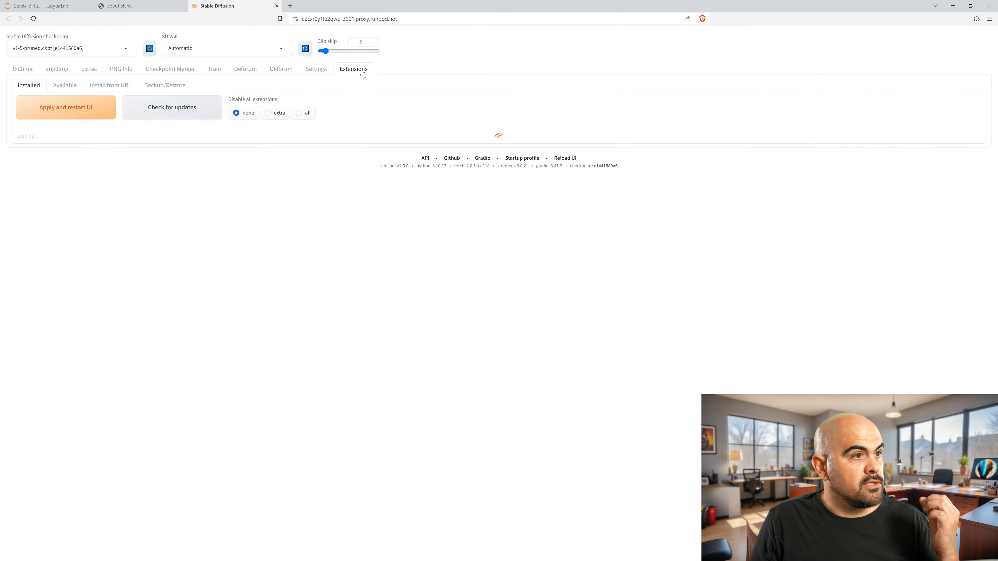
{"action": "left_click", "coordinate": [145, 50]}
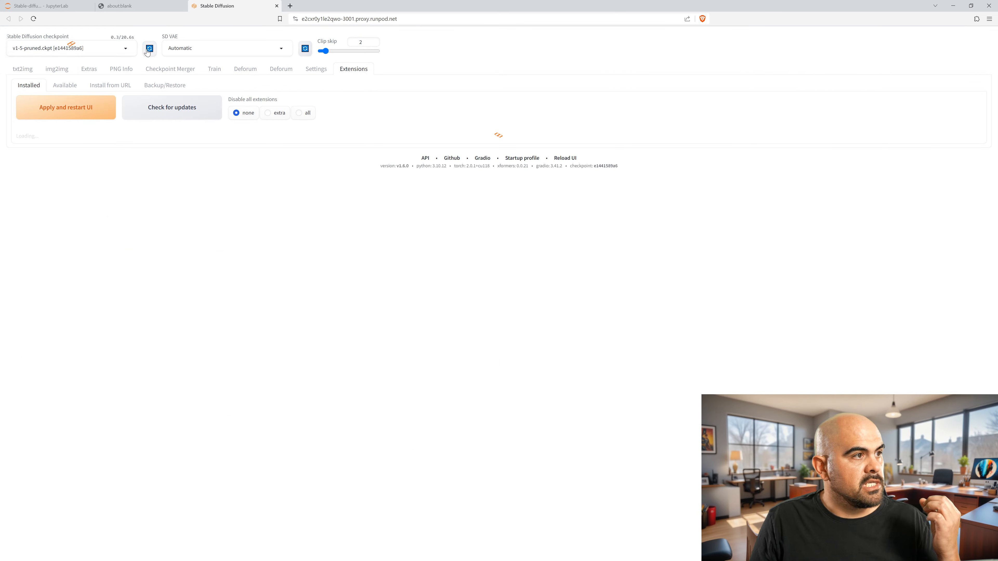
{"action": "left_click", "coordinate": [125, 49]}
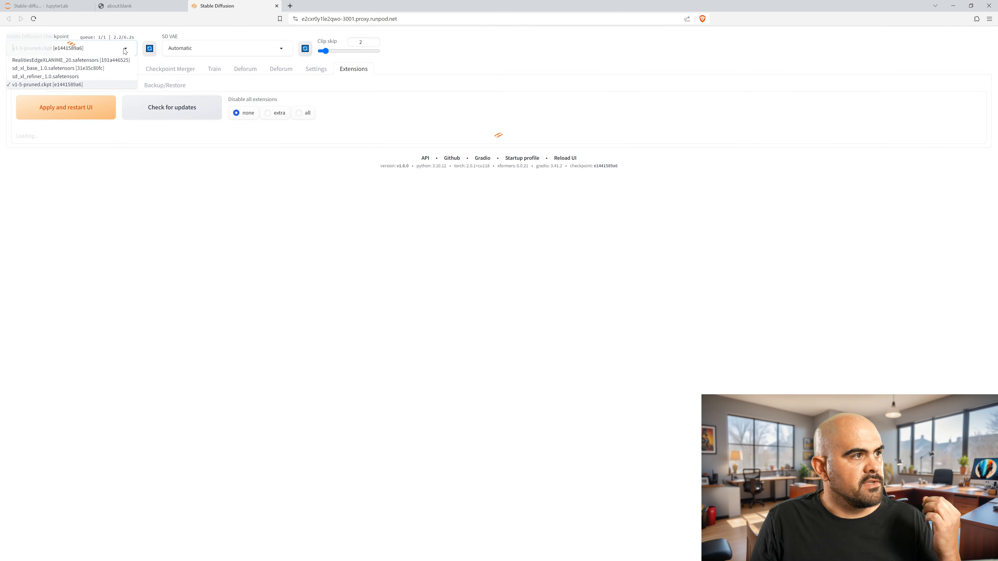
{"action": "left_click", "coordinate": [141, 34]}
{"action": "left_click", "coordinate": [23, 71]}
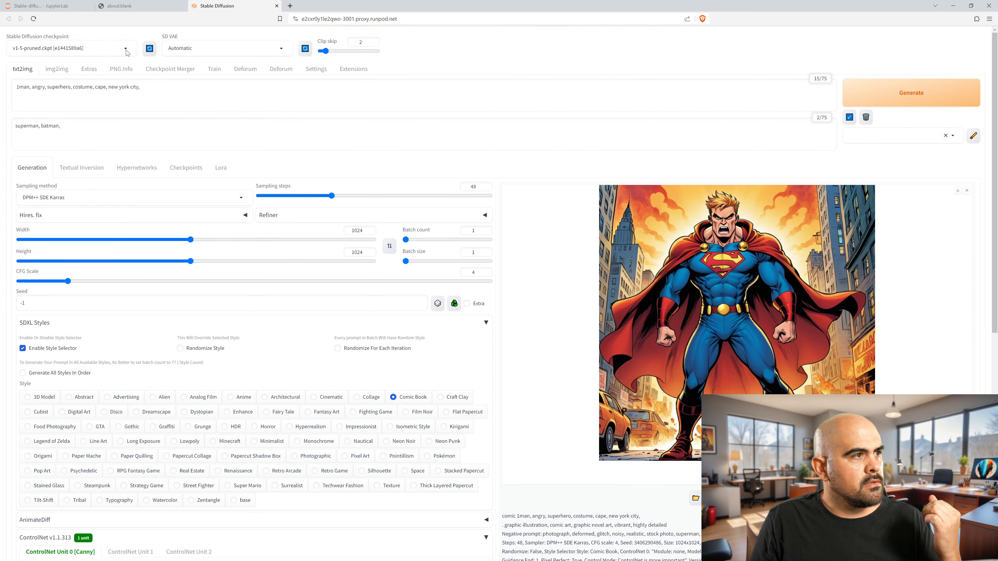
{"action": "left_click", "coordinate": [127, 50]}
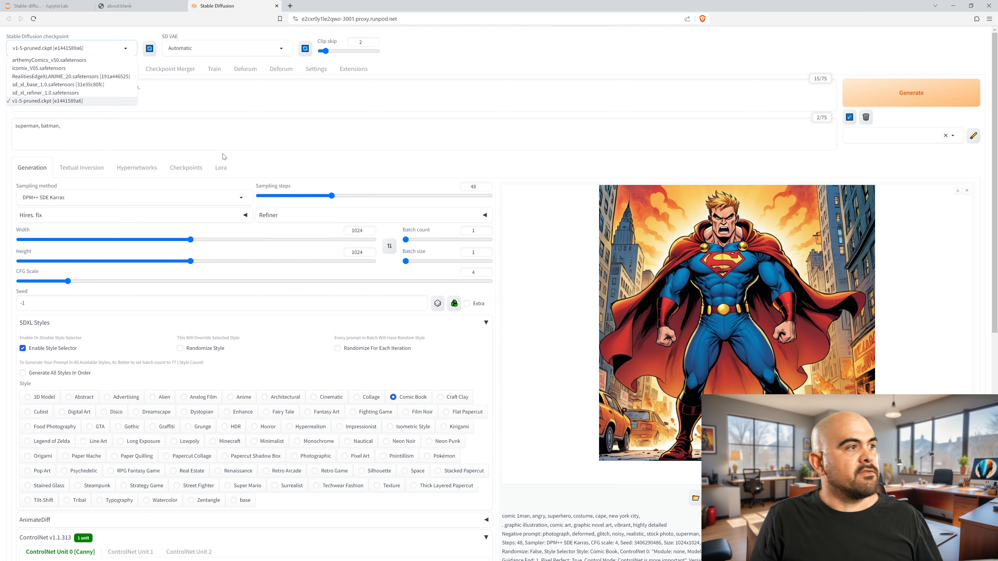
{"action": "left_click", "coordinate": [28, 68]}
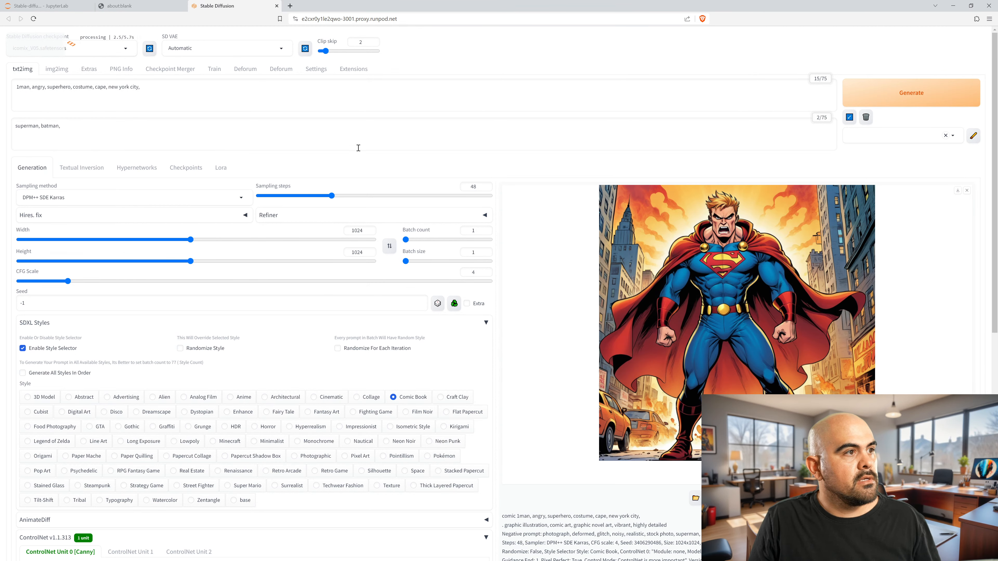
Step: Set the model of ControlNet Unit 0 to control_v11p_sd15_canny [d14c016b]
{"action": "scroll", "coordinate": [492, 423], "scroll_direction": "down", "scroll_amount": 5}
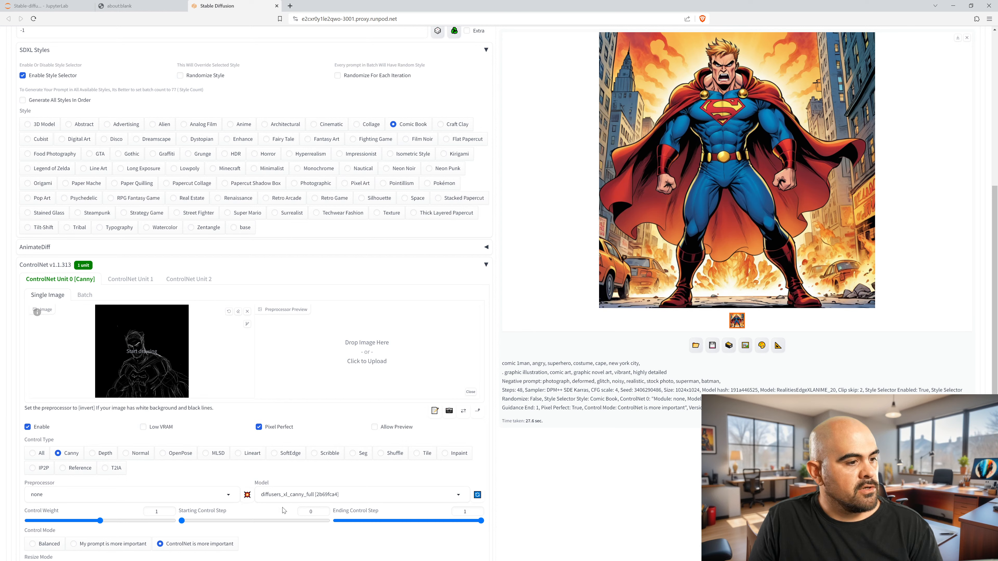
{"action": "left_click", "coordinate": [311, 495]}
{"action": "left_click", "coordinate": [306, 459]}
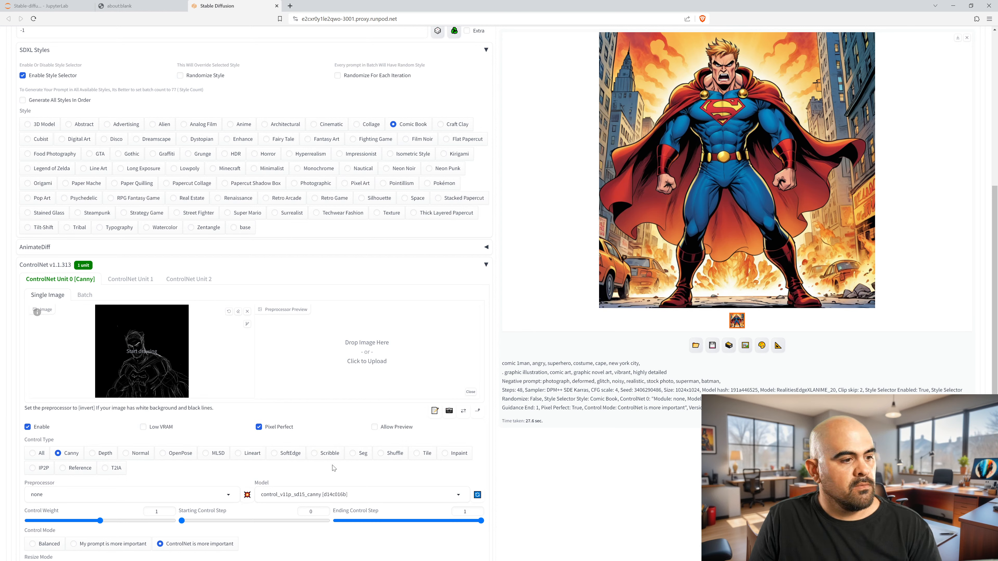
Step: Generate an image with the current superhero prompt and Canny ControlNet settings, and view the result enlarged
{"action": "scroll", "coordinate": [665, 484], "scroll_direction": "up", "scroll_amount": 6}
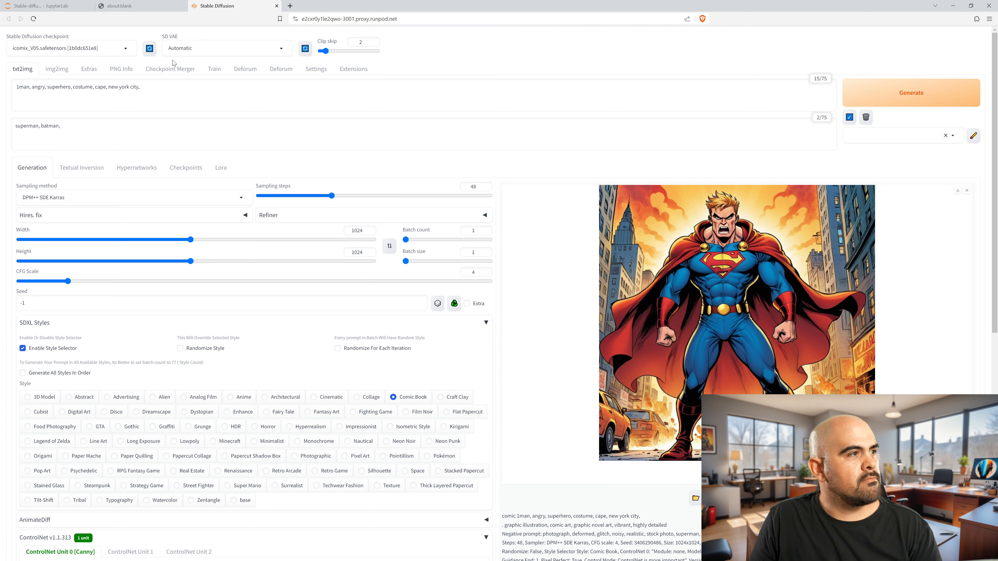
{"action": "left_click", "coordinate": [931, 96]}
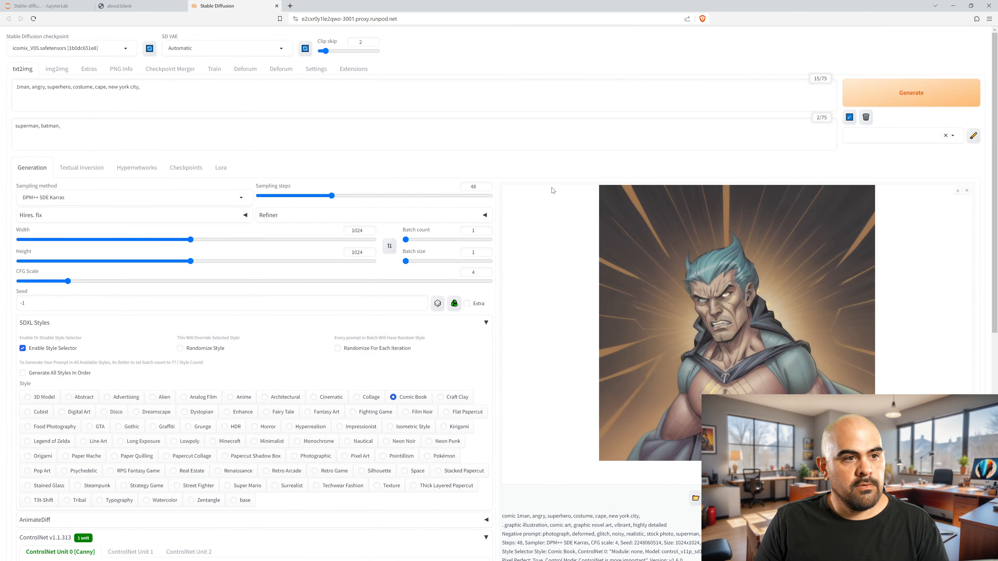
{"action": "left_click", "coordinate": [660, 228]}
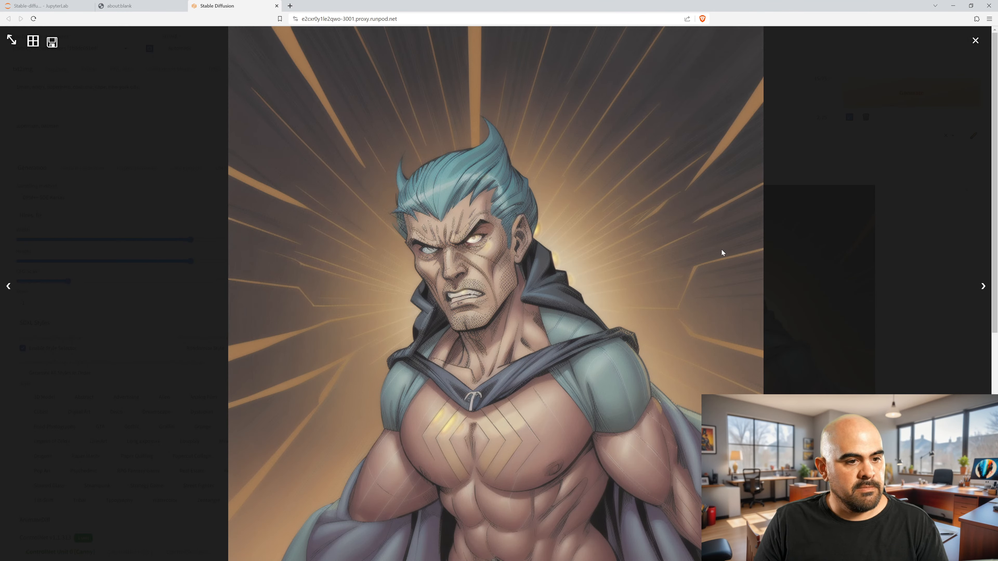
{"action": "left_click", "coordinate": [819, 249]}
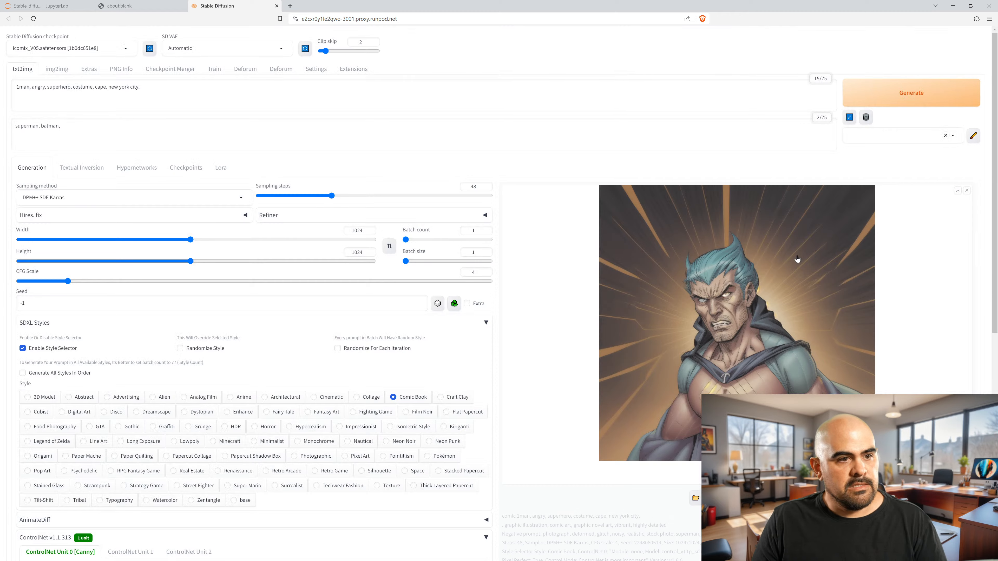
Step: Generate an image at 512 × 512 with Hires. fix enabled, using the 4x-AnimeSharp upscaler at 2×
{"action": "scroll", "coordinate": [185, 447], "scroll_direction": "down", "scroll_amount": 10}
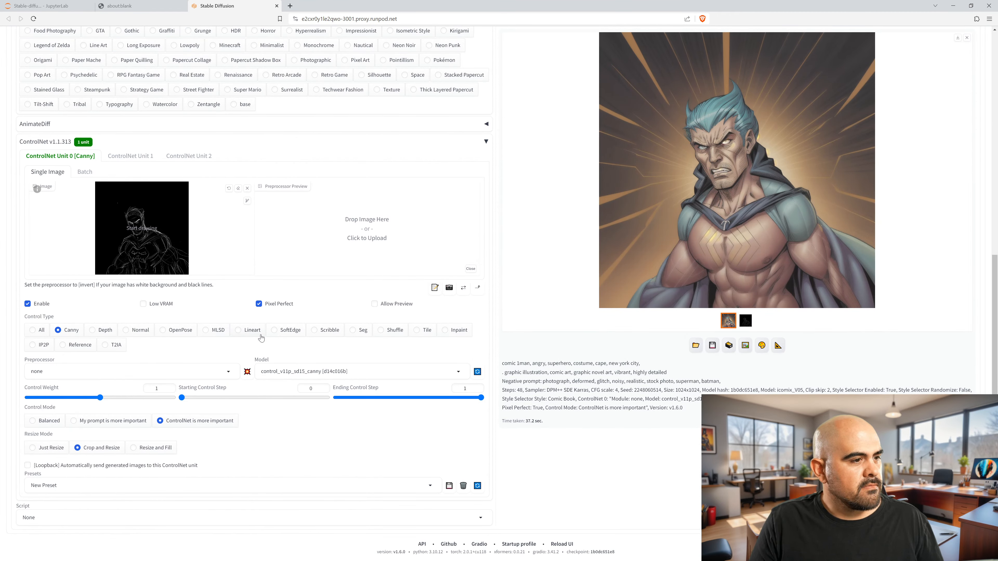
{"action": "scroll", "coordinate": [246, 348], "scroll_direction": "up", "scroll_amount": 10}
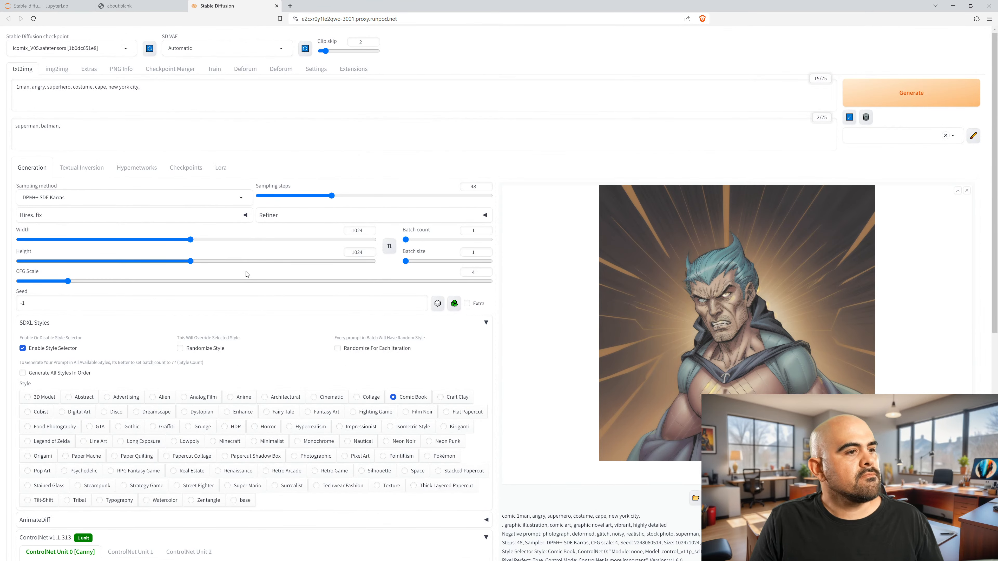
{"action": "left_click_drag", "start_coordinate": [191, 239], "coordinate": [101, 267]}
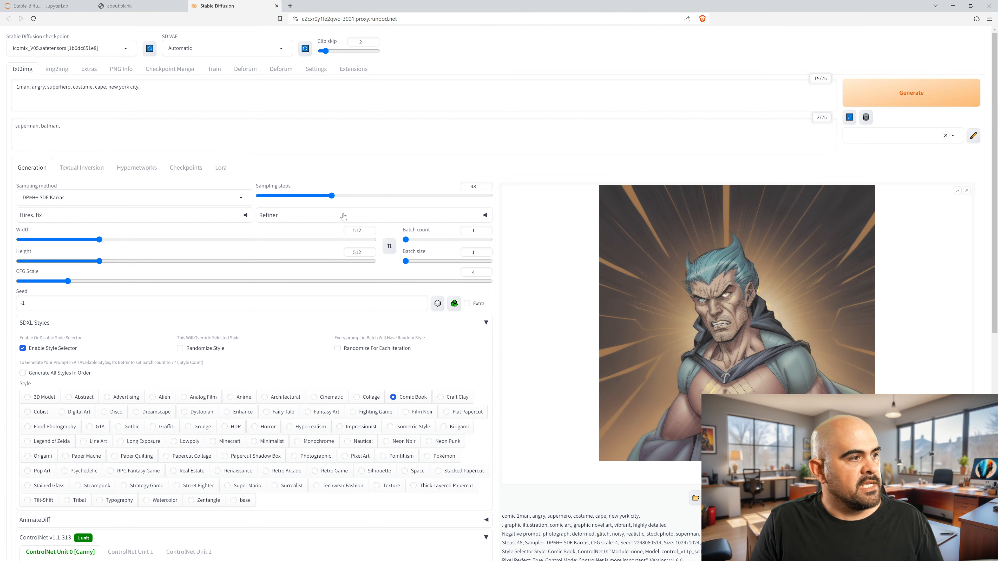
{"action": "left_click", "coordinate": [78, 216]}
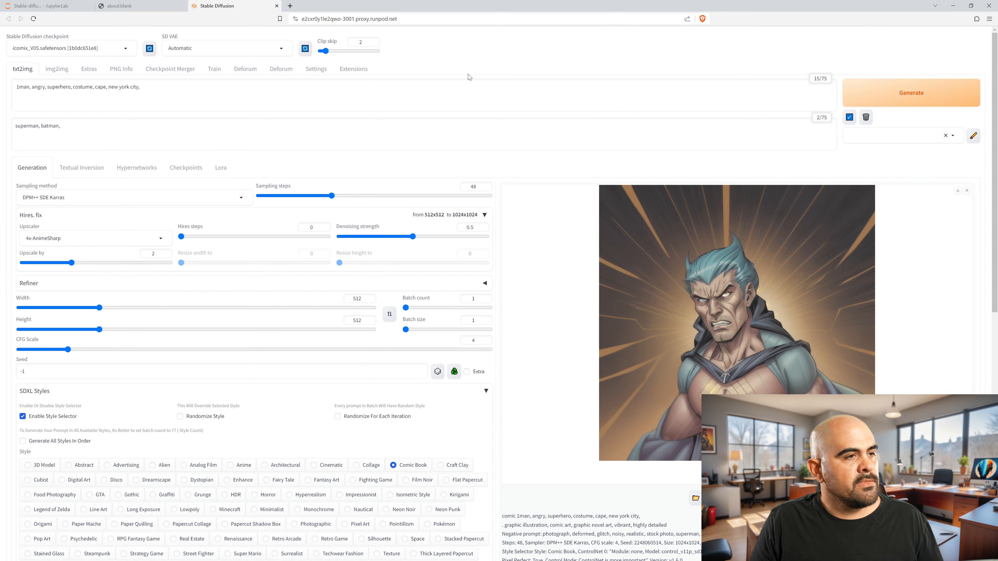
{"action": "left_click", "coordinate": [953, 89]}
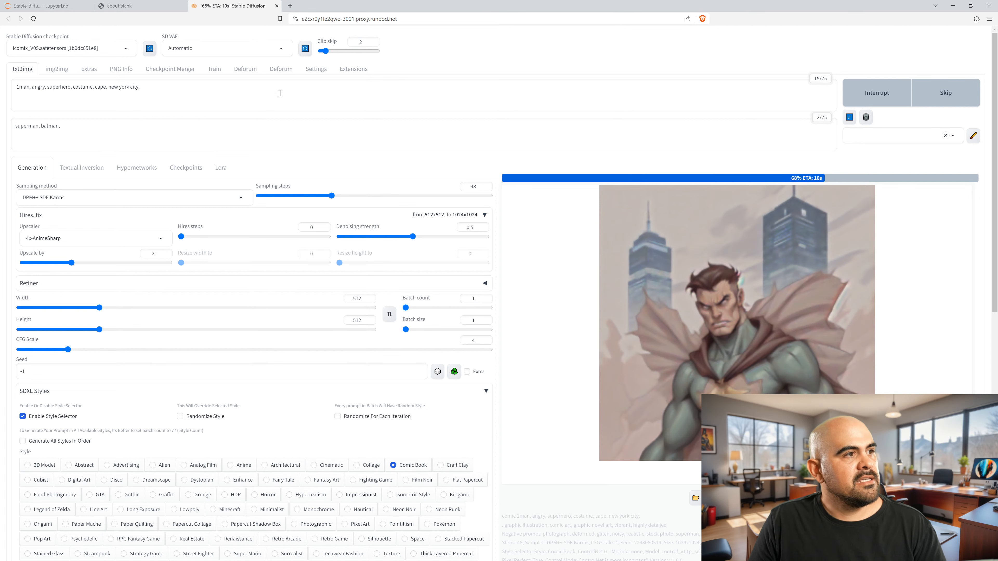
Step: Set the SD VAE to MoistMix.vae.pt and view the newly generated image enlarged
{"action": "left_click", "coordinate": [267, 48]}
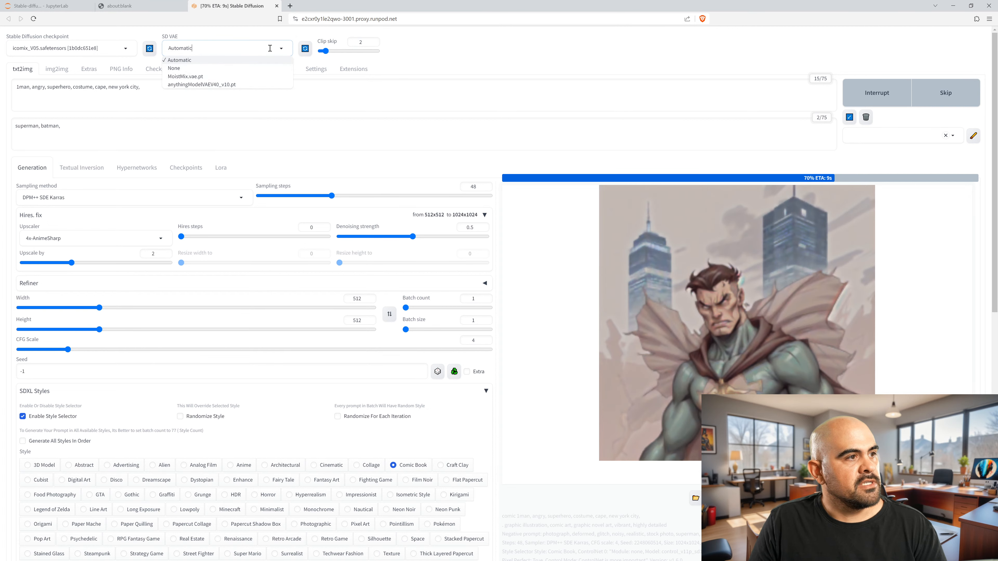
{"action": "left_click", "coordinate": [192, 77]}
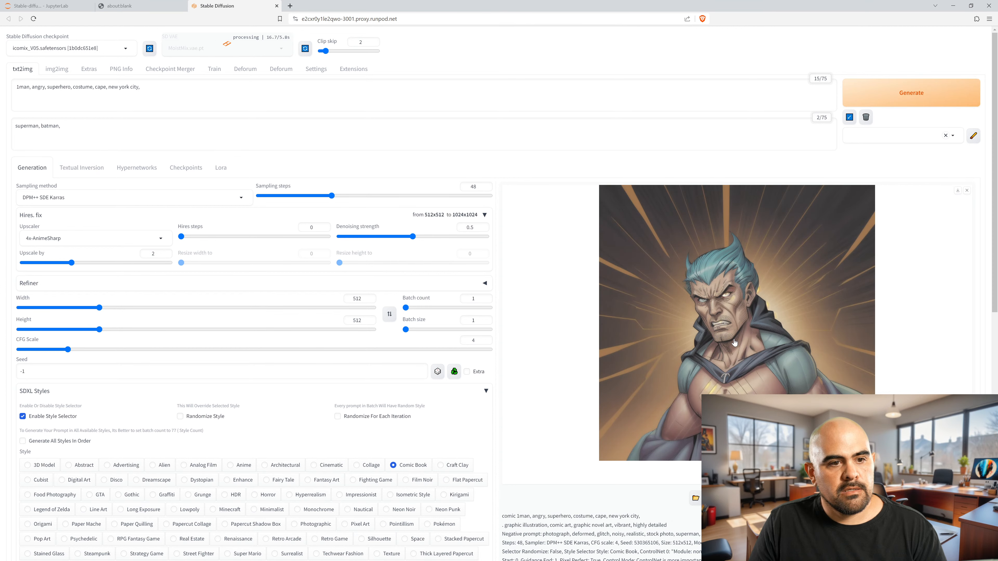
{"action": "left_click", "coordinate": [779, 285]}
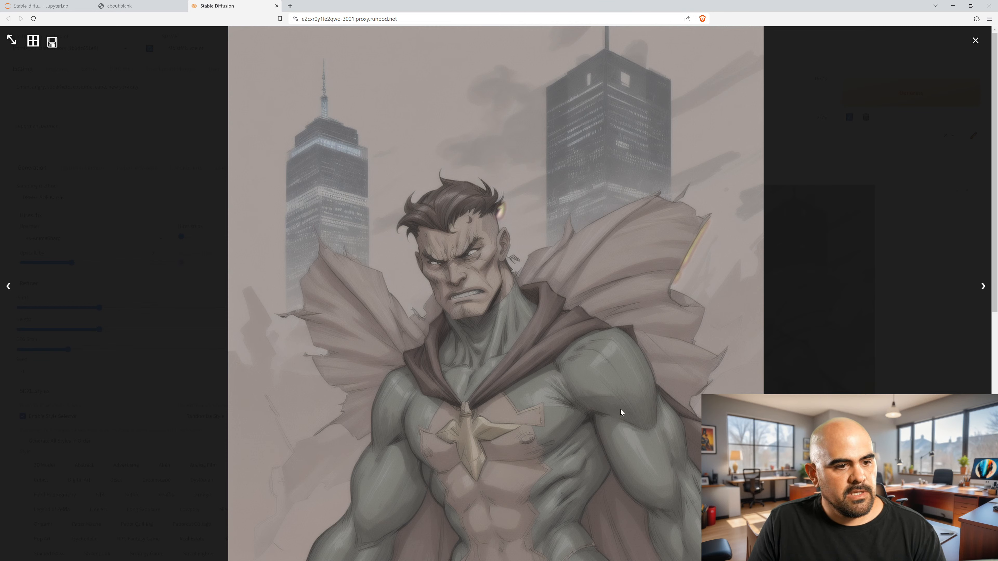
{"action": "left_click", "coordinate": [97, 237]}
Step: Generate a new image with ControlNet Unit 0's control mode set to Balanced, and view it enlarged
{"action": "scroll", "coordinate": [187, 286], "scroll_direction": "down", "scroll_amount": 10}
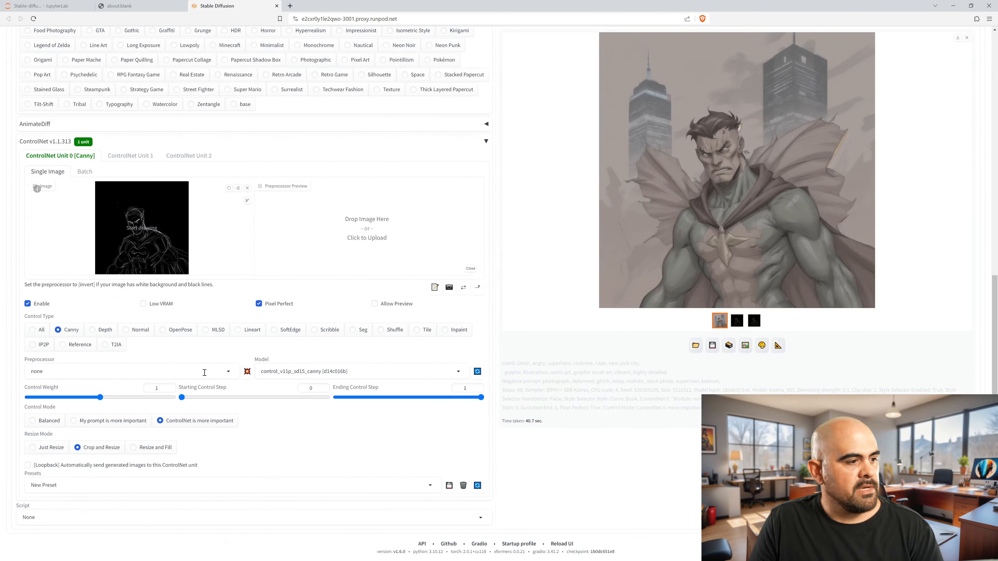
{"action": "left_click", "coordinate": [45, 422]}
{"action": "scroll", "coordinate": [714, 346], "scroll_direction": "up", "scroll_amount": 9}
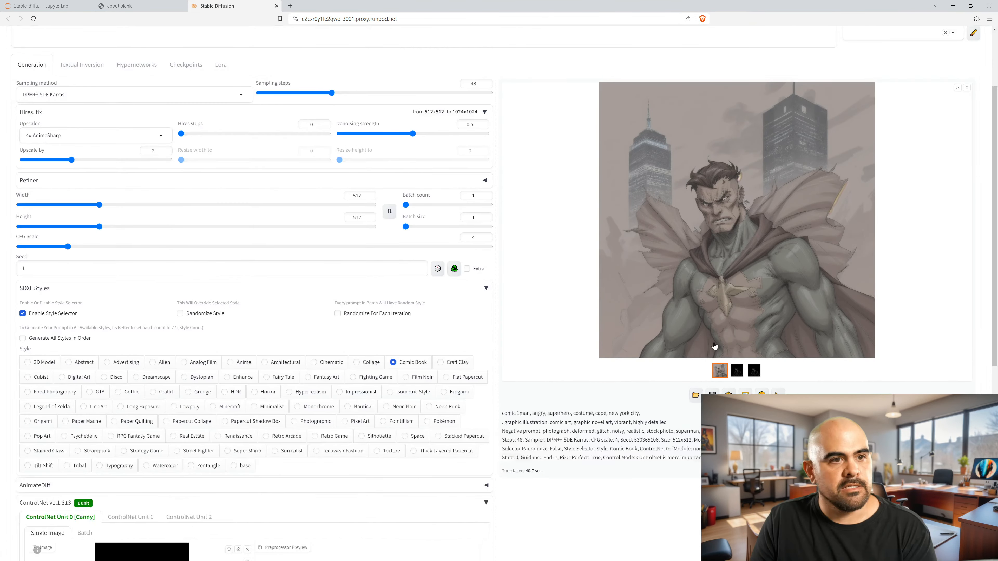
{"action": "scroll", "coordinate": [714, 346], "scroll_direction": "up", "scroll_amount": 3}
{"action": "left_click", "coordinate": [877, 95]}
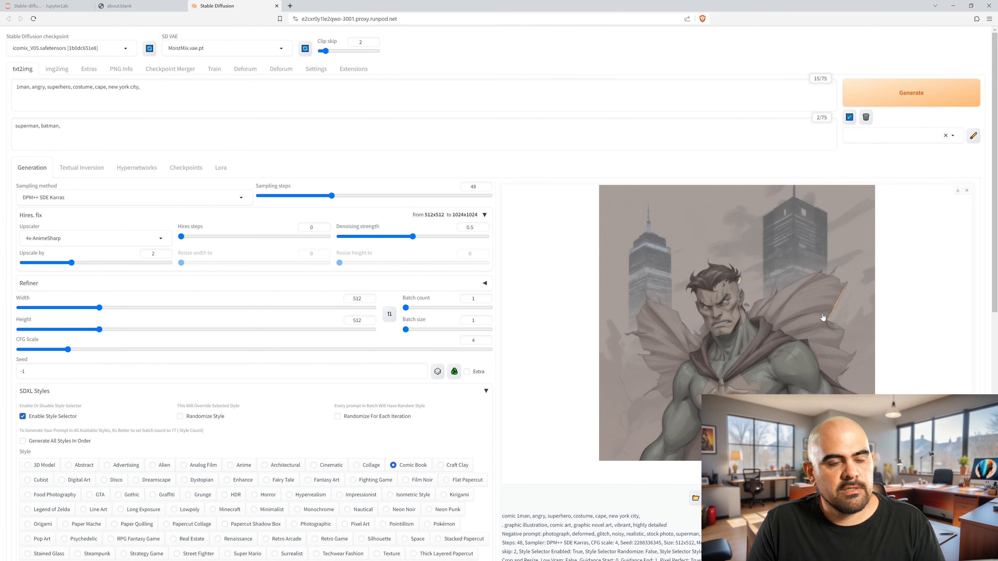
{"action": "left_click", "coordinate": [821, 290]}
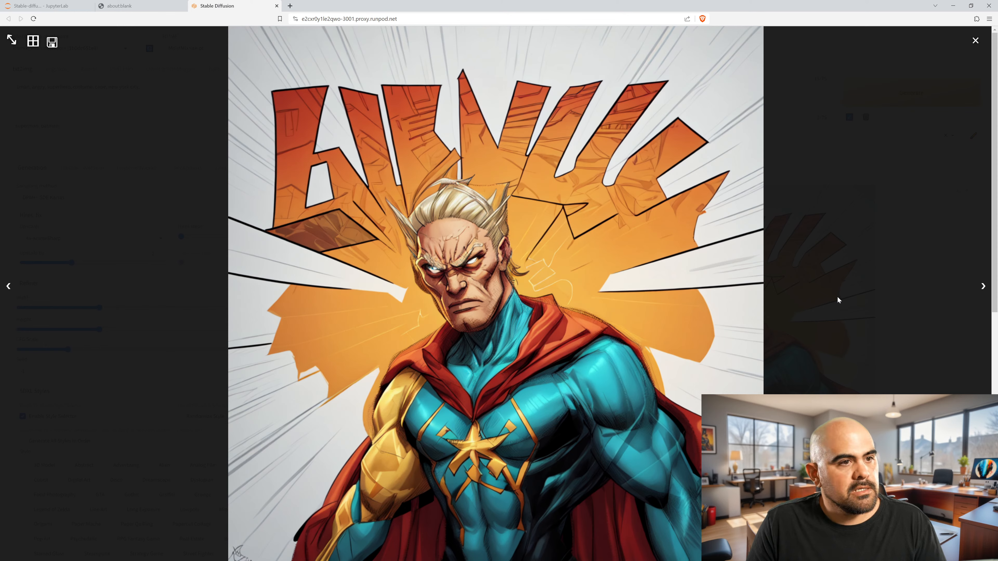
{"action": "left_click", "coordinate": [856, 283]}
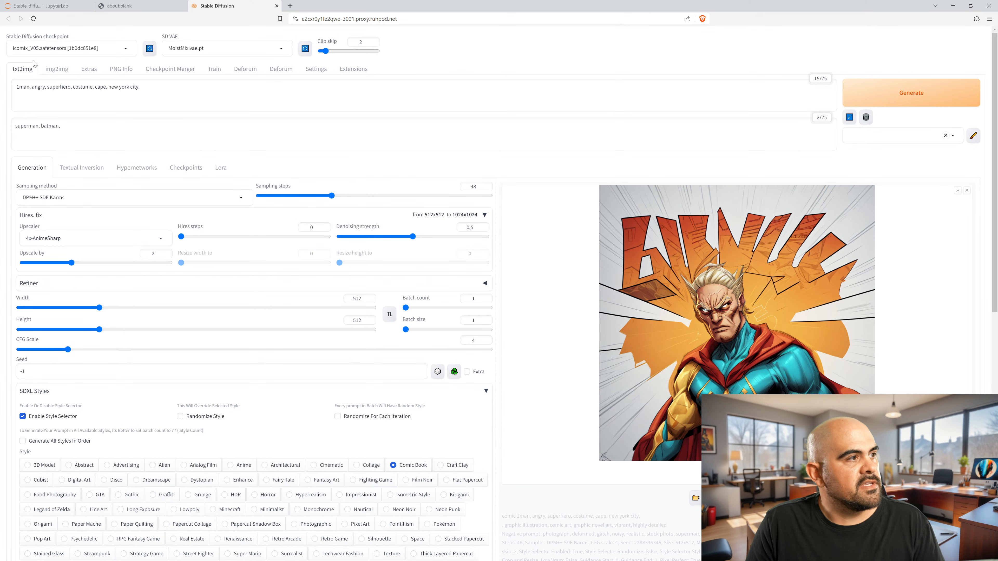
Step: Load the arthemyComics_v50.safetensors checkpoint and set the sampling method to DPM++ 3M SDE Karras
{"action": "left_click", "coordinate": [42, 48]}
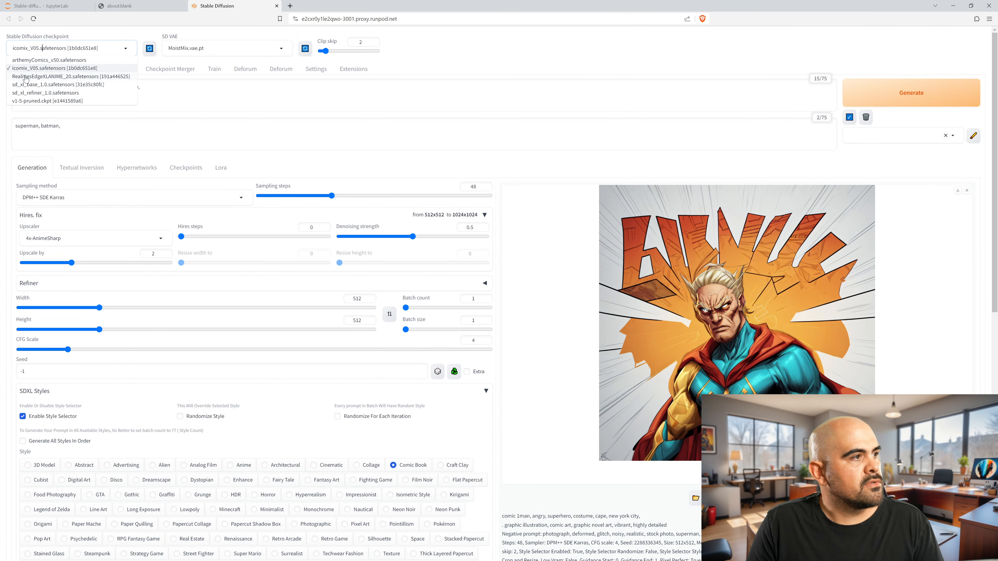
{"action": "left_click", "coordinate": [41, 61]}
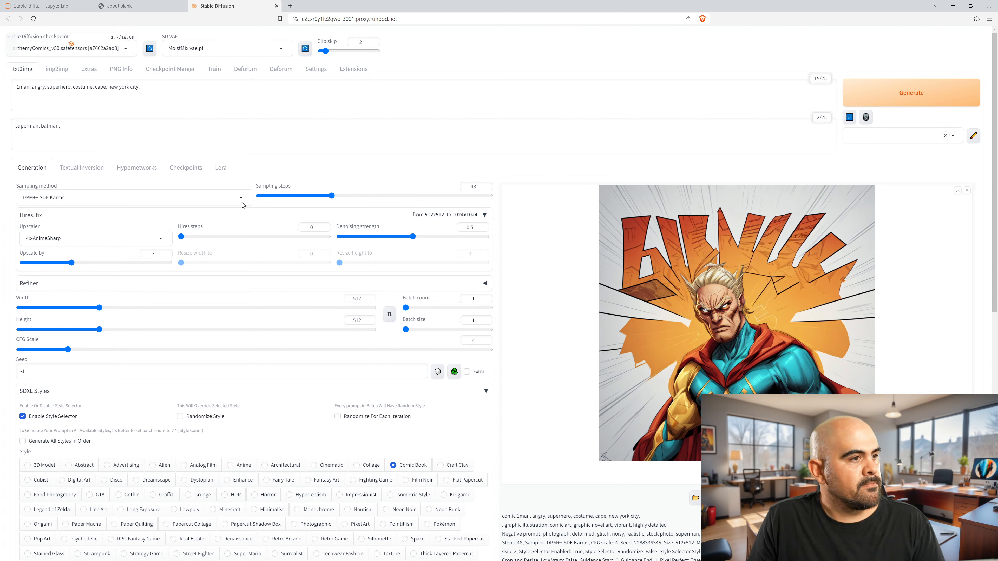
{"action": "left_click", "coordinate": [231, 197]}
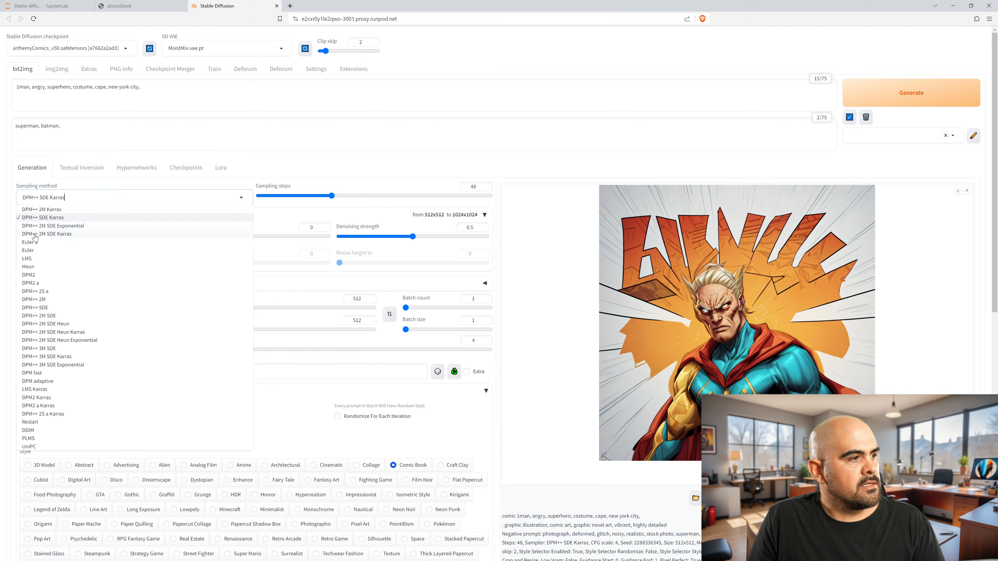
{"action": "left_click", "coordinate": [54, 235]}
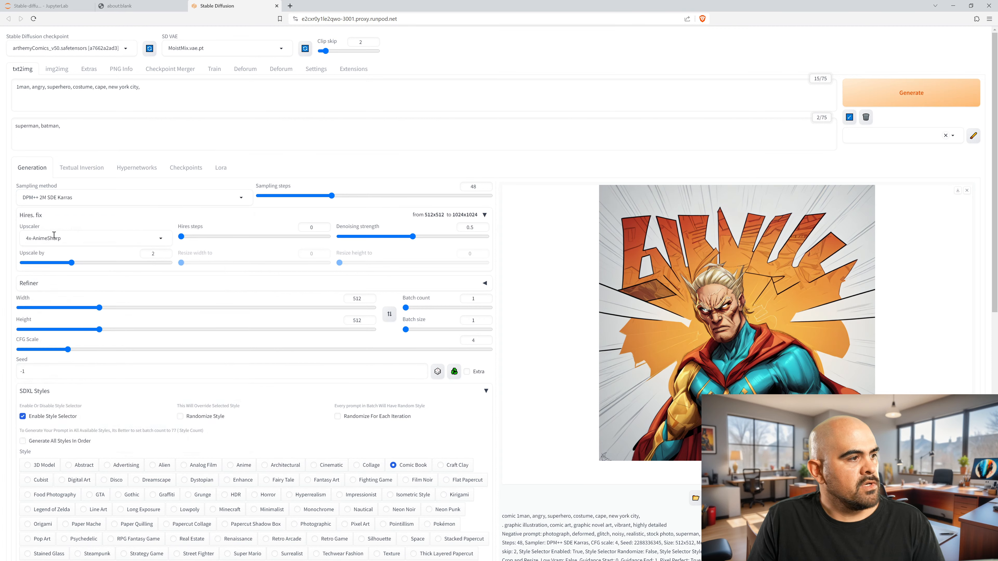
{"action": "left_click", "coordinate": [161, 199]}
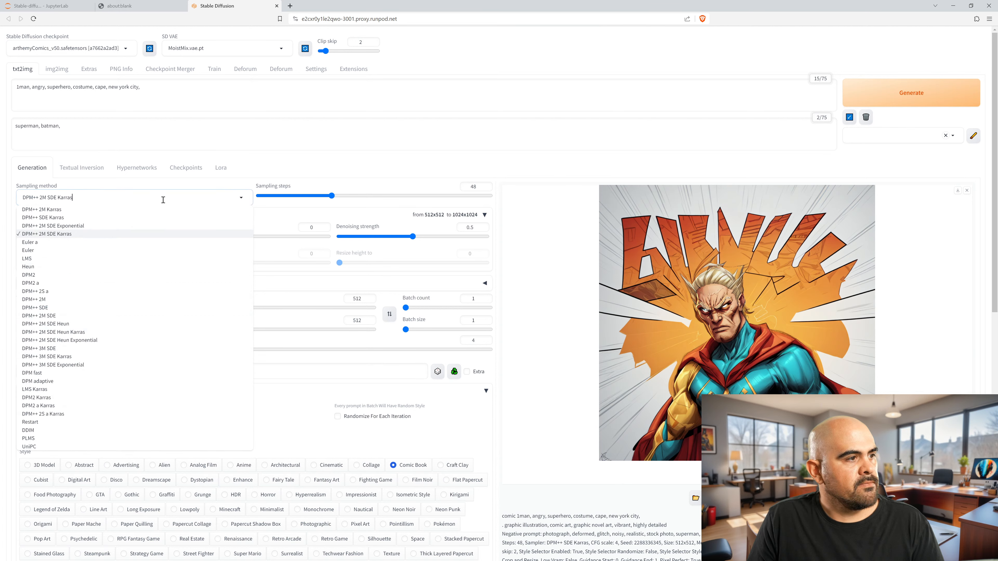
{"action": "left_click", "coordinate": [58, 357]}
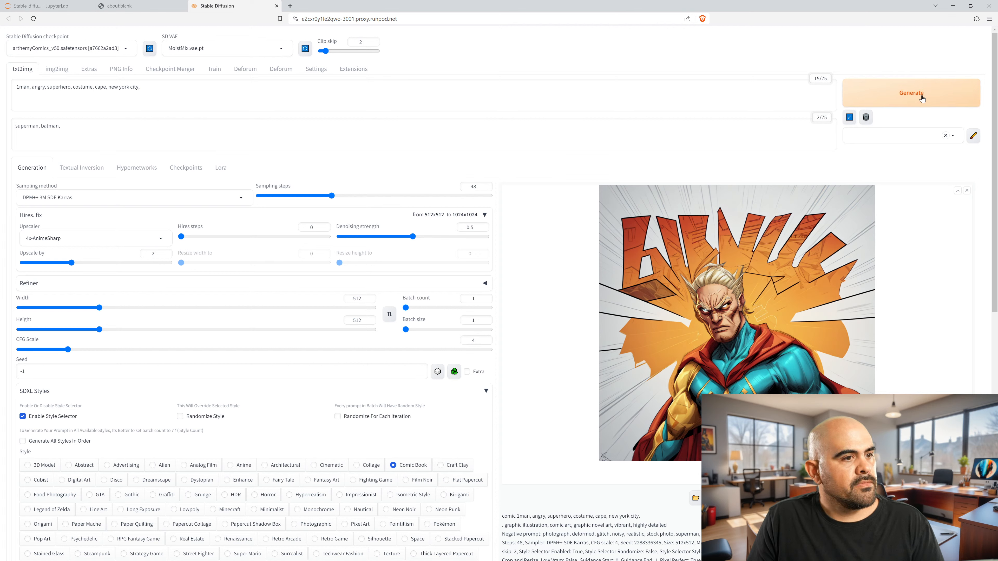
Step: Generate an image with the CFG Scale set to 7 and view the result enlarged
{"action": "left_click_drag", "start_coordinate": [67, 349], "coordinate": [117, 349]}
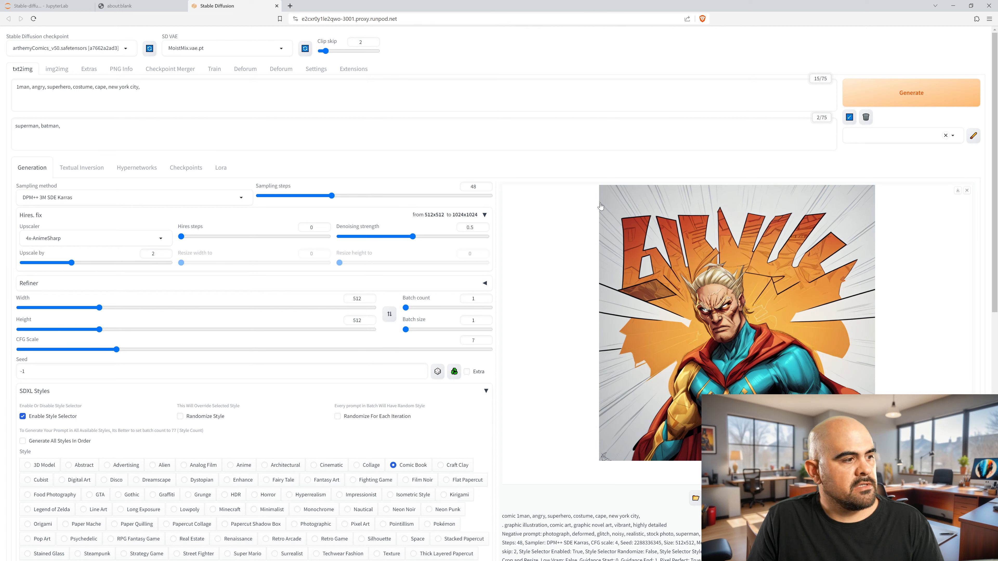
{"action": "left_click", "coordinate": [900, 92]}
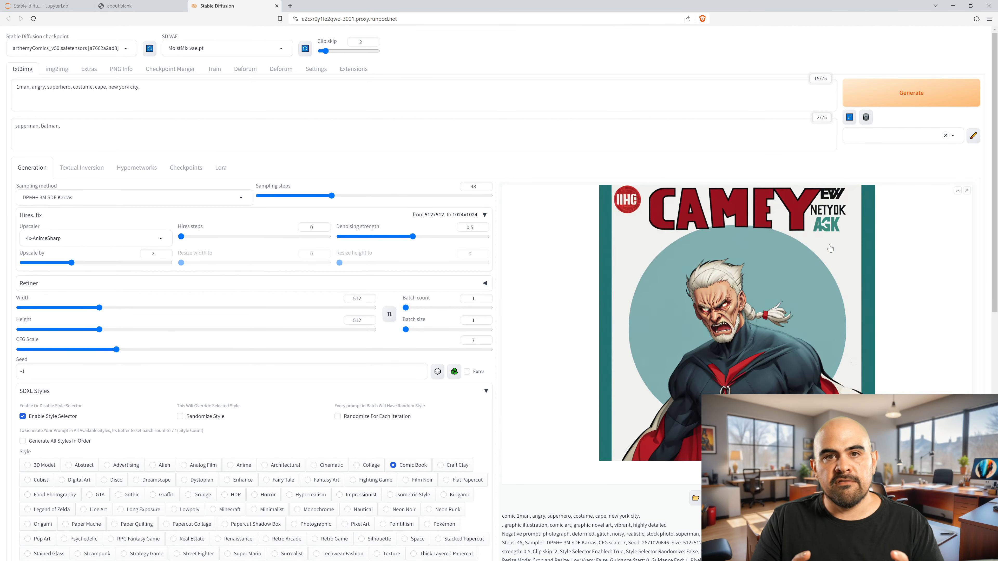
{"action": "left_click", "coordinate": [651, 320]}
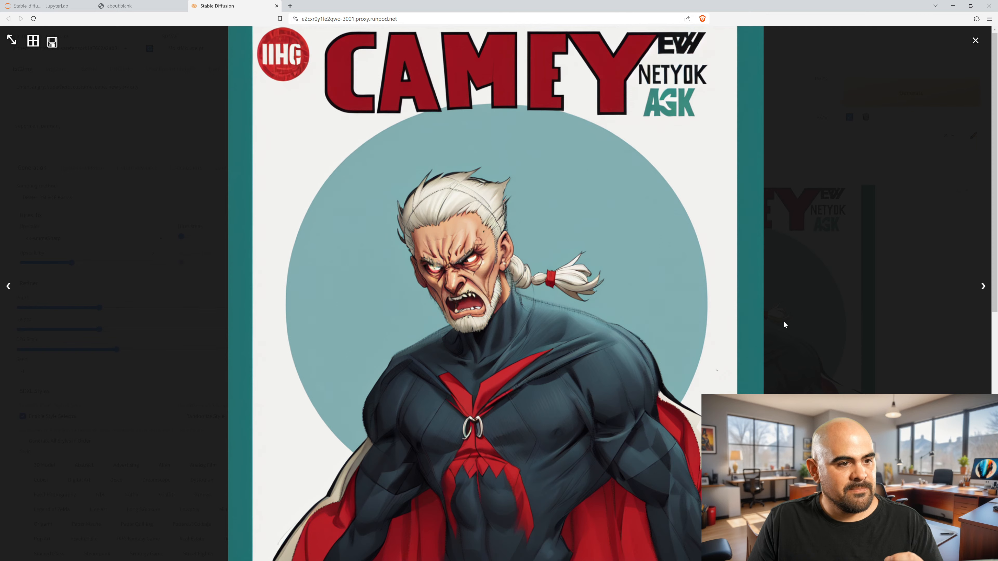
{"action": "left_click", "coordinate": [797, 286]}
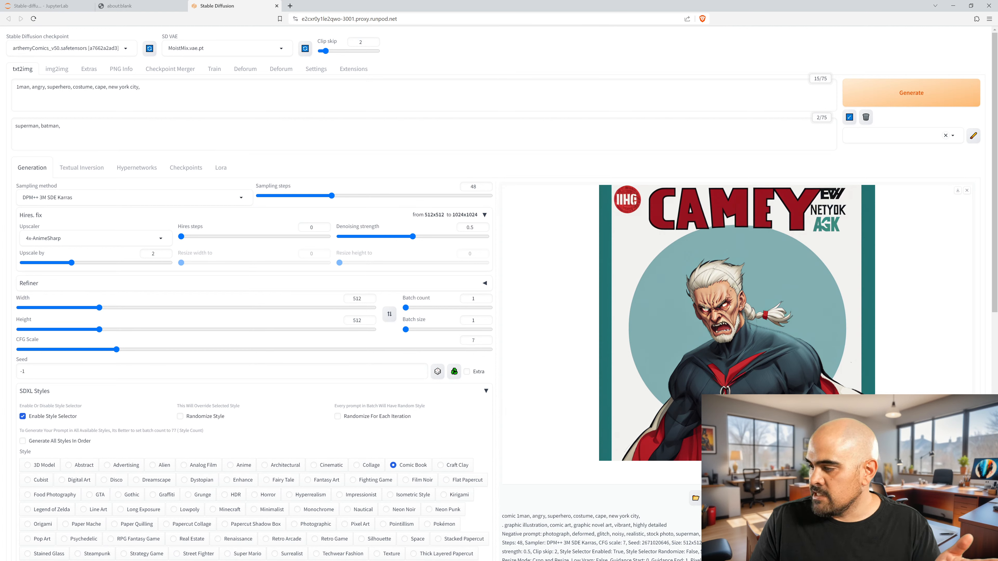
Step: Open the local image 00007-3207292515.png in a new browser tab and magnify it
{"action": "left_click_drag", "start_coordinate": [384, 3], "coordinate": [381, 5]}
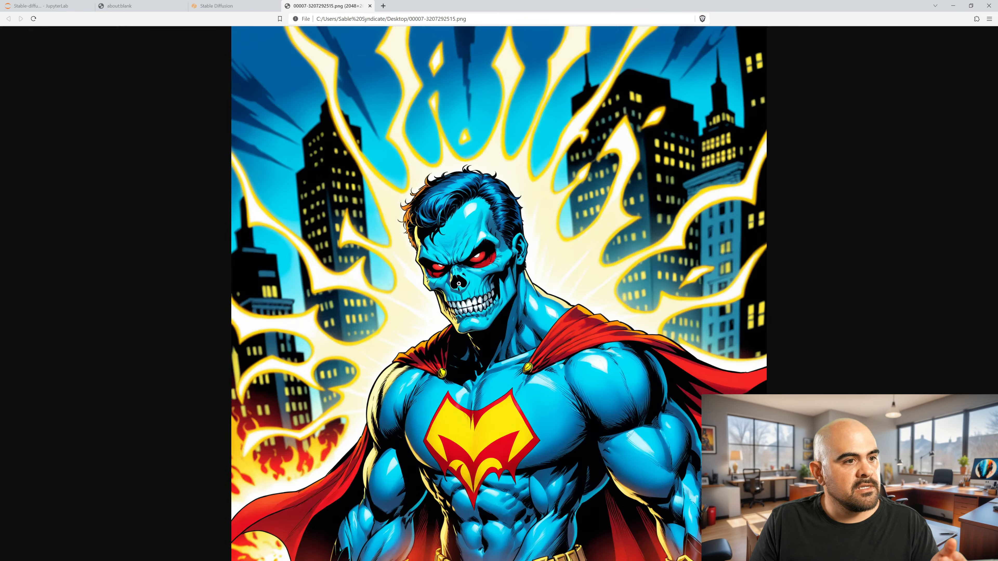
{"action": "left_click", "coordinate": [435, 197]}
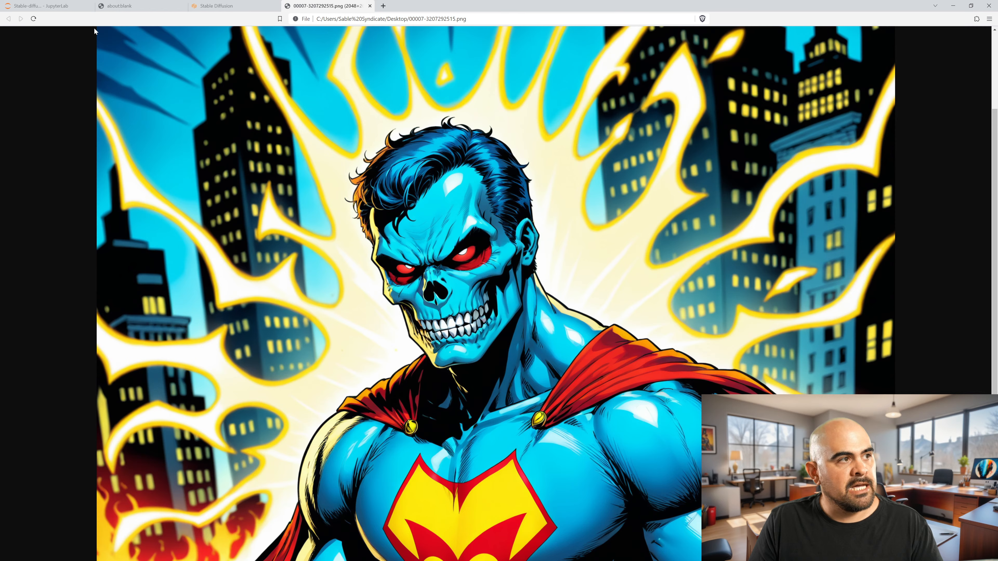
Step: Close the about:blank browser tab and return to the Stable Diffusion page
{"action": "left_click", "coordinate": [53, 6]}
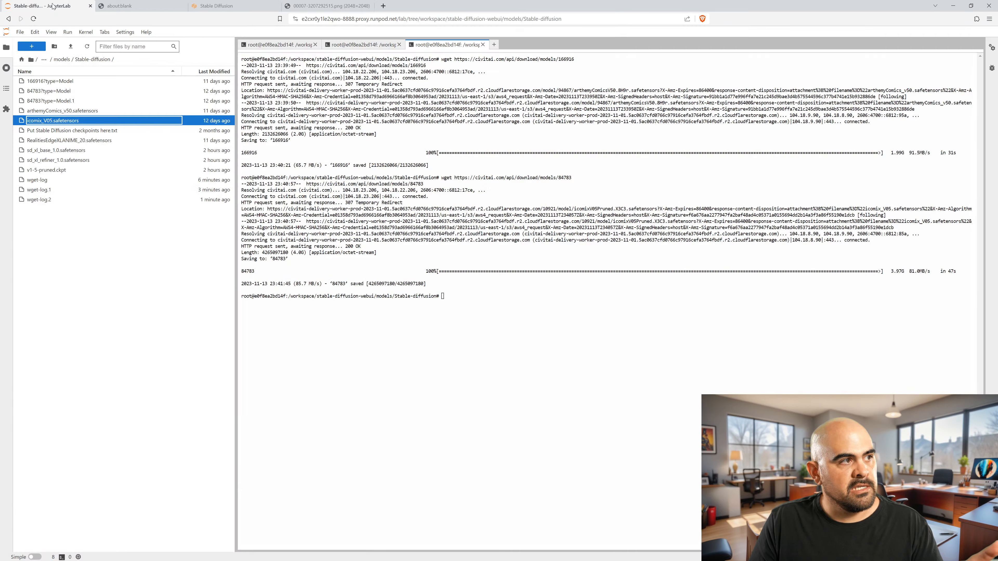
{"action": "left_click", "coordinate": [138, 6]}
{"action": "left_click", "coordinate": [220, 6]}
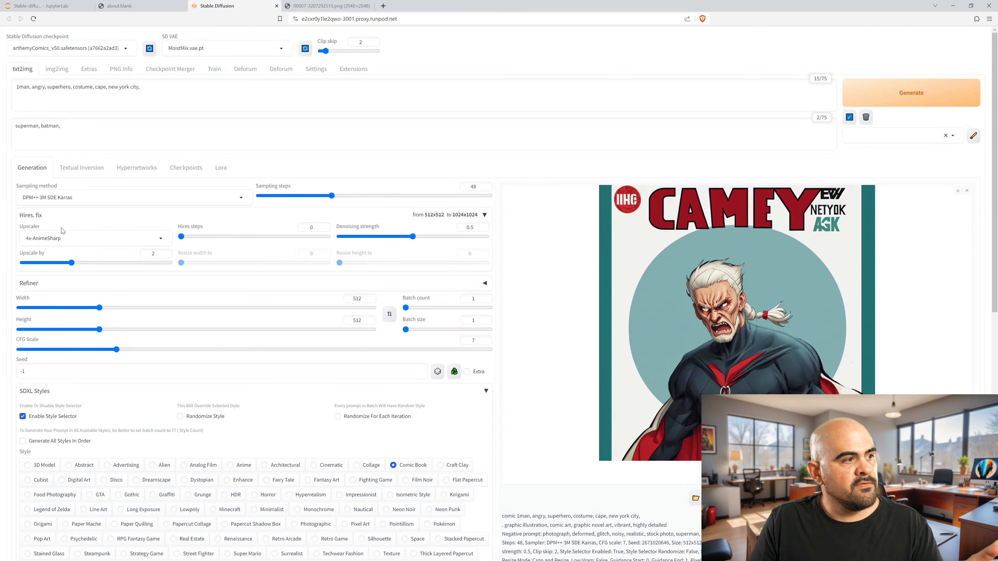
{"action": "left_click", "coordinate": [185, 6]}
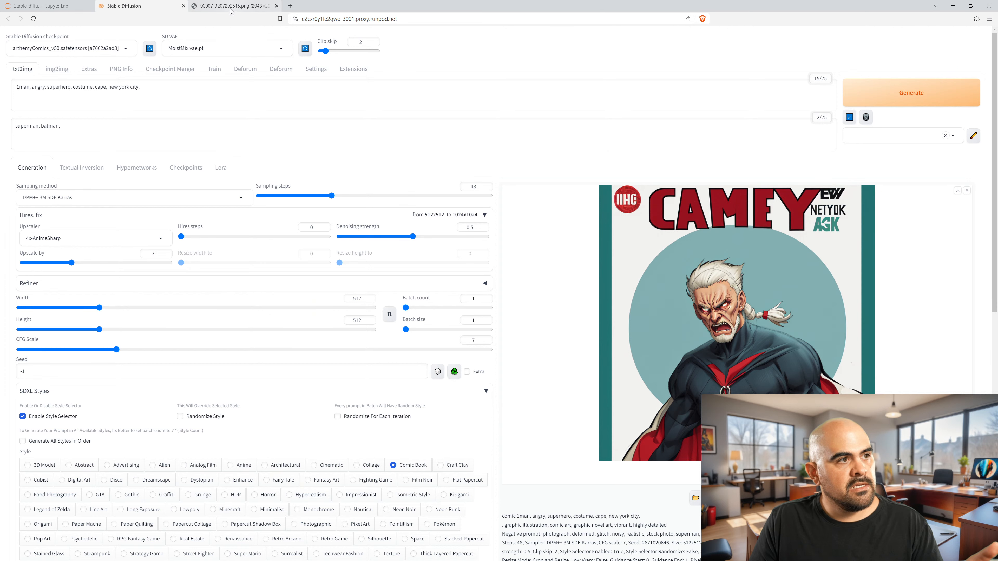
Step: Examine the local image 00005-3576558063.png magnified in its own browser tab, from the skyline down to the belt
{"action": "left_click", "coordinate": [232, 7]}
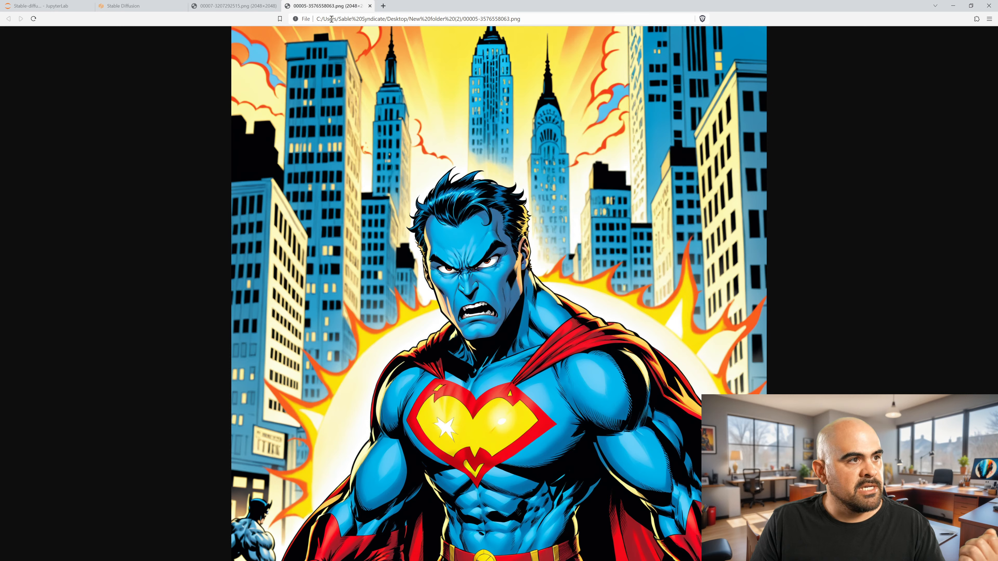
{"action": "left_click", "coordinate": [517, 231]}
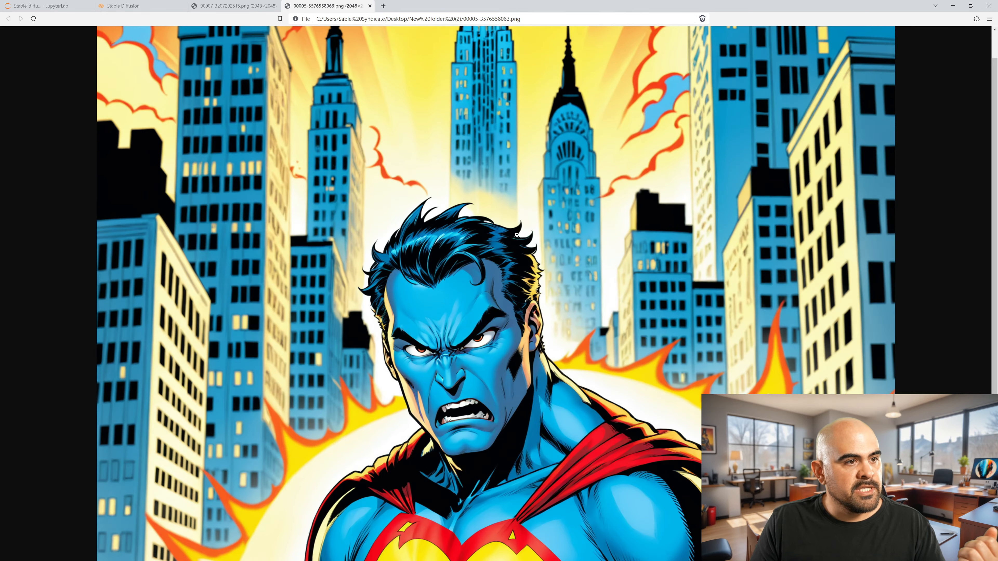
{"action": "scroll", "coordinate": [518, 231], "scroll_direction": "down", "scroll_amount": 3}
{"action": "scroll", "coordinate": [485, 356], "scroll_direction": "down", "scroll_amount": 2}
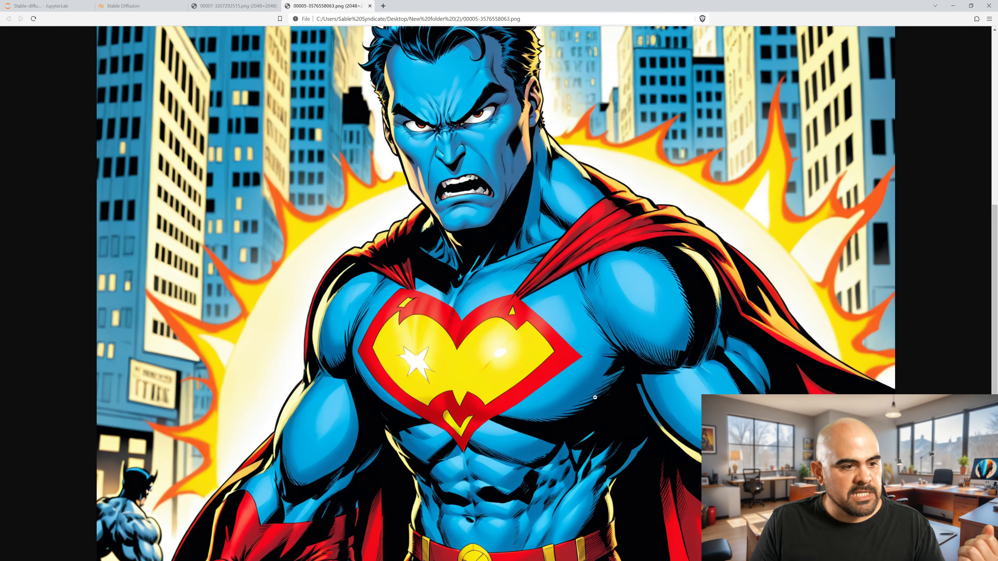
Step: Finish viewing the image 00005-3576558063.png and close both local image tabs to return to the Stable Diffusion page
{"action": "scroll", "coordinate": [383, 145], "scroll_direction": "up", "scroll_amount": 6}
{"action": "scroll", "coordinate": [383, 146], "scroll_direction": "down", "scroll_amount": 6}
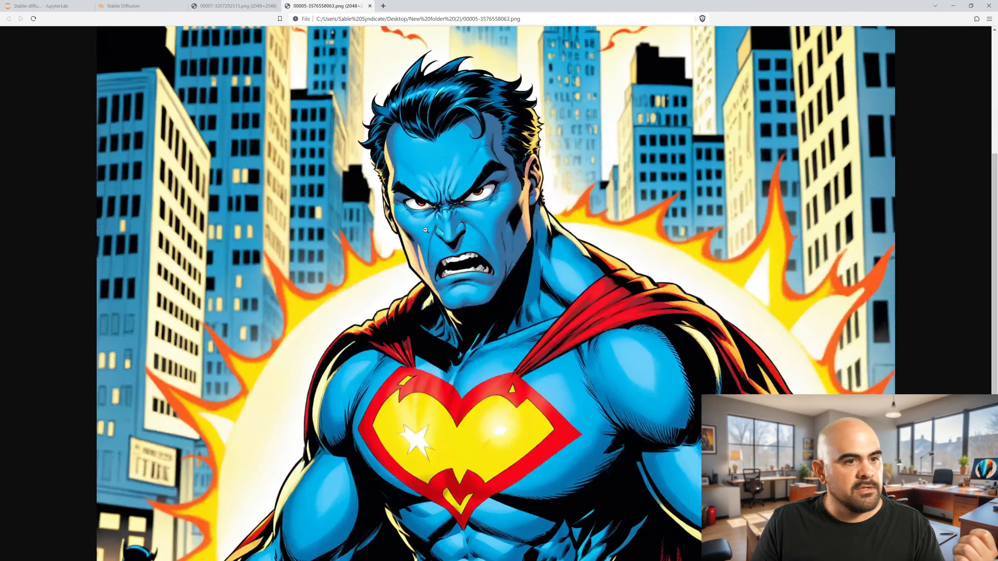
{"action": "left_click", "coordinate": [370, 6]}
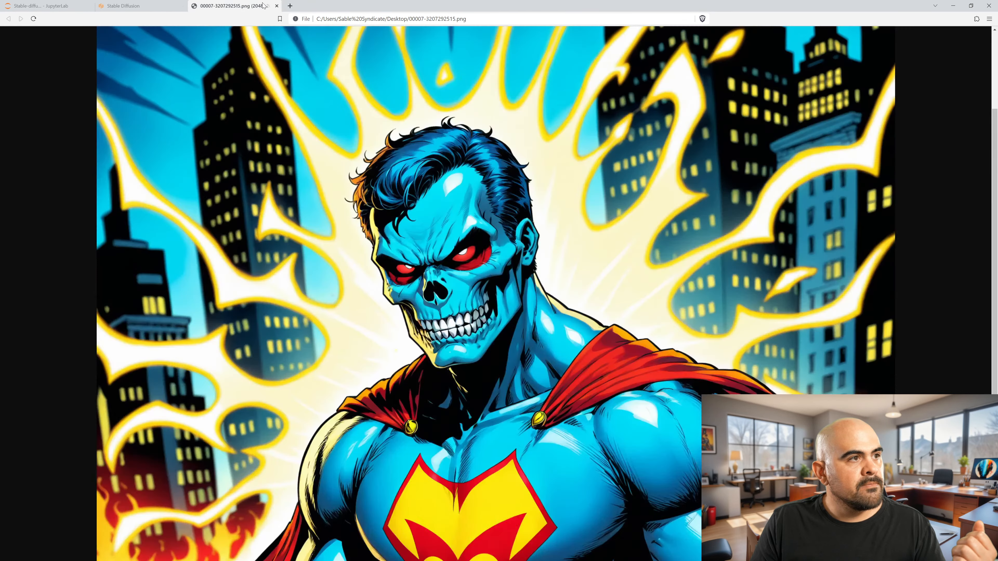
{"action": "left_click", "coordinate": [277, 6]}
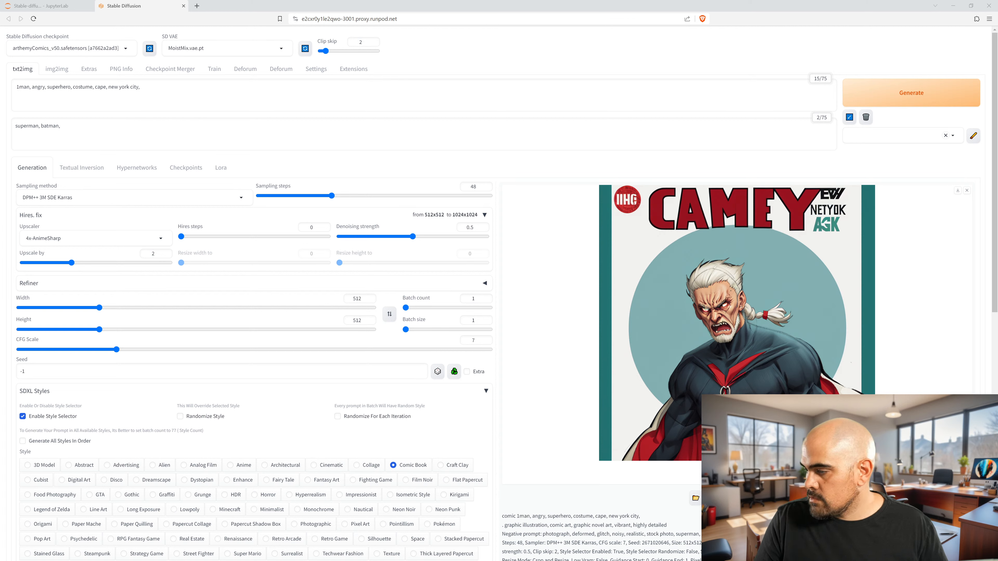
Step: Open the local image 00008-4071424267.png in a new browser tab and examine it magnified from the face down to the torso
{"action": "key", "text": "ctrl+l"}
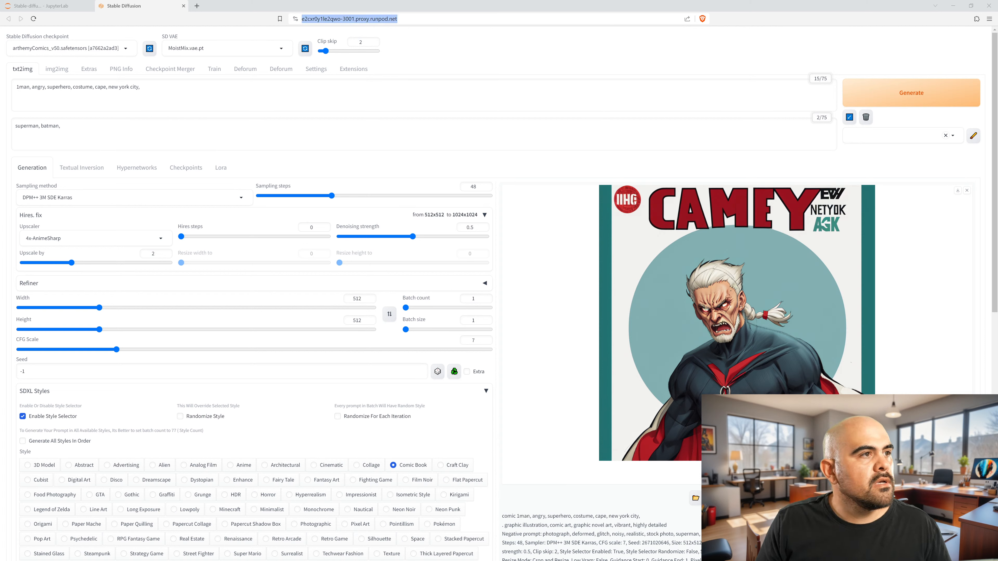
{"action": "key", "text": "Escape"}
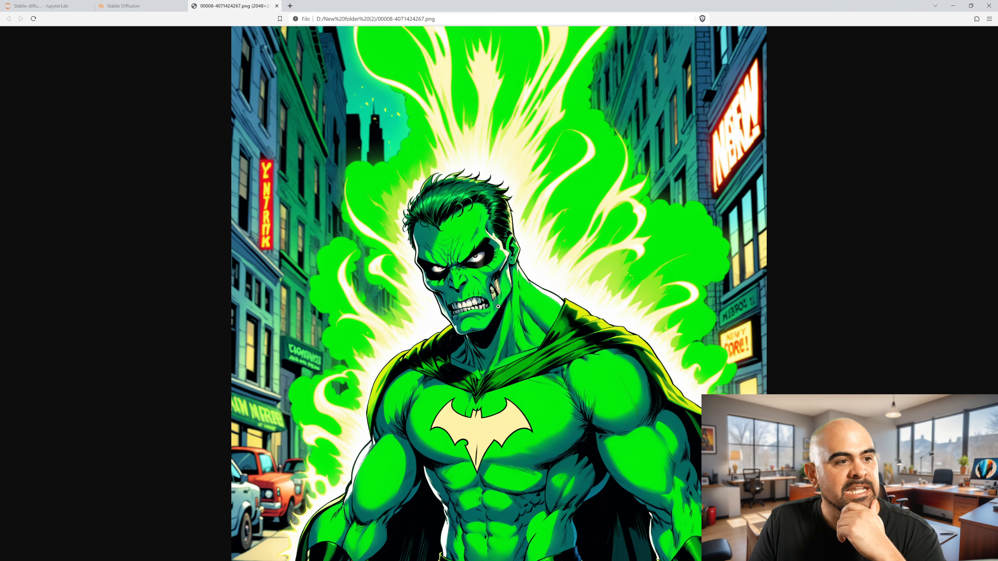
{"action": "left_click", "coordinate": [472, 262]}
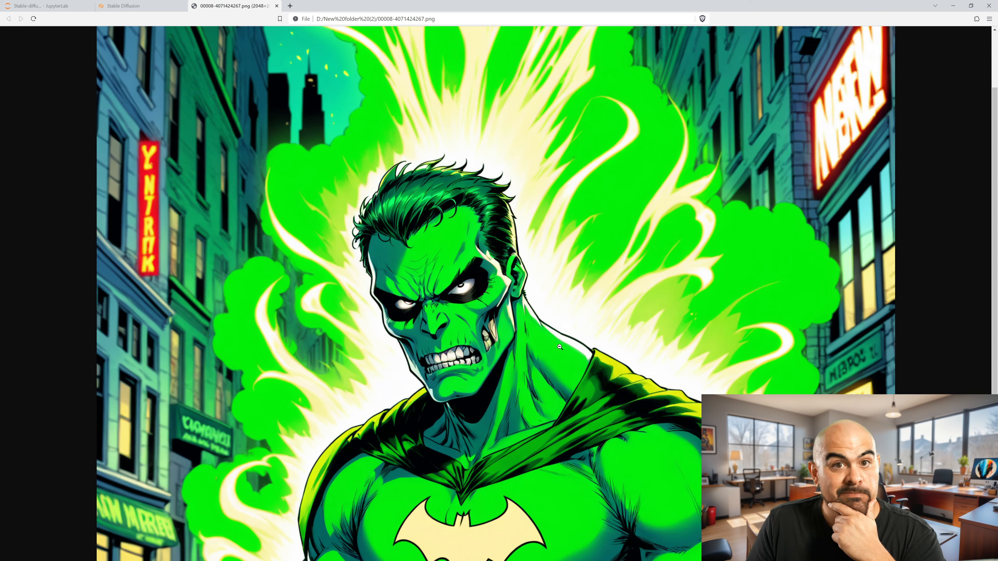
{"action": "scroll", "coordinate": [558, 347], "scroll_direction": "down", "scroll_amount": 3}
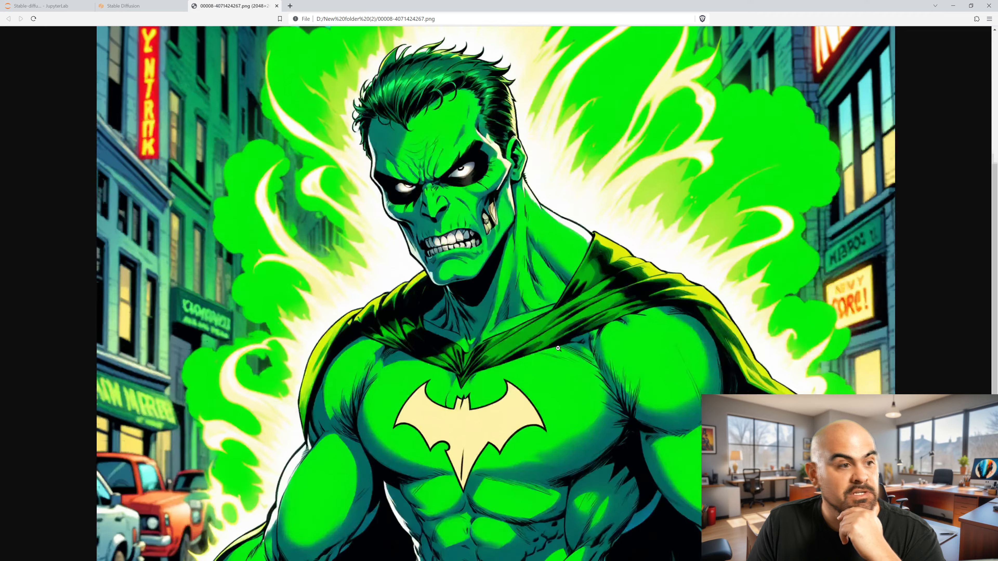
{"action": "scroll", "coordinate": [559, 388], "scroll_direction": "down", "scroll_amount": 2}
{"action": "scroll", "coordinate": [558, 387], "scroll_direction": "down", "scroll_amount": 1}
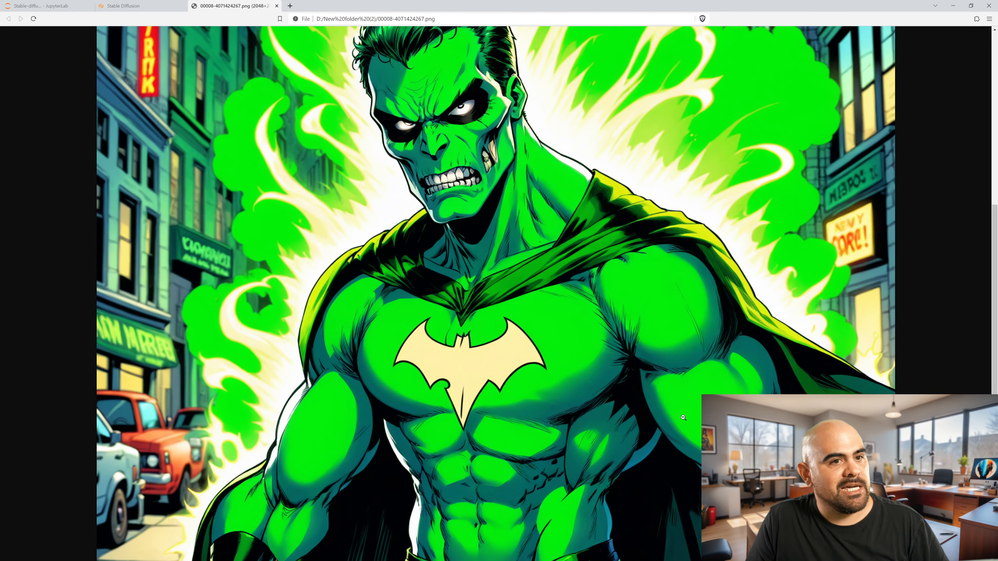
{"action": "scroll", "coordinate": [545, 380], "scroll_direction": "up", "scroll_amount": 4}
{"action": "scroll", "coordinate": [545, 379], "scroll_direction": "down", "scroll_amount": 4}
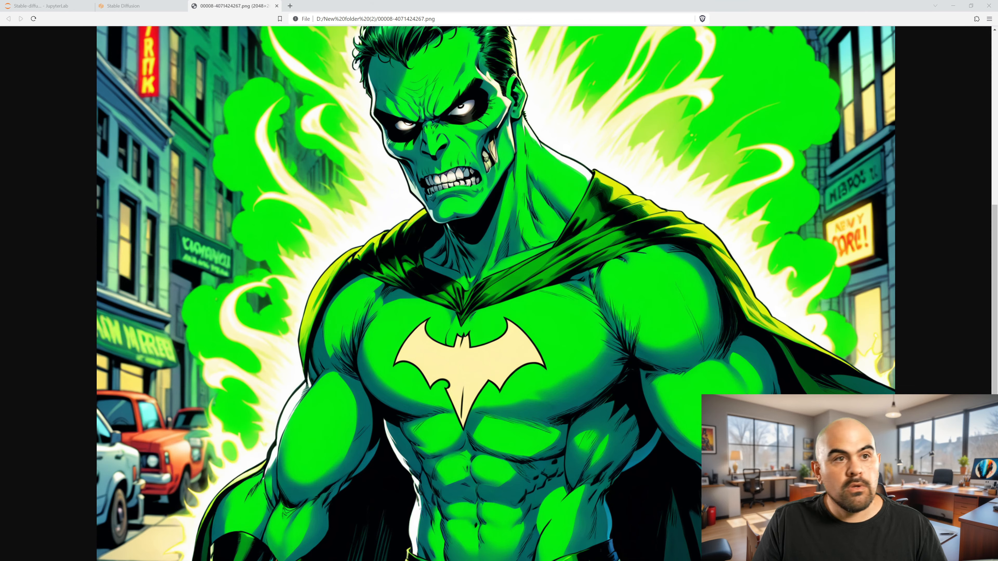
Step: Open the local image y.jpg in another browser tab and magnify it around the face and chest
{"action": "left_click_drag", "start_coordinate": [424, 18], "coordinate": [424, 8]}
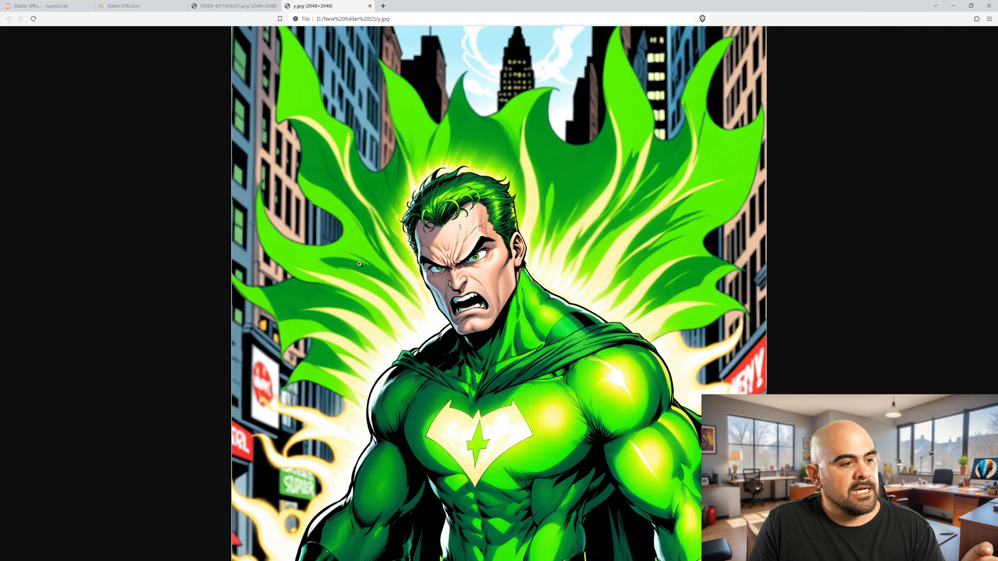
{"action": "left_click", "coordinate": [489, 301]}
{"action": "scroll", "coordinate": [556, 355], "scroll_direction": "down", "scroll_amount": 4}
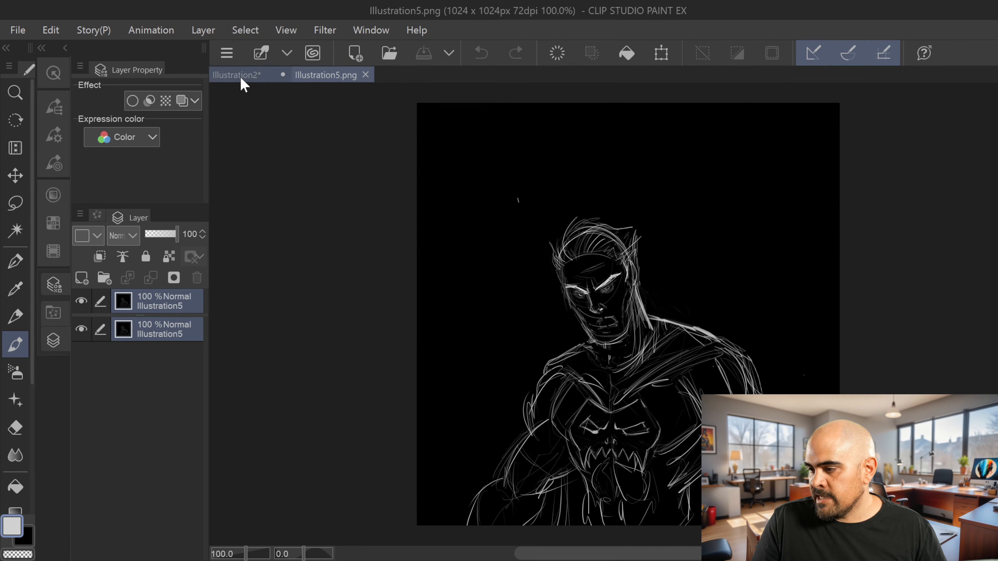
Step: Switch to the Illustration2 drawing in Clip Studio Paint and outline the outer and lower edge of the left-hand pectoral with the Pen tool
{"action": "left_click", "coordinate": [241, 77]}
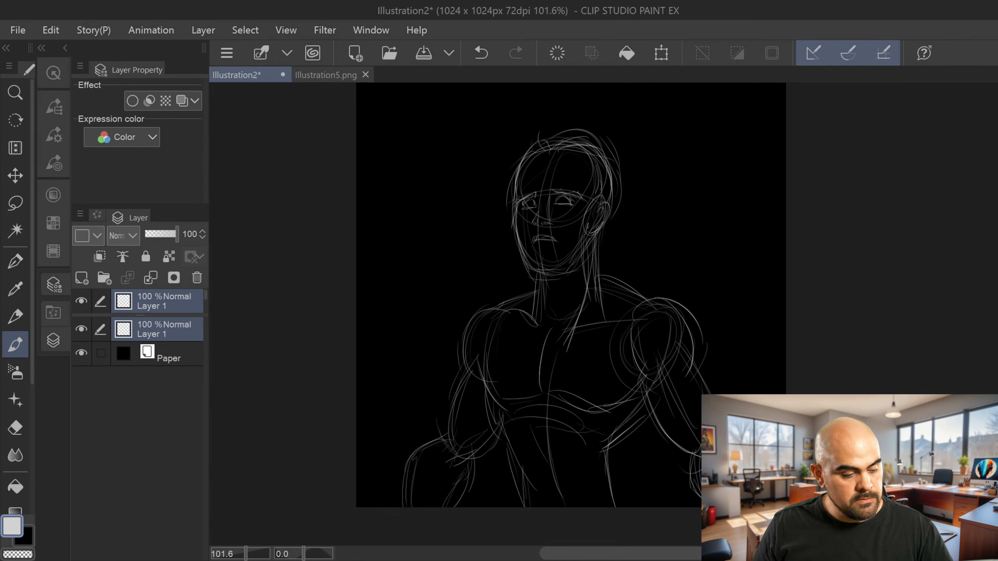
{"action": "key", "text": "p"}
{"action": "scroll", "coordinate": [665, 369], "scroll_direction": "up", "scroll_amount": 1}
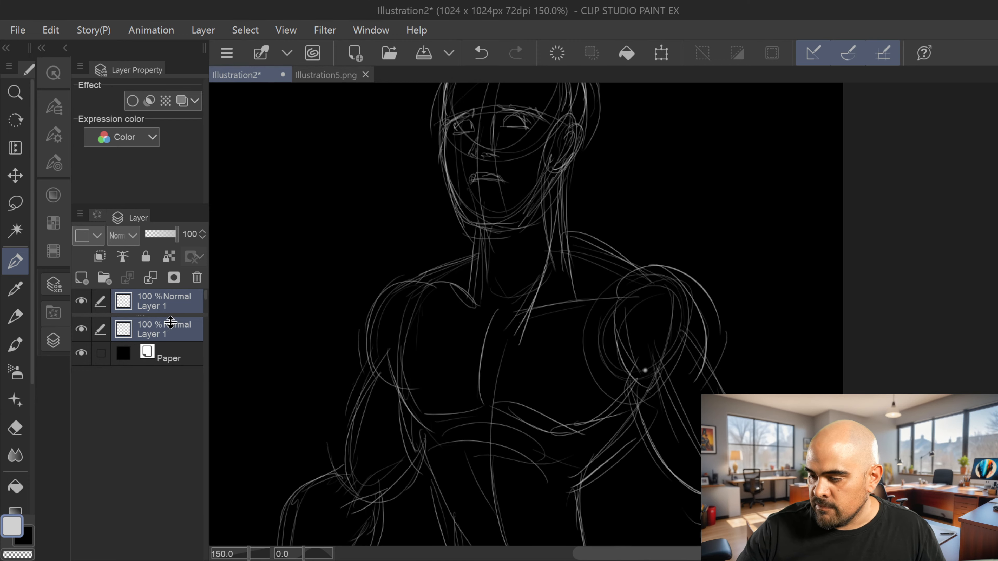
{"action": "left_click_drag", "start_coordinate": [409, 307], "coordinate": [401, 398]}
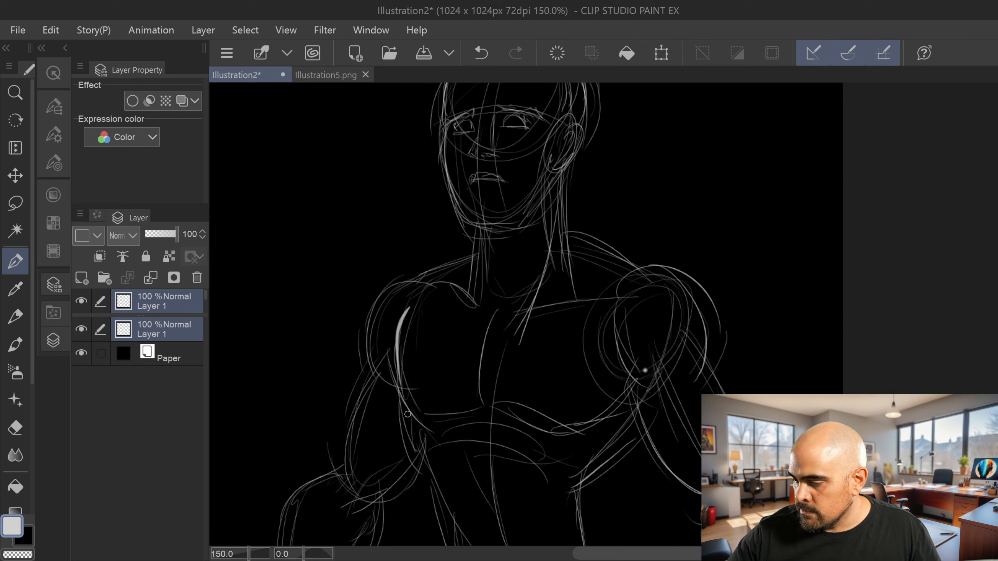
{"action": "key", "text": "ctrl+z"}
{"action": "mouse_move", "coordinate": [401, 315]}
{"action": "left_mouse_down"}
{"action": "mouse_move", "coordinate": [411, 409]}
{"action": "mouse_move", "coordinate": [475, 409]}
{"action": "left_mouse_up"}
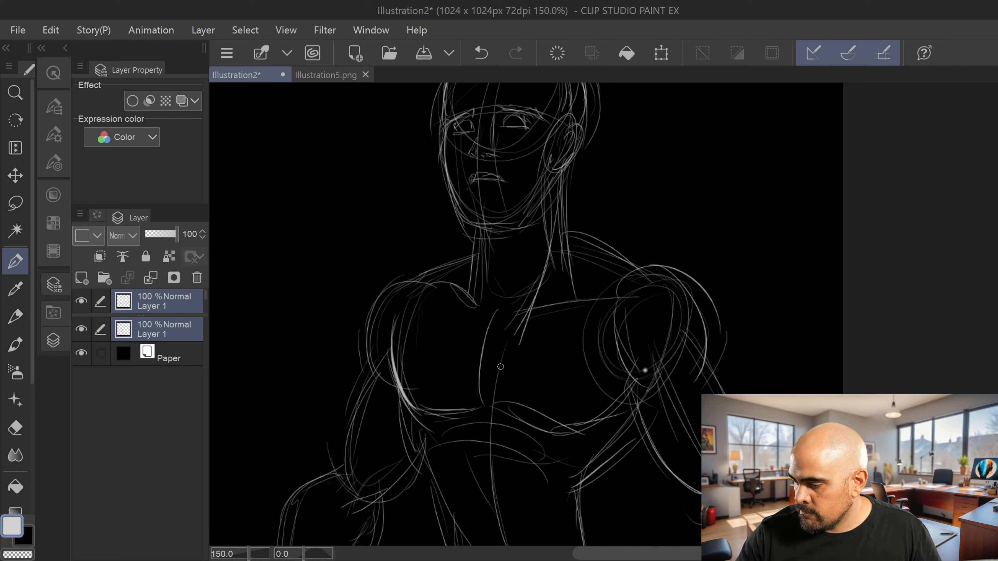
Step: Draw bold pen lines over the chest's centre line, the right-hand pectoral outline and the collarbones
{"action": "mouse_move", "coordinate": [494, 315]}
{"action": "left_mouse_down"}
{"action": "mouse_move", "coordinate": [481, 412]}
{"action": "mouse_move", "coordinate": [483, 386]}
{"action": "mouse_move", "coordinate": [564, 420]}
{"action": "left_mouse_up"}
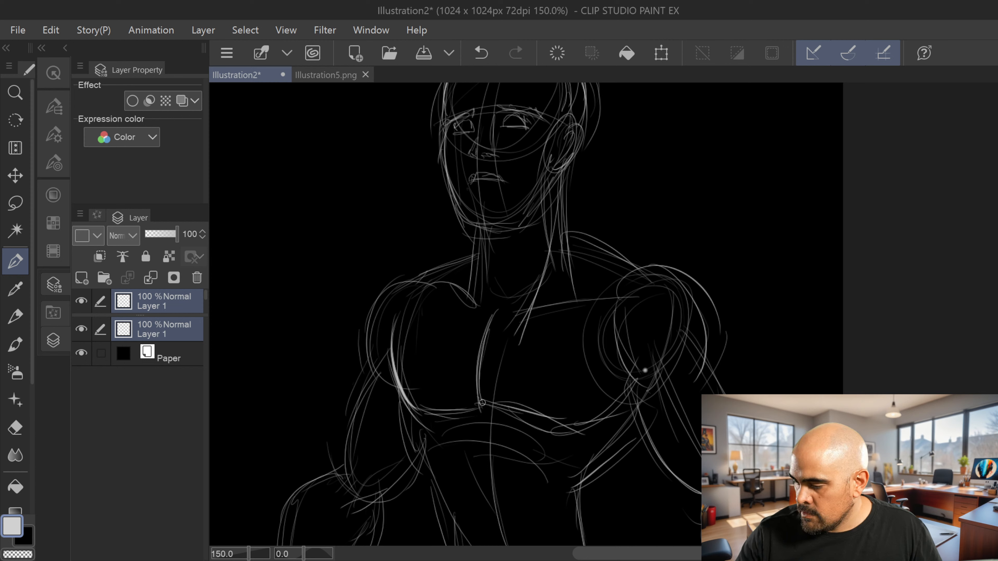
{"action": "mouse_move", "coordinate": [482, 404]}
{"action": "left_mouse_down"}
{"action": "mouse_move", "coordinate": [606, 426]}
{"action": "mouse_move", "coordinate": [574, 421]}
{"action": "mouse_move", "coordinate": [643, 370]}
{"action": "left_mouse_up"}
{"action": "left_click_drag", "start_coordinate": [593, 421], "coordinate": [614, 409]}
{"action": "mouse_move", "coordinate": [496, 325]}
{"action": "left_mouse_down"}
{"action": "mouse_move", "coordinate": [510, 312]}
{"action": "mouse_move", "coordinate": [547, 312]}
{"action": "left_mouse_up"}
{"action": "mouse_move", "coordinate": [512, 310]}
{"action": "left_mouse_down"}
{"action": "mouse_move", "coordinate": [595, 297]}
{"action": "mouse_move", "coordinate": [634, 325]}
{"action": "mouse_move", "coordinate": [637, 362]}
{"action": "left_mouse_up"}
{"action": "left_click_drag", "start_coordinate": [609, 300], "coordinate": [631, 358]}
{"action": "mouse_move", "coordinate": [488, 314]}
{"action": "left_mouse_down"}
{"action": "mouse_move", "coordinate": [443, 283]}
{"action": "mouse_move", "coordinate": [418, 324]}
{"action": "left_mouse_up"}
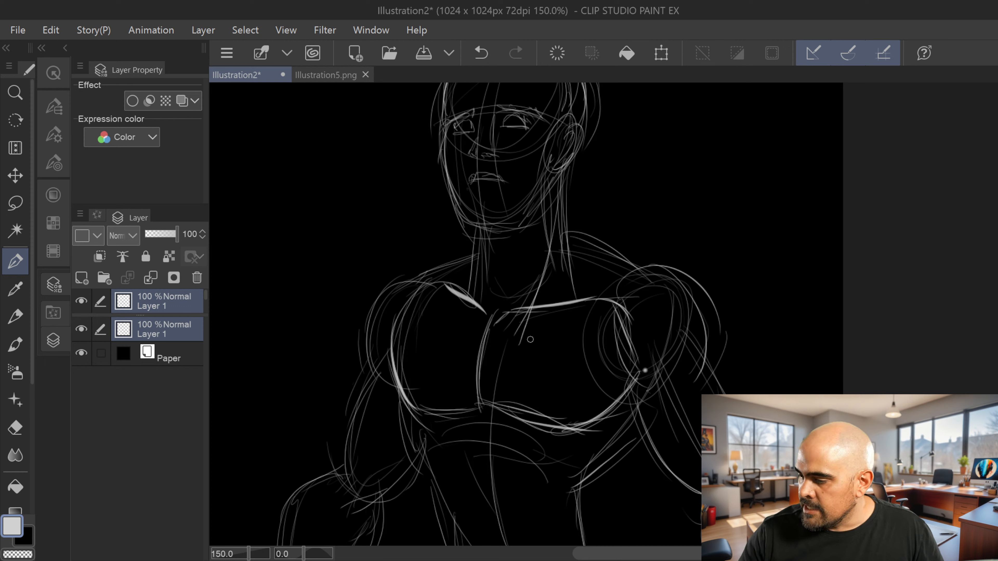
{"action": "left_click_drag", "start_coordinate": [447, 452], "coordinate": [480, 426]}
{"action": "mouse_move", "coordinate": [437, 462]}
{"action": "left_mouse_down"}
{"action": "mouse_move", "coordinate": [478, 433]}
{"action": "mouse_move", "coordinate": [449, 455]}
{"action": "mouse_move", "coordinate": [483, 436]}
{"action": "mouse_move", "coordinate": [513, 452]}
{"action": "left_mouse_up"}
{"action": "key", "text": "ctrl+z"}
{"action": "key", "text": "ctrl+z"}
Step: Draw a bold rib cage arch below the chest, extending it with a curve beneath the right-hand pectoral
{"action": "mouse_move", "coordinate": [442, 460]}
{"action": "left_mouse_down"}
{"action": "mouse_move", "coordinate": [502, 446]}
{"action": "mouse_move", "coordinate": [537, 481]}
{"action": "left_mouse_up"}
{"action": "mouse_move", "coordinate": [483, 432]}
{"action": "left_mouse_down"}
{"action": "mouse_move", "coordinate": [536, 472]}
{"action": "mouse_move", "coordinate": [583, 449]}
{"action": "left_mouse_up"}
{"action": "mouse_move", "coordinate": [538, 471]}
{"action": "left_mouse_down"}
{"action": "mouse_move", "coordinate": [576, 458]}
{"action": "mouse_move", "coordinate": [551, 468]}
{"action": "left_mouse_up"}
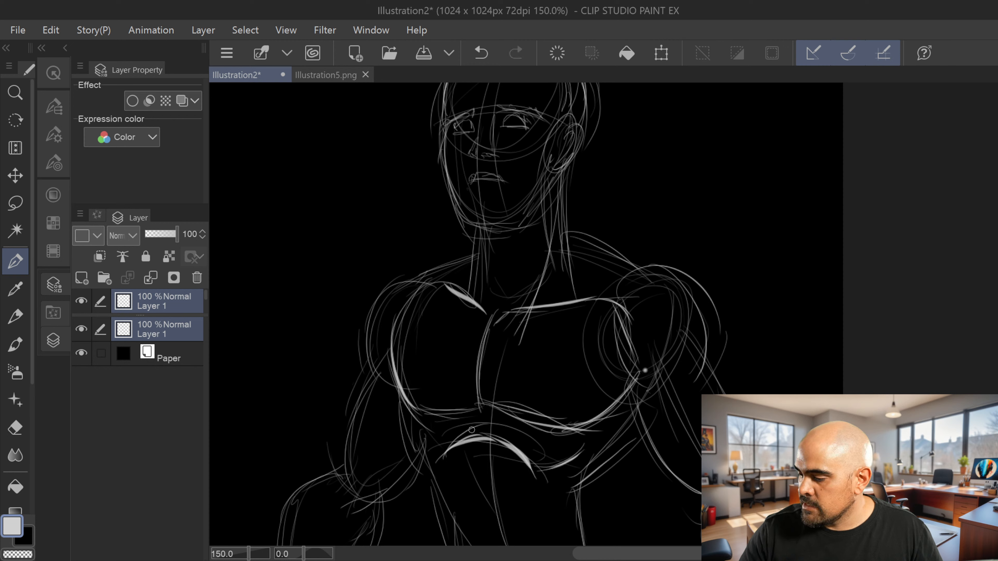
Step: Reinforce both side contours of the torso and the centre line of the abdomen with pen strokes
{"action": "mouse_move", "coordinate": [425, 456]}
{"action": "left_mouse_down"}
{"action": "mouse_move", "coordinate": [406, 413]}
{"action": "mouse_move", "coordinate": [396, 428]}
{"action": "left_mouse_up"}
{"action": "mouse_move", "coordinate": [397, 387]}
{"action": "left_mouse_down"}
{"action": "mouse_move", "coordinate": [437, 471]}
{"action": "mouse_move", "coordinate": [498, 340]}
{"action": "mouse_move", "coordinate": [437, 358]}
{"action": "mouse_move", "coordinate": [401, 391]}
{"action": "mouse_move", "coordinate": [428, 479]}
{"action": "left_mouse_up"}
{"action": "left_click_drag", "start_coordinate": [404, 399], "coordinate": [447, 527]}
{"action": "left_click_drag", "start_coordinate": [613, 326], "coordinate": [558, 391]}
{"action": "left_click_drag", "start_coordinate": [602, 352], "coordinate": [550, 408]}
{"action": "mouse_move", "coordinate": [559, 393]}
{"action": "left_mouse_down"}
{"action": "mouse_move", "coordinate": [539, 464]}
{"action": "mouse_move", "coordinate": [562, 439]}
{"action": "mouse_move", "coordinate": [566, 454]}
{"action": "mouse_move", "coordinate": [549, 482]}
{"action": "left_mouse_up"}
{"action": "mouse_move", "coordinate": [454, 347]}
{"action": "left_mouse_down"}
{"action": "mouse_move", "coordinate": [449, 401]}
{"action": "mouse_move", "coordinate": [467, 436]}
{"action": "left_mouse_up"}
{"action": "left_click_drag", "start_coordinate": [448, 367], "coordinate": [465, 467]}
{"action": "left_click_drag", "start_coordinate": [453, 429], "coordinate": [469, 477]}
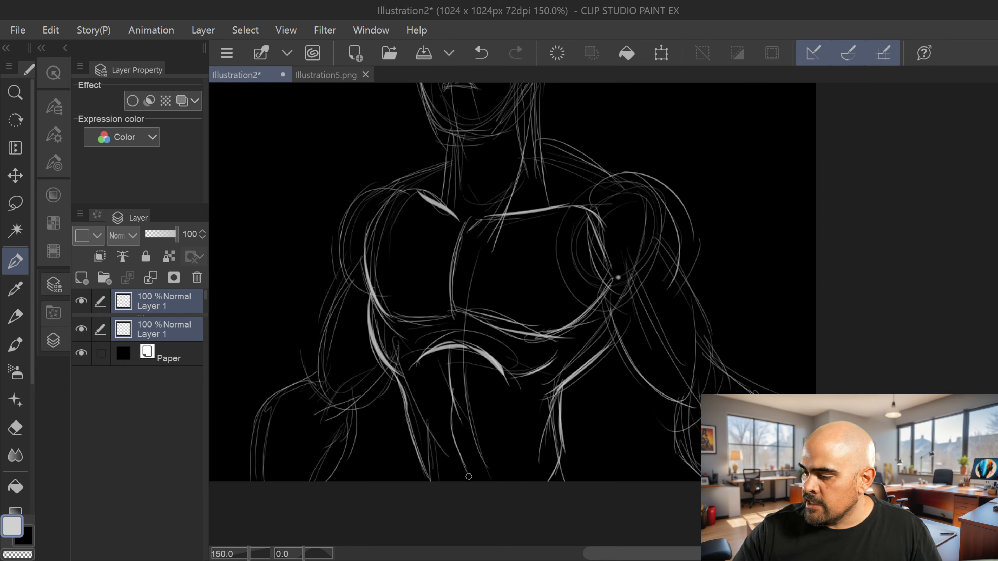
Step: Strengthen the upper arm and forearm contours of the figure's right-hand arm in the sketch
{"action": "mouse_move", "coordinate": [607, 302]}
{"action": "left_mouse_down"}
{"action": "mouse_move", "coordinate": [655, 385]}
{"action": "mouse_move", "coordinate": [691, 411]}
{"action": "left_mouse_up"}
{"action": "mouse_move", "coordinate": [668, 272]}
{"action": "left_mouse_down"}
{"action": "mouse_move", "coordinate": [696, 303]}
{"action": "mouse_move", "coordinate": [703, 299]}
{"action": "mouse_move", "coordinate": [720, 369]}
{"action": "left_mouse_up"}
{"action": "left_click_drag", "start_coordinate": [665, 292], "coordinate": [703, 364]}
{"action": "left_click_drag", "start_coordinate": [683, 321], "coordinate": [702, 390]}
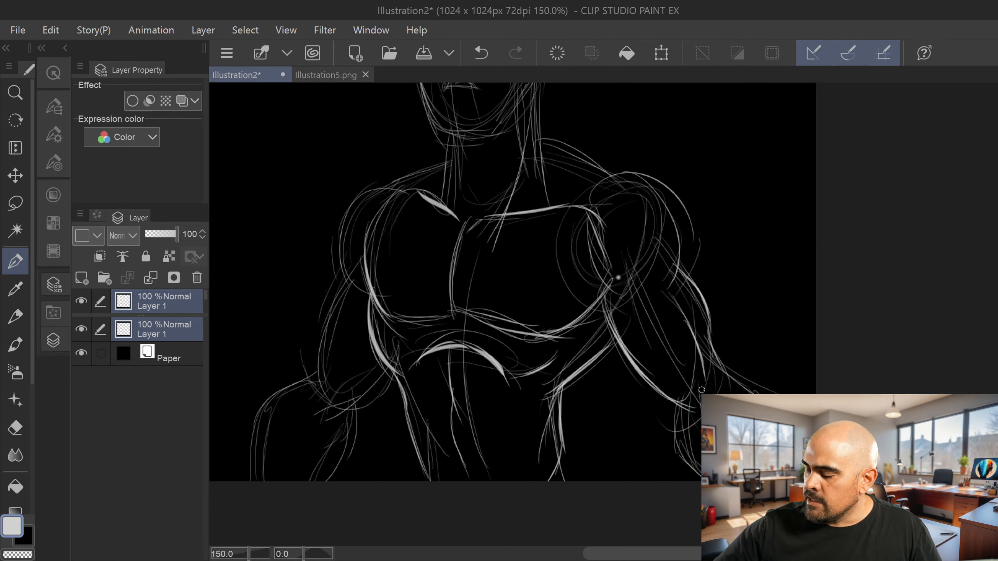
{"action": "left_click_drag", "start_coordinate": [715, 356], "coordinate": [762, 393]}
{"action": "left_click_drag", "start_coordinate": [678, 407], "coordinate": [700, 462]}
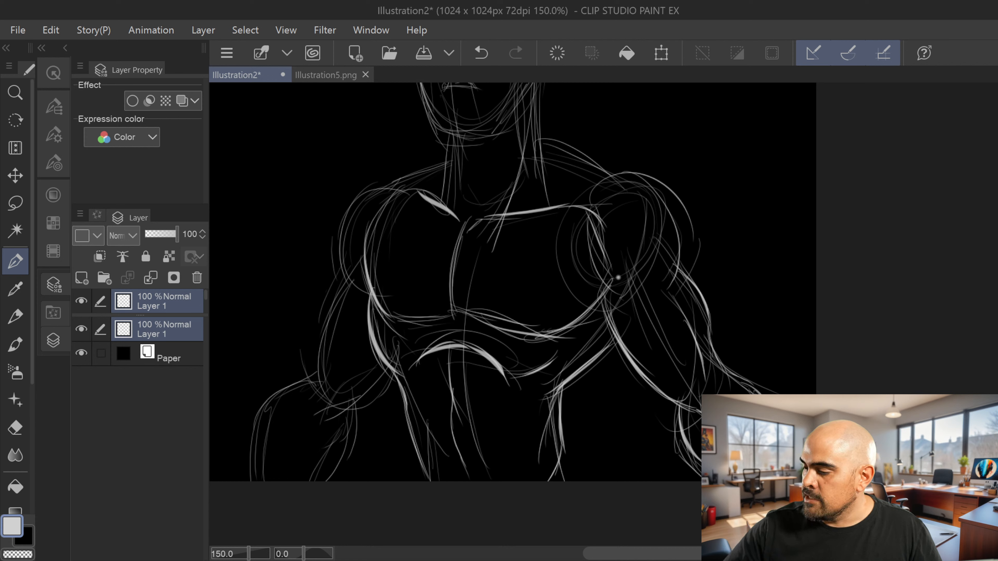
Step: Trace the rounded outer contours of both shoulders with bolder pen strokes
{"action": "left_click_drag", "start_coordinate": [640, 182], "coordinate": [684, 250]}
{"action": "left_click_drag", "start_coordinate": [665, 210], "coordinate": [680, 271]}
{"action": "mouse_move", "coordinate": [613, 196]}
{"action": "left_mouse_down"}
{"action": "mouse_move", "coordinate": [592, 202]}
{"action": "mouse_move", "coordinate": [627, 181]}
{"action": "left_mouse_up"}
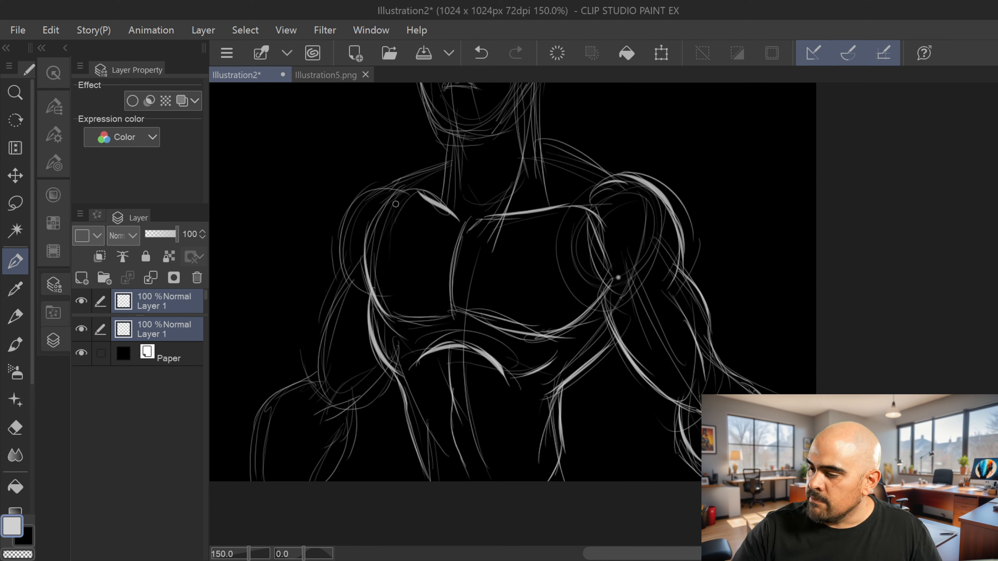
{"action": "mouse_move", "coordinate": [366, 217]}
{"action": "left_mouse_down"}
{"action": "mouse_move", "coordinate": [394, 194]}
{"action": "mouse_move", "coordinate": [356, 196]}
{"action": "mouse_move", "coordinate": [342, 260]}
{"action": "left_mouse_up"}
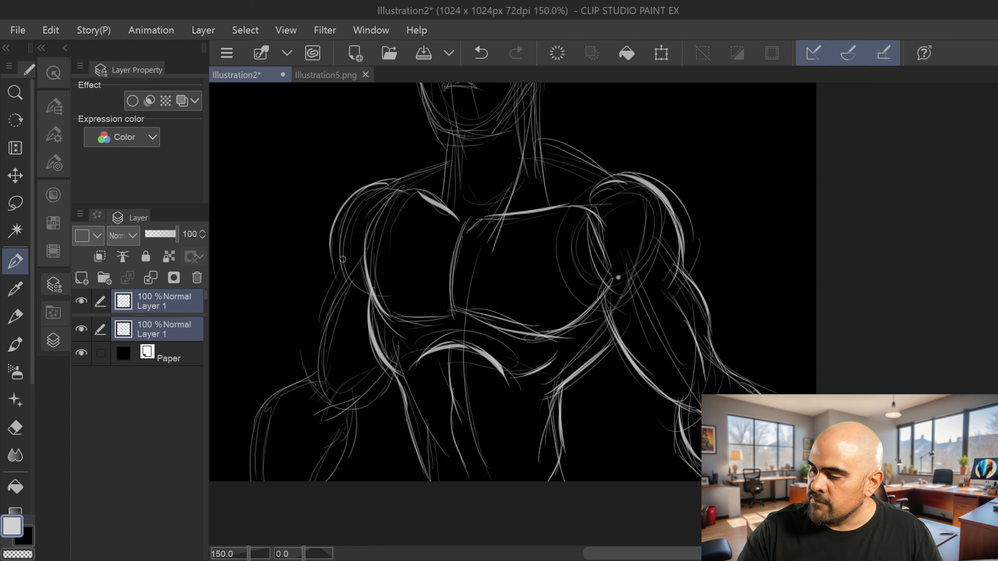
{"action": "left_click_drag", "start_coordinate": [374, 183], "coordinate": [356, 277]}
{"action": "left_click_drag", "start_coordinate": [344, 219], "coordinate": [335, 303]}
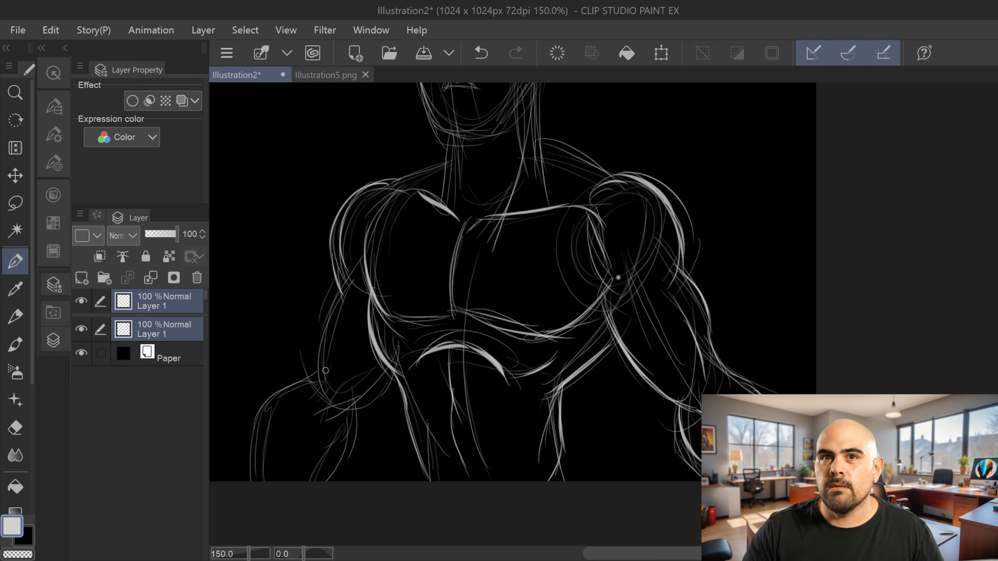
Step: Strengthen the upper arm, elbow and forearm contours of the left-hand arm in the sketch
{"action": "mouse_move", "coordinate": [341, 278]}
{"action": "left_mouse_down"}
{"action": "mouse_move", "coordinate": [316, 326]}
{"action": "mouse_move", "coordinate": [326, 393]}
{"action": "left_mouse_up"}
{"action": "mouse_move", "coordinate": [385, 368]}
{"action": "left_mouse_down"}
{"action": "mouse_move", "coordinate": [363, 401]}
{"action": "mouse_move", "coordinate": [377, 367]}
{"action": "mouse_move", "coordinate": [320, 434]}
{"action": "left_mouse_up"}
{"action": "mouse_move", "coordinate": [351, 402]}
{"action": "left_mouse_down"}
{"action": "mouse_move", "coordinate": [350, 459]}
{"action": "mouse_move", "coordinate": [327, 475]}
{"action": "left_mouse_up"}
{"action": "mouse_move", "coordinate": [315, 340]}
{"action": "left_mouse_down"}
{"action": "mouse_move", "coordinate": [310, 374]}
{"action": "mouse_move", "coordinate": [284, 388]}
{"action": "mouse_move", "coordinate": [262, 447]}
{"action": "left_mouse_up"}
{"action": "left_click_drag", "start_coordinate": [271, 409], "coordinate": [261, 479]}
{"action": "left_click_drag", "start_coordinate": [274, 398], "coordinate": [256, 480]}
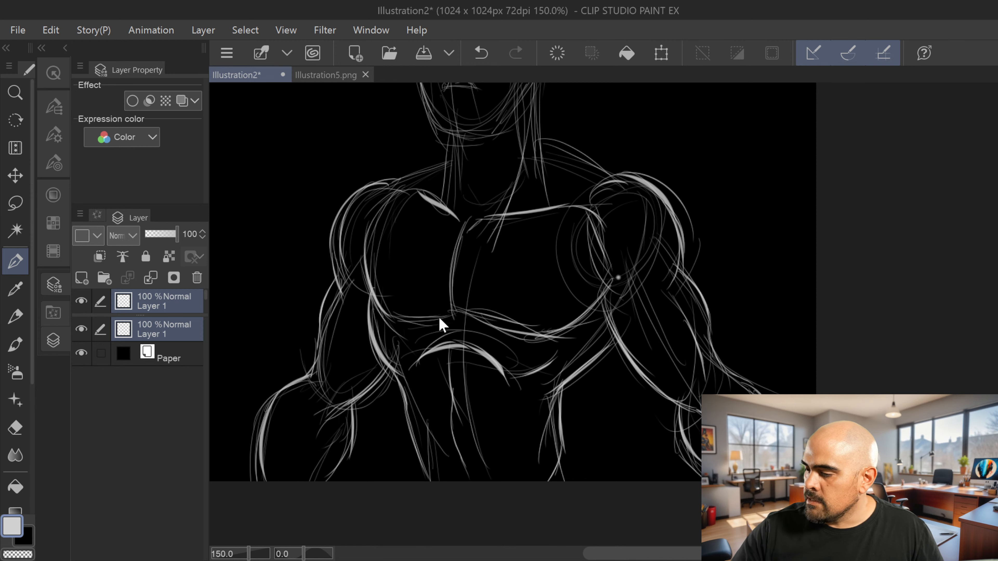
Step: Add short lines under both shoulder muscles and reinforce the trapezius and neck contours
{"action": "left_click_drag", "start_coordinate": [615, 276], "coordinate": [653, 280]}
{"action": "left_click_drag", "start_coordinate": [349, 290], "coordinate": [363, 284]}
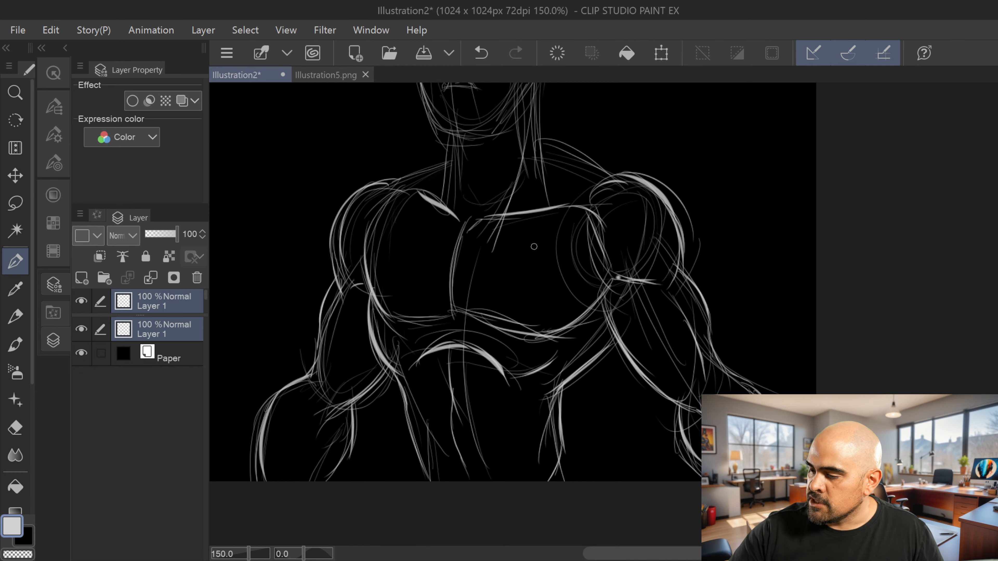
{"action": "left_click_drag", "start_coordinate": [547, 293], "coordinate": [493, 398]}
{"action": "left_click_drag", "start_coordinate": [335, 284], "coordinate": [401, 257]}
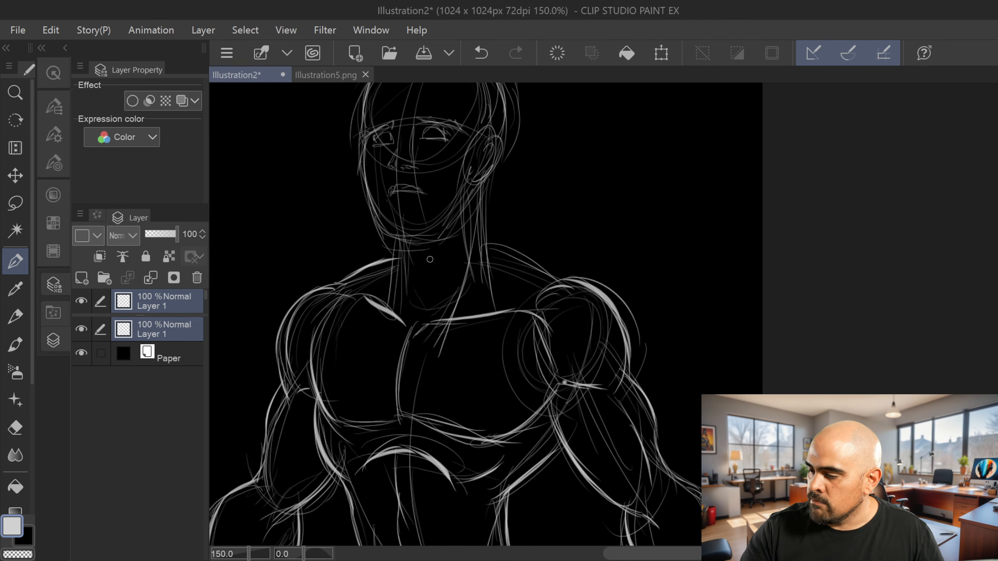
{"action": "left_click_drag", "start_coordinate": [484, 246], "coordinate": [579, 289]}
{"action": "left_click_drag", "start_coordinate": [491, 170], "coordinate": [493, 263]}
{"action": "left_click_drag", "start_coordinate": [396, 243], "coordinate": [386, 290]}
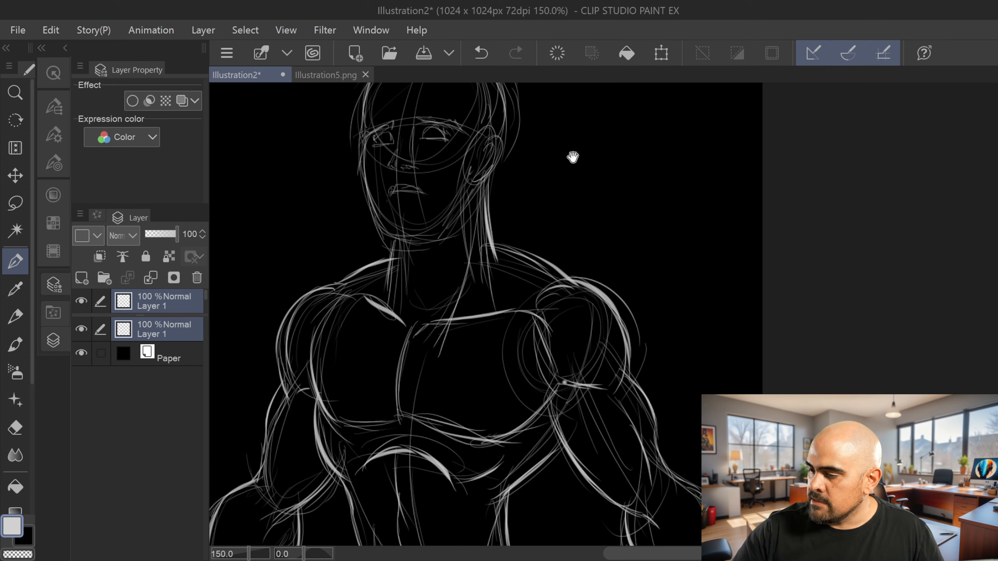
Step: Draw bolder contours for the ear, jaw and sides of the face, plus the hairline across the forehead
{"action": "left_click_drag", "start_coordinate": [572, 158], "coordinate": [518, 344]}
{"action": "left_click_drag", "start_coordinate": [451, 285], "coordinate": [474, 278]}
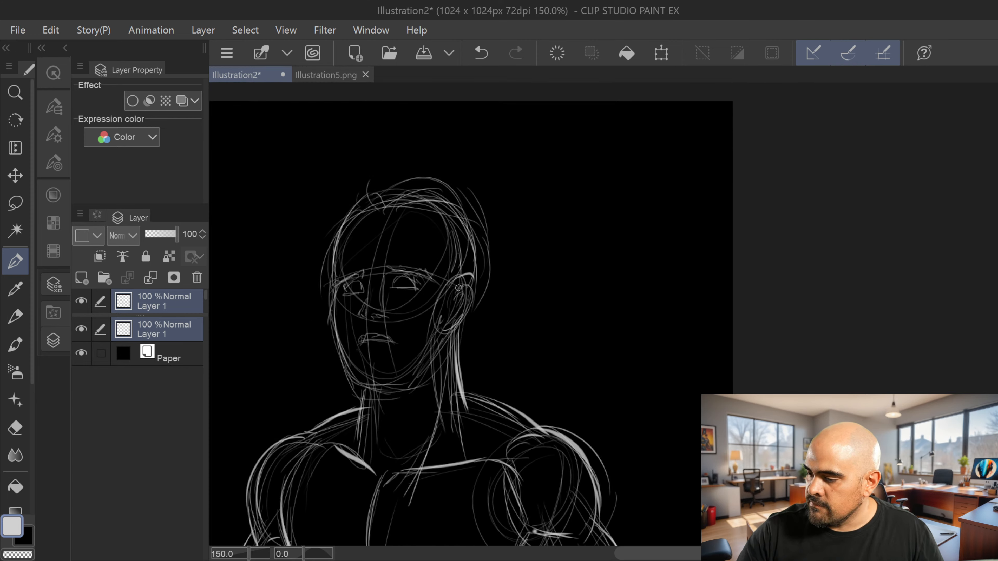
{"action": "key", "text": "ctrl+z"}
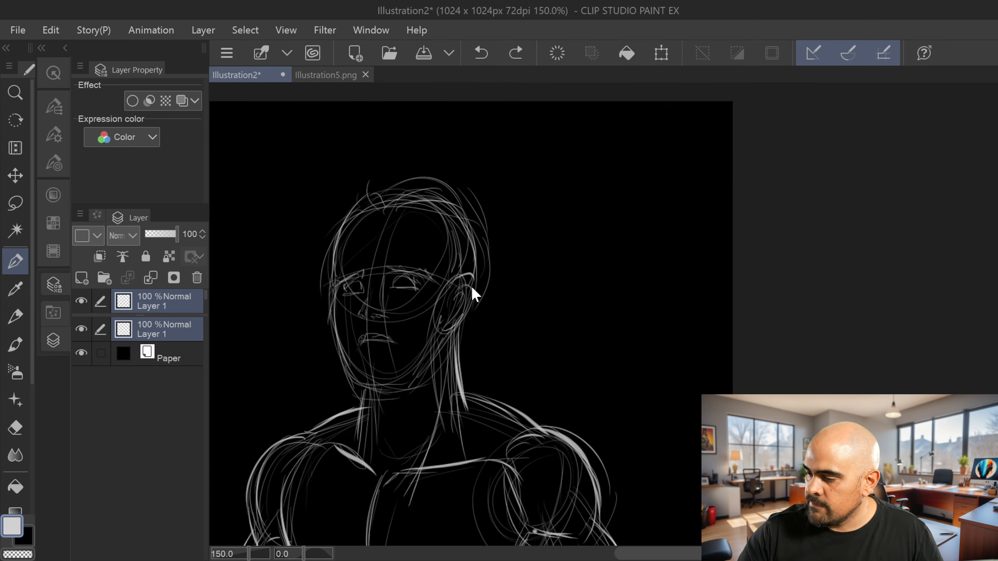
{"action": "mouse_move", "coordinate": [461, 286]}
{"action": "left_mouse_down"}
{"action": "mouse_move", "coordinate": [466, 310]}
{"action": "mouse_move", "coordinate": [445, 318]}
{"action": "mouse_move", "coordinate": [474, 293]}
{"action": "mouse_move", "coordinate": [471, 310]}
{"action": "mouse_move", "coordinate": [434, 360]}
{"action": "left_mouse_up"}
{"action": "mouse_move", "coordinate": [448, 323]}
{"action": "left_mouse_down"}
{"action": "mouse_move", "coordinate": [440, 354]}
{"action": "mouse_move", "coordinate": [411, 379]}
{"action": "left_mouse_up"}
{"action": "left_click_drag", "start_coordinate": [438, 349], "coordinate": [393, 398]}
{"action": "mouse_move", "coordinate": [332, 286]}
{"action": "left_mouse_down"}
{"action": "mouse_move", "coordinate": [325, 317]}
{"action": "mouse_move", "coordinate": [338, 344]}
{"action": "left_mouse_up"}
{"action": "mouse_move", "coordinate": [330, 310]}
{"action": "left_mouse_down"}
{"action": "mouse_move", "coordinate": [362, 386]}
{"action": "mouse_move", "coordinate": [426, 392]}
{"action": "left_mouse_up"}
{"action": "mouse_move", "coordinate": [332, 275]}
{"action": "left_mouse_down"}
{"action": "mouse_move", "coordinate": [363, 213]}
{"action": "mouse_move", "coordinate": [432, 214]}
{"action": "mouse_move", "coordinate": [458, 242]}
{"action": "mouse_move", "coordinate": [460, 267]}
{"action": "left_mouse_up"}
{"action": "left_click_drag", "start_coordinate": [447, 230], "coordinate": [450, 299]}
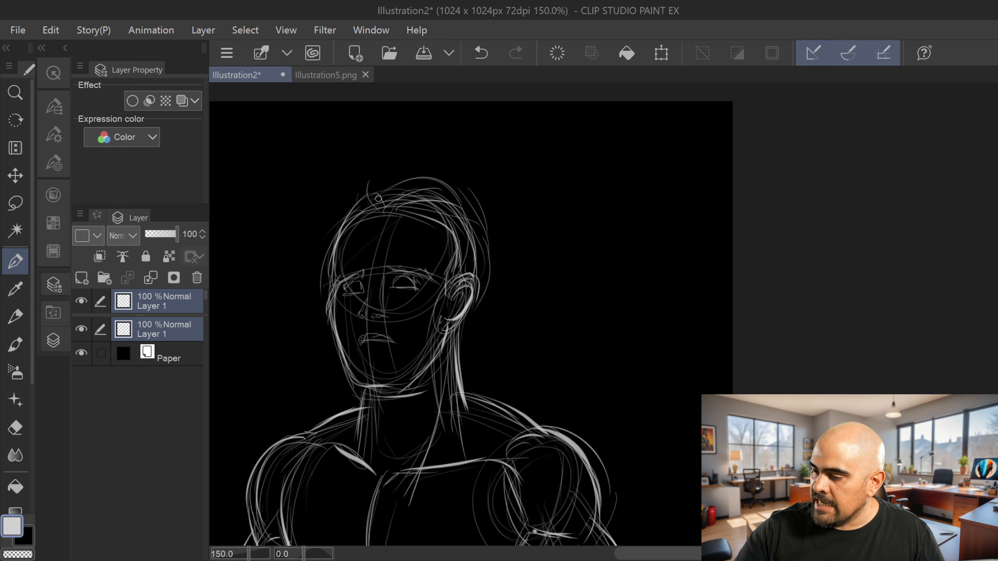
Step: Sketch raised, rounded hair on top of the head with a pointed spike sweeping out at the back
{"action": "mouse_move", "coordinate": [378, 198]}
{"action": "left_mouse_down"}
{"action": "mouse_move", "coordinate": [432, 165]}
{"action": "mouse_move", "coordinate": [454, 205]}
{"action": "left_mouse_up"}
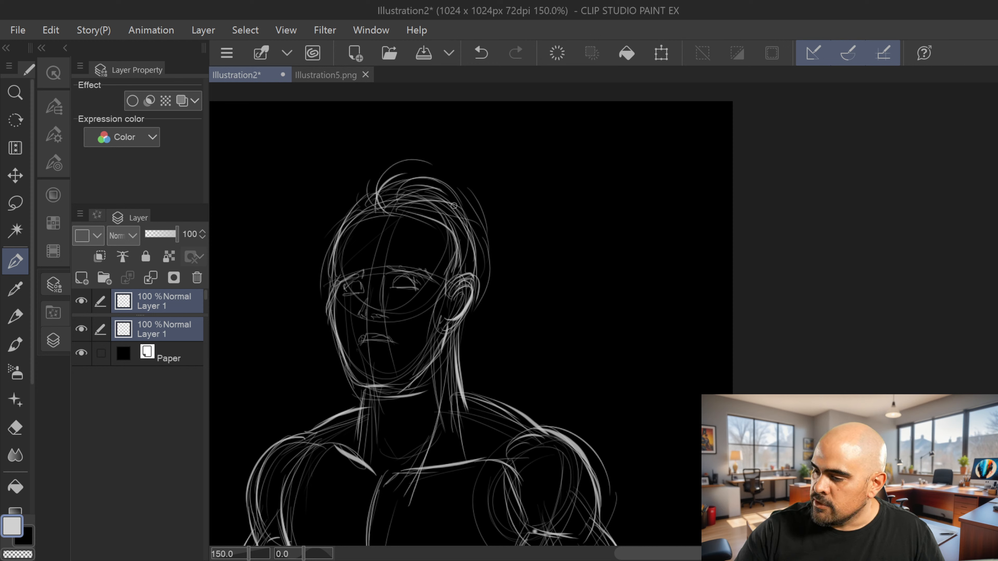
{"action": "left_click_drag", "start_coordinate": [421, 161], "coordinate": [461, 181]}
{"action": "left_click_drag", "start_coordinate": [456, 175], "coordinate": [473, 218]}
{"action": "left_click_drag", "start_coordinate": [467, 213], "coordinate": [495, 218]}
{"action": "mouse_move", "coordinate": [435, 161]}
{"action": "left_mouse_down"}
{"action": "mouse_move", "coordinate": [513, 192]}
{"action": "mouse_move", "coordinate": [458, 207]}
{"action": "mouse_move", "coordinate": [518, 188]}
{"action": "mouse_move", "coordinate": [461, 247]}
{"action": "left_mouse_up"}
{"action": "left_click_drag", "start_coordinate": [496, 216], "coordinate": [464, 258]}
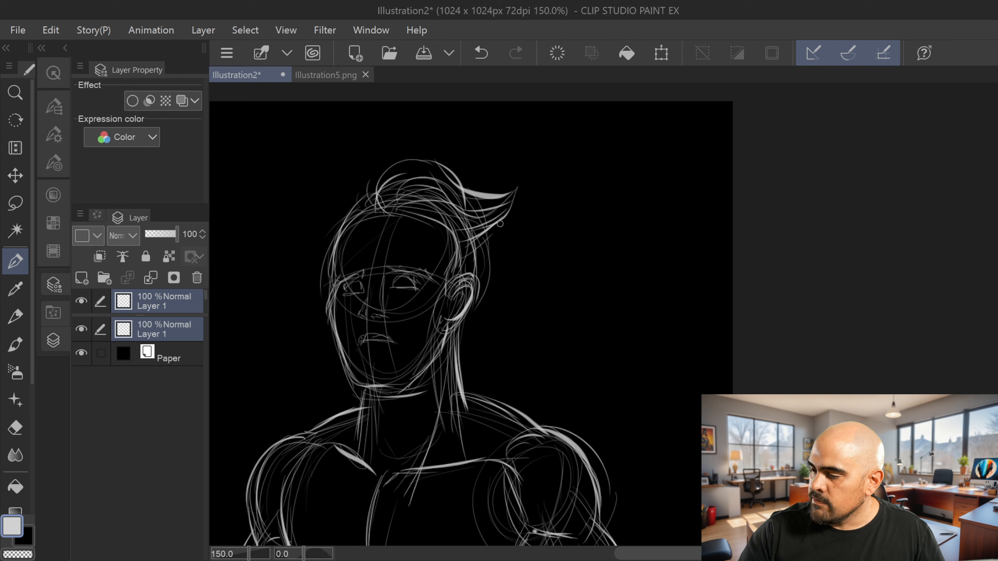
Step: Add small hair tufts at the left-hand temple and pointed strands behind and below the ear
{"action": "mouse_move", "coordinate": [377, 205]}
{"action": "left_mouse_down"}
{"action": "mouse_move", "coordinate": [373, 186]}
{"action": "mouse_move", "coordinate": [348, 203]}
{"action": "mouse_move", "coordinate": [339, 237]}
{"action": "mouse_move", "coordinate": [332, 209]}
{"action": "mouse_move", "coordinate": [350, 199]}
{"action": "left_mouse_up"}
{"action": "mouse_move", "coordinate": [348, 214]}
{"action": "left_mouse_down"}
{"action": "mouse_move", "coordinate": [358, 172]}
{"action": "mouse_move", "coordinate": [364, 193]}
{"action": "mouse_move", "coordinate": [376, 192]}
{"action": "left_mouse_up"}
{"action": "left_click_drag", "start_coordinate": [474, 250], "coordinate": [502, 244]}
{"action": "mouse_move", "coordinate": [472, 255]}
{"action": "left_mouse_down"}
{"action": "mouse_move", "coordinate": [505, 249]}
{"action": "mouse_move", "coordinate": [507, 234]}
{"action": "mouse_move", "coordinate": [504, 247]}
{"action": "left_mouse_up"}
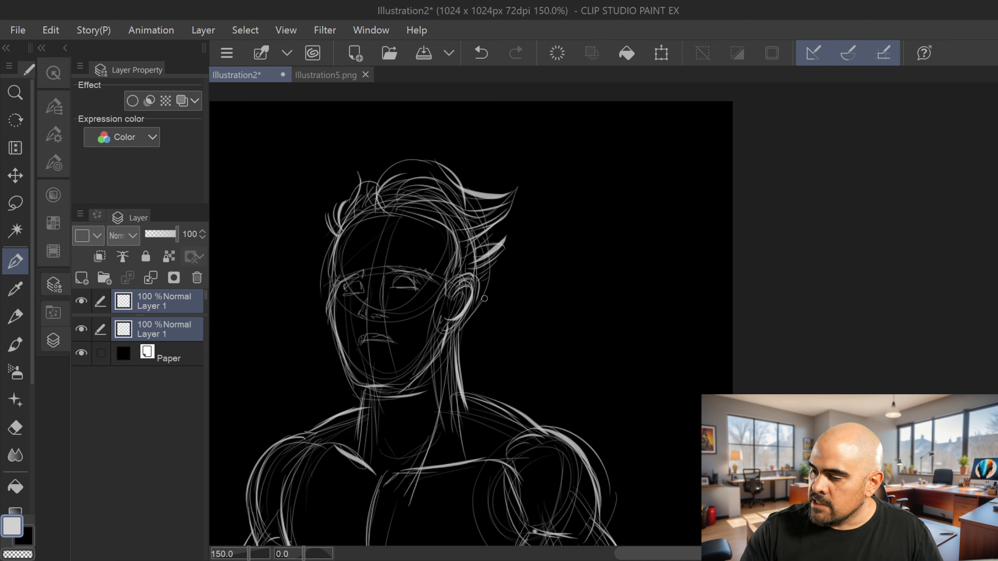
{"action": "left_click_drag", "start_coordinate": [470, 319], "coordinate": [522, 196]}
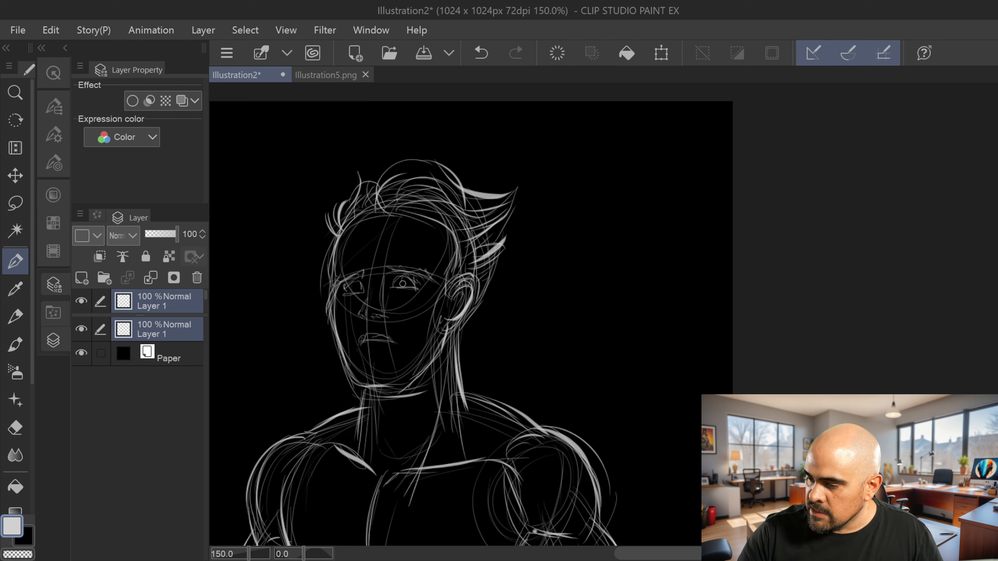
Step: Define the right-hand eye, nose contour and lips with darker, more detailed lines
{"action": "left_click_drag", "start_coordinate": [399, 287], "coordinate": [408, 288]}
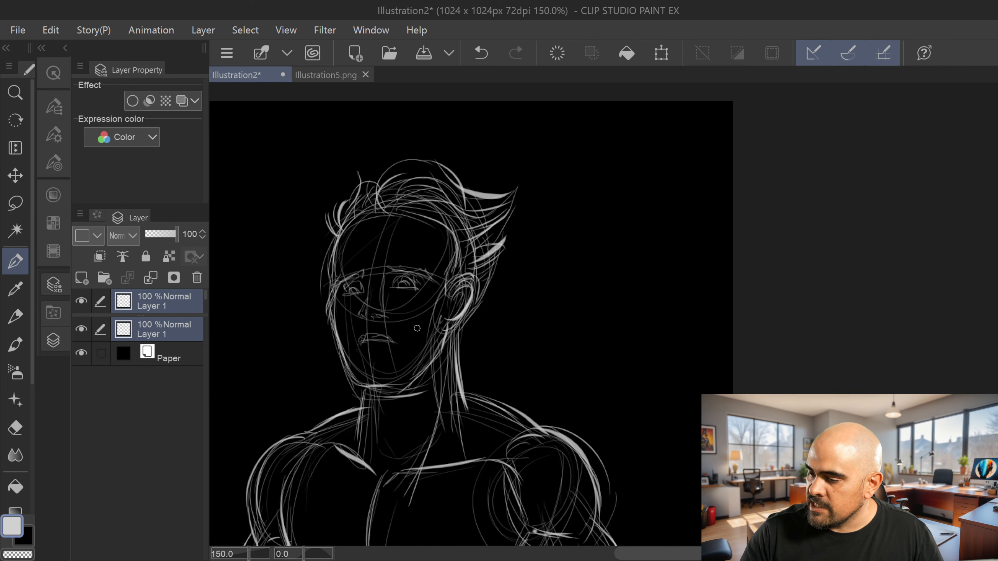
{"action": "mouse_move", "coordinate": [364, 342]}
{"action": "left_mouse_down"}
{"action": "mouse_move", "coordinate": [387, 334]}
{"action": "mouse_move", "coordinate": [399, 346]}
{"action": "mouse_move", "coordinate": [361, 307]}
{"action": "mouse_move", "coordinate": [367, 295]}
{"action": "left_mouse_up"}
Step: Draw the neck's side contour and the tendons converging in a V between the collarbones
{"action": "mouse_move", "coordinate": [371, 392]}
{"action": "left_mouse_down"}
{"action": "mouse_move", "coordinate": [361, 439]}
{"action": "mouse_move", "coordinate": [365, 423]}
{"action": "left_mouse_up"}
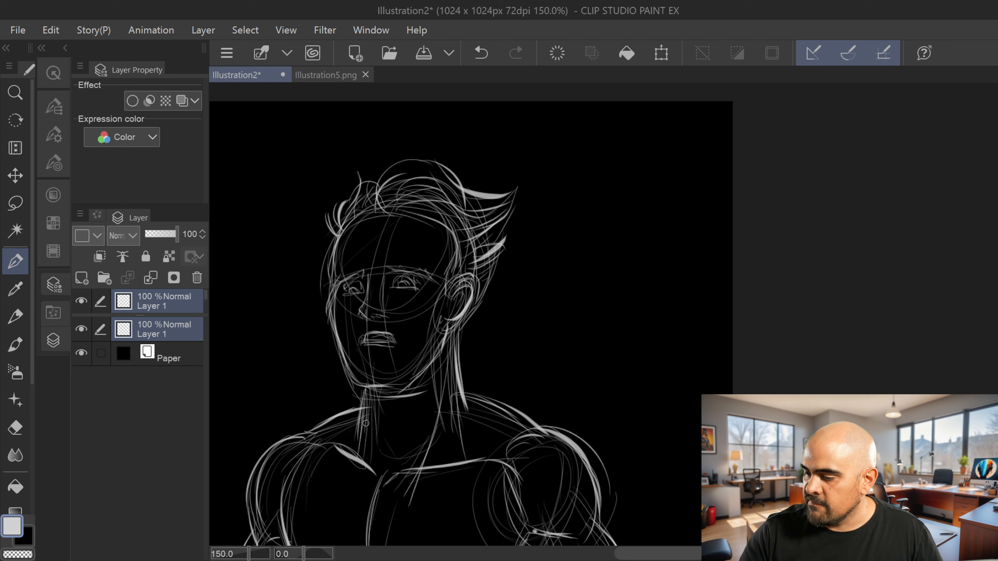
{"action": "left_click_drag", "start_coordinate": [446, 342], "coordinate": [417, 426]}
{"action": "mouse_move", "coordinate": [384, 391]}
{"action": "left_mouse_down"}
{"action": "mouse_move", "coordinate": [393, 444]}
{"action": "mouse_move", "coordinate": [398, 433]}
{"action": "left_mouse_up"}
{"action": "left_click_drag", "start_coordinate": [423, 396], "coordinate": [411, 437]}
{"action": "left_click_drag", "start_coordinate": [424, 379], "coordinate": [395, 456]}
Step: Add short muscle lines on the chest, a diagonal line across the right-hand shoulder, and strokes on the left-hand arm
{"action": "left_click_drag", "start_coordinate": [390, 421], "coordinate": [423, 216]}
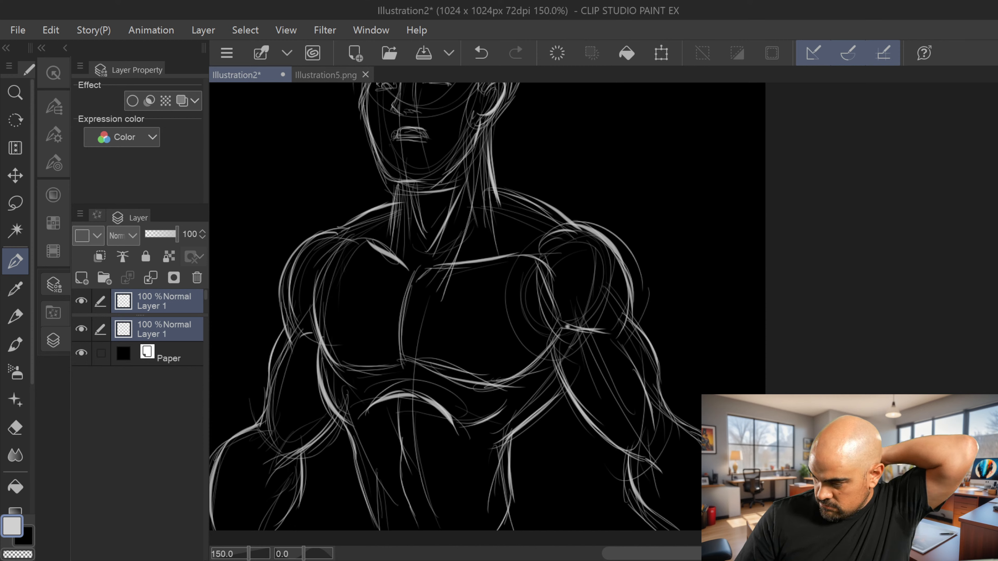
{"action": "scroll", "coordinate": [597, 321], "scroll_direction": "down", "scroll_amount": 3}
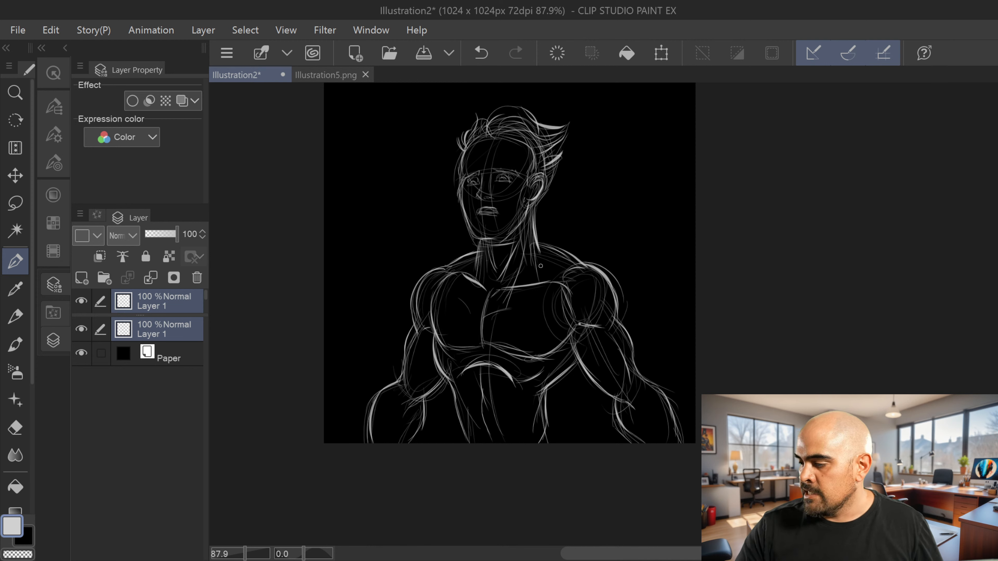
{"action": "scroll", "coordinate": [543, 191], "scroll_direction": "down", "scroll_amount": 2}
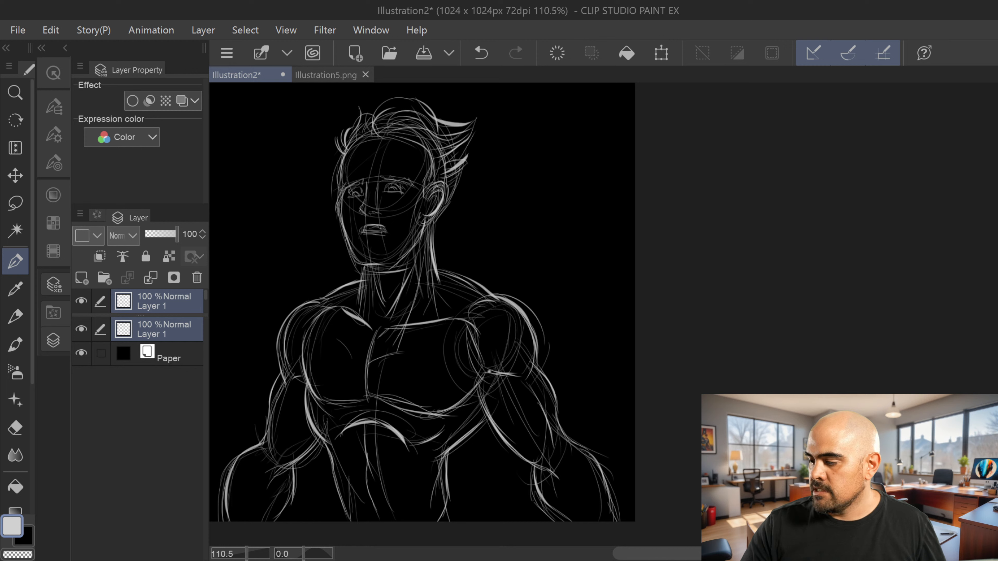
{"action": "left_click_drag", "start_coordinate": [482, 310], "coordinate": [520, 387]}
{"action": "mouse_move", "coordinate": [281, 365]}
{"action": "left_mouse_down"}
{"action": "mouse_move", "coordinate": [300, 314]}
{"action": "mouse_move", "coordinate": [289, 360]}
{"action": "left_mouse_up"}
{"action": "left_click_drag", "start_coordinate": [441, 403], "coordinate": [482, 325]}
{"action": "left_click_drag", "start_coordinate": [337, 412], "coordinate": [314, 443]}
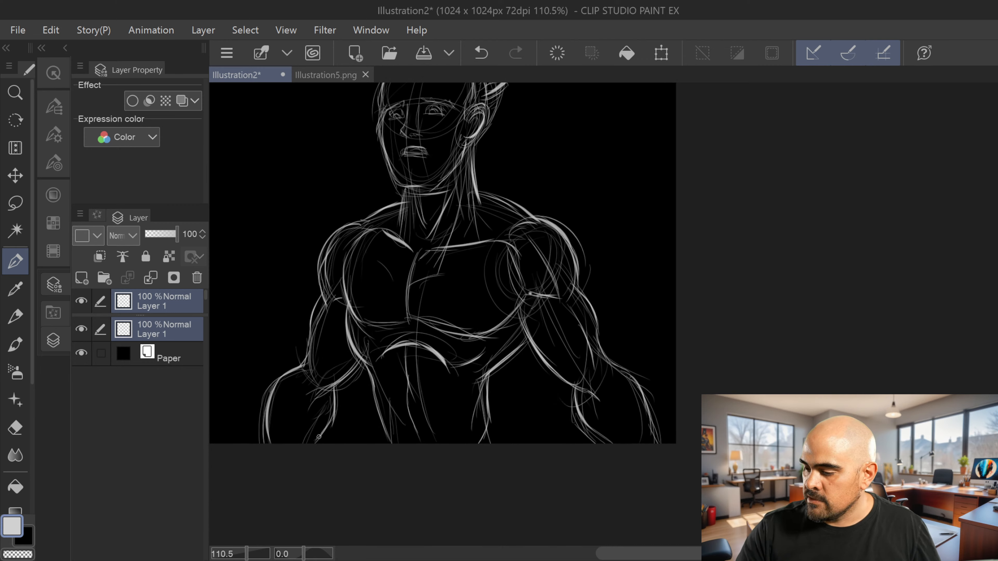
Step: Draw a curved waistband line across the lower torso, with short vertical lines running down from it to the canvas edge
{"action": "key", "text": "c"}
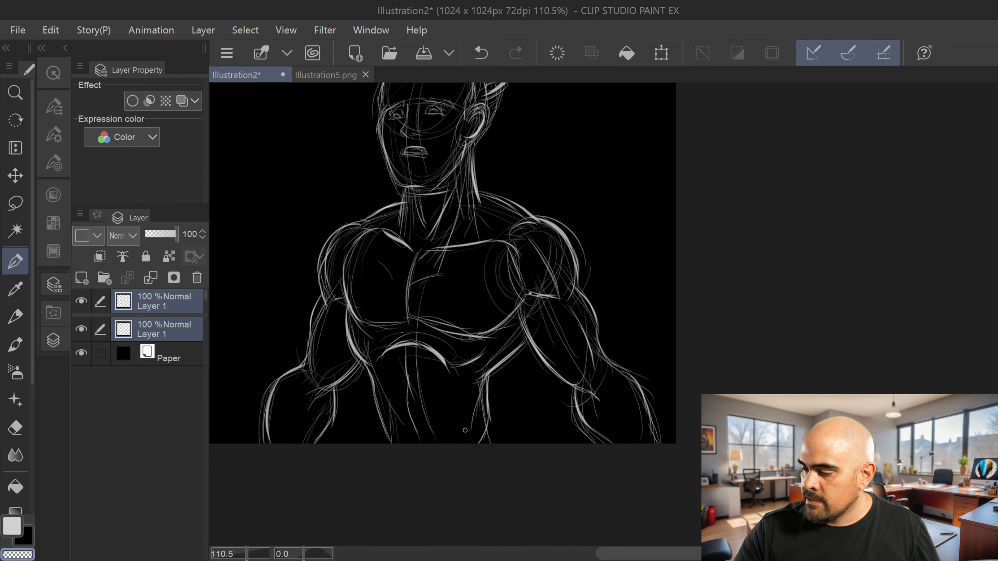
{"action": "left_click_drag", "start_coordinate": [529, 412], "coordinate": [350, 342]}
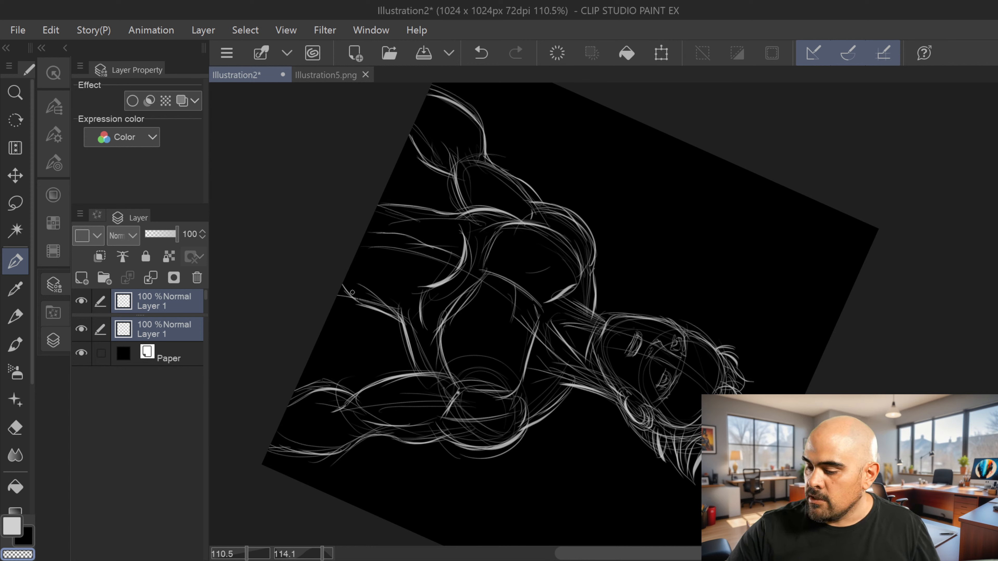
{"action": "key", "text": "c"}
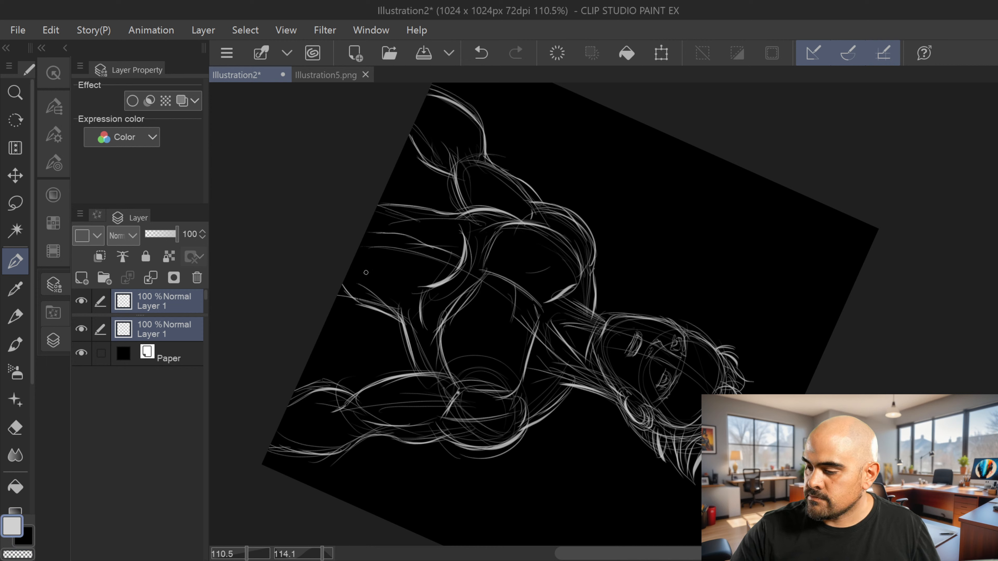
{"action": "left_click_drag", "start_coordinate": [353, 320], "coordinate": [407, 197]}
{"action": "left_click_drag", "start_coordinate": [362, 277], "coordinate": [404, 201]}
{"action": "left_click_drag", "start_coordinate": [356, 303], "coordinate": [337, 295]}
{"action": "mouse_move", "coordinate": [357, 306]}
{"action": "left_mouse_down"}
{"action": "mouse_move", "coordinate": [338, 297]}
{"action": "mouse_move", "coordinate": [441, 501]}
{"action": "mouse_move", "coordinate": [603, 542]}
{"action": "left_mouse_up"}
{"action": "left_click_drag", "start_coordinate": [391, 497], "coordinate": [353, 284]}
{"action": "key", "text": "ctrl+at"}
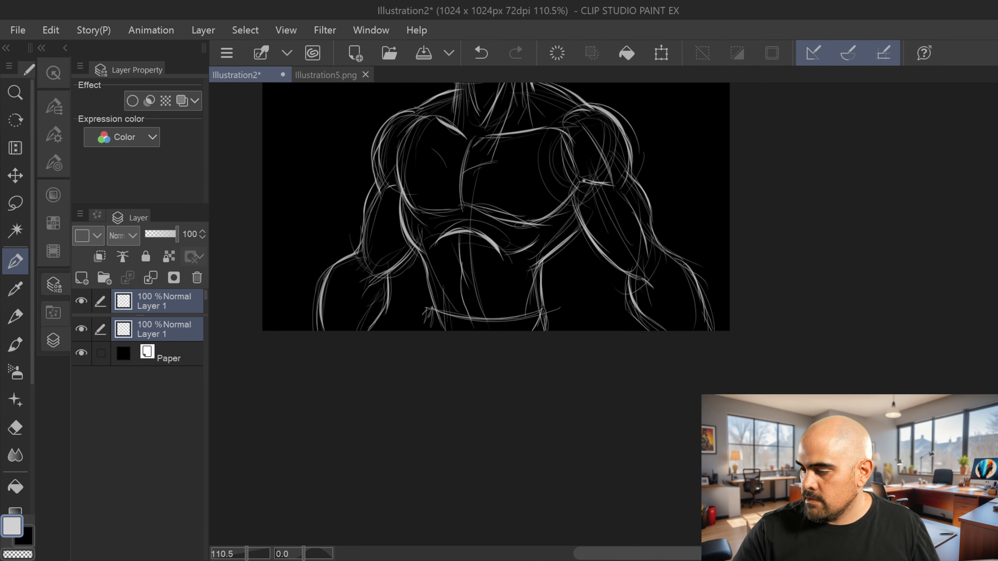
{"action": "left_click_drag", "start_coordinate": [426, 310], "coordinate": [429, 325]}
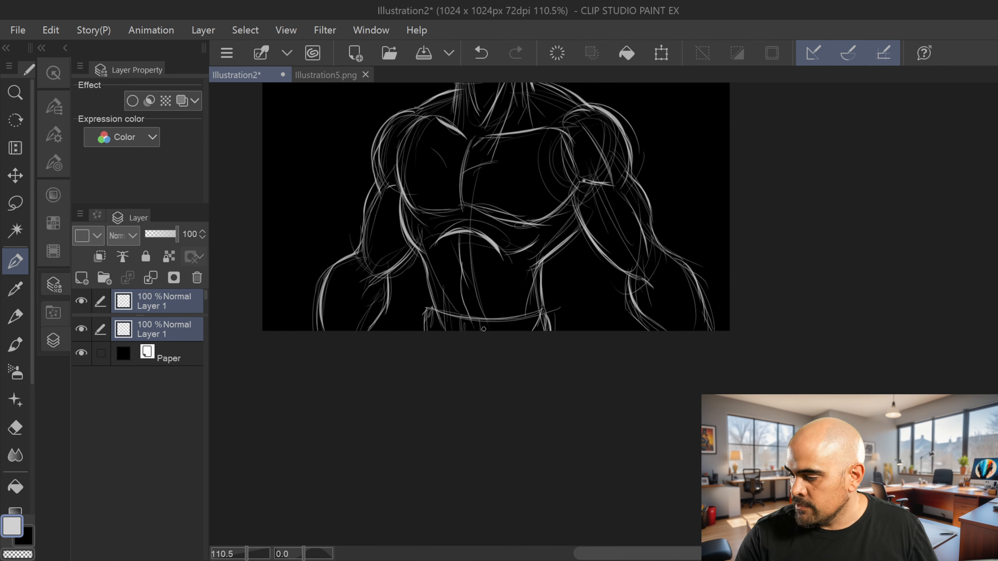
{"action": "mouse_move", "coordinate": [445, 331]}
{"action": "left_mouse_down"}
{"action": "mouse_move", "coordinate": [358, 494]}
{"action": "mouse_move", "coordinate": [432, 446]}
{"action": "left_mouse_up"}
Step: Add curved hair strands along the hairline and at the left-hand temple, and reinforce the side of the face
{"action": "left_click_drag", "start_coordinate": [534, 165], "coordinate": [518, 301]}
{"action": "scroll", "coordinate": [517, 301], "scroll_direction": "up", "scroll_amount": 1}
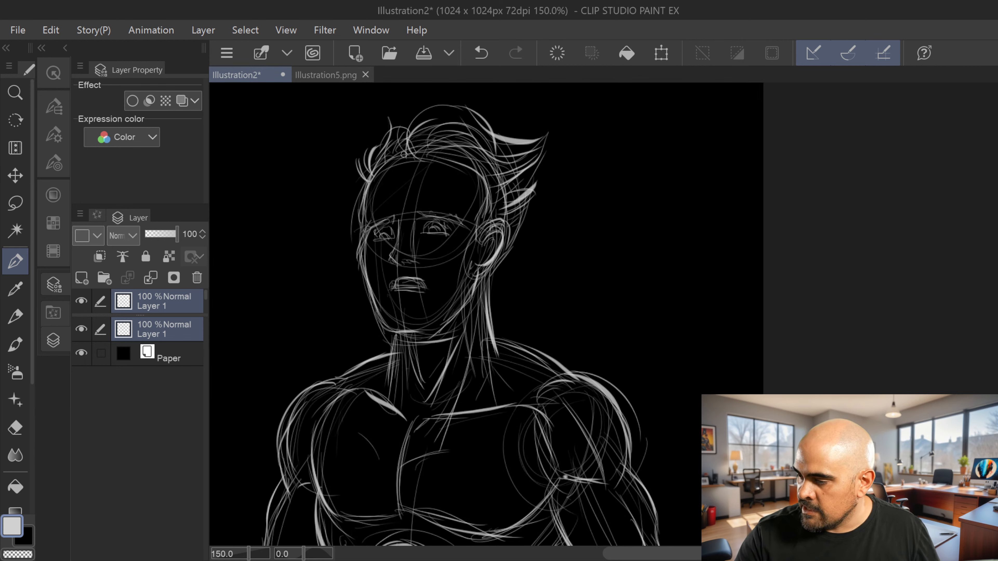
{"action": "mouse_move", "coordinate": [404, 155]}
{"action": "left_mouse_down"}
{"action": "mouse_move", "coordinate": [409, 172]}
{"action": "mouse_move", "coordinate": [430, 137]}
{"action": "mouse_move", "coordinate": [455, 145]}
{"action": "mouse_move", "coordinate": [515, 185]}
{"action": "mouse_move", "coordinate": [497, 184]}
{"action": "mouse_move", "coordinate": [509, 191]}
{"action": "left_mouse_up"}
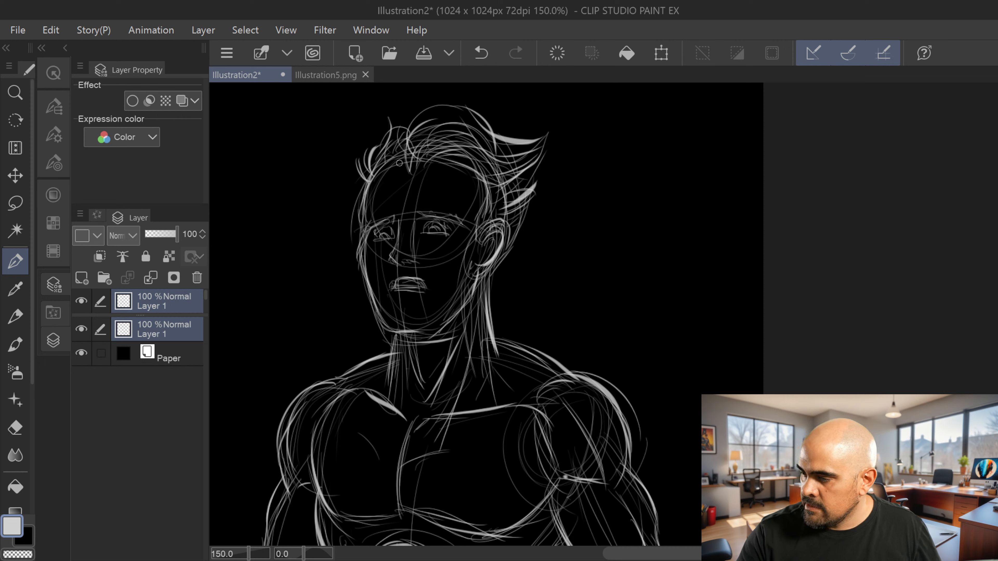
{"action": "left_click_drag", "start_coordinate": [385, 170], "coordinate": [399, 132]}
{"action": "left_click_drag", "start_coordinate": [396, 161], "coordinate": [406, 118]}
{"action": "left_click_drag", "start_coordinate": [367, 188], "coordinate": [360, 261]}
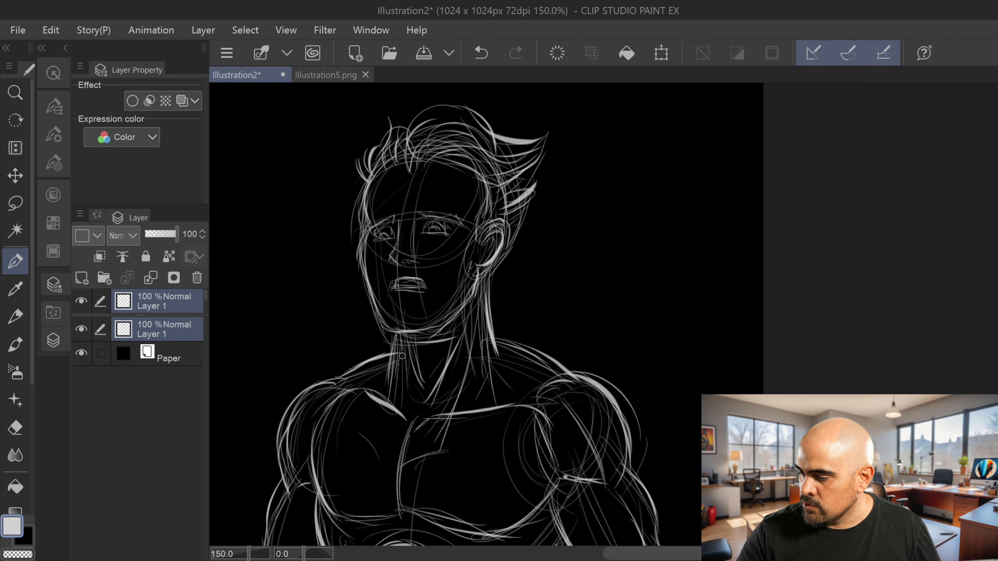
Step: Strengthen the left-hand neck contour, the lower edge of the left-hand pectoral and the chest's centre line
{"action": "left_click_drag", "start_coordinate": [404, 343], "coordinate": [389, 379]}
{"action": "left_click_drag", "start_coordinate": [395, 369], "coordinate": [384, 392]}
{"action": "left_click_drag", "start_coordinate": [629, 248], "coordinate": [646, 127]}
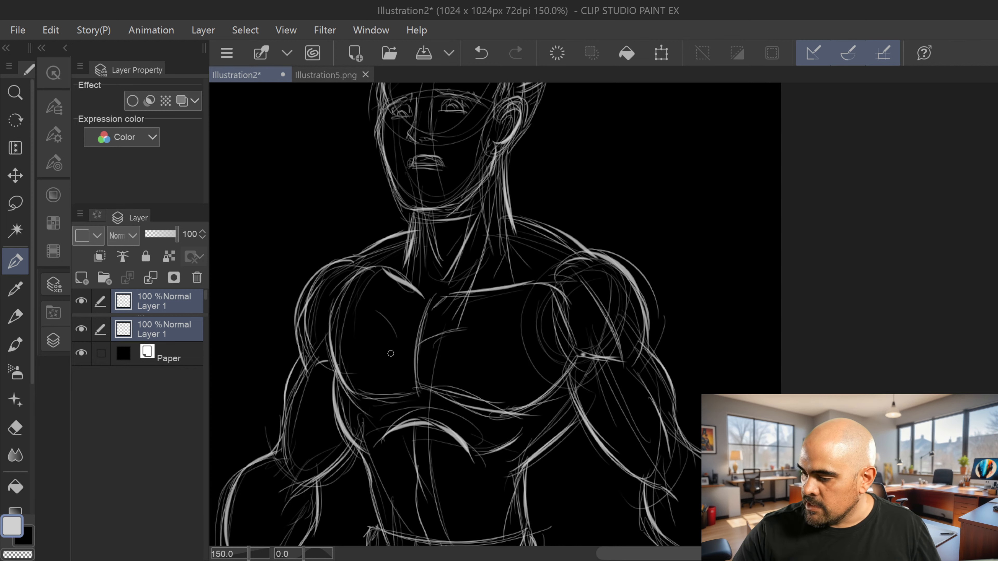
{"action": "left_click_drag", "start_coordinate": [417, 385], "coordinate": [357, 394]}
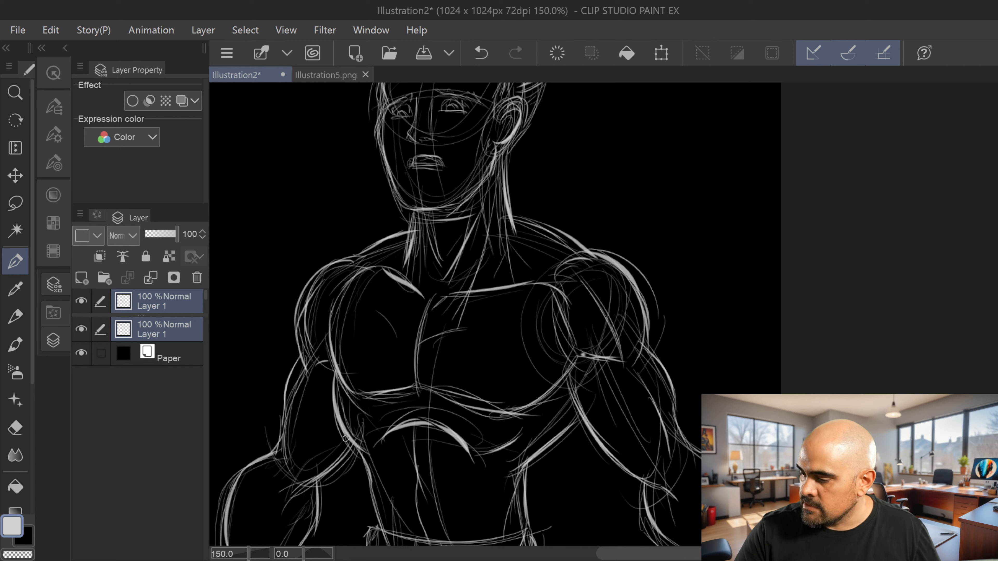
{"action": "left_click_drag", "start_coordinate": [419, 377], "coordinate": [419, 326]}
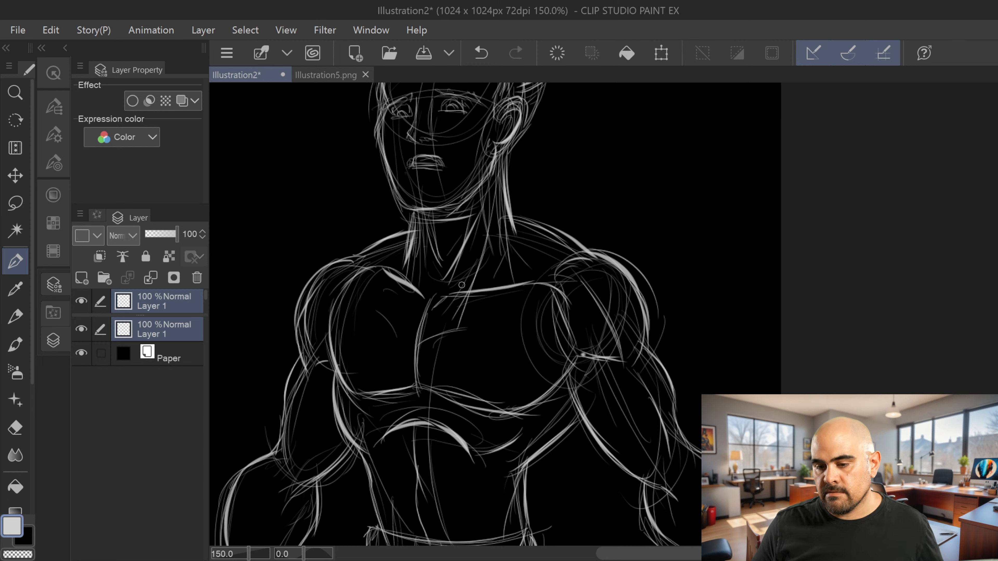
Step: Sketch a flared shoulder pad over the right-hand shoulder, with a rounded top and a diagonal lower edge reaching the armpit
{"action": "left_click_drag", "start_coordinate": [462, 285], "coordinate": [446, 208]}
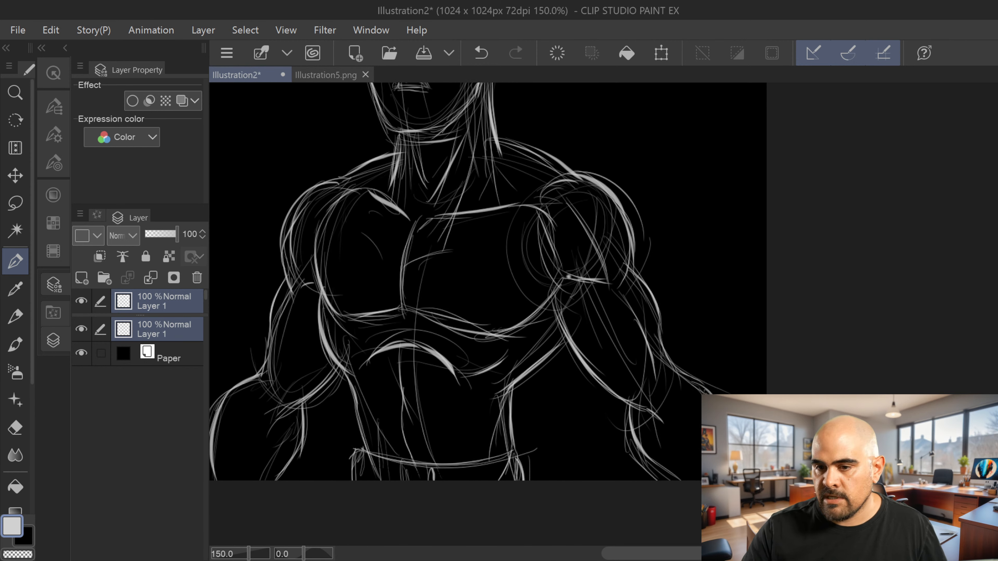
{"action": "left_click_drag", "start_coordinate": [488, 277], "coordinate": [441, 358]}
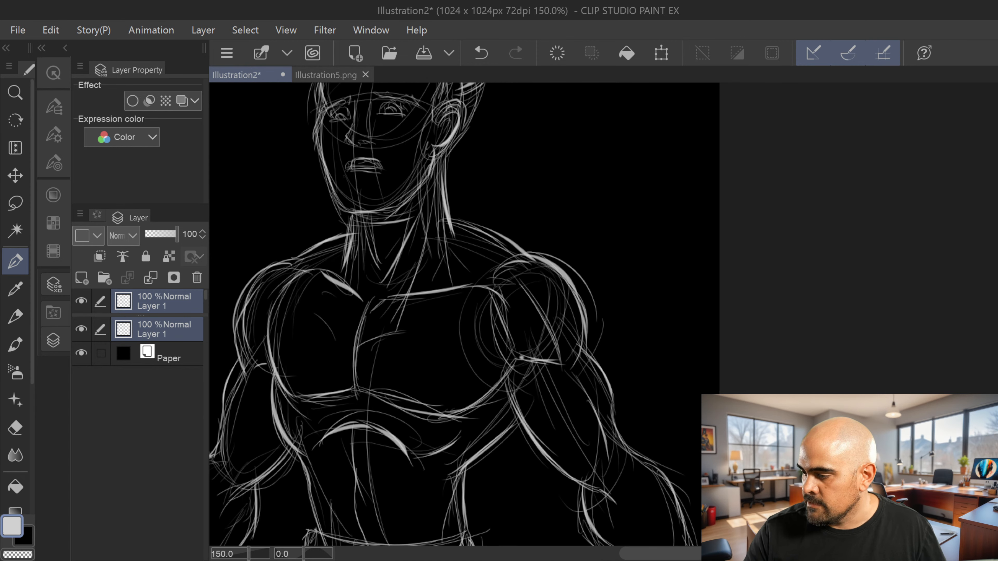
{"action": "left_click_drag", "start_coordinate": [558, 299], "coordinate": [509, 367]}
{"action": "mouse_move", "coordinate": [594, 280]}
{"action": "left_mouse_down"}
{"action": "mouse_move", "coordinate": [518, 350]}
{"action": "mouse_move", "coordinate": [520, 339]}
{"action": "left_mouse_up"}
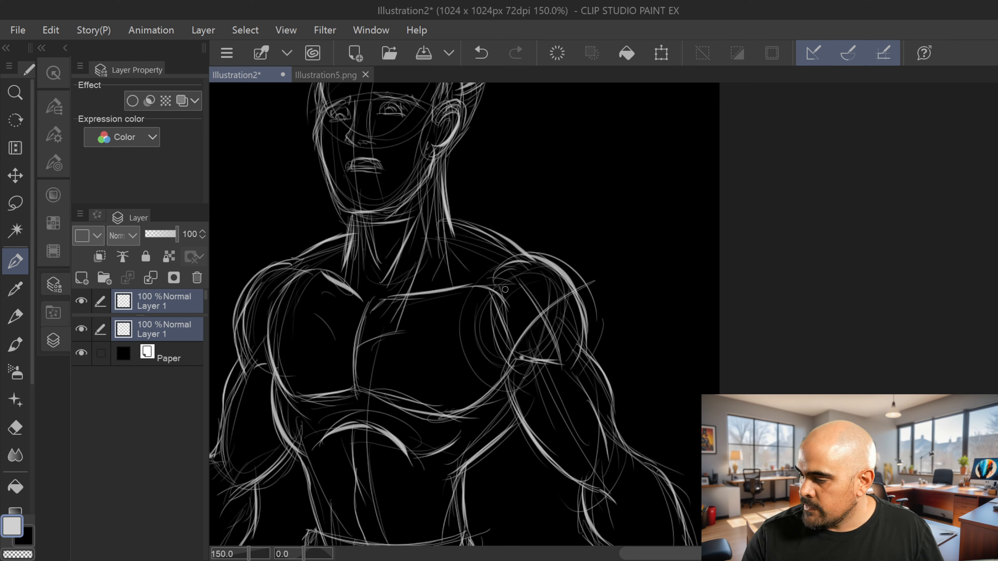
{"action": "mouse_move", "coordinate": [483, 284]}
{"action": "left_mouse_down"}
{"action": "mouse_move", "coordinate": [512, 249]}
{"action": "mouse_move", "coordinate": [501, 267]}
{"action": "mouse_move", "coordinate": [527, 250]}
{"action": "mouse_move", "coordinate": [585, 253]}
{"action": "left_mouse_up"}
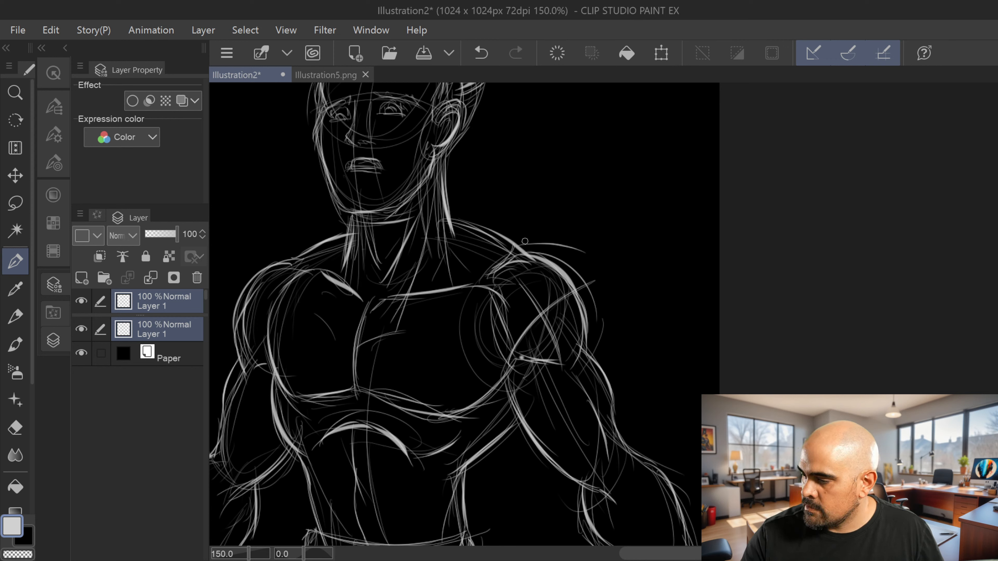
{"action": "left_click_drag", "start_coordinate": [525, 241], "coordinate": [591, 276]}
{"action": "mouse_move", "coordinate": [566, 250]}
{"action": "left_mouse_down"}
{"action": "mouse_move", "coordinate": [608, 295]}
{"action": "mouse_move", "coordinate": [516, 344]}
{"action": "left_mouse_up"}
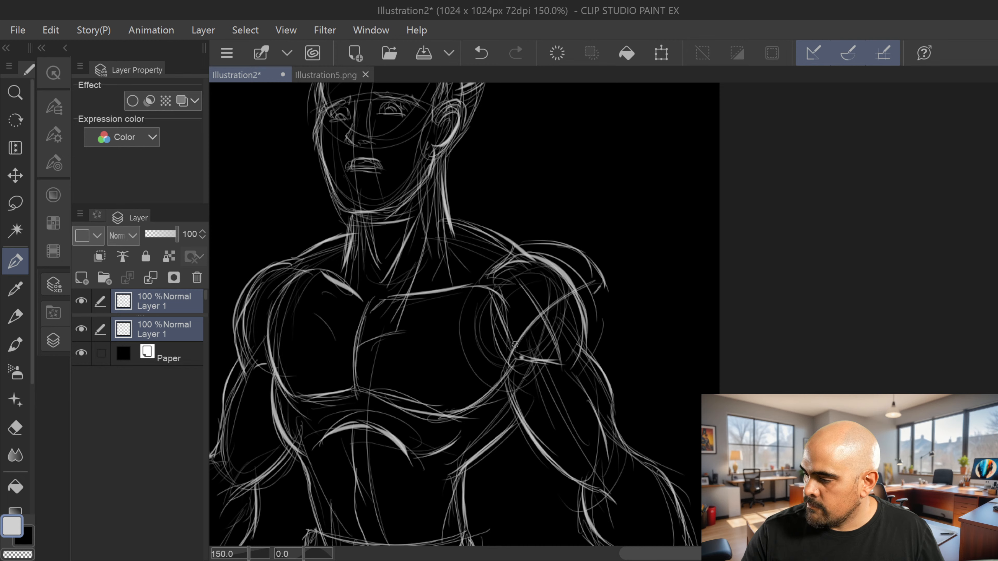
{"action": "left_click_drag", "start_coordinate": [489, 301], "coordinate": [506, 365]}
{"action": "mouse_move", "coordinate": [294, 266]}
{"action": "left_mouse_down"}
{"action": "mouse_move", "coordinate": [284, 241]}
{"action": "mouse_move", "coordinate": [227, 315]}
{"action": "left_mouse_up"}
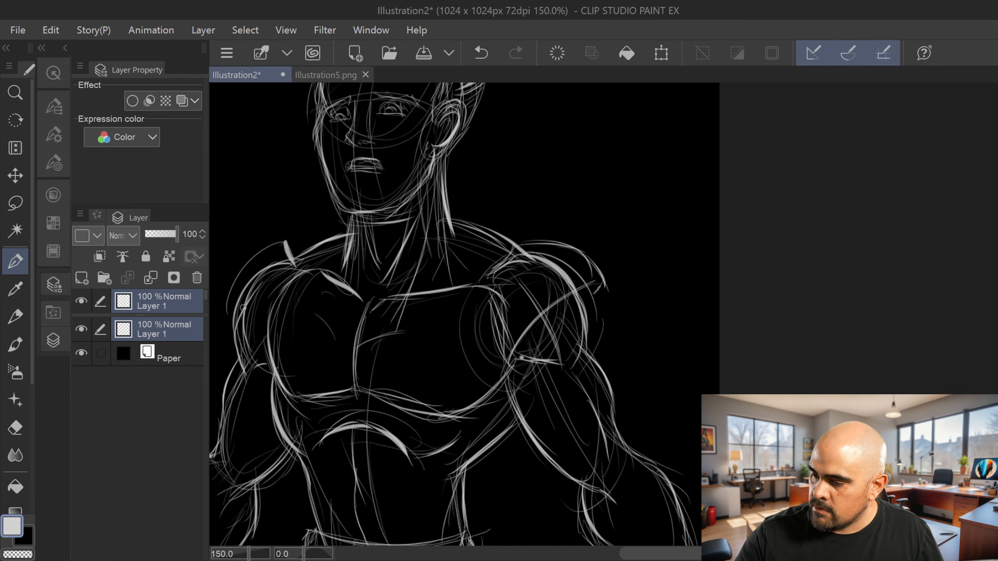
{"action": "left_click_drag", "start_coordinate": [250, 275], "coordinate": [360, 241]}
{"action": "left_click_drag", "start_coordinate": [709, 330], "coordinate": [724, 327]}
{"action": "key", "text": "ctrl+z"}
{"action": "key", "text": "ctrl+z"}
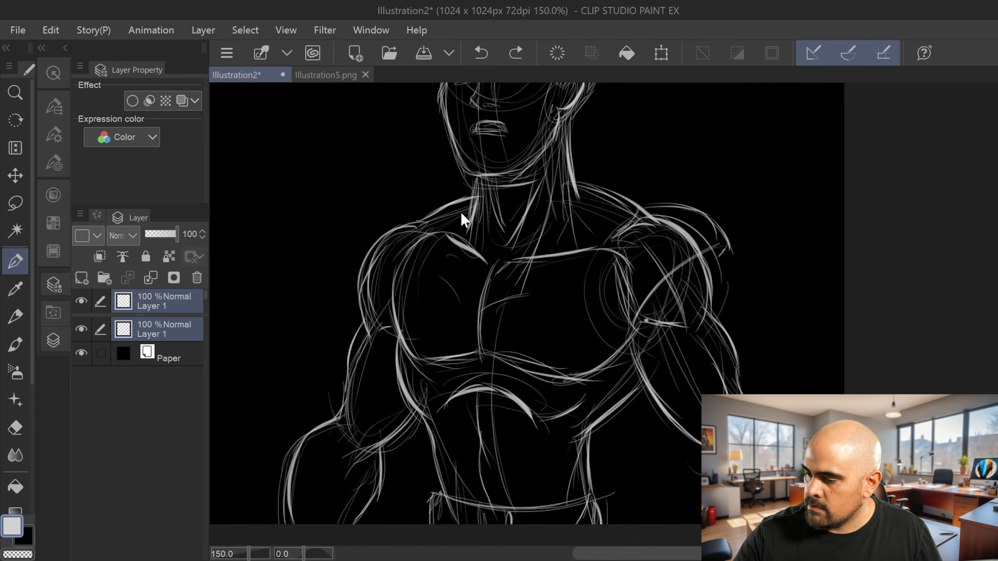
Step: Sketch a rounded shoulder pad with a lower edge over the left-hand shoulder, and thicken the right-hand pad's edges
{"action": "mouse_move", "coordinate": [422, 238]}
{"action": "left_mouse_down"}
{"action": "mouse_move", "coordinate": [411, 214]}
{"action": "mouse_move", "coordinate": [346, 269]}
{"action": "left_mouse_up"}
{"action": "left_click_drag", "start_coordinate": [384, 237], "coordinate": [363, 330]}
{"action": "mouse_move", "coordinate": [363, 241]}
{"action": "left_mouse_down"}
{"action": "mouse_move", "coordinate": [351, 312]}
{"action": "mouse_move", "coordinate": [411, 335]}
{"action": "left_mouse_up"}
{"action": "mouse_move", "coordinate": [637, 323]}
{"action": "left_mouse_down"}
{"action": "mouse_move", "coordinate": [661, 288]}
{"action": "mouse_move", "coordinate": [730, 253]}
{"action": "mouse_move", "coordinate": [722, 255]}
{"action": "left_mouse_up"}
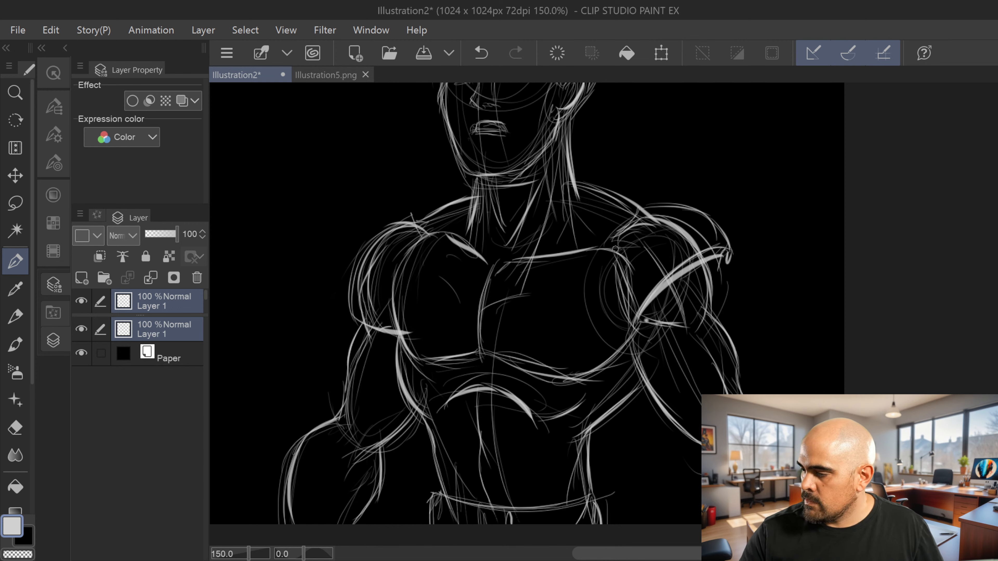
{"action": "left_click_drag", "start_coordinate": [614, 244], "coordinate": [668, 206]}
Step: Draw a bracer on the right-hand forearm with a curved upper edge, a bold outer contour and bands across it
{"action": "mouse_move", "coordinate": [423, 221]}
{"action": "left_mouse_down"}
{"action": "mouse_move", "coordinate": [437, 237]}
{"action": "mouse_move", "coordinate": [358, 133]}
{"action": "left_mouse_up"}
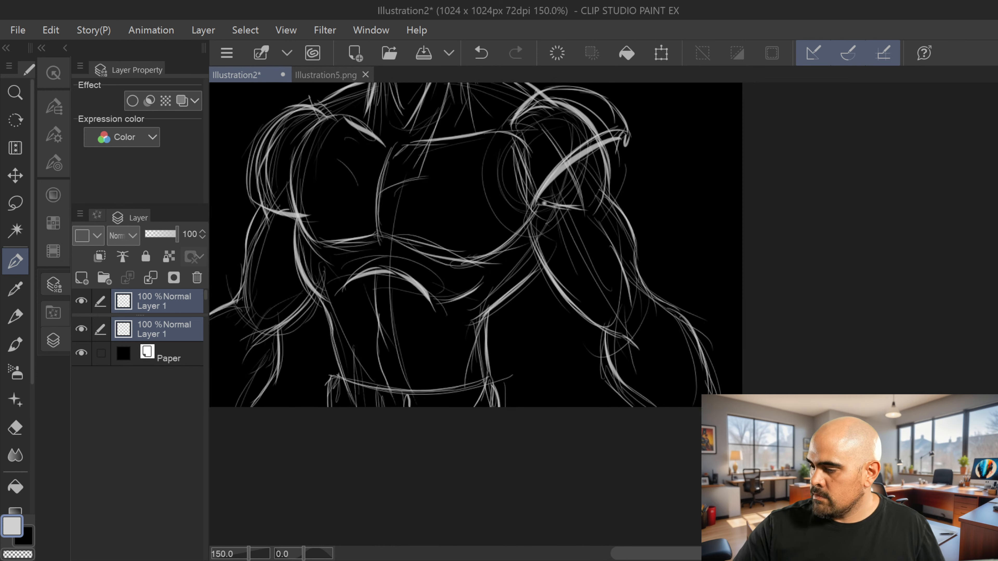
{"action": "mouse_move", "coordinate": [684, 311]}
{"action": "left_mouse_down"}
{"action": "mouse_move", "coordinate": [639, 363]}
{"action": "mouse_move", "coordinate": [613, 374]}
{"action": "mouse_move", "coordinate": [645, 361]}
{"action": "left_mouse_up"}
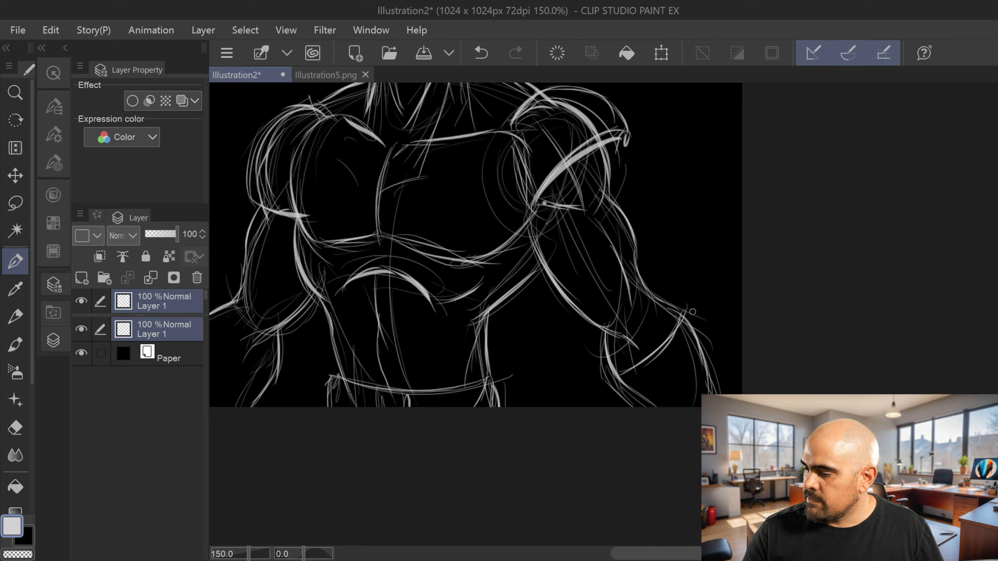
{"action": "left_click_drag", "start_coordinate": [687, 309], "coordinate": [717, 393]}
{"action": "left_click_drag", "start_coordinate": [686, 336], "coordinate": [709, 393]}
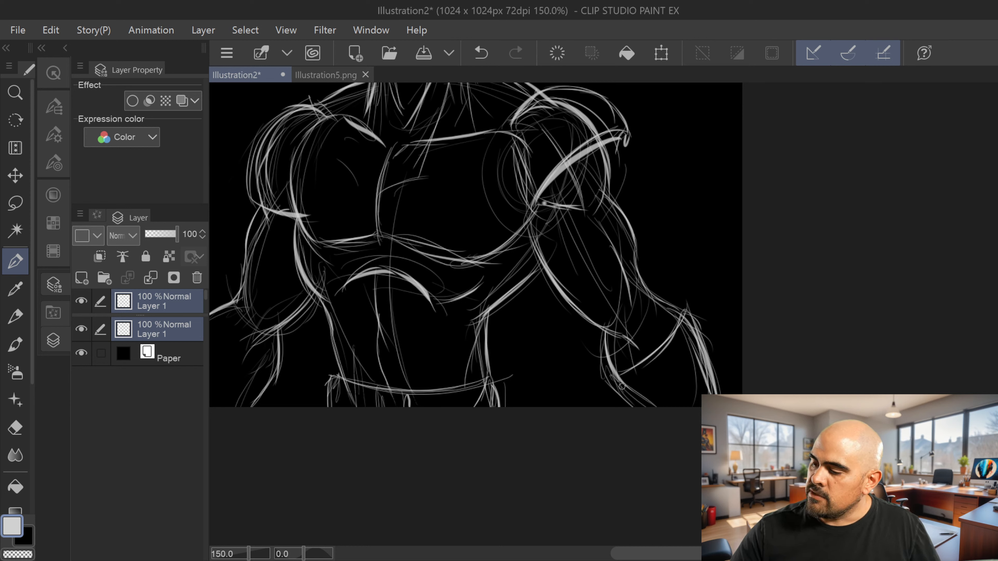
{"action": "mouse_move", "coordinate": [619, 383]}
{"action": "left_mouse_down"}
{"action": "mouse_move", "coordinate": [640, 409]}
{"action": "mouse_move", "coordinate": [672, 357]}
{"action": "left_mouse_up"}
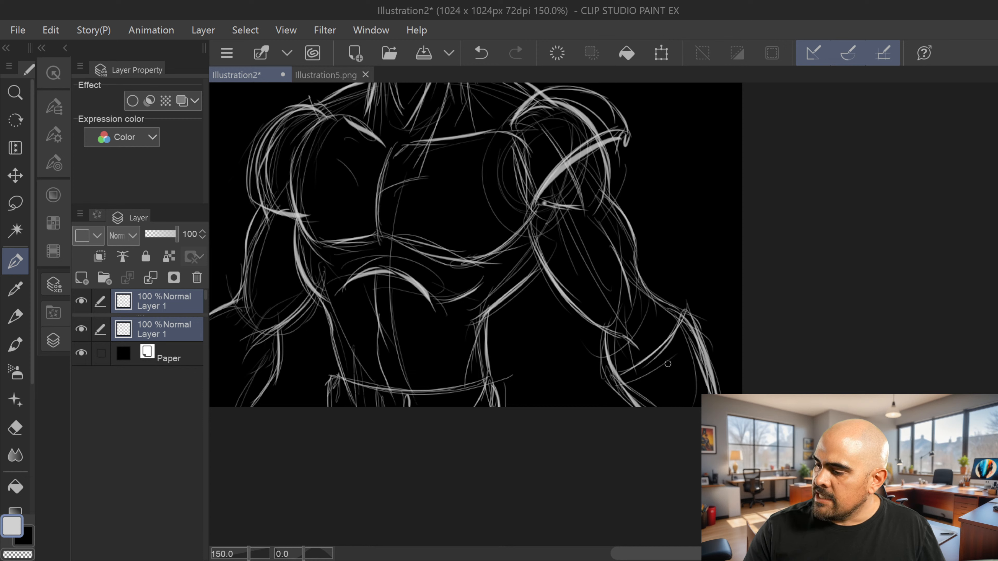
{"action": "left_click_drag", "start_coordinate": [628, 387], "coordinate": [673, 349]}
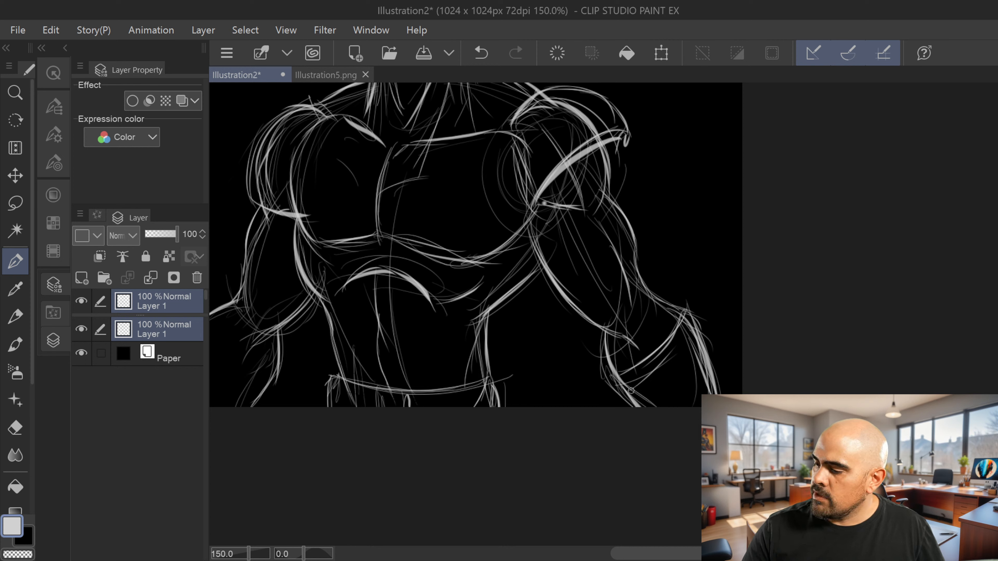
{"action": "mouse_move", "coordinate": [631, 391]}
{"action": "left_mouse_down"}
{"action": "mouse_move", "coordinate": [685, 348]}
{"action": "mouse_move", "coordinate": [634, 380]}
{"action": "mouse_move", "coordinate": [668, 356]}
{"action": "mouse_move", "coordinate": [674, 365]}
{"action": "mouse_move", "coordinate": [635, 400]}
{"action": "mouse_move", "coordinate": [661, 387]}
{"action": "mouse_move", "coordinate": [662, 402]}
{"action": "mouse_move", "coordinate": [672, 389]}
{"action": "mouse_move", "coordinate": [689, 407]}
{"action": "left_mouse_up"}
Step: Draw a matching bracer on the left-hand forearm with diagonal bands and reinforced side contours, plus a thin upper-arm line
{"action": "left_click_drag", "start_coordinate": [731, 355], "coordinate": [844, 354]}
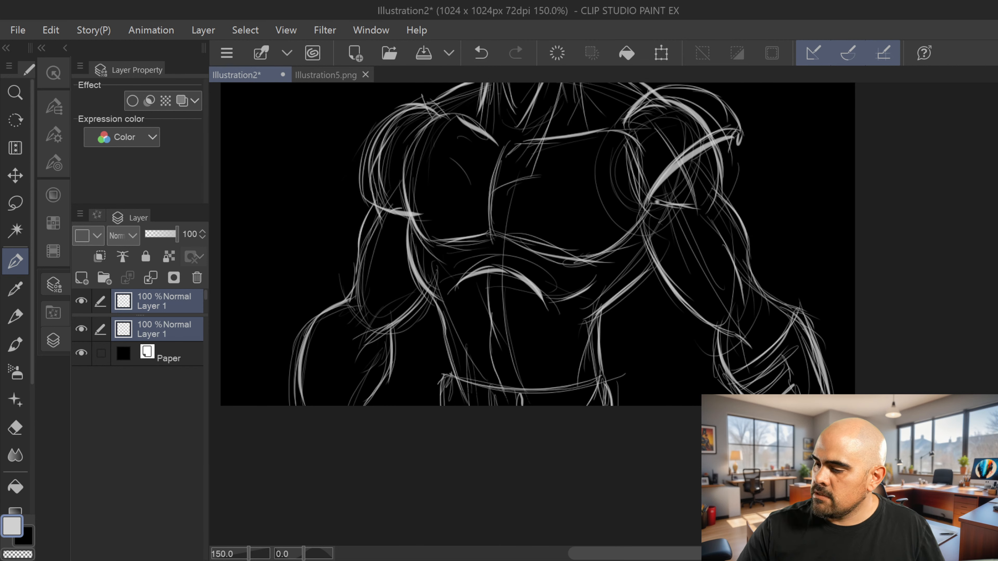
{"action": "left_click_drag", "start_coordinate": [319, 321], "coordinate": [356, 360]}
{"action": "mouse_move", "coordinate": [323, 316]}
{"action": "left_mouse_down"}
{"action": "mouse_move", "coordinate": [345, 355]}
{"action": "mouse_move", "coordinate": [387, 382]}
{"action": "left_mouse_up"}
{"action": "mouse_move", "coordinate": [317, 344]}
{"action": "left_mouse_down"}
{"action": "mouse_move", "coordinate": [309, 380]}
{"action": "mouse_move", "coordinate": [349, 366]}
{"action": "mouse_move", "coordinate": [373, 391]}
{"action": "mouse_move", "coordinate": [361, 393]}
{"action": "mouse_move", "coordinate": [371, 404]}
{"action": "left_mouse_up"}
{"action": "left_click_drag", "start_coordinate": [314, 389], "coordinate": [353, 405]}
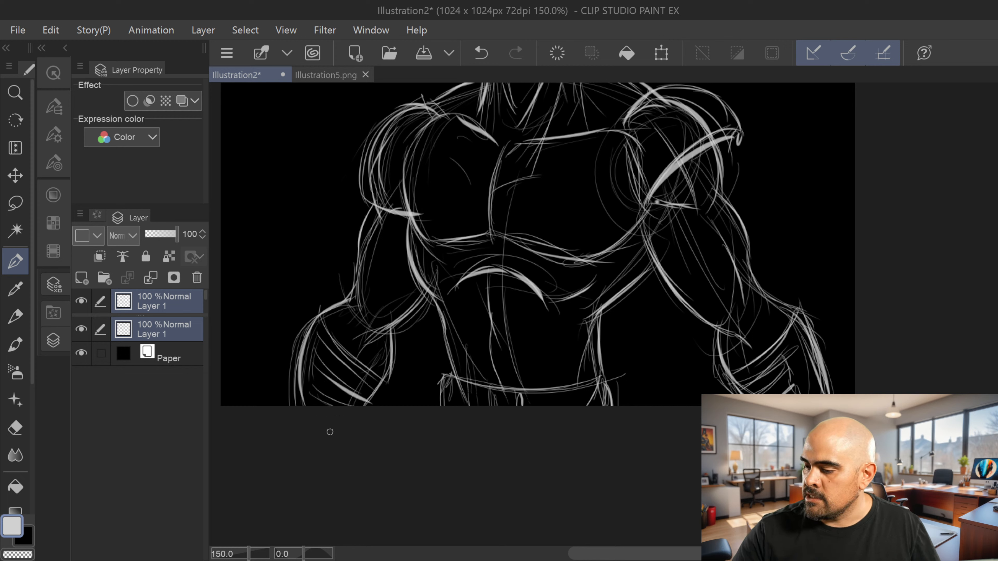
{"action": "left_click_drag", "start_coordinate": [320, 330], "coordinate": [312, 405]}
{"action": "mouse_move", "coordinate": [378, 379]}
{"action": "left_mouse_down"}
{"action": "mouse_move", "coordinate": [361, 405]}
{"action": "mouse_move", "coordinate": [370, 405]}
{"action": "left_mouse_up"}
{"action": "left_click_drag", "start_coordinate": [390, 329], "coordinate": [384, 360]}
{"action": "left_click_drag", "start_coordinate": [348, 232], "coordinate": [342, 299]}
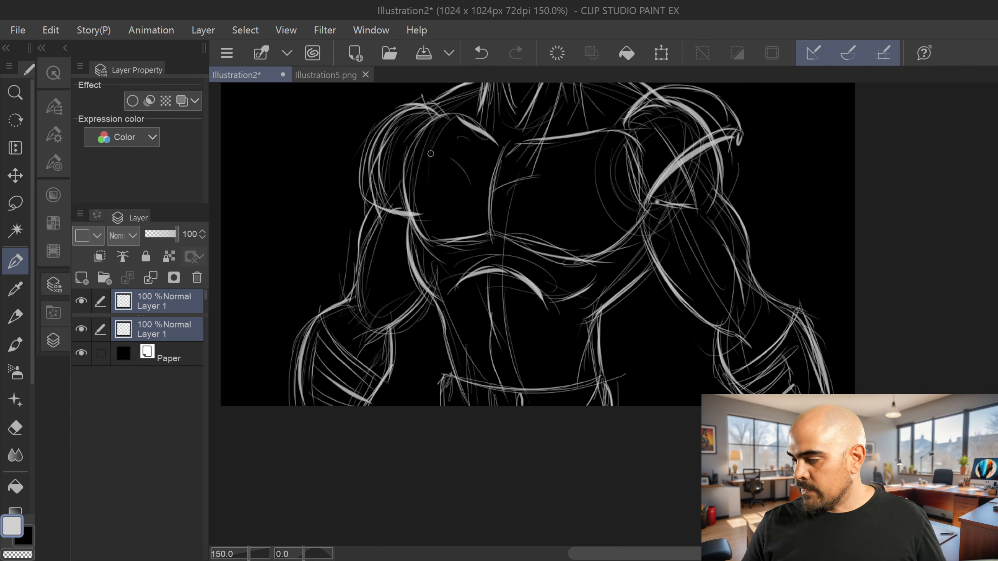
Step: Sketch the right-hand side of a high collar, rising behind the neck and running diagonally down to a V at the chest
{"action": "left_click_drag", "start_coordinate": [431, 153], "coordinate": [437, 331]}
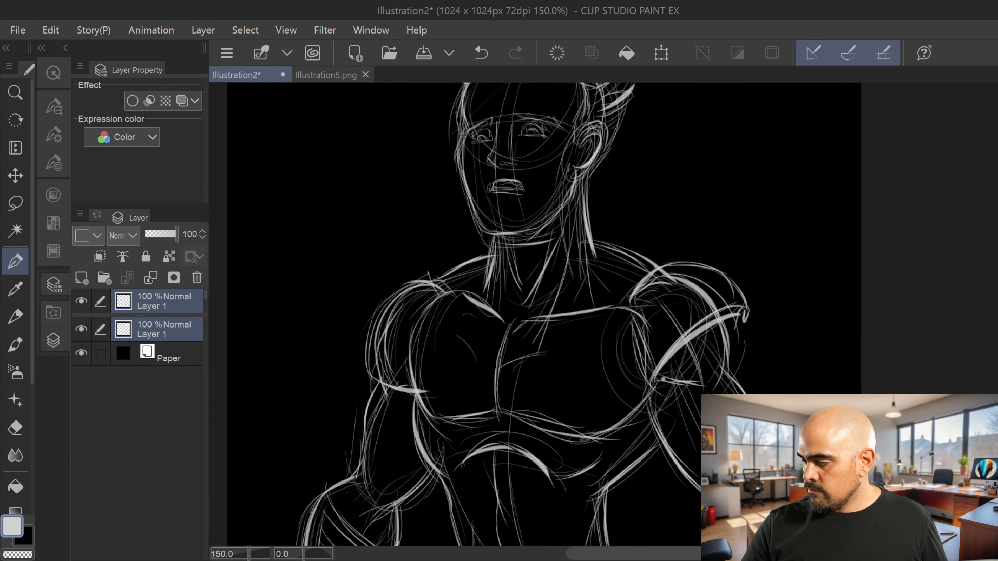
{"action": "mouse_move", "coordinate": [567, 244]}
{"action": "left_mouse_down"}
{"action": "mouse_move", "coordinate": [532, 358]}
{"action": "mouse_move", "coordinate": [572, 371]}
{"action": "left_mouse_up"}
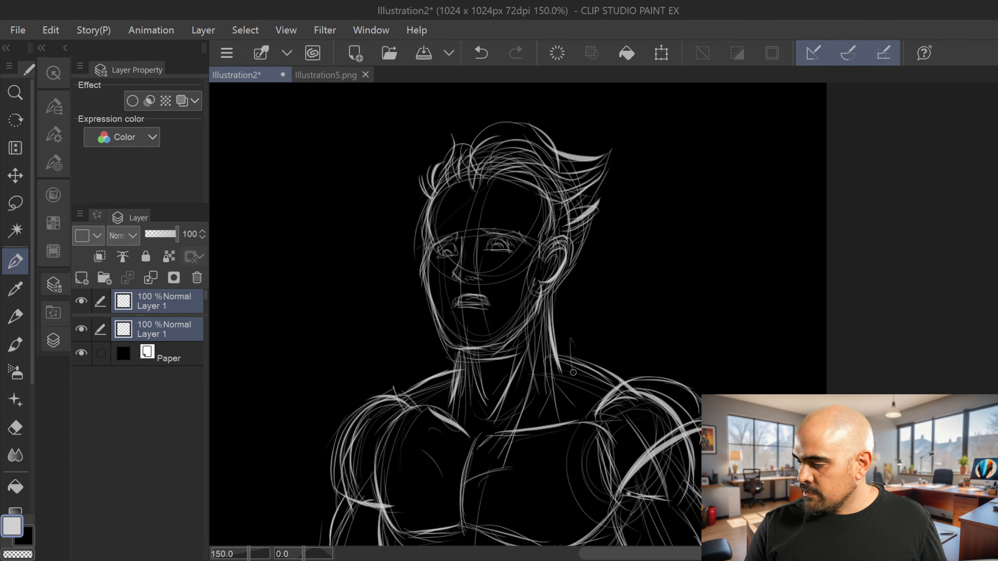
{"action": "left_click_drag", "start_coordinate": [572, 335], "coordinate": [572, 370]}
{"action": "left_click_drag", "start_coordinate": [569, 346], "coordinate": [567, 374]}
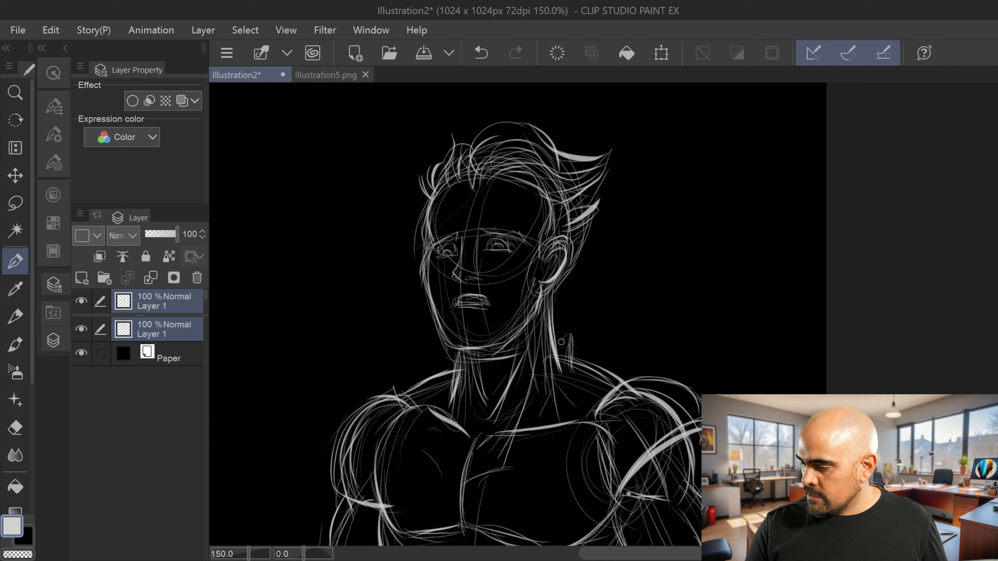
{"action": "left_click_drag", "start_coordinate": [562, 339], "coordinate": [559, 354]}
{"action": "mouse_move", "coordinate": [554, 354]}
{"action": "left_mouse_down"}
{"action": "mouse_move", "coordinate": [496, 388]}
{"action": "mouse_move", "coordinate": [496, 417]}
{"action": "left_mouse_up"}
{"action": "left_click_drag", "start_coordinate": [503, 379], "coordinate": [499, 415]}
{"action": "left_click_drag", "start_coordinate": [502, 382], "coordinate": [492, 424]}
{"action": "left_click_drag", "start_coordinate": [498, 407], "coordinate": [481, 431]}
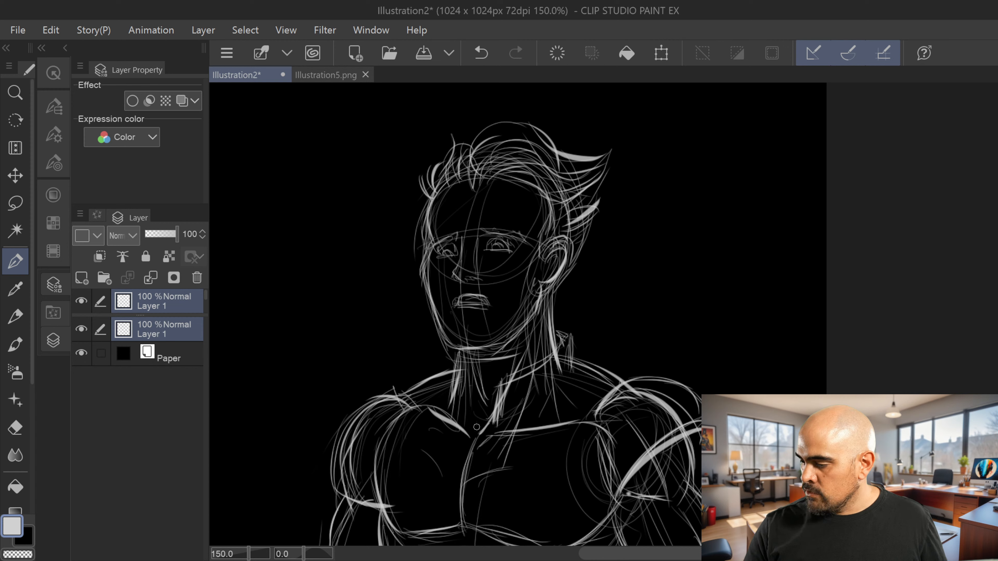
Step: Sketch the left-hand side of the collar with a bold inner edge meeting the V, and reinforce the right-hand collar's lower edge
{"action": "mouse_move", "coordinate": [467, 379]}
{"action": "left_mouse_down"}
{"action": "mouse_move", "coordinate": [478, 432]}
{"action": "mouse_move", "coordinate": [446, 381]}
{"action": "mouse_move", "coordinate": [454, 347]}
{"action": "mouse_move", "coordinate": [444, 379]}
{"action": "left_mouse_up"}
{"action": "left_click_drag", "start_coordinate": [443, 359], "coordinate": [463, 422]}
{"action": "mouse_move", "coordinate": [450, 397]}
{"action": "left_mouse_down"}
{"action": "mouse_move", "coordinate": [467, 416]}
{"action": "mouse_move", "coordinate": [529, 399]}
{"action": "mouse_move", "coordinate": [560, 373]}
{"action": "left_mouse_up"}
{"action": "mouse_move", "coordinate": [506, 416]}
{"action": "left_mouse_down"}
{"action": "mouse_move", "coordinate": [571, 369]}
{"action": "mouse_move", "coordinate": [570, 345]}
{"action": "left_mouse_up"}
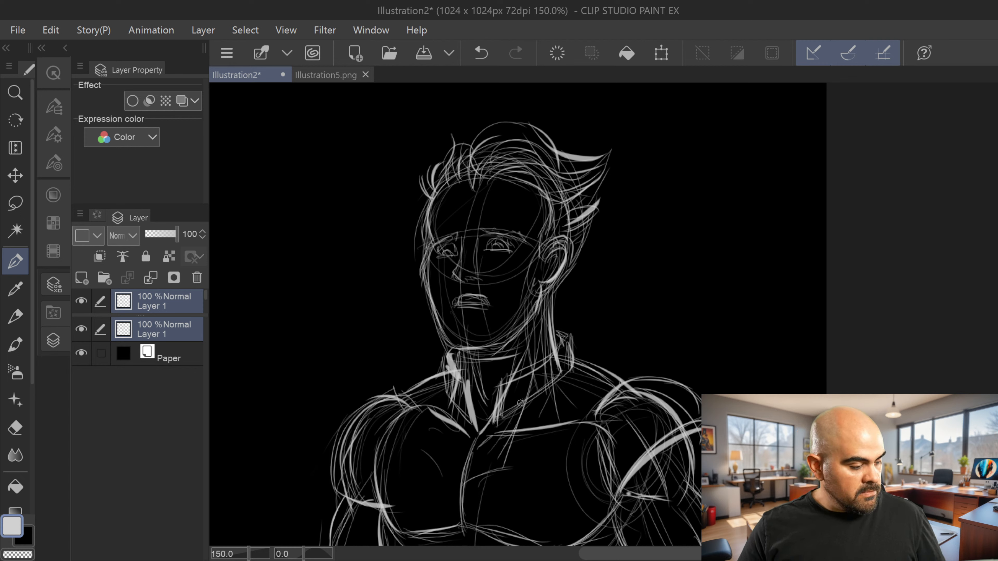
Step: Erase the neck and shoulder construction lines that cross the inside of both collar flaps
{"action": "key", "text": "c"}
{"action": "mouse_move", "coordinate": [535, 381]}
{"action": "left_mouse_down"}
{"action": "mouse_move", "coordinate": [559, 351]}
{"action": "mouse_move", "coordinate": [550, 377]}
{"action": "mouse_move", "coordinate": [569, 365]}
{"action": "mouse_move", "coordinate": [503, 405]}
{"action": "mouse_move", "coordinate": [509, 387]}
{"action": "mouse_move", "coordinate": [567, 356]}
{"action": "left_mouse_up"}
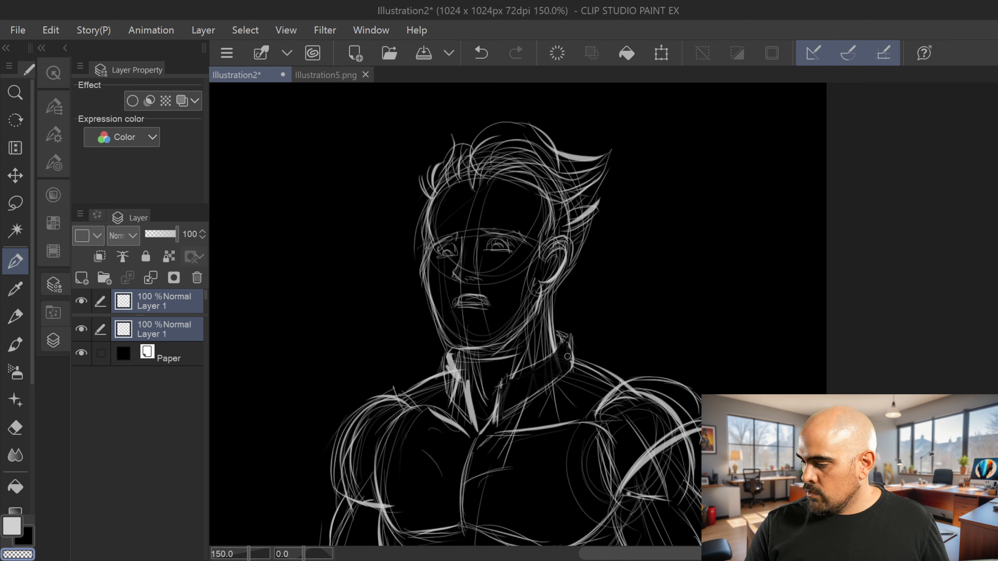
{"action": "mouse_move", "coordinate": [443, 386]}
{"action": "left_mouse_down"}
{"action": "mouse_move", "coordinate": [456, 397]}
{"action": "mouse_move", "coordinate": [450, 363]}
{"action": "mouse_move", "coordinate": [450, 386]}
{"action": "mouse_move", "coordinate": [457, 369]}
{"action": "mouse_move", "coordinate": [467, 382]}
{"action": "left_mouse_up"}
{"action": "key", "text": "c"}
{"action": "key", "text": "c"}
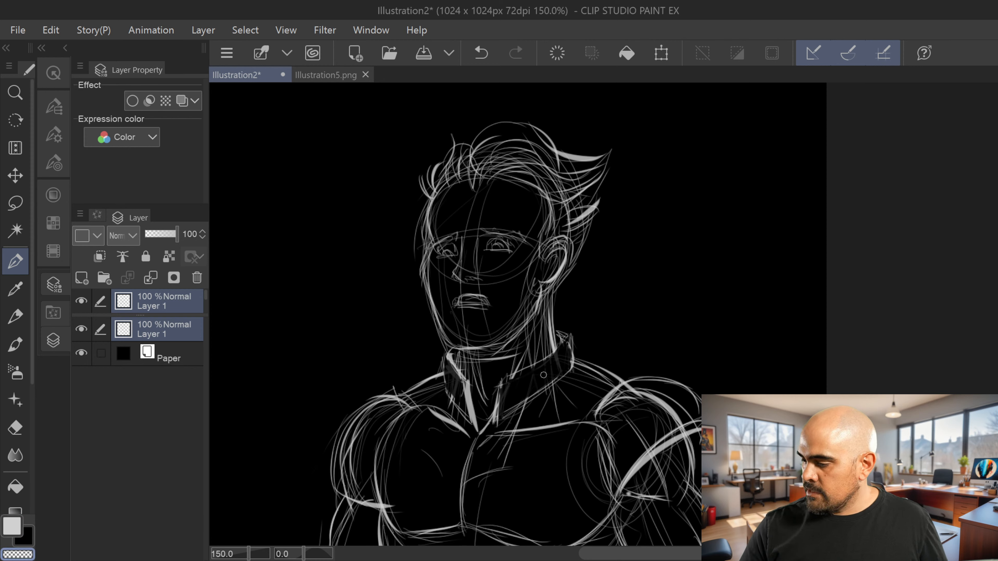
Step: Erase the stray lines beside the chest's center line and clean the lower edge of the right-hand pectoral
{"action": "scroll", "coordinate": [607, 335], "scroll_direction": "down", "scroll_amount": 3}
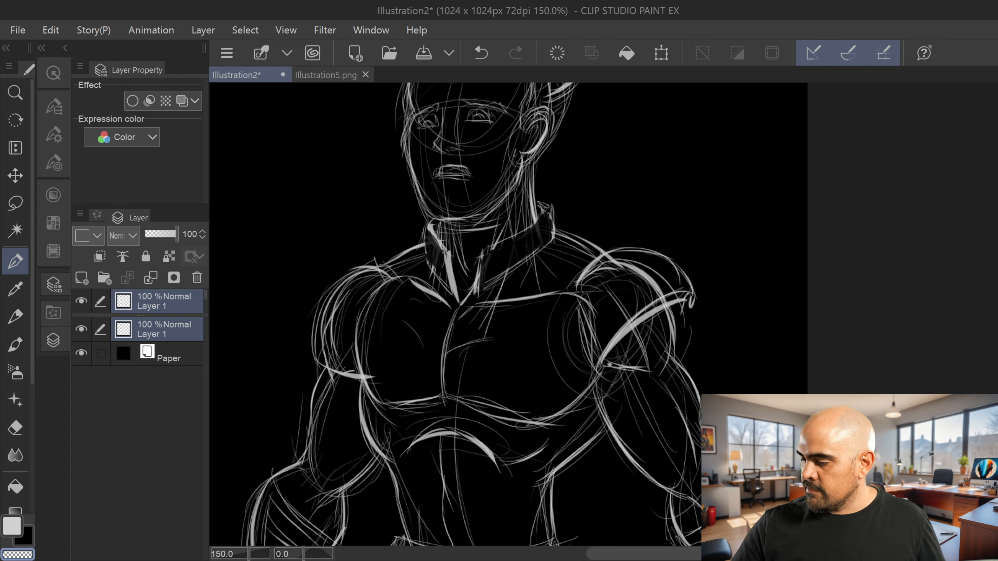
{"action": "key", "text": "c"}
{"action": "left_click_drag", "start_coordinate": [466, 330], "coordinate": [453, 365]}
{"action": "key", "text": "c"}
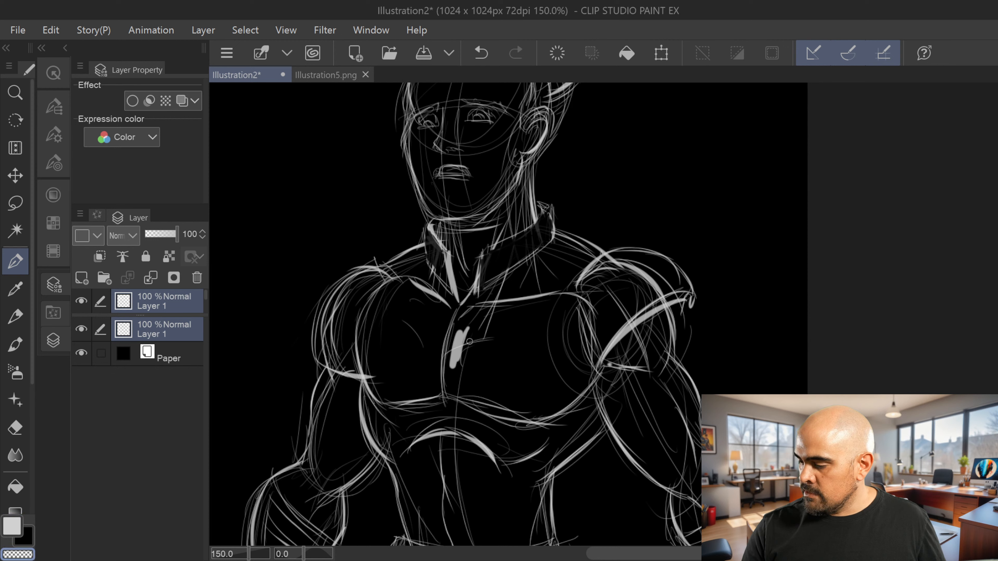
{"action": "mouse_move", "coordinate": [464, 331]}
{"action": "left_mouse_down"}
{"action": "mouse_move", "coordinate": [454, 364]}
{"action": "mouse_move", "coordinate": [457, 347]}
{"action": "mouse_move", "coordinate": [464, 375]}
{"action": "mouse_move", "coordinate": [460, 324]}
{"action": "left_mouse_up"}
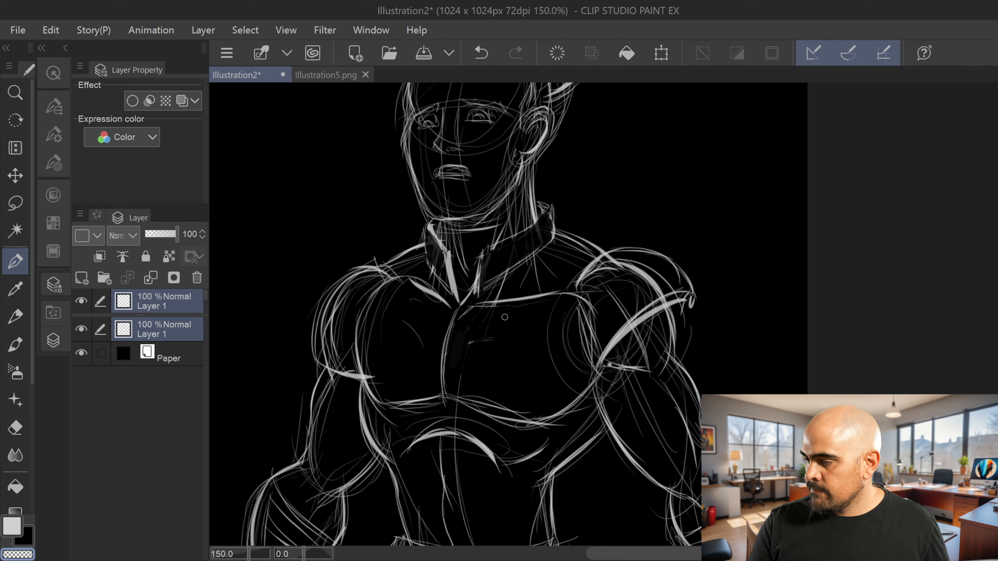
{"action": "mouse_move", "coordinate": [522, 413]}
{"action": "left_mouse_down"}
{"action": "mouse_move", "coordinate": [480, 401]}
{"action": "mouse_move", "coordinate": [567, 398]}
{"action": "mouse_move", "coordinate": [523, 419]}
{"action": "mouse_move", "coordinate": [571, 418]}
{"action": "mouse_move", "coordinate": [585, 405]}
{"action": "mouse_move", "coordinate": [531, 426]}
{"action": "left_mouse_up"}
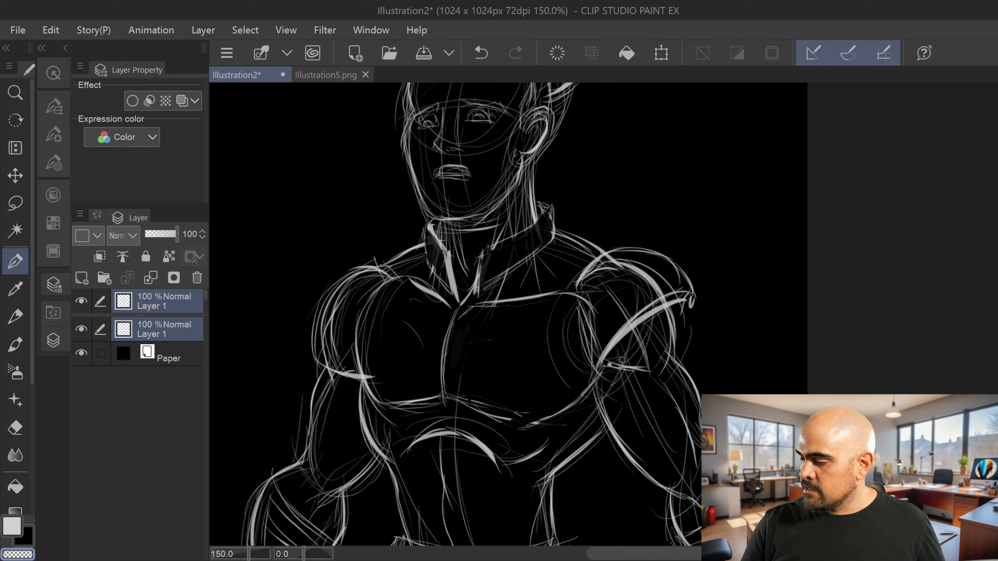
Step: Erase the construction lines inside the left-hand shoulder pad and redraw its outer contour as one bold curve
{"action": "mouse_move", "coordinate": [377, 393]}
{"action": "left_mouse_down"}
{"action": "mouse_move", "coordinate": [400, 413]}
{"action": "mouse_move", "coordinate": [372, 377]}
{"action": "mouse_move", "coordinate": [351, 283]}
{"action": "mouse_move", "coordinate": [336, 346]}
{"action": "mouse_move", "coordinate": [346, 301]}
{"action": "mouse_move", "coordinate": [323, 331]}
{"action": "mouse_move", "coordinate": [324, 359]}
{"action": "mouse_move", "coordinate": [319, 343]}
{"action": "mouse_move", "coordinate": [342, 312]}
{"action": "left_mouse_up"}
{"action": "mouse_move", "coordinate": [339, 357]}
{"action": "left_mouse_down"}
{"action": "mouse_move", "coordinate": [327, 360]}
{"action": "mouse_move", "coordinate": [354, 275]}
{"action": "left_mouse_up"}
{"action": "key", "text": "c"}
{"action": "left_click_drag", "start_coordinate": [318, 324], "coordinate": [351, 278]}
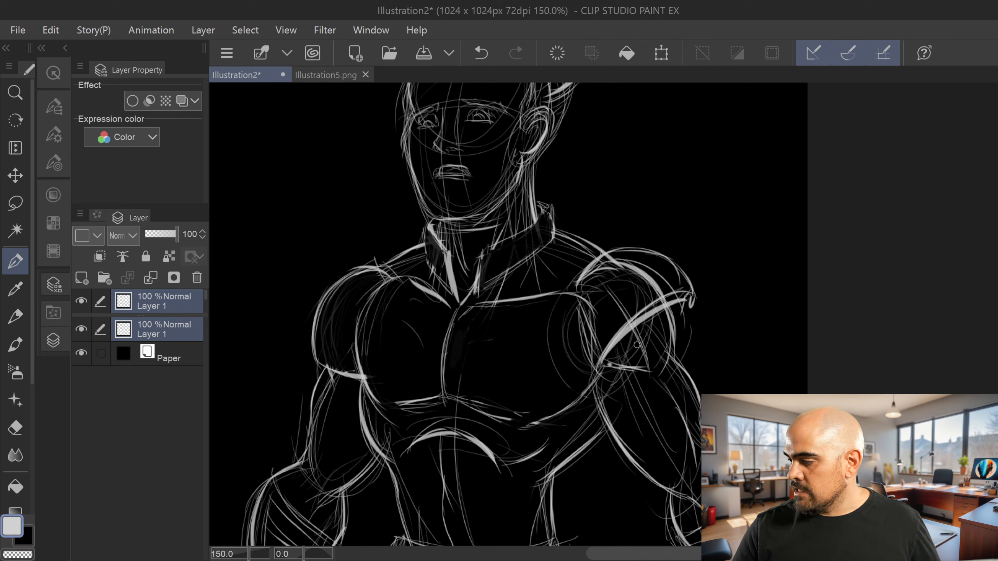
Step: Redraw the right-hand shoulder pad's lower edge more thinly, erase the thick diagonal strokes above it and clean its rounded top
{"action": "left_click_drag", "start_coordinate": [694, 305], "coordinate": [680, 326]}
{"action": "left_click_drag", "start_coordinate": [609, 363], "coordinate": [693, 311]}
{"action": "mouse_move", "coordinate": [637, 326]}
{"action": "left_mouse_down"}
{"action": "mouse_move", "coordinate": [679, 313]}
{"action": "mouse_move", "coordinate": [601, 354]}
{"action": "mouse_move", "coordinate": [679, 303]}
{"action": "mouse_move", "coordinate": [627, 315]}
{"action": "left_mouse_up"}
{"action": "key", "text": "c"}
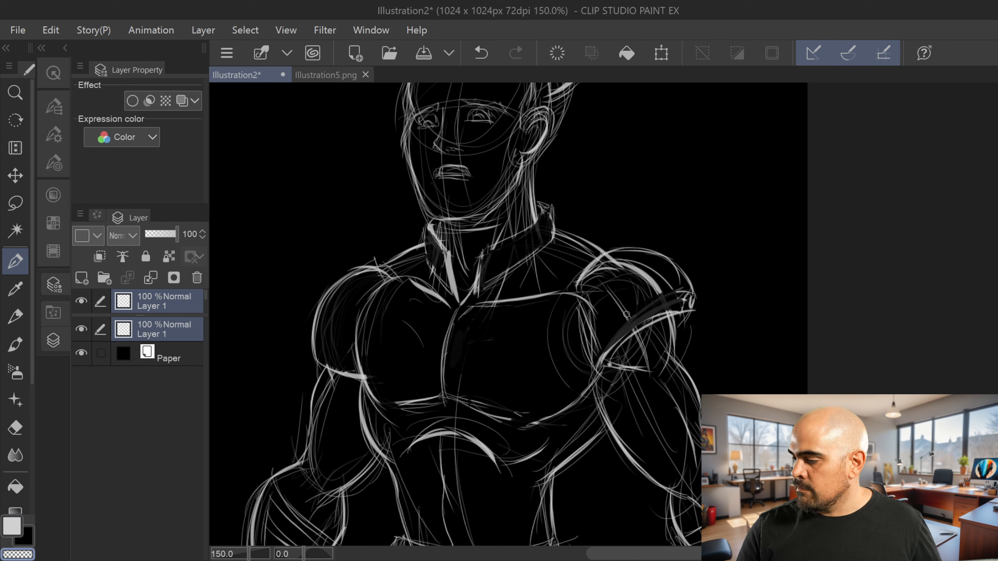
{"action": "mouse_move", "coordinate": [622, 265]}
{"action": "left_mouse_down"}
{"action": "mouse_move", "coordinate": [660, 299]}
{"action": "mouse_move", "coordinate": [636, 268]}
{"action": "mouse_move", "coordinate": [684, 294]}
{"action": "left_mouse_up"}
Step: Reinforce the outer contour of the right-hand upper arm and the torso side line below the armpit
{"action": "scroll", "coordinate": [685, 295], "scroll_direction": "down", "scroll_amount": 3}
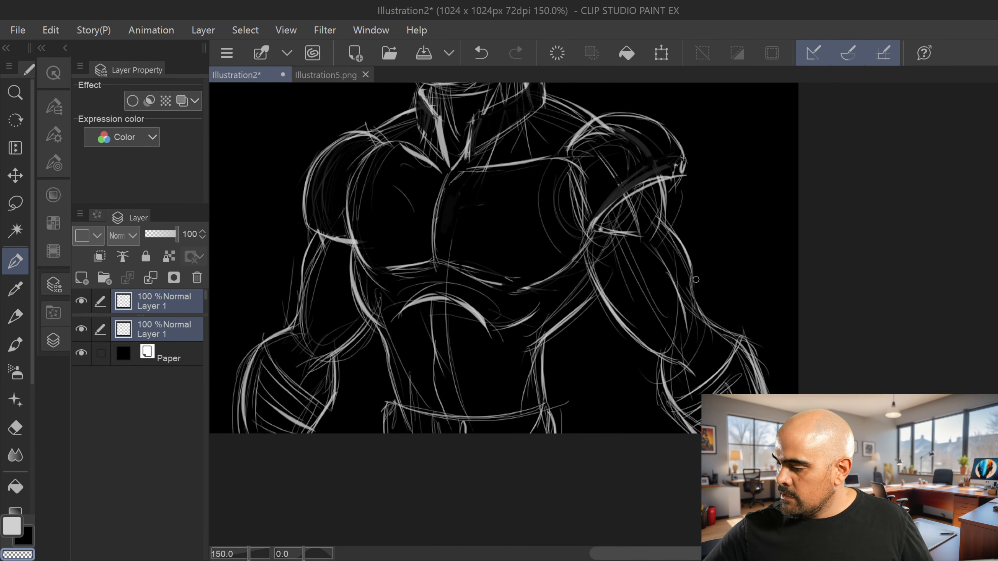
{"action": "key", "text": "c"}
{"action": "left_click_drag", "start_coordinate": [690, 271], "coordinate": [706, 315]}
{"action": "left_click_drag", "start_coordinate": [670, 224], "coordinate": [700, 308]}
{"action": "mouse_move", "coordinate": [595, 297]}
{"action": "left_mouse_down"}
{"action": "mouse_move", "coordinate": [555, 338]}
{"action": "mouse_move", "coordinate": [552, 326]}
{"action": "left_mouse_up"}
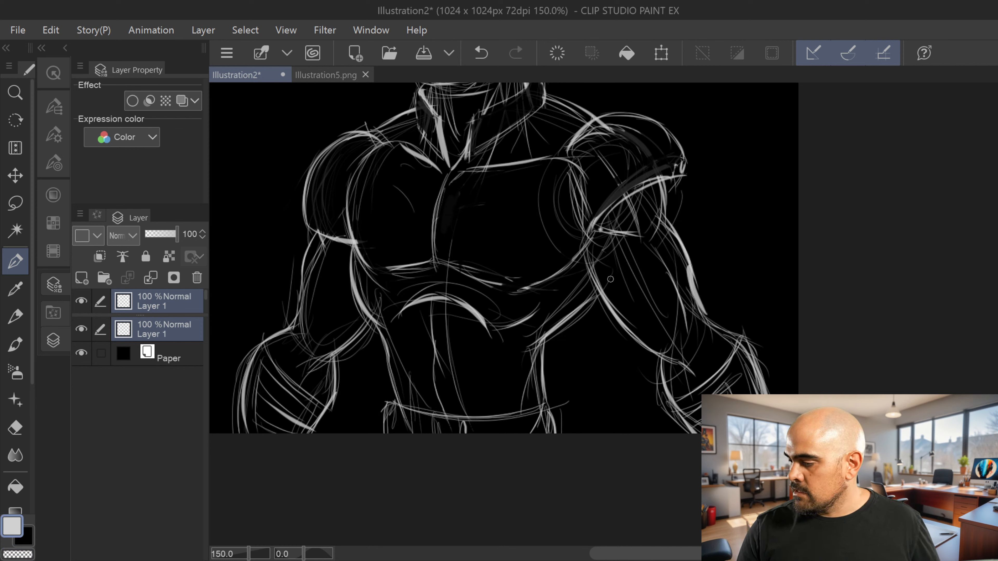
{"action": "left_click_drag", "start_coordinate": [652, 218], "coordinate": [638, 250]}
{"action": "scroll", "coordinate": [596, 297], "scroll_direction": "down", "scroll_amount": 3}
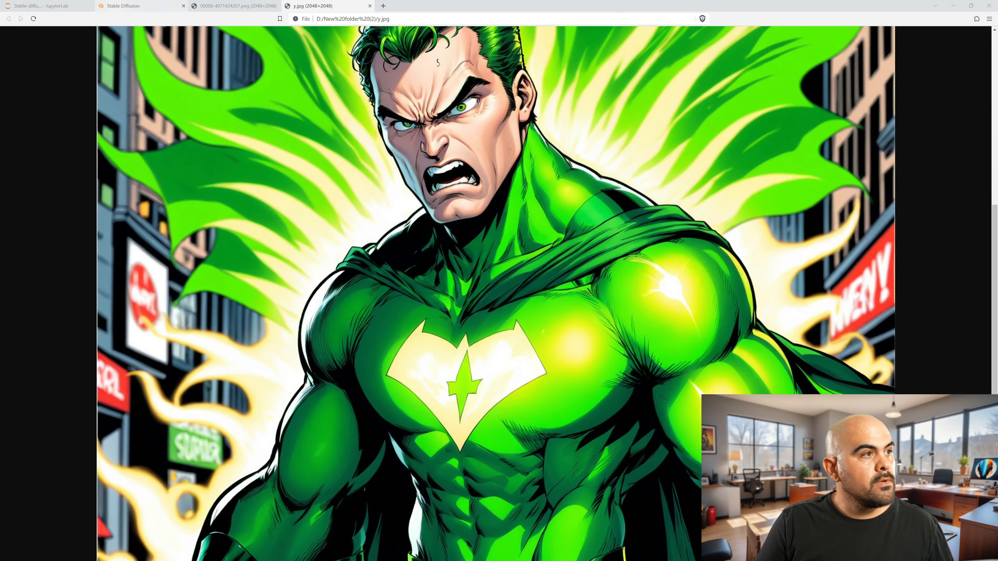
Step: Switch to the Stable Diffusion web page and load the updated sketch as the ControlNet Unit 0 image
{"action": "left_click", "coordinate": [121, 10]}
{"action": "scroll", "coordinate": [661, 337], "scroll_direction": "down", "scroll_amount": 7}
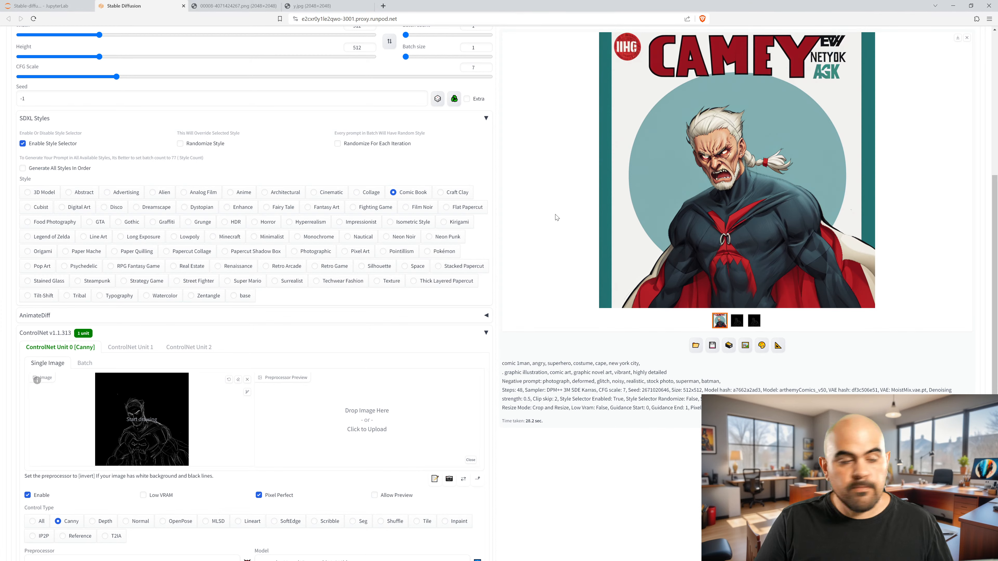
{"action": "left_click_drag", "start_coordinate": [557, 218], "coordinate": [140, 413]}
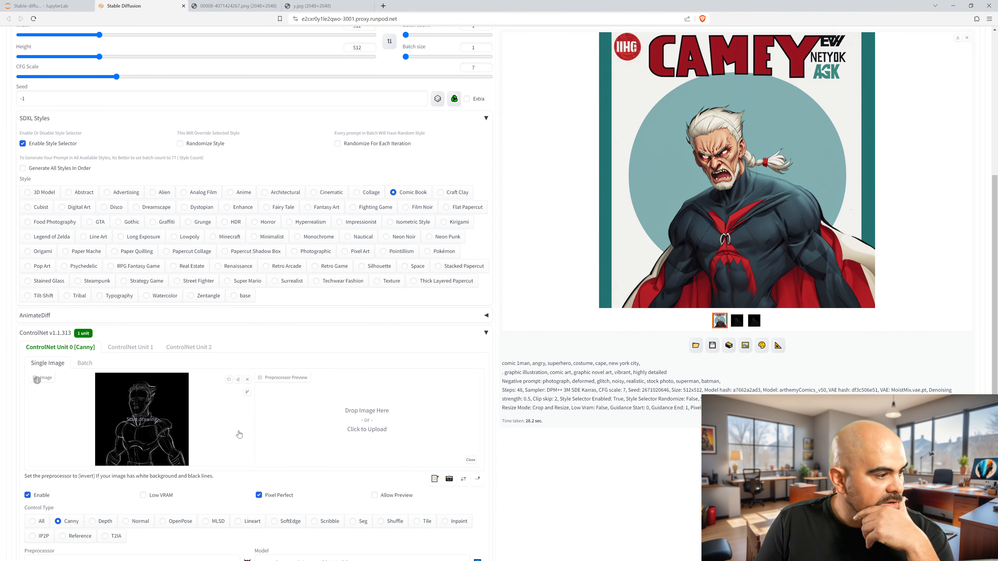
Step: Check the Canny ControlNet settings and generate an image from the updated sketch
{"action": "scroll", "coordinate": [239, 435], "scroll_direction": "down", "scroll_amount": 4}
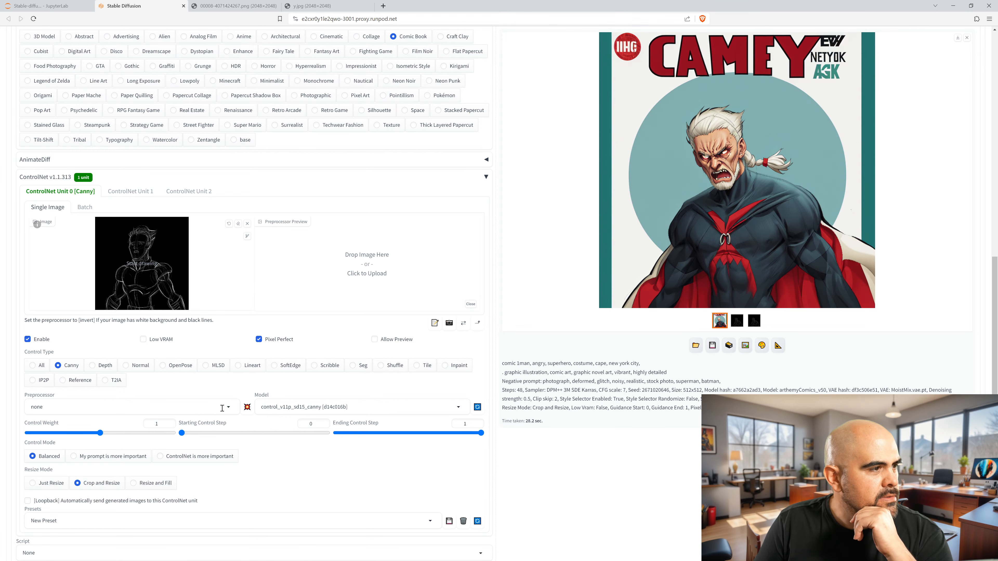
{"action": "scroll", "coordinate": [252, 425], "scroll_direction": "up", "scroll_amount": 5}
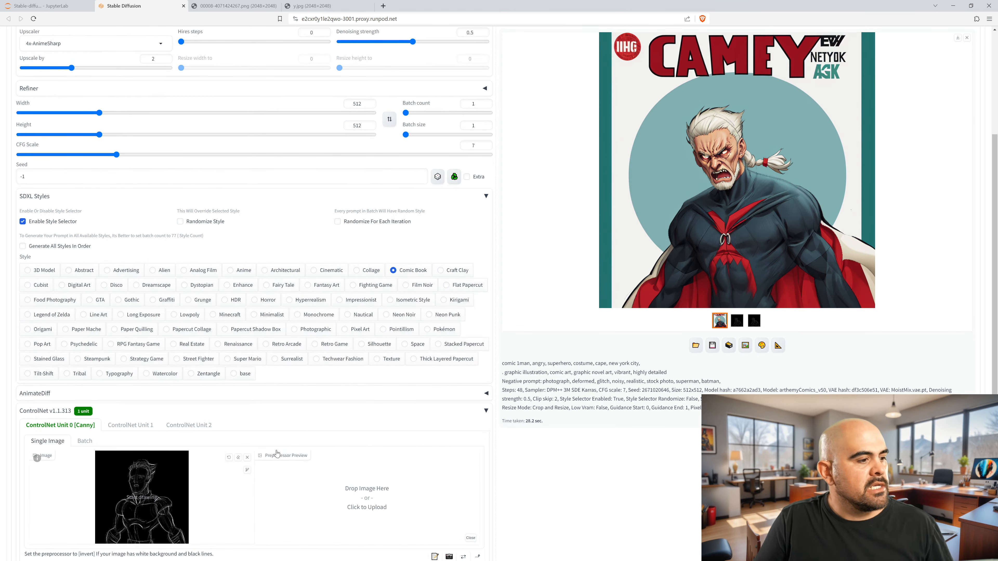
{"action": "scroll", "coordinate": [277, 453], "scroll_direction": "down", "scroll_amount": 5}
{"action": "scroll", "coordinate": [282, 449], "scroll_direction": "up", "scroll_amount": 9}
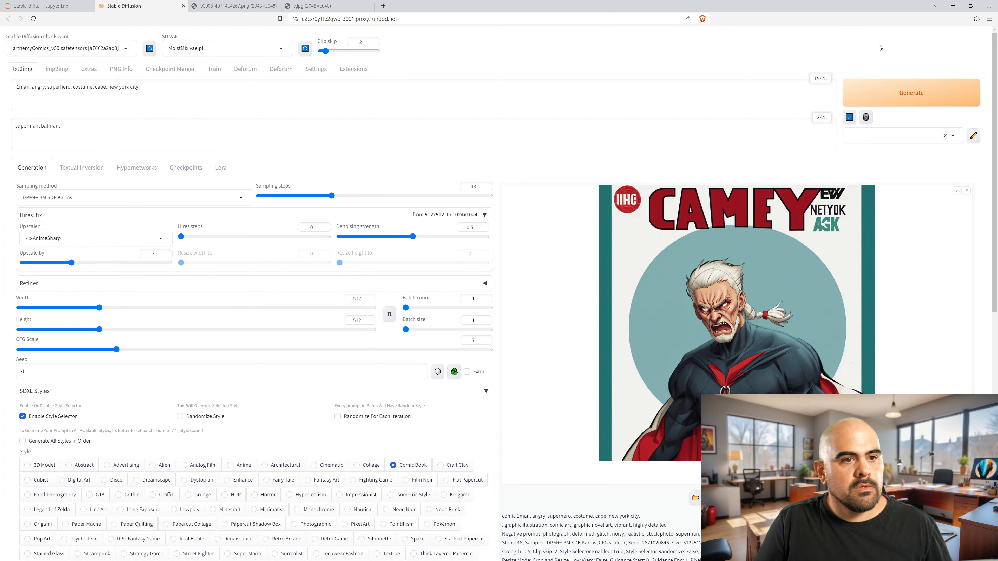
{"action": "left_click", "coordinate": [908, 88]}
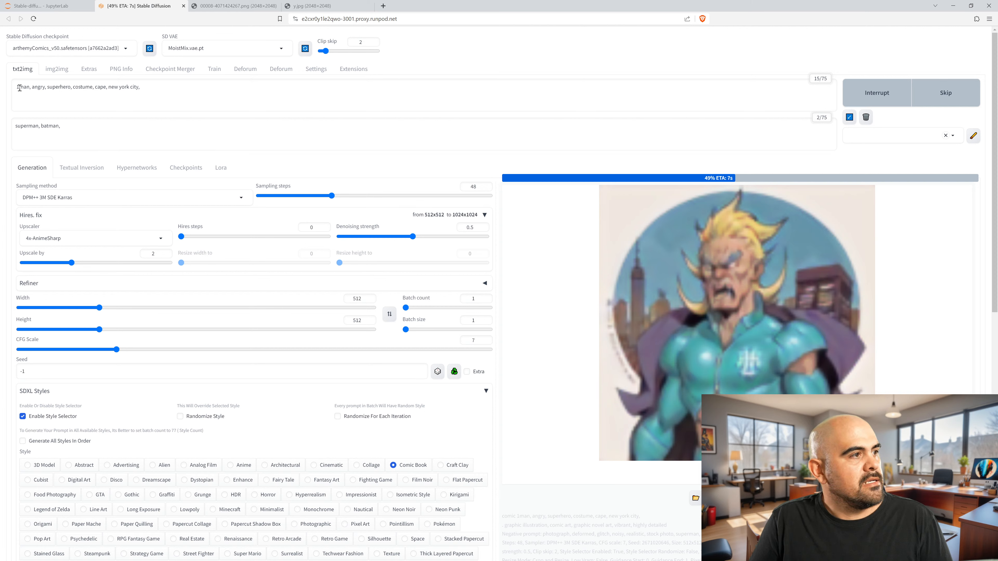
Step: Remove "angry" from the positive prompt and generate another image
{"action": "double_click", "coordinate": [38, 86]}
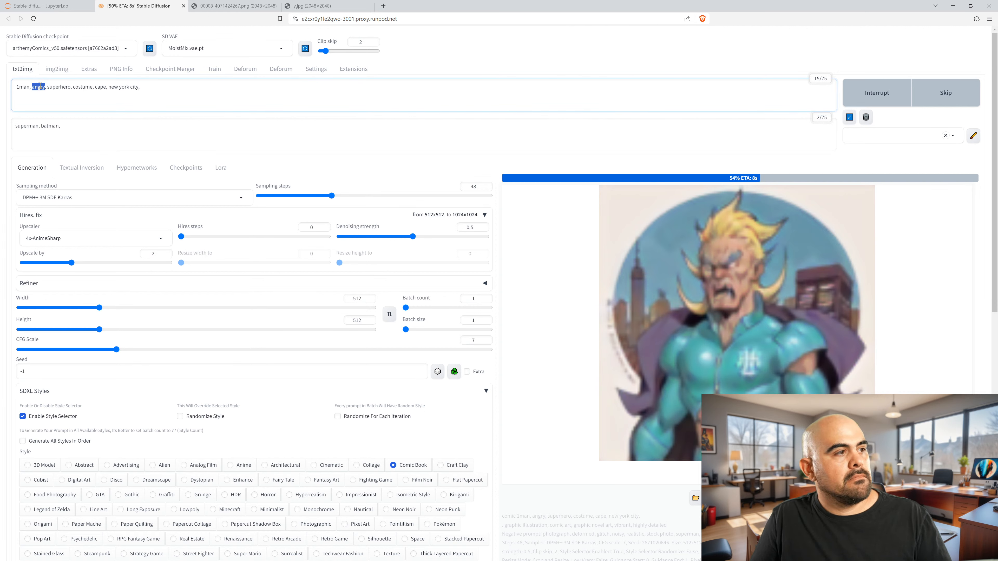
{"action": "key", "text": "BackSpace"}
{"action": "key", "text": "BackSpace"}
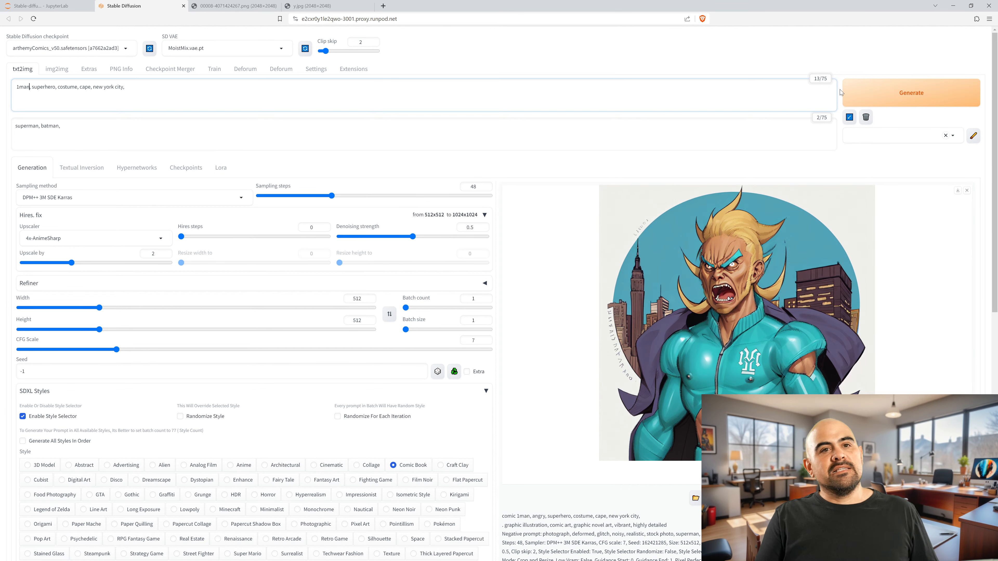
{"action": "left_click", "coordinate": [884, 97]}
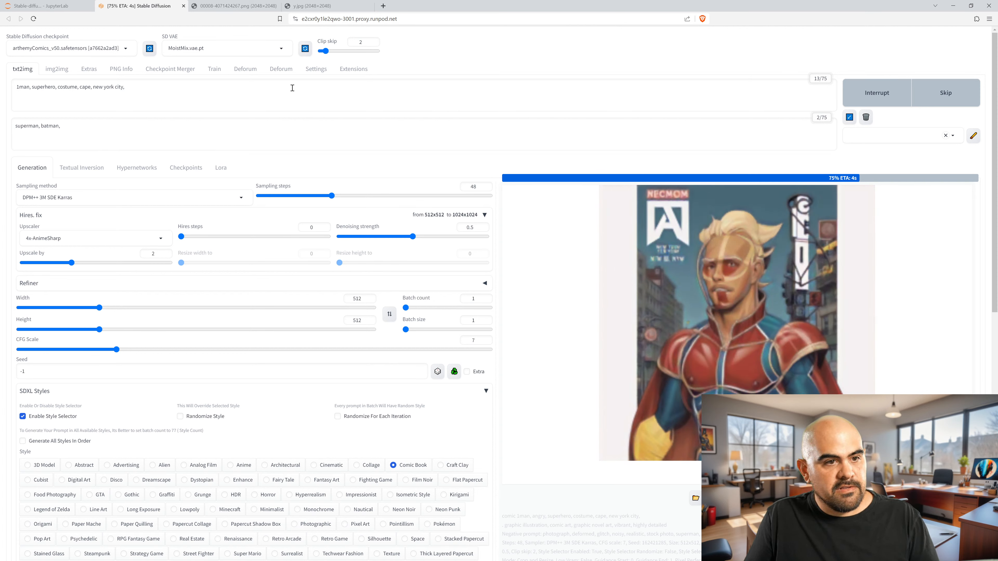
Step: Switch the Stable Diffusion checkpoint to RealitiesEdgeXLANIME_20.safetensors
{"action": "left_click", "coordinate": [124, 54]}
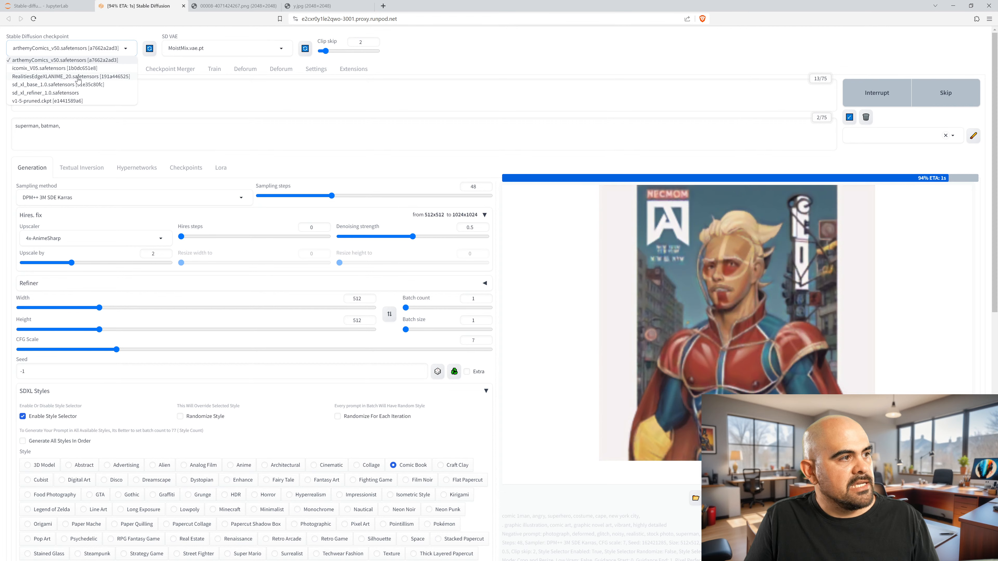
{"action": "left_click", "coordinate": [361, 41]}
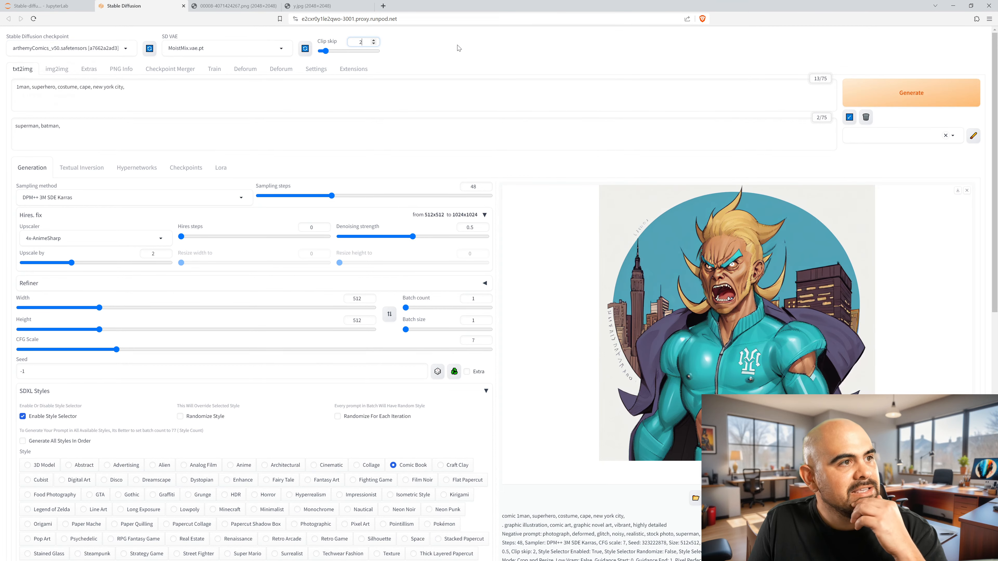
{"action": "left_click", "coordinate": [117, 46]}
{"action": "left_click", "coordinate": [62, 77]}
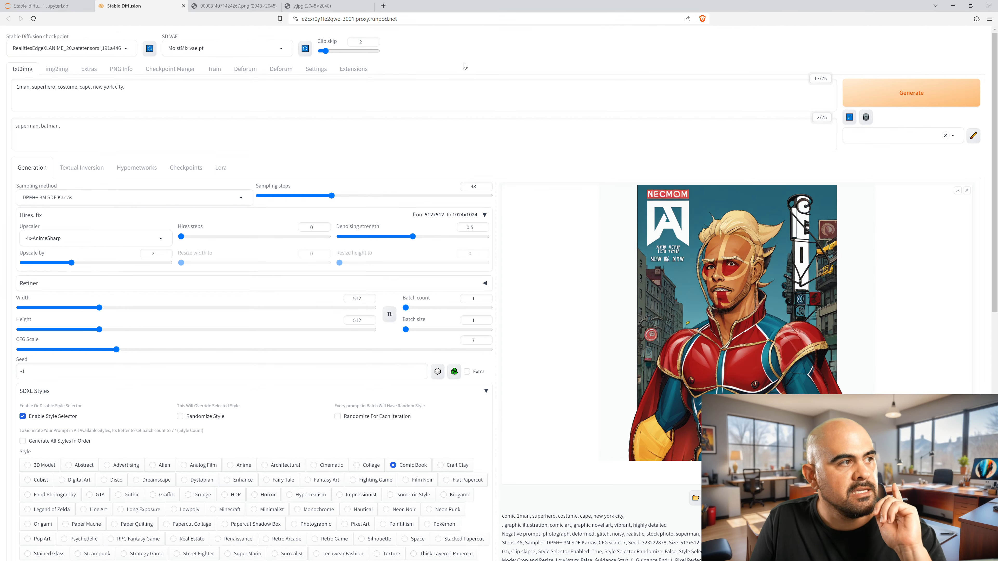
Step: Turn off Hires. fix and set the ControlNet model to diffusers_xl_canny_mid
{"action": "scroll", "coordinate": [464, 66], "scroll_direction": "down", "scroll_amount": 4}
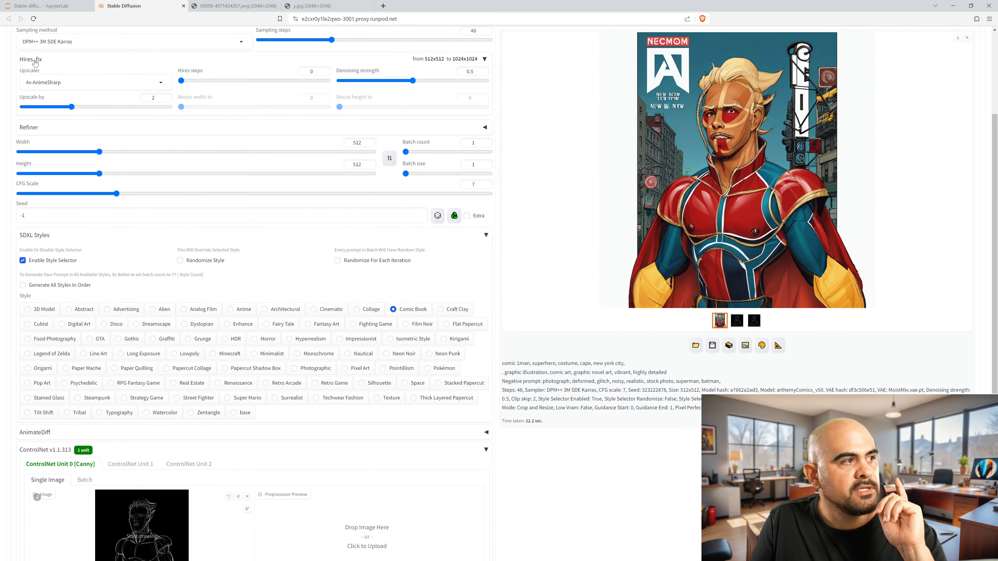
{"action": "scroll", "coordinate": [34, 63], "scroll_direction": "down", "scroll_amount": 8}
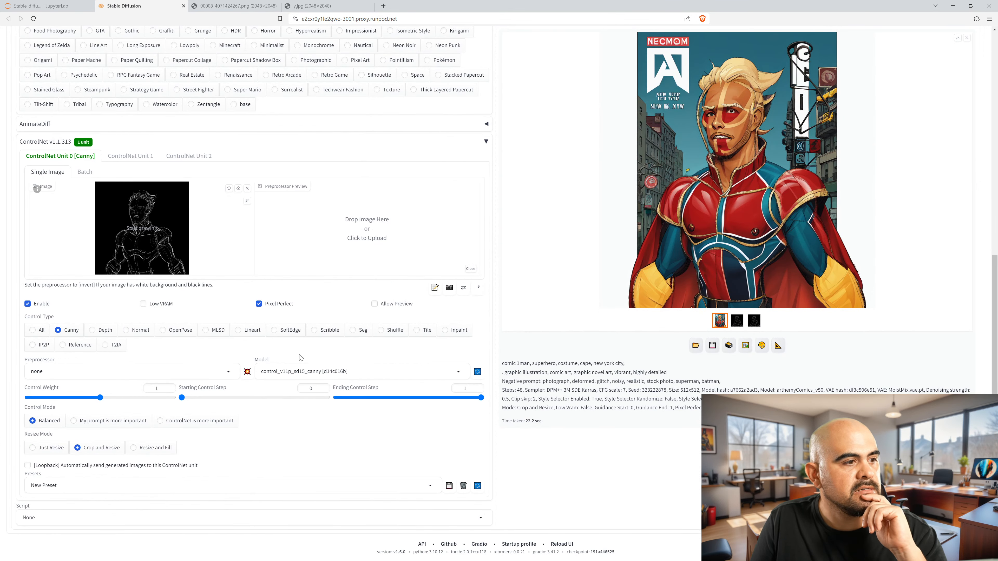
{"action": "left_click", "coordinate": [305, 371]}
{"action": "left_click", "coordinate": [317, 354]}
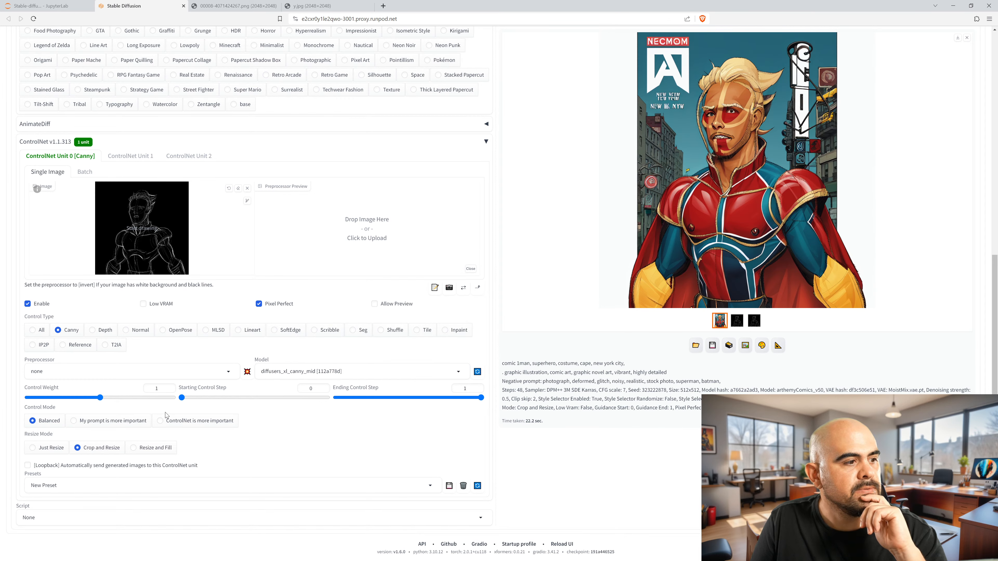
Step: Set the output image's width and height to 1024 each
{"action": "scroll", "coordinate": [183, 425], "scroll_direction": "up", "scroll_amount": 10}
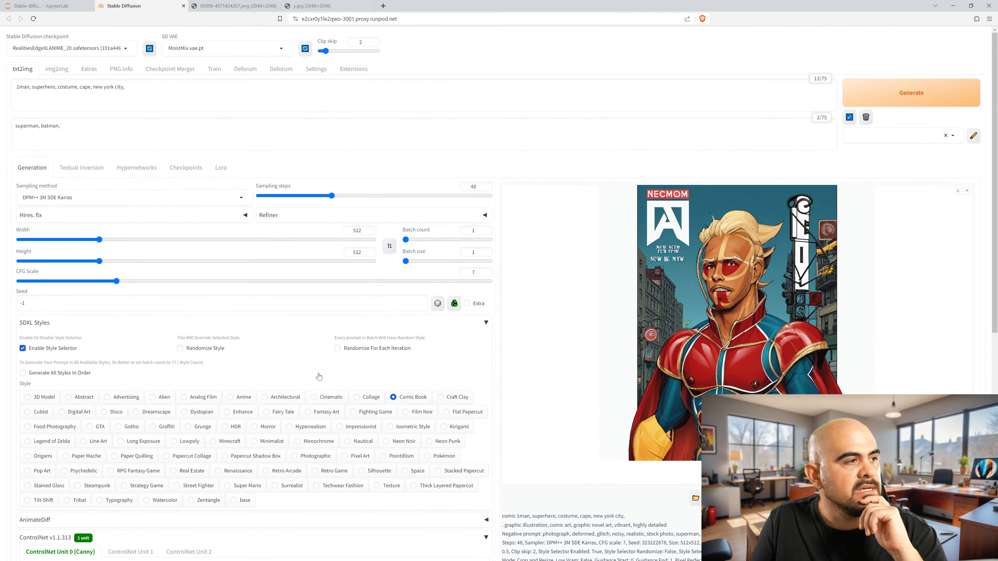
{"action": "double_click", "coordinate": [357, 230]}
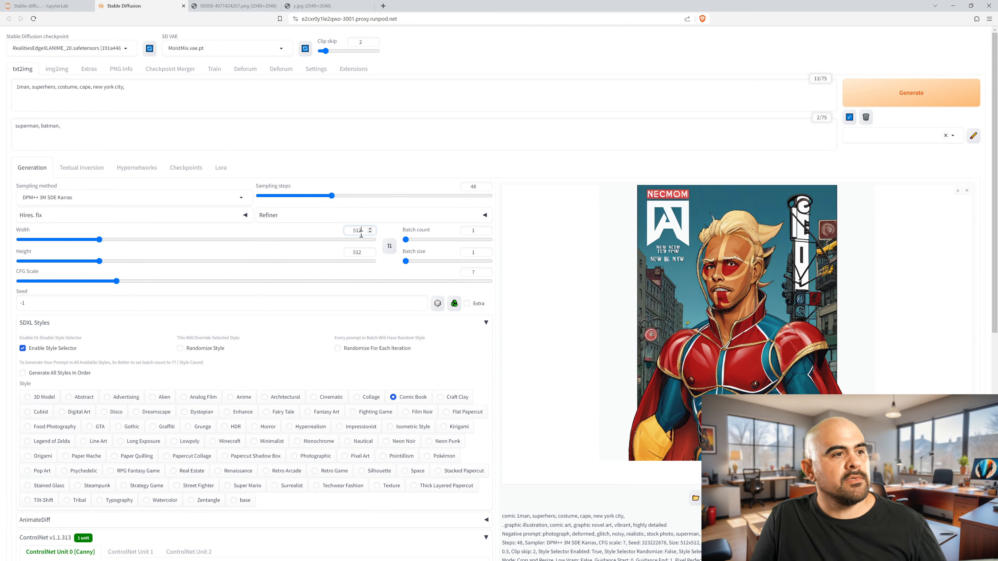
{"action": "type", "text": "1024"}
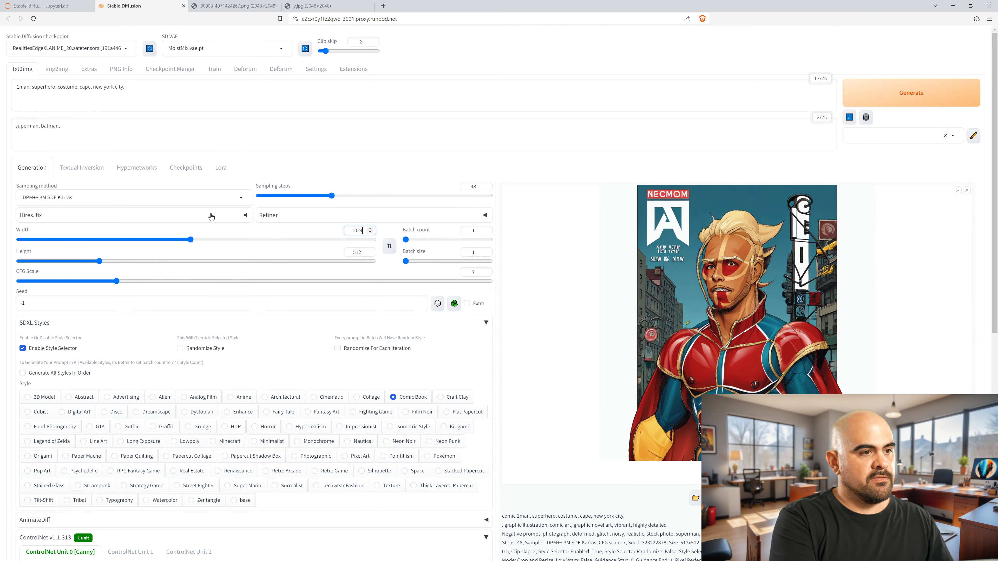
{"action": "key", "text": "Tab"}
{"action": "type", "text": "1024"}
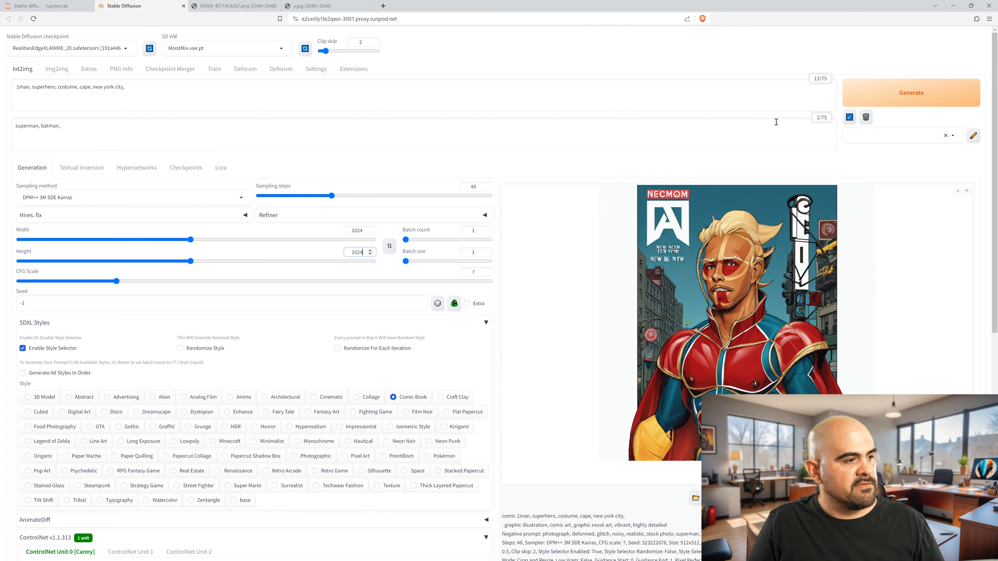
Step: Generate an image with the current SDXL settings and set the SD VAE to None
{"action": "left_click", "coordinate": [931, 87]}
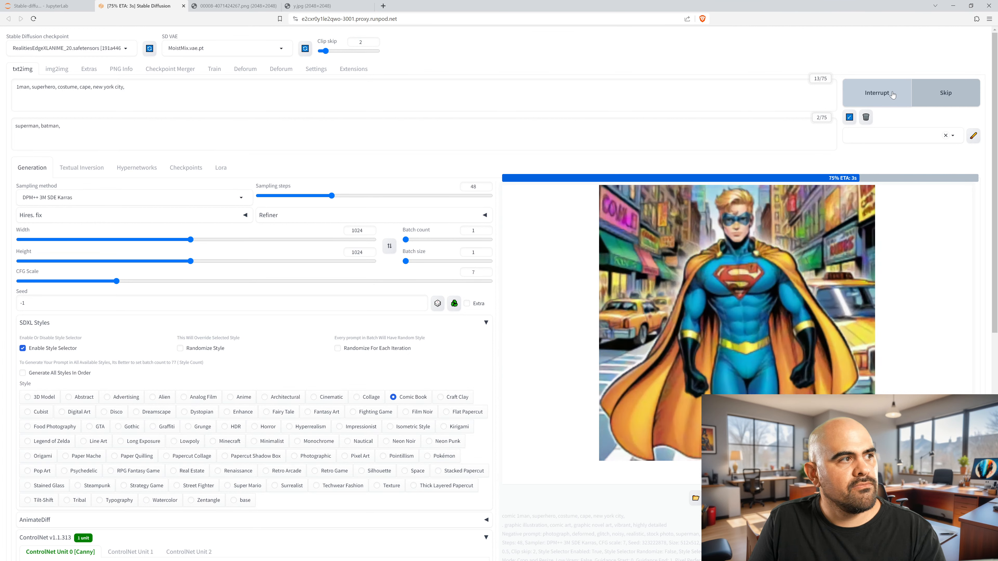
{"action": "scroll", "coordinate": [235, 328], "scroll_direction": "down", "scroll_amount": 8}
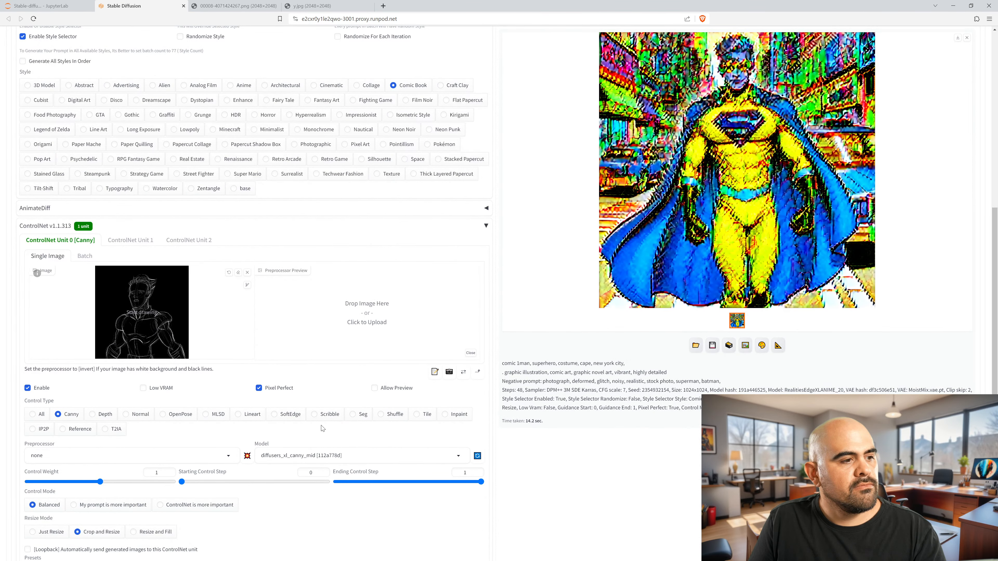
{"action": "scroll", "coordinate": [319, 427], "scroll_direction": "up", "scroll_amount": 8}
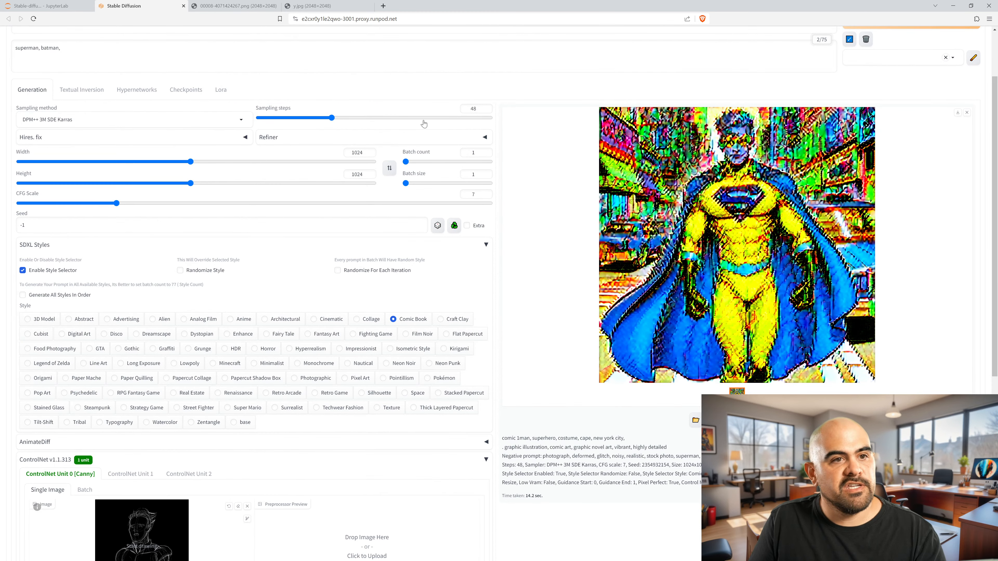
{"action": "left_click", "coordinate": [219, 51]}
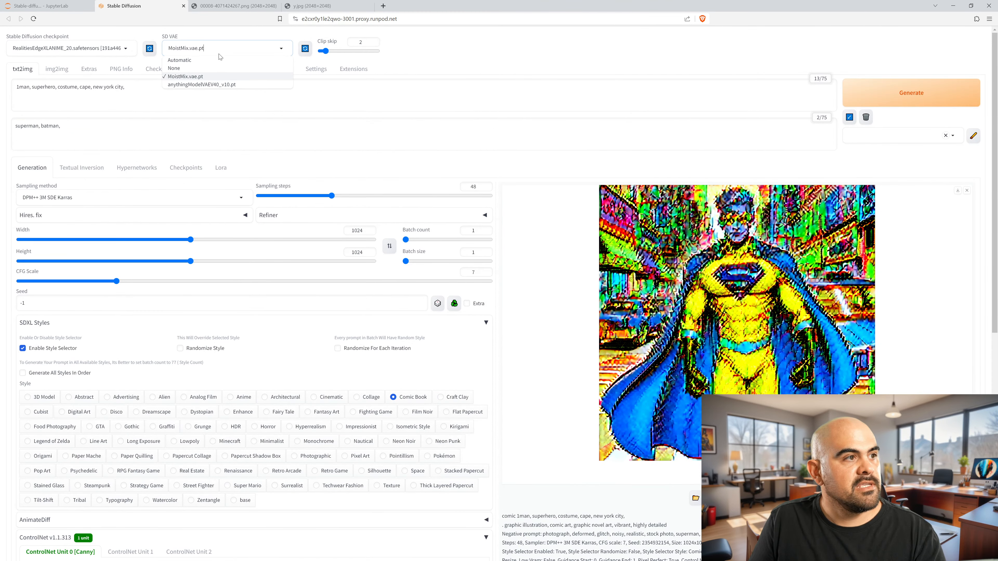
{"action": "left_click", "coordinate": [174, 70]}
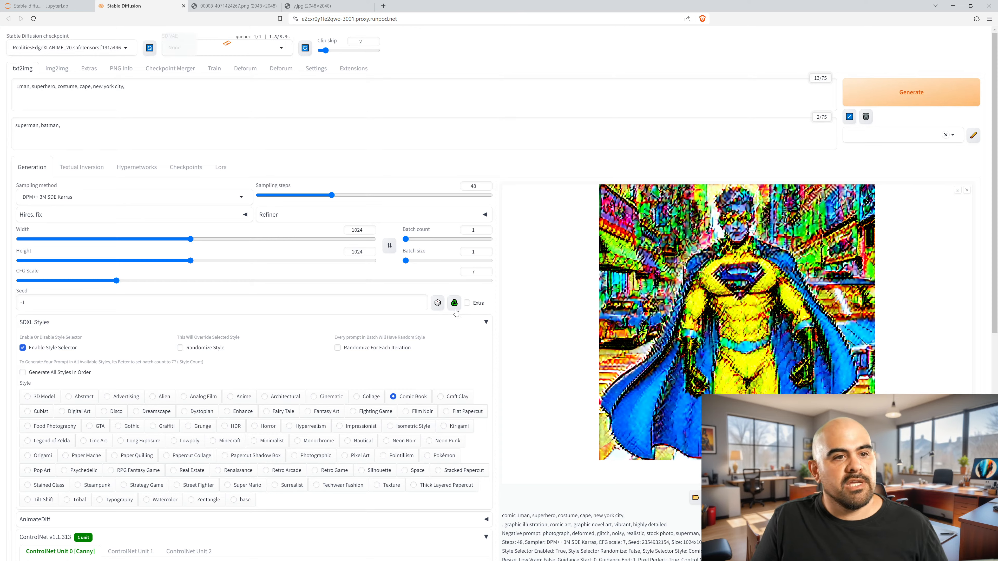
Step: Set the ControlNet preprocessor to canny and the control mode to "ControlNet is more important"
{"action": "scroll", "coordinate": [456, 313], "scroll_direction": "down", "scroll_amount": 10}
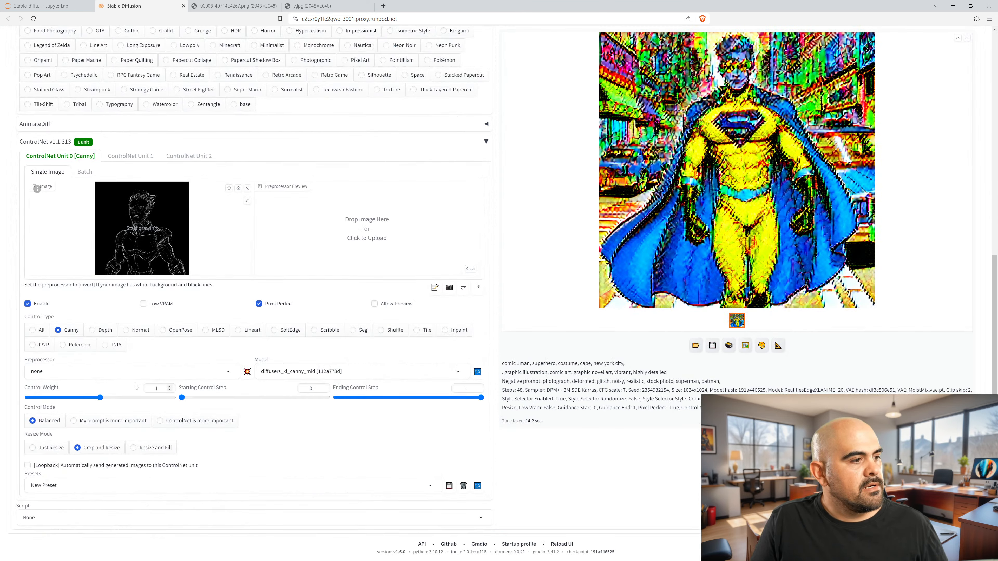
{"action": "left_click", "coordinate": [141, 373]}
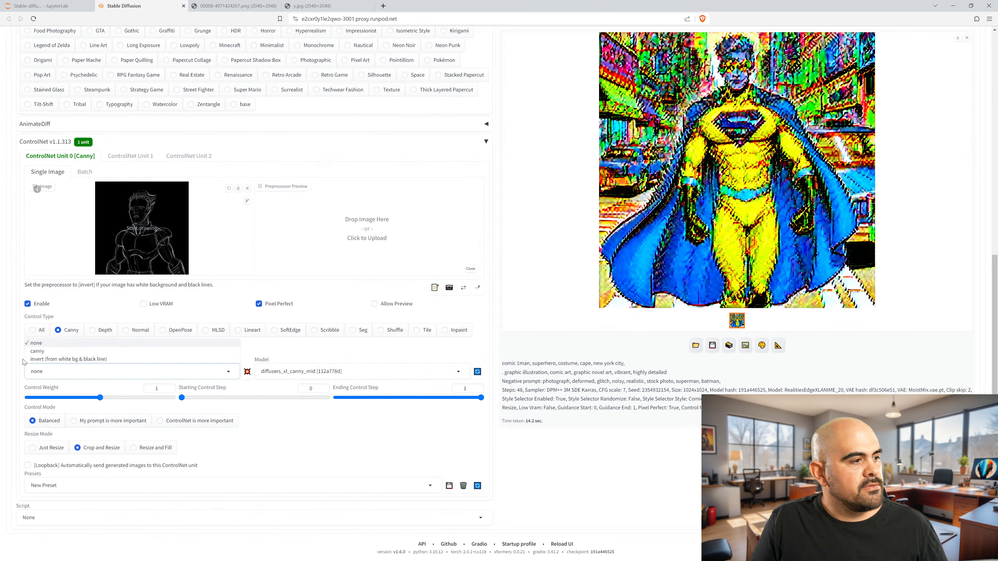
{"action": "left_click", "coordinate": [35, 351]}
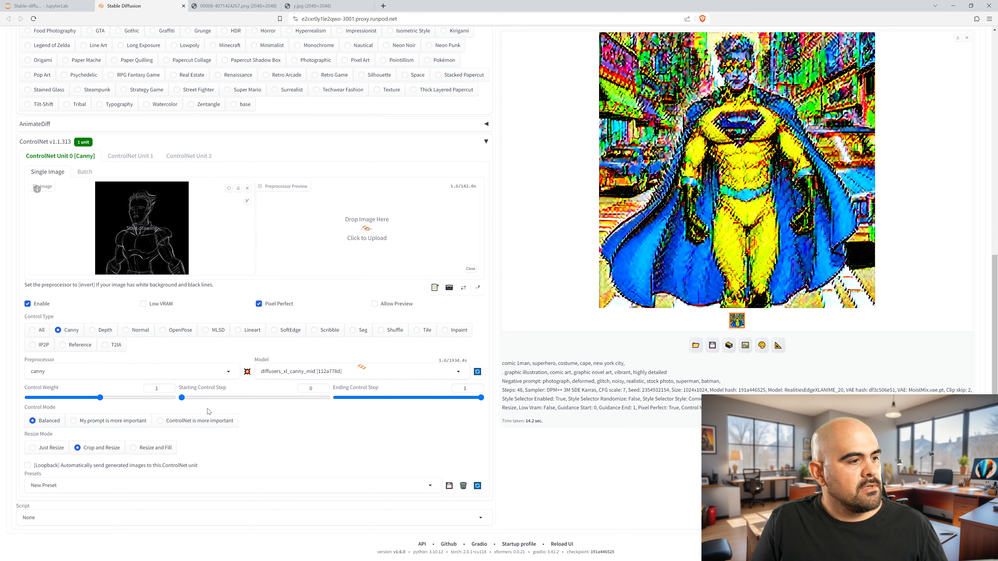
{"action": "left_click", "coordinate": [191, 423]}
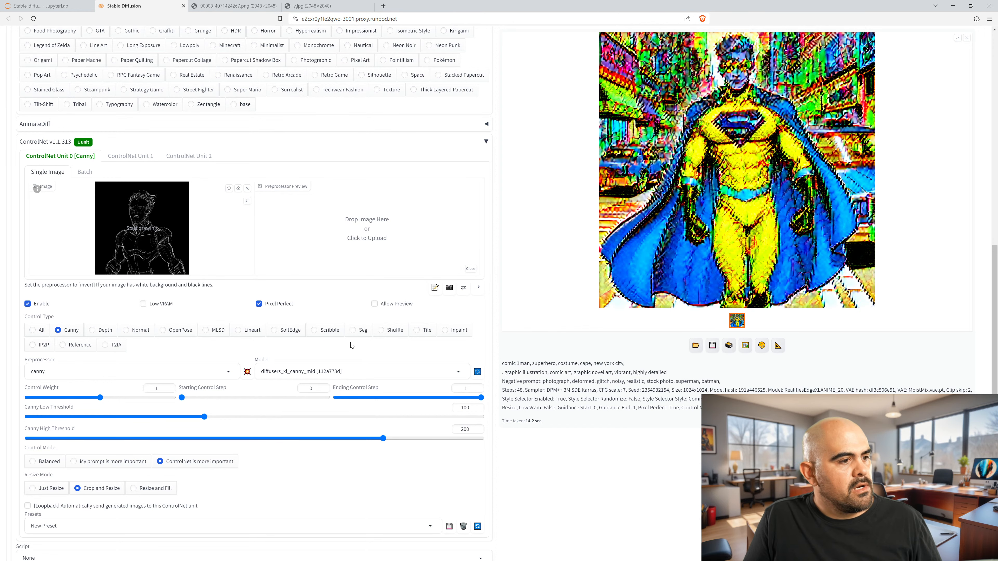
Step: Switch the ControlNet model to diffusers_xl_canny_small and generate another image
{"action": "left_click", "coordinate": [315, 372]}
{"action": "left_click", "coordinate": [304, 359]}
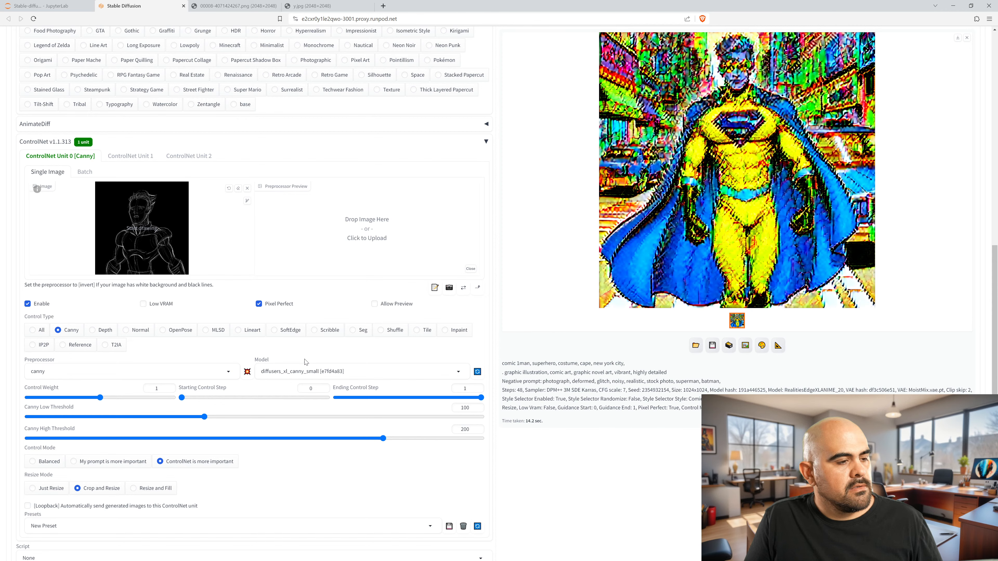
{"action": "scroll", "coordinate": [306, 362], "scroll_direction": "up", "scroll_amount": 10}
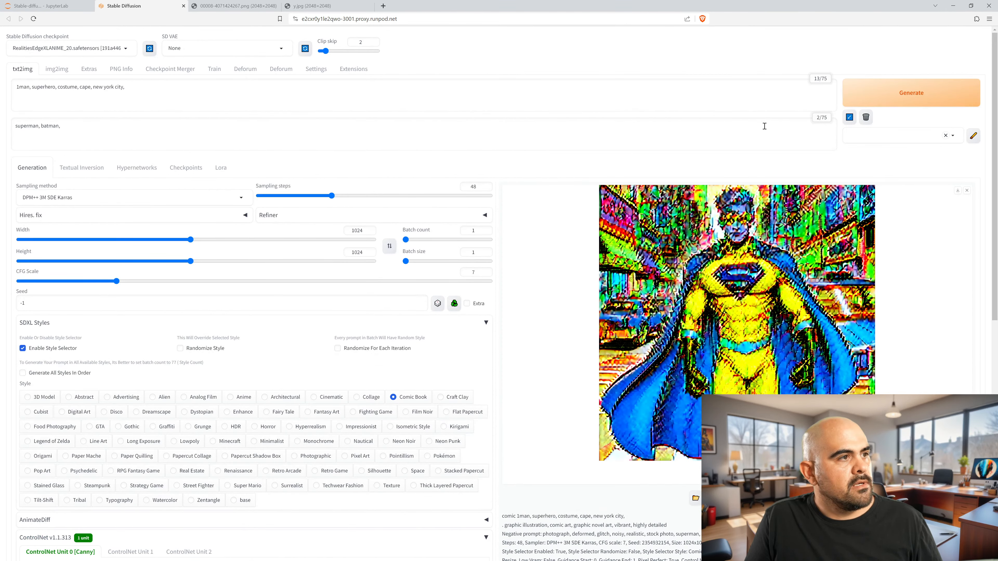
{"action": "left_click", "coordinate": [908, 94]}
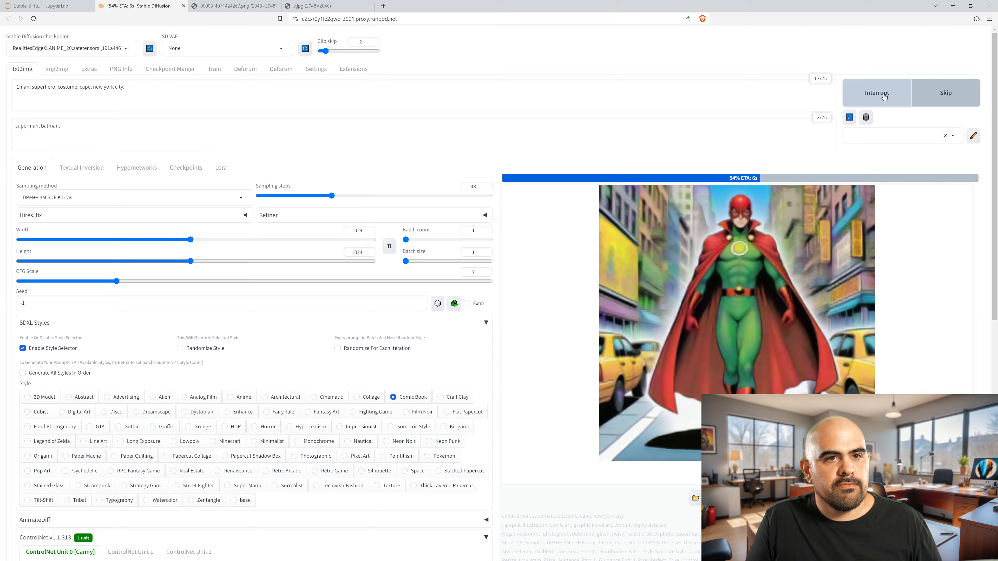
Step: Change the ControlNet control type to Lineart and set its preprocessor to none
{"action": "scroll", "coordinate": [375, 383], "scroll_direction": "down", "scroll_amount": 10}
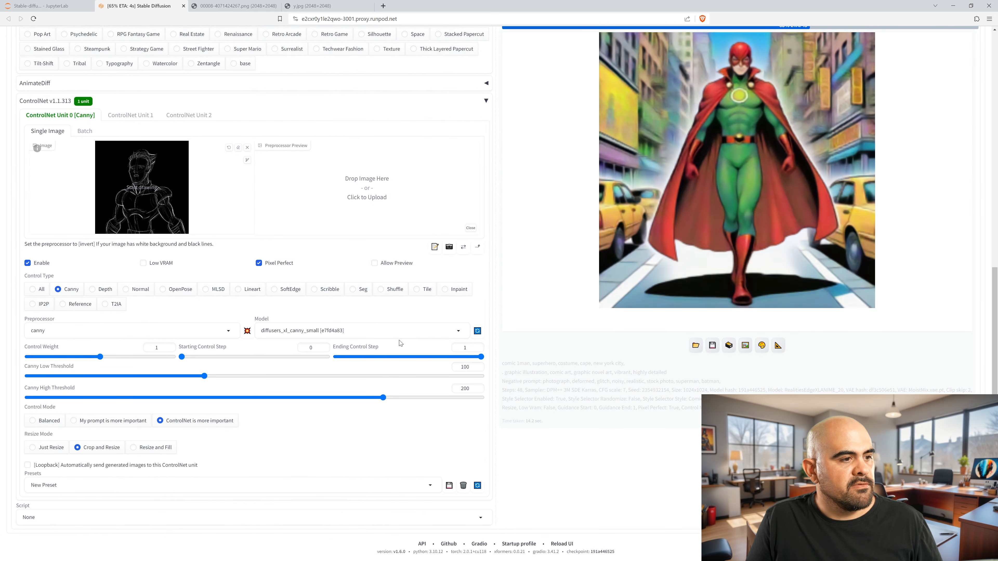
{"action": "left_click", "coordinate": [389, 331]}
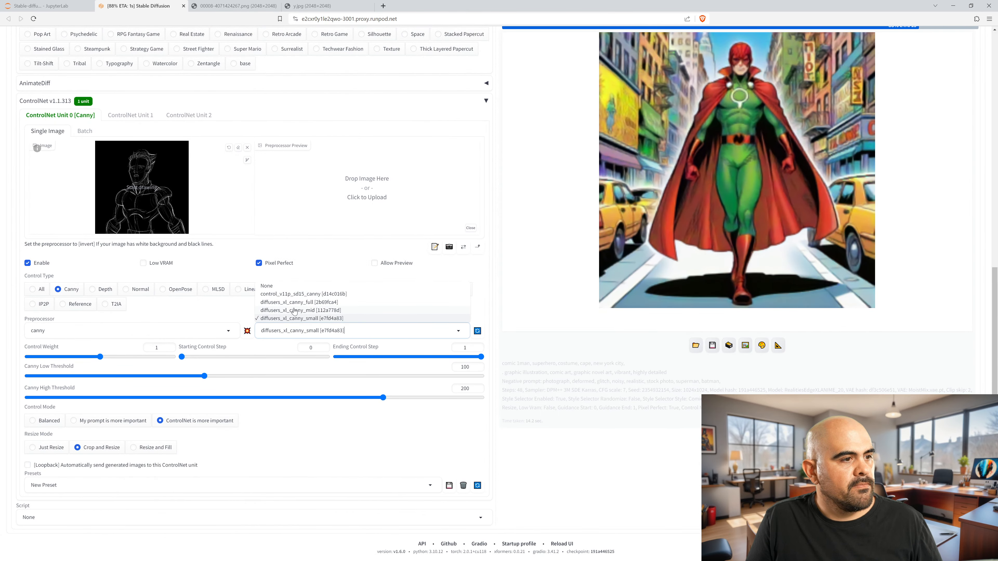
{"action": "left_click", "coordinate": [237, 290]}
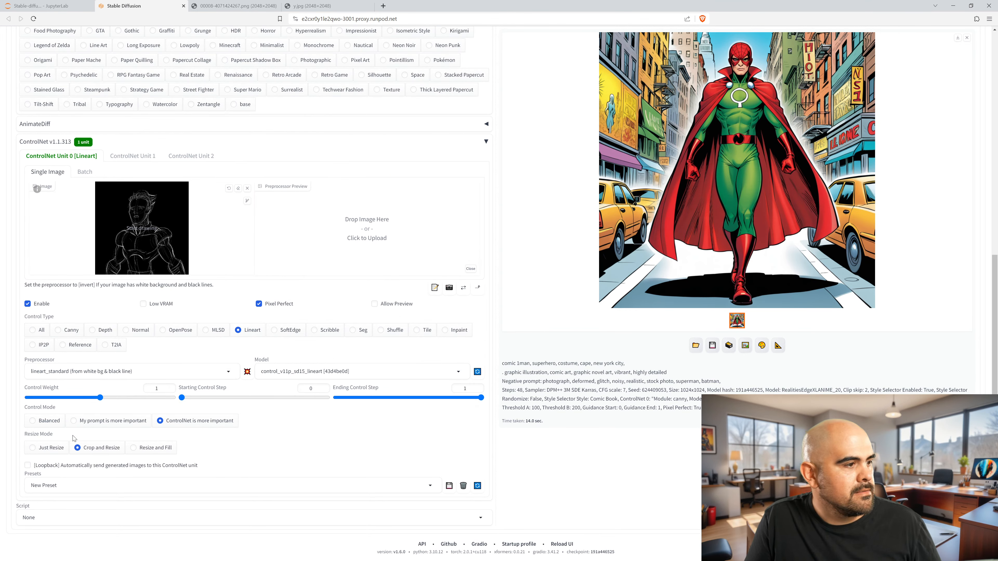
{"action": "left_click", "coordinate": [85, 376]}
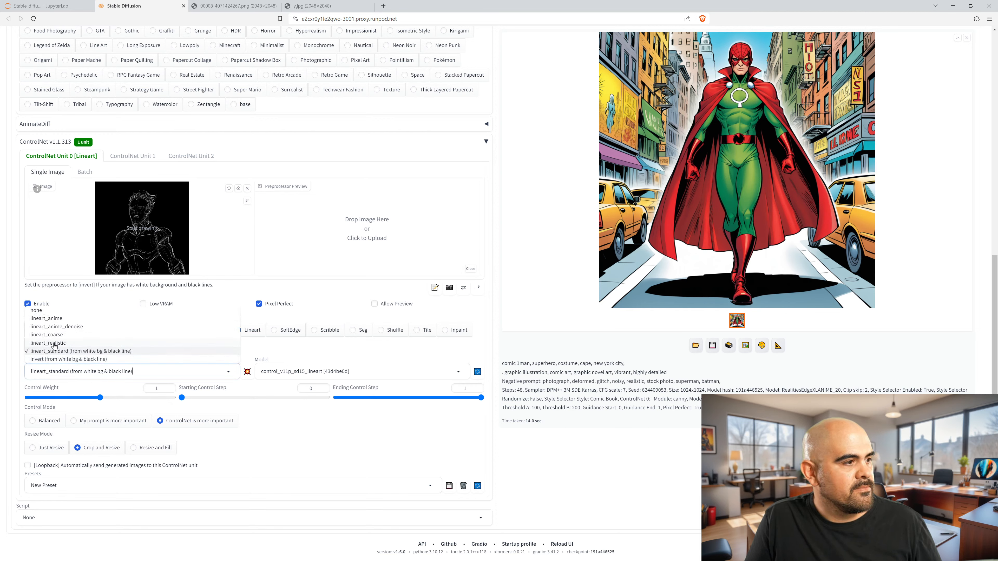
{"action": "left_click", "coordinate": [49, 311]}
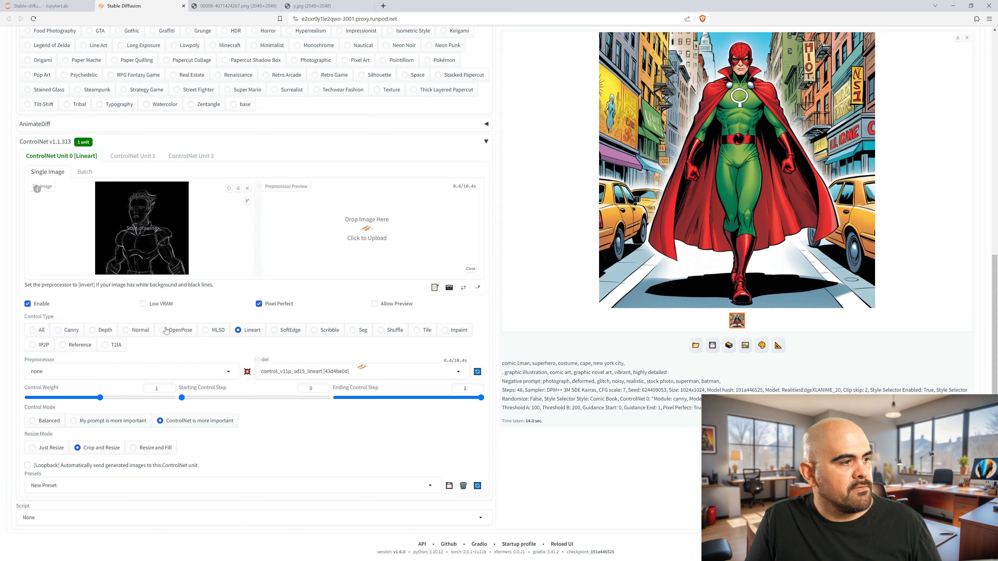
Step: Set the ControlNet model to t2i-adapter_diffusers_xl_lineart and generate a new image
{"action": "left_click", "coordinate": [341, 373]}
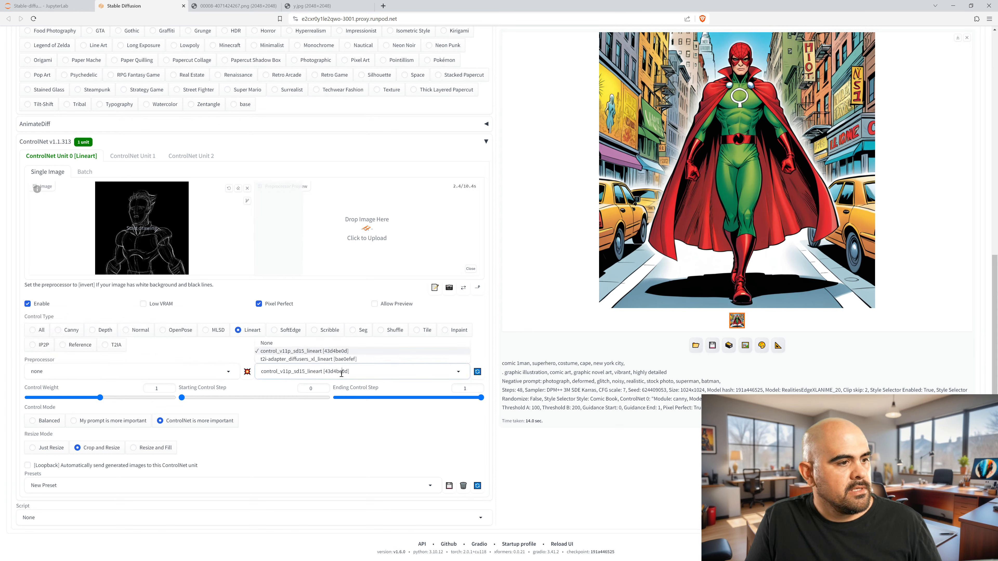
{"action": "left_click", "coordinate": [318, 360]}
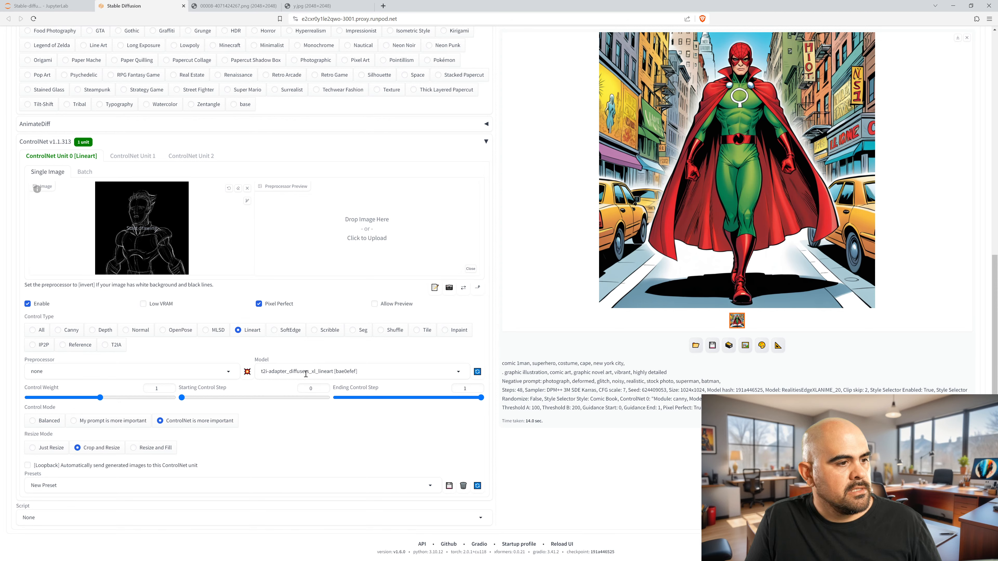
{"action": "scroll", "coordinate": [443, 370], "scroll_direction": "up", "scroll_amount": 10}
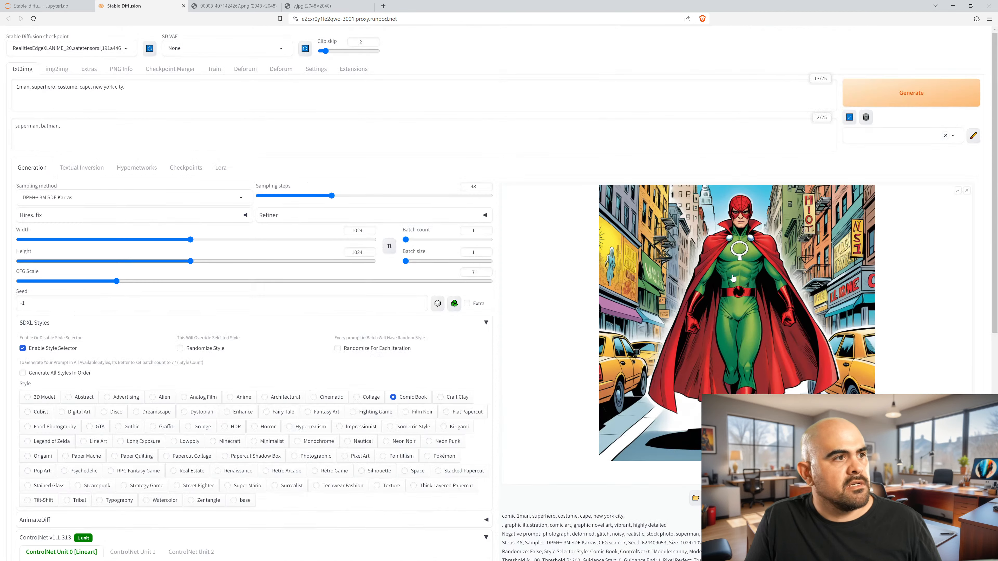
{"action": "left_click", "coordinate": [906, 101]}
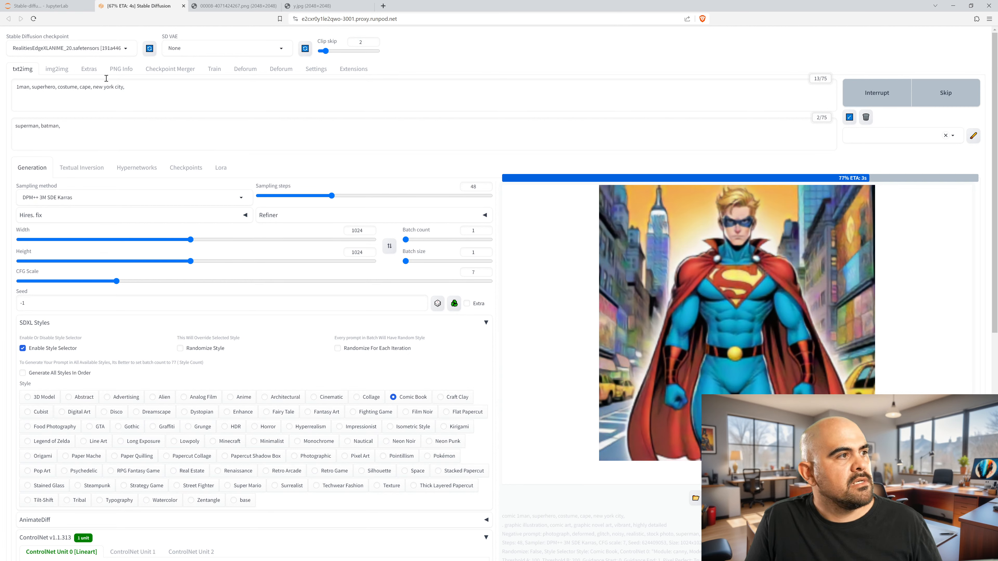
Step: Switch the Stable Diffusion checkpoint to icomix_V05.safetensors, keeping the SD VAE at None
{"action": "left_click", "coordinate": [125, 44]}
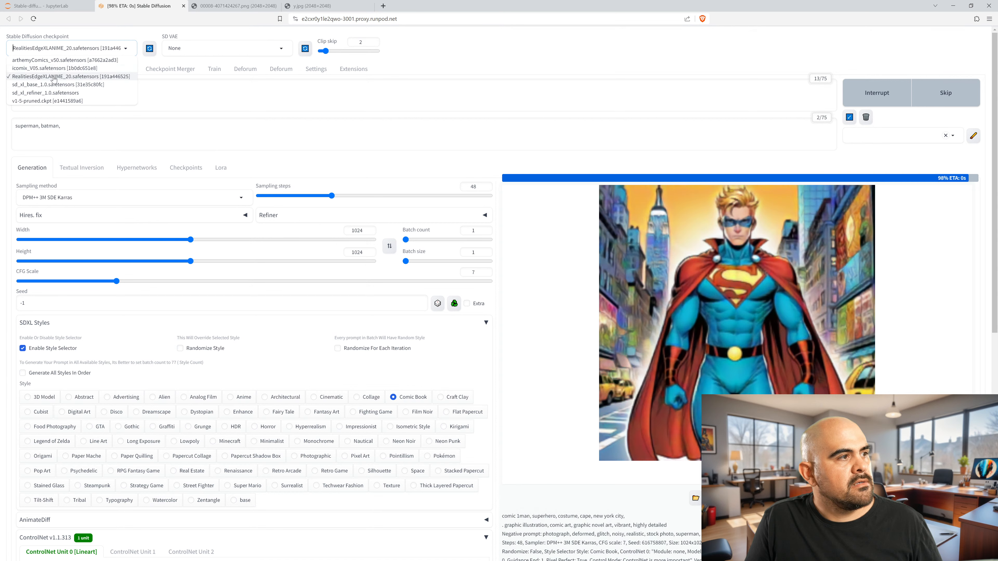
{"action": "left_click", "coordinate": [44, 68]}
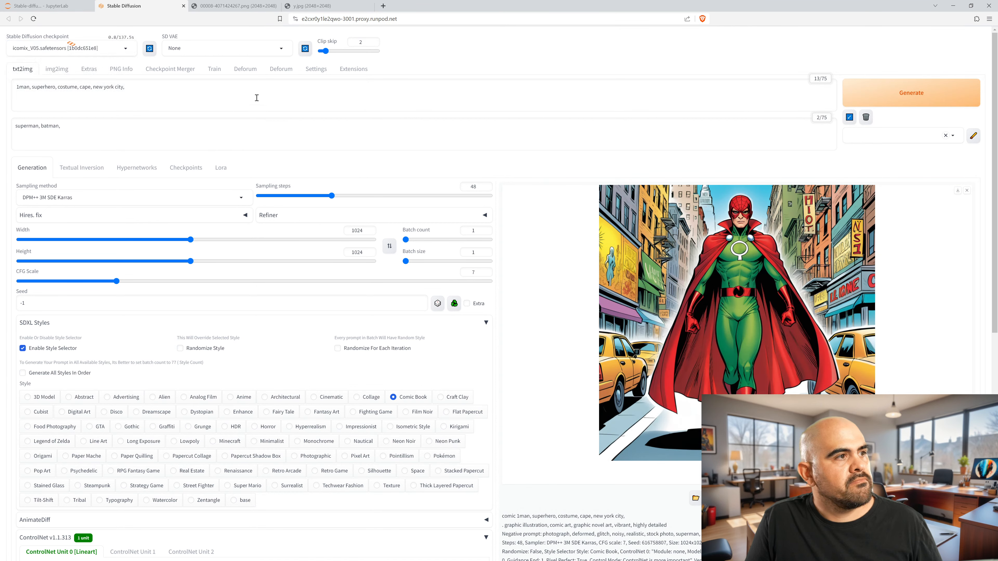
{"action": "left_click", "coordinate": [215, 49]}
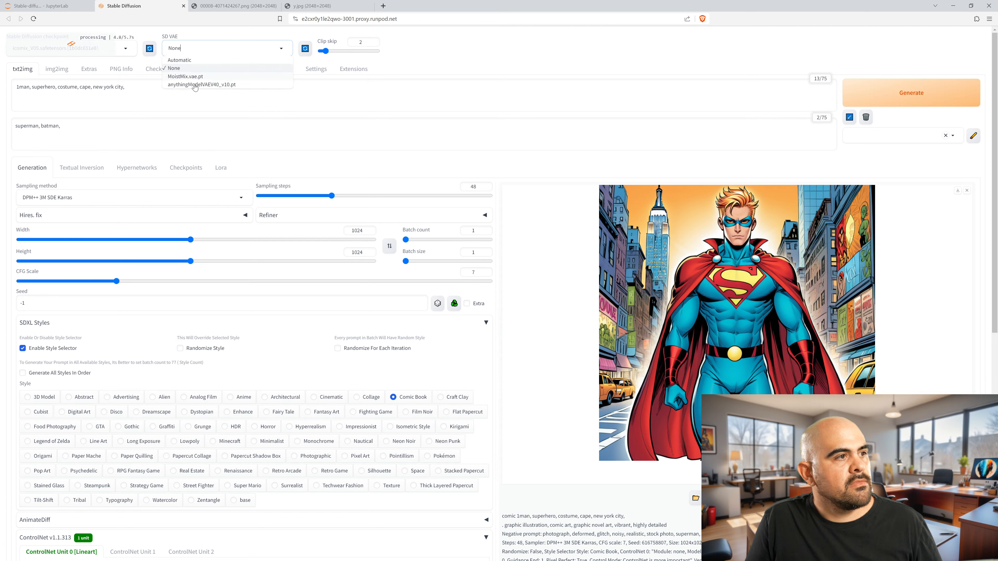
{"action": "left_click", "coordinate": [165, 103]}
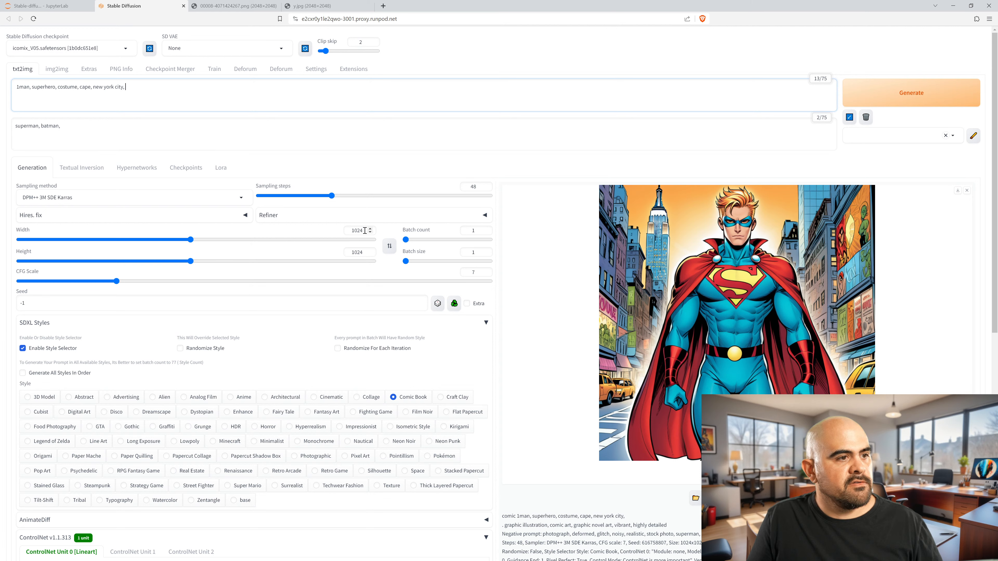
Step: Set the output image's width and height to 512 each
{"action": "double_click", "coordinate": [357, 230]}
{"action": "type", "text": "512"}
{"action": "key", "text": "Tab"}
{"action": "key", "text": "Tab"}
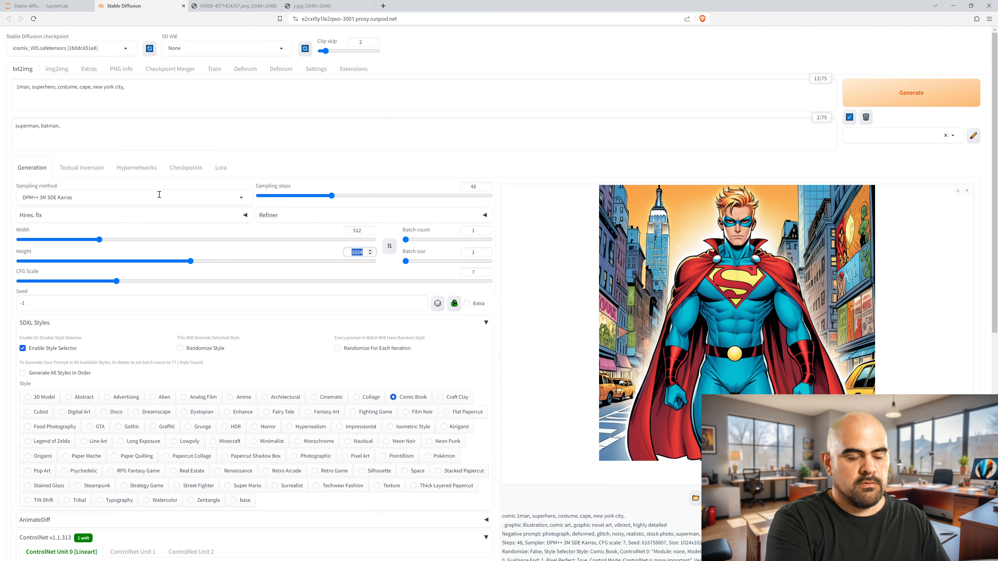
{"action": "type", "text": "512"}
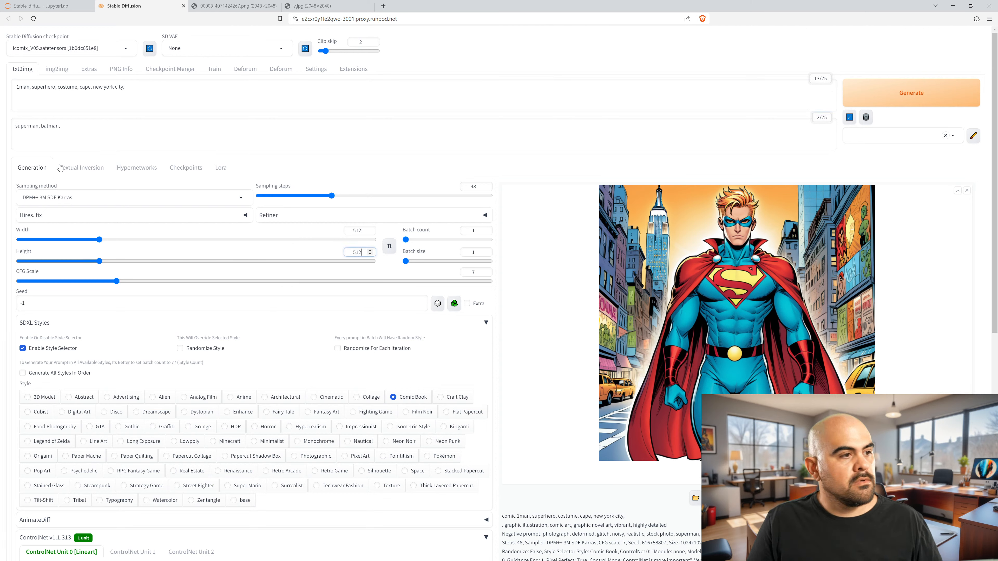
{"action": "left_click", "coordinate": [313, 132]}
Step: Change the ControlNet control type to Canny with the control_v11p_sd15_canny model and the preprocessor kept at none
{"action": "scroll", "coordinate": [339, 272], "scroll_direction": "down", "scroll_amount": 7}
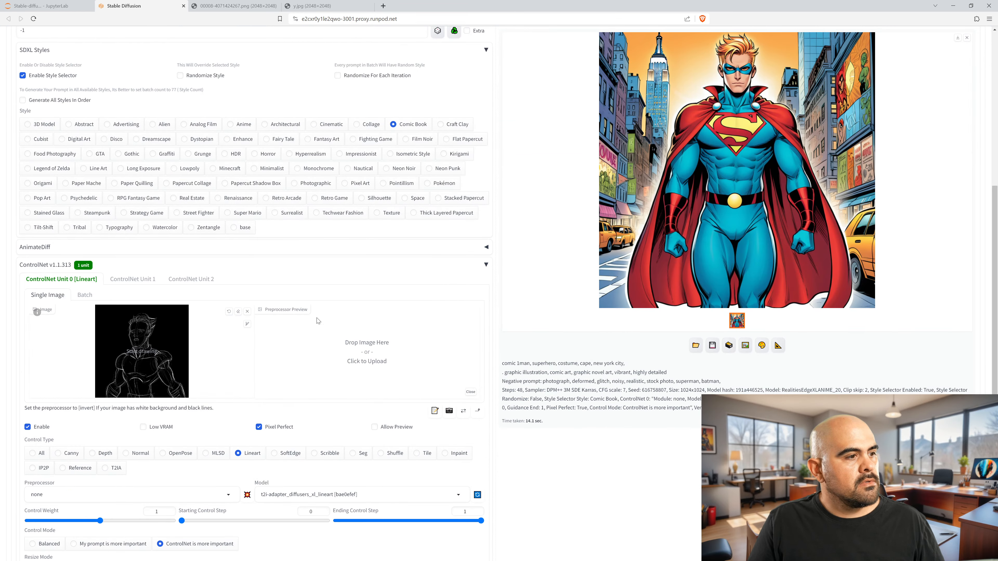
{"action": "scroll", "coordinate": [319, 319], "scroll_direction": "down", "scroll_amount": 3}
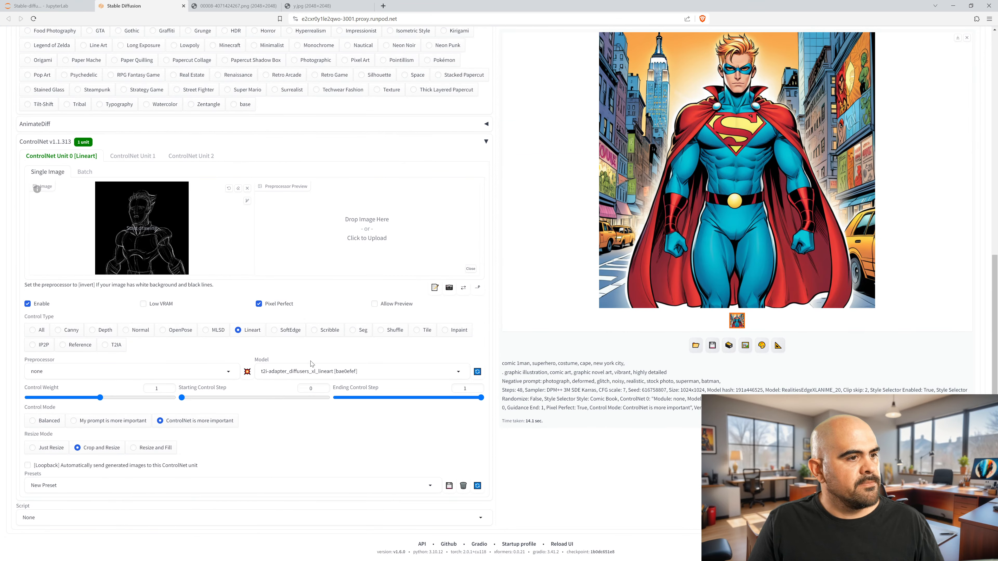
{"action": "left_click", "coordinate": [67, 330]}
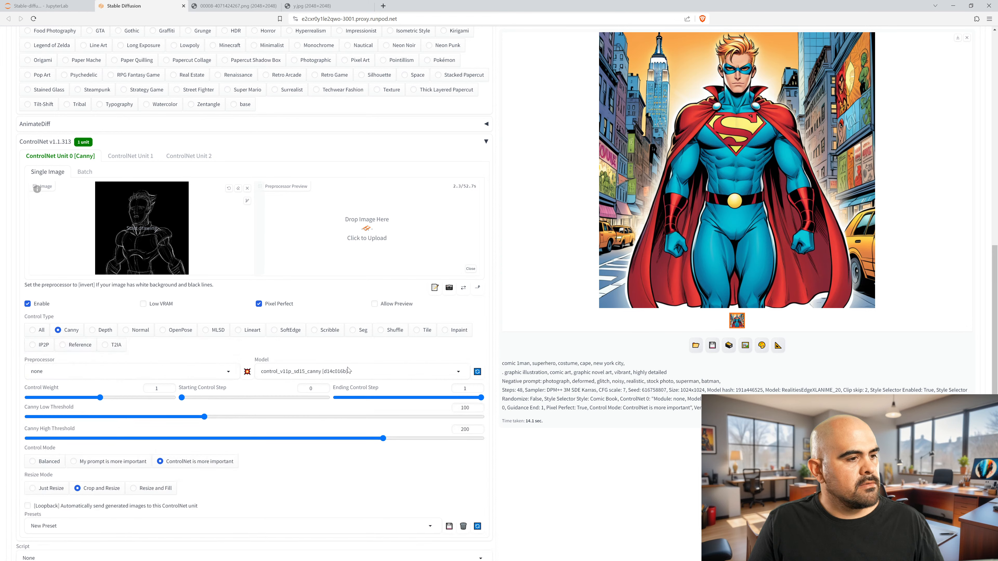
{"action": "left_click", "coordinate": [348, 371]}
{"action": "left_click", "coordinate": [301, 341]}
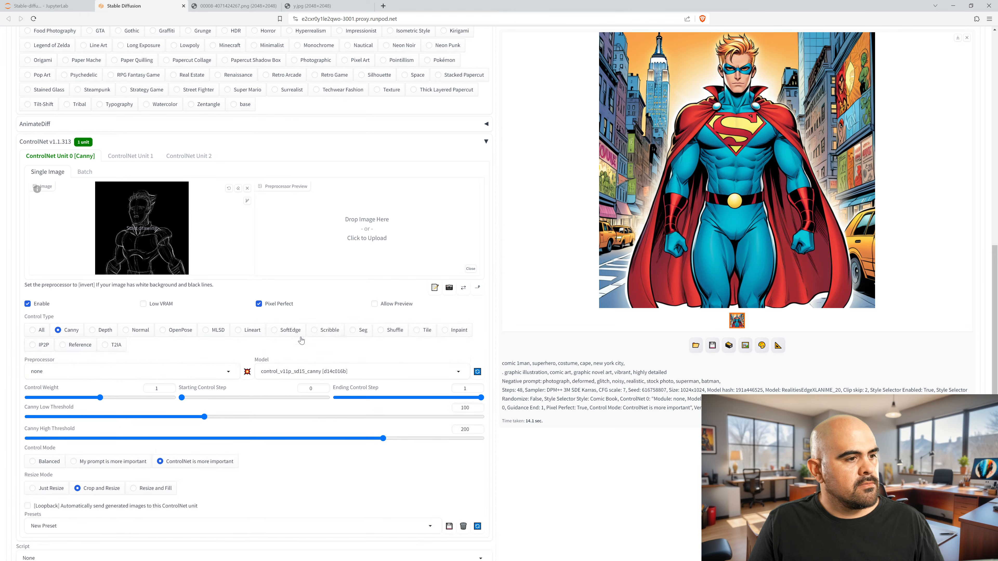
{"action": "scroll", "coordinate": [330, 371], "scroll_direction": "up", "scroll_amount": 7}
{"action": "scroll", "coordinate": [274, 436], "scroll_direction": "down", "scroll_amount": 7}
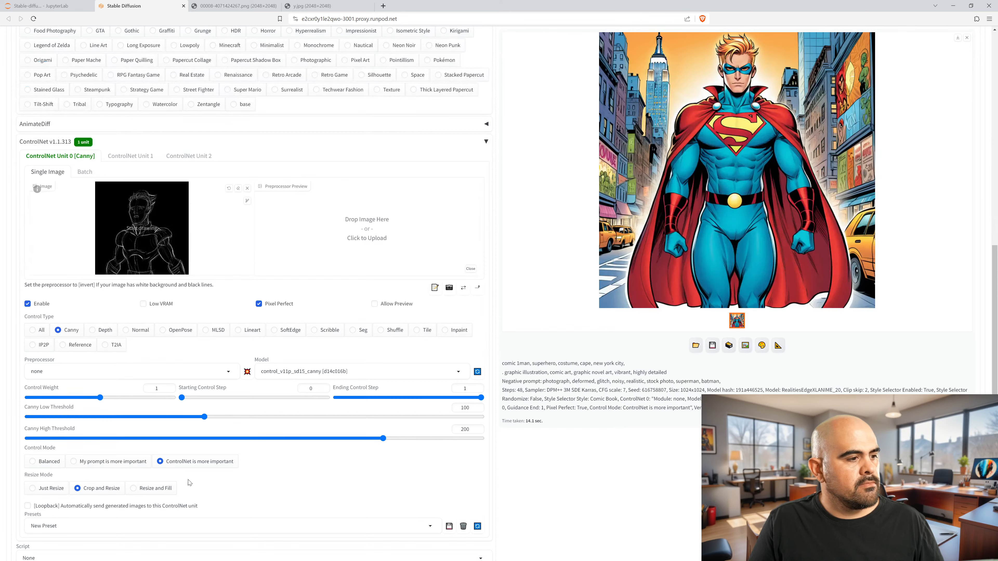
{"action": "left_click", "coordinate": [56, 371]}
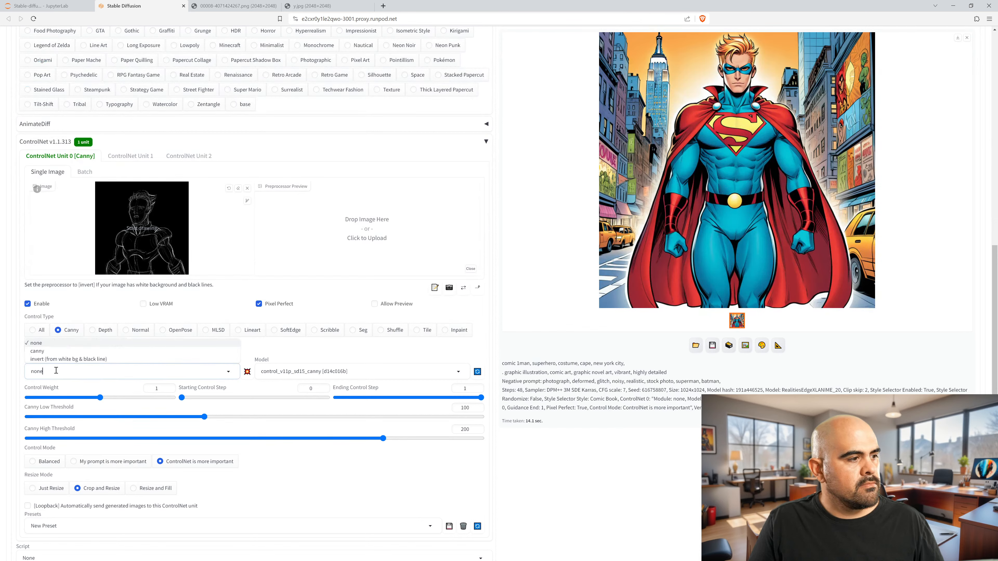
{"action": "left_click", "coordinate": [603, 470]}
Step: Replace "1man" at the start of the positive prompt with "Man, green costume, mask,"
{"action": "scroll", "coordinate": [384, 409], "scroll_direction": "up", "scroll_amount": 10}
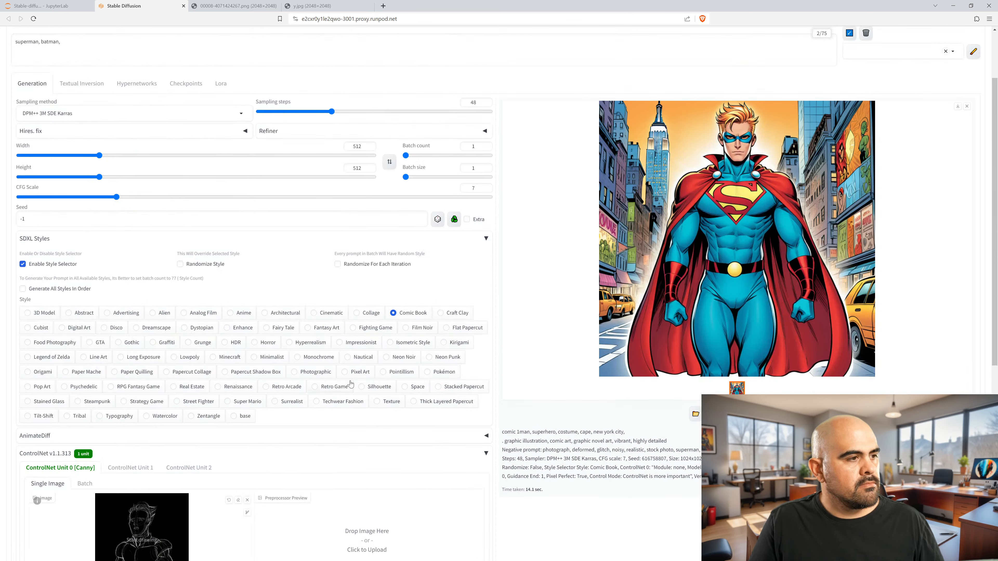
{"action": "left_click", "coordinate": [19, 88]}
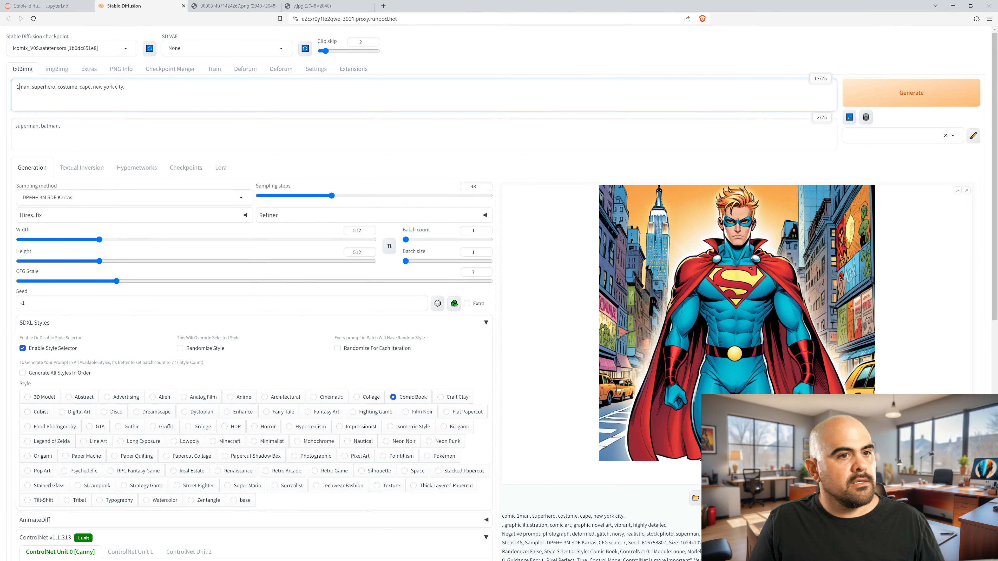
{"action": "left_click", "coordinate": [13, 88]}
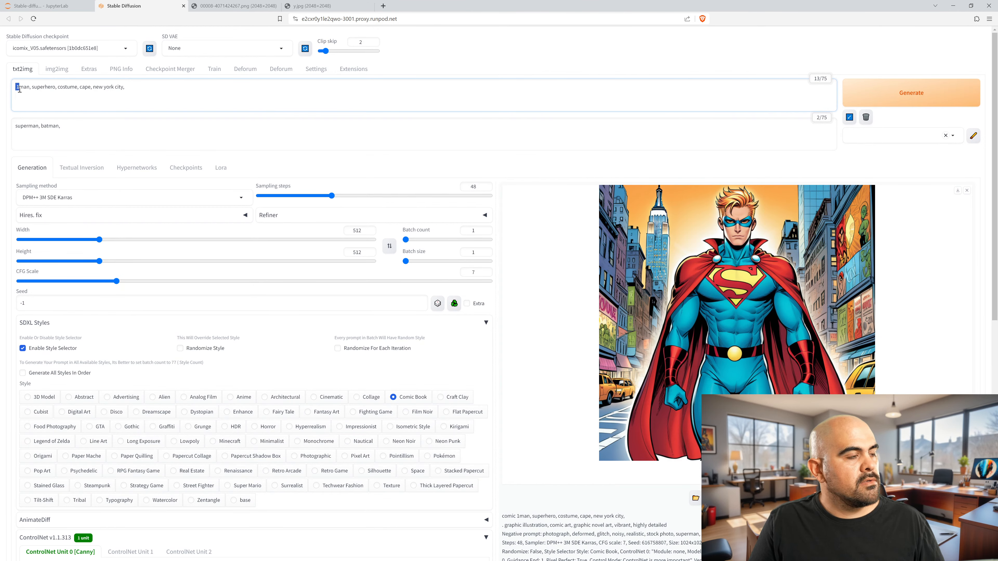
{"action": "left_click_drag", "start_coordinate": [19, 89], "coordinate": [28, 90]}
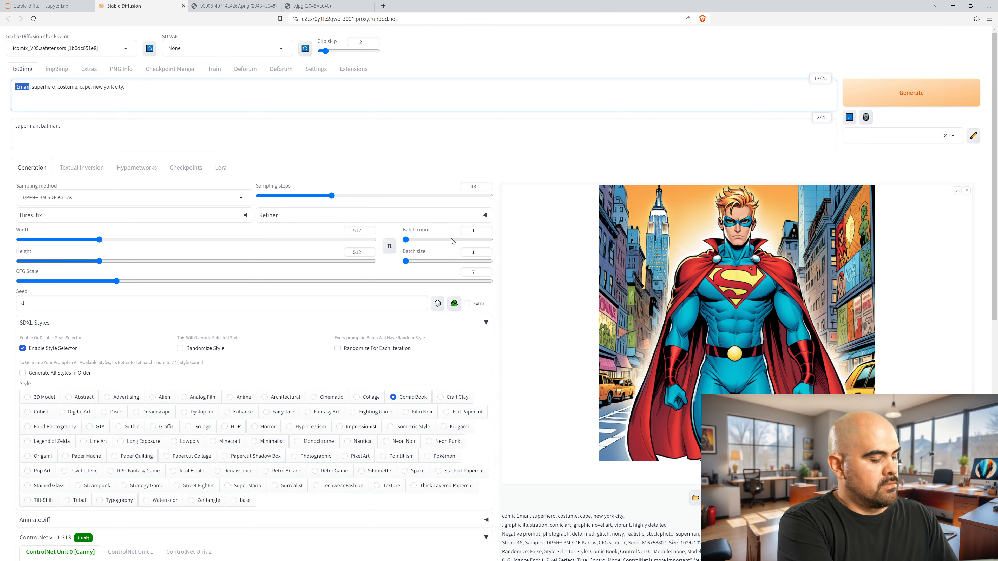
{"action": "type", "text": "Man"}
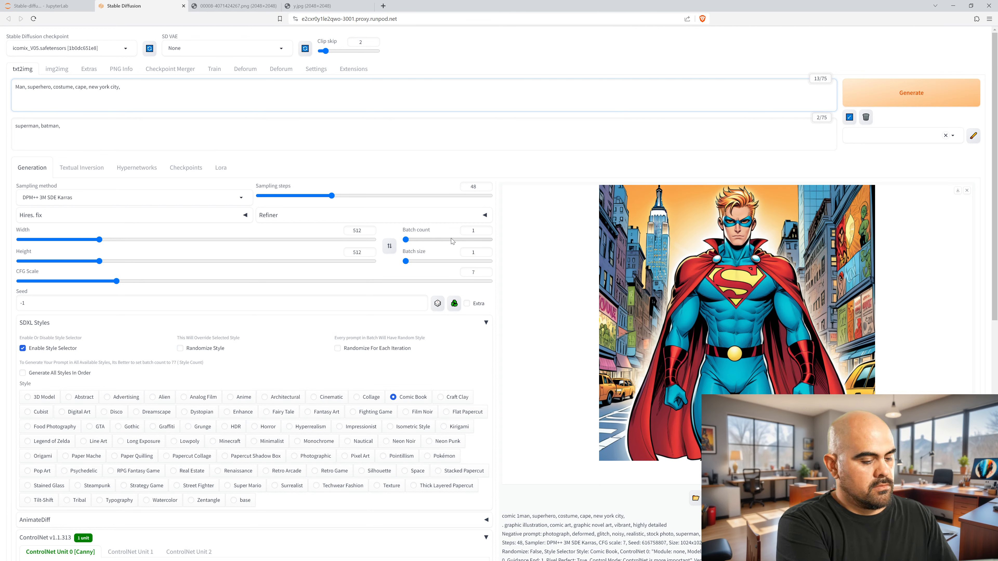
{"action": "type", "text": ", "}
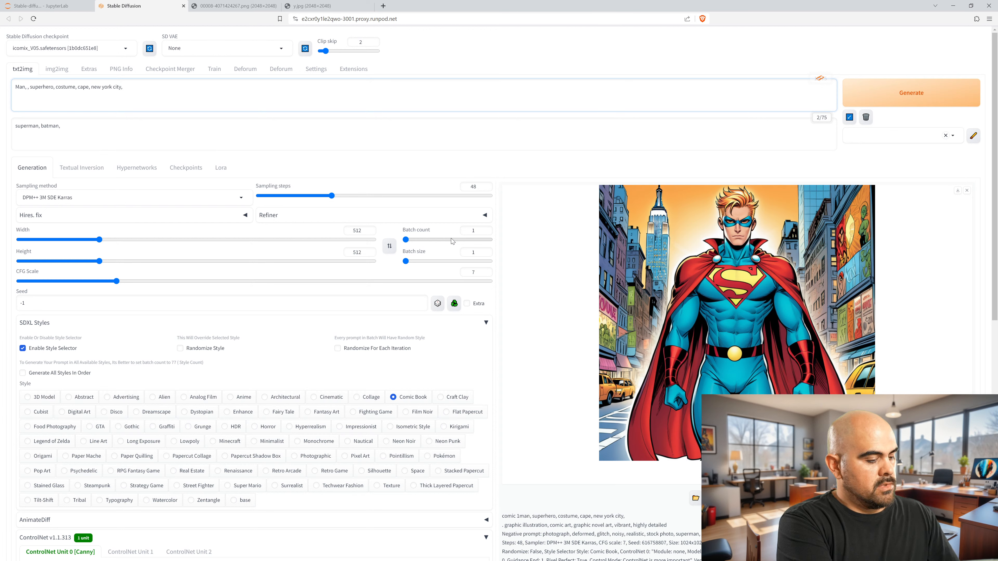
{"action": "type", "text": "green"}
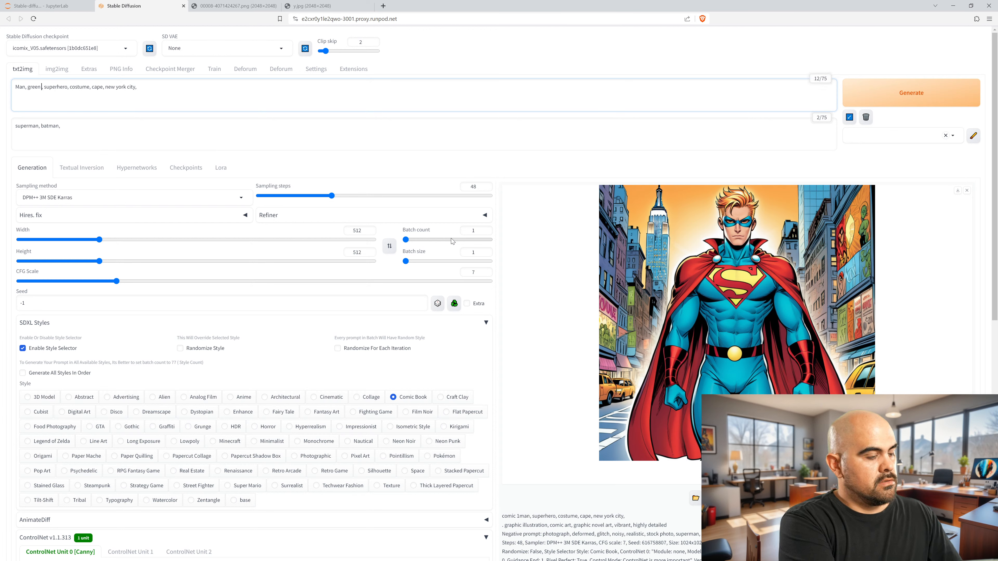
{"action": "type", "text": " costume"}
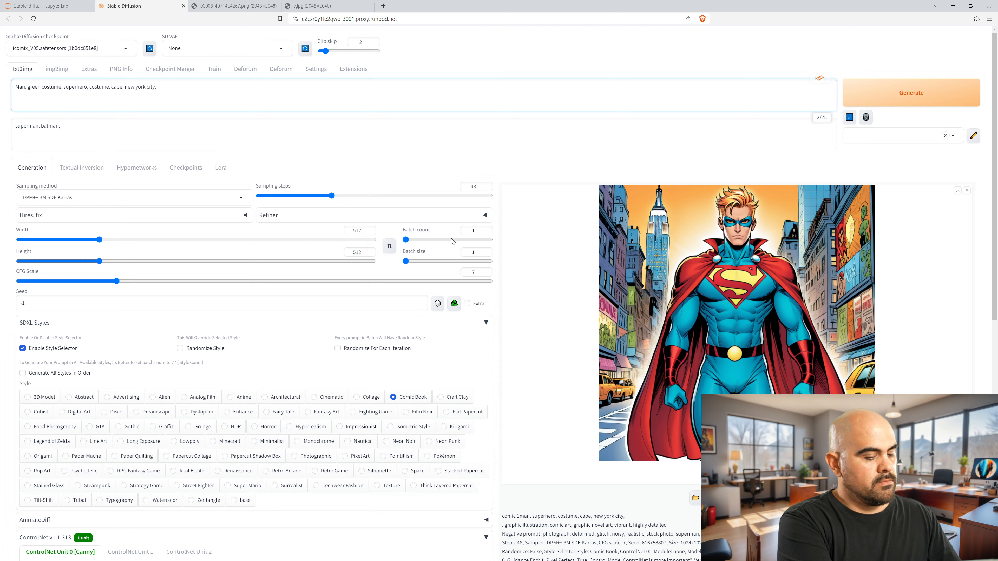
{"action": "type", "text": ", mask"}
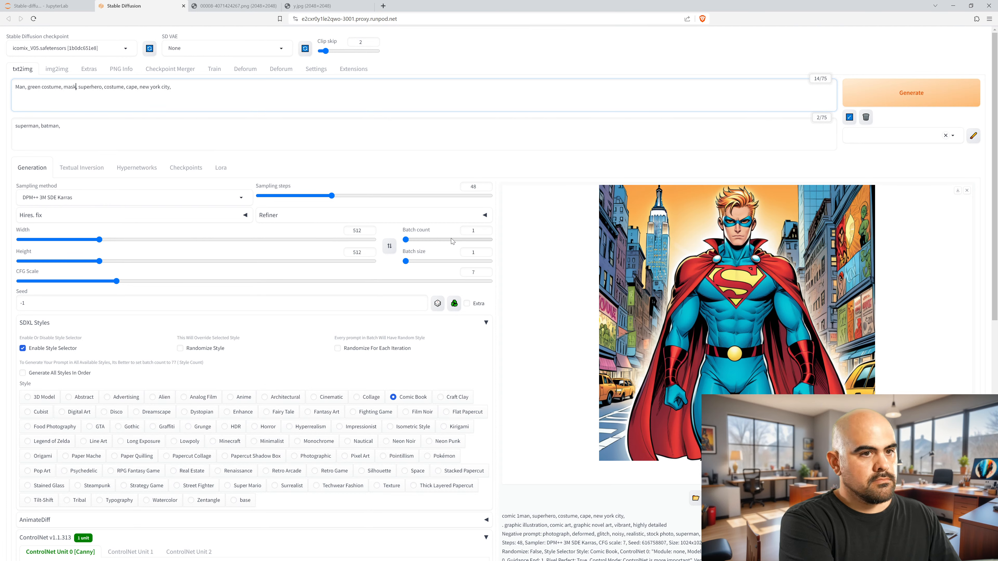
{"action": "type", "text": ","}
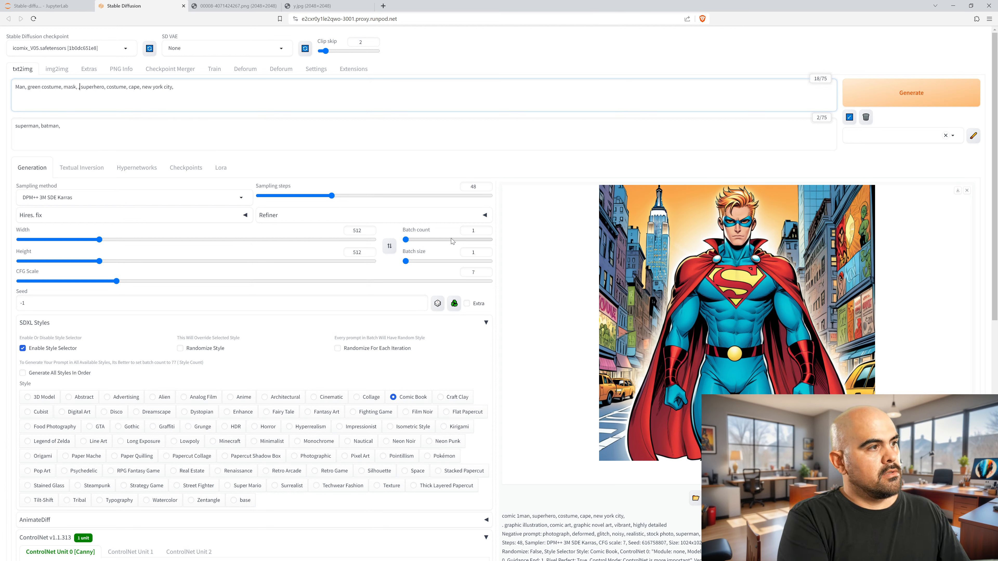
Step: Remove the old "superhero, costume," terms so the prompt reads "Man, green costume, mask, cape, new york city," and generate an image
{"action": "key", "text": "Delete"}
{"action": "key", "text": "Delete"}
{"action": "key", "text": "Delete"}
{"action": "key", "text": "Delete"}
{"action": "key", "text": "Delete"}
{"action": "key", "text": "Delete"}
{"action": "key", "text": "Delete"}
{"action": "key", "text": "Delete"}
{"action": "key", "text": "Delete"}
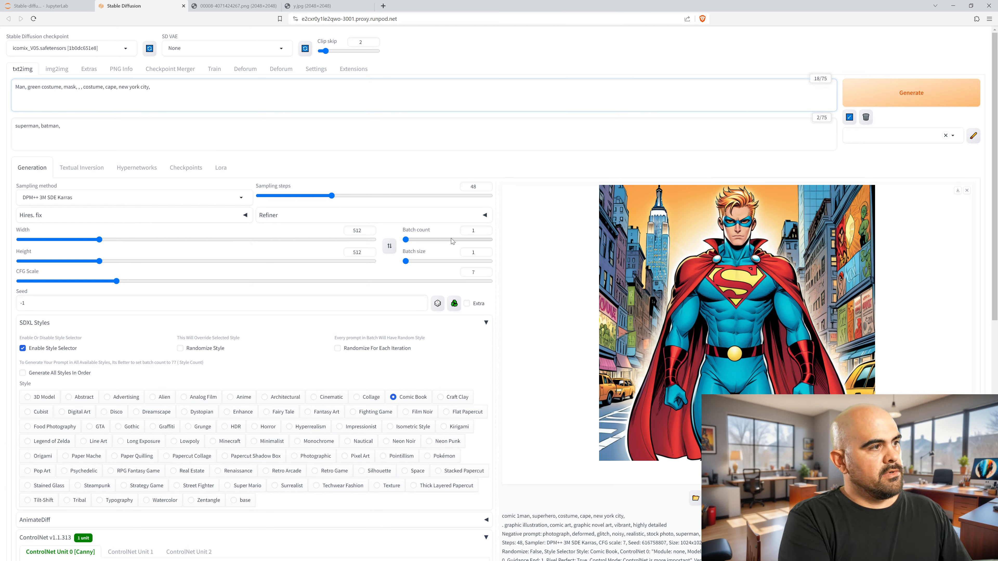
{"action": "key", "text": "Delete"}
{"action": "key", "text": "Delete"}
{"action": "key", "text": "Delete"}
{"action": "key", "text": "Delete"}
{"action": "key", "text": "Delete"}
{"action": "key", "text": "Delete"}
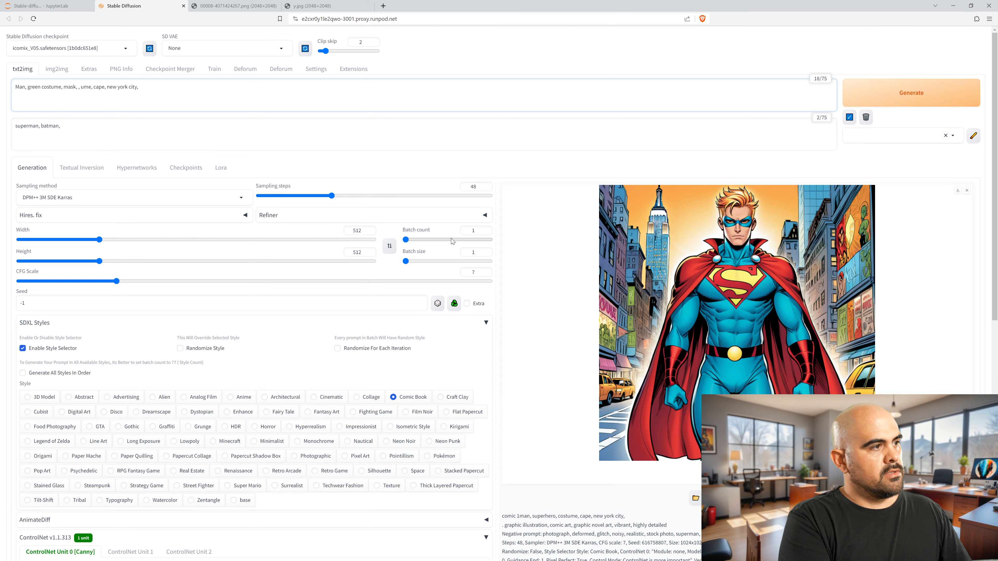
{"action": "key", "text": "Delete"}
{"action": "key", "text": "Delete"}
{"action": "key", "text": "Delete"}
{"action": "key", "text": "Delete"}
{"action": "key", "text": "BackSpace"}
{"action": "key", "text": "BackSpace"}
{"action": "key", "text": "BackSpace"}
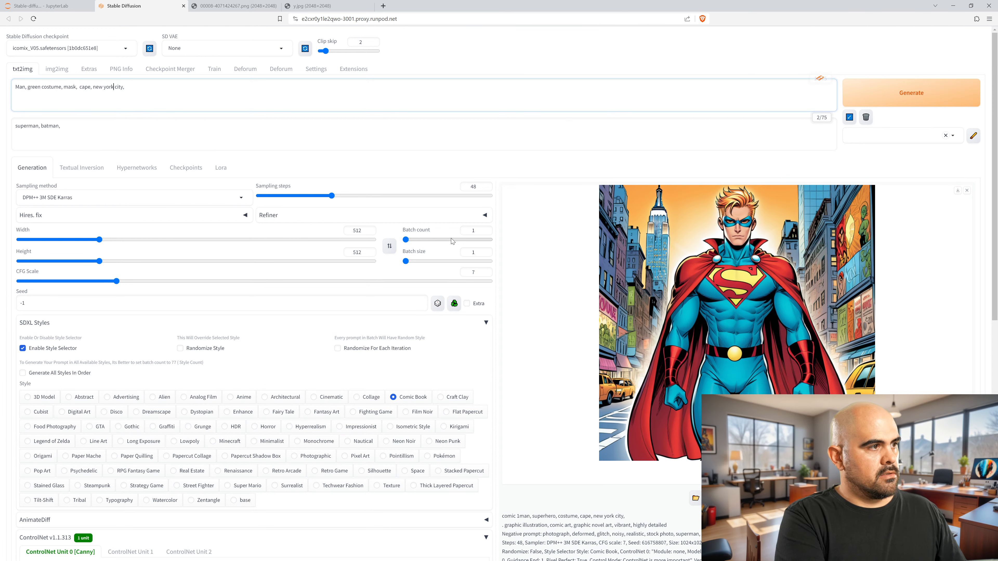
{"action": "key", "text": "BackSpace"}
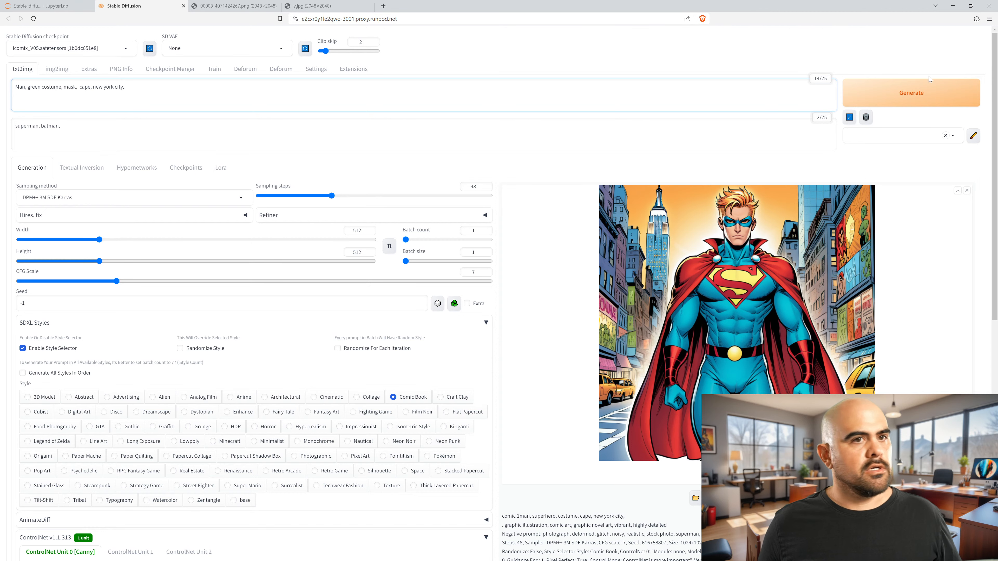
{"action": "left_click", "coordinate": [925, 94]}
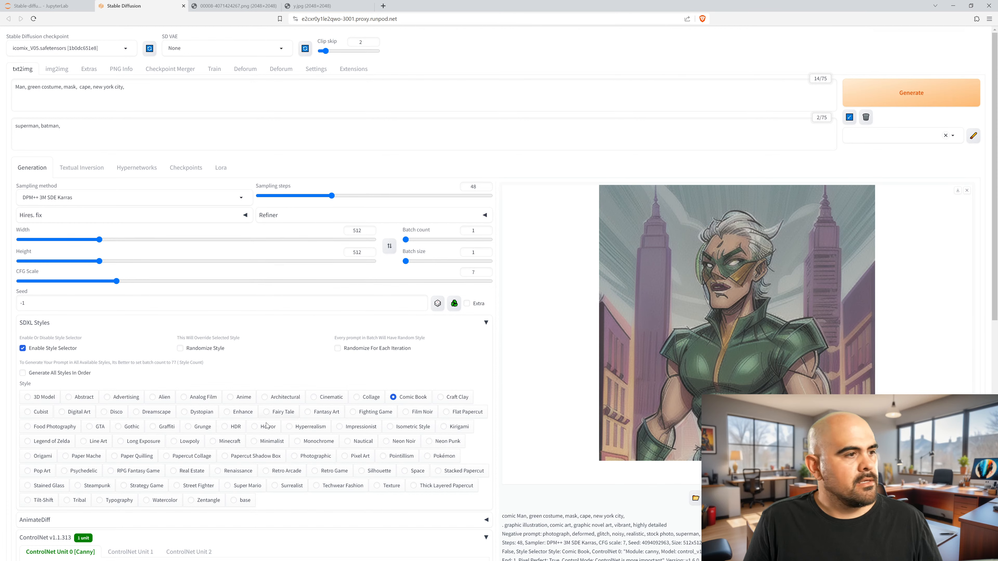
Step: Turn off Pixel Perfect for ControlNet Unit 0, keeping the Canny control type and its model
{"action": "scroll", "coordinate": [265, 427], "scroll_direction": "down", "scroll_amount": 8}
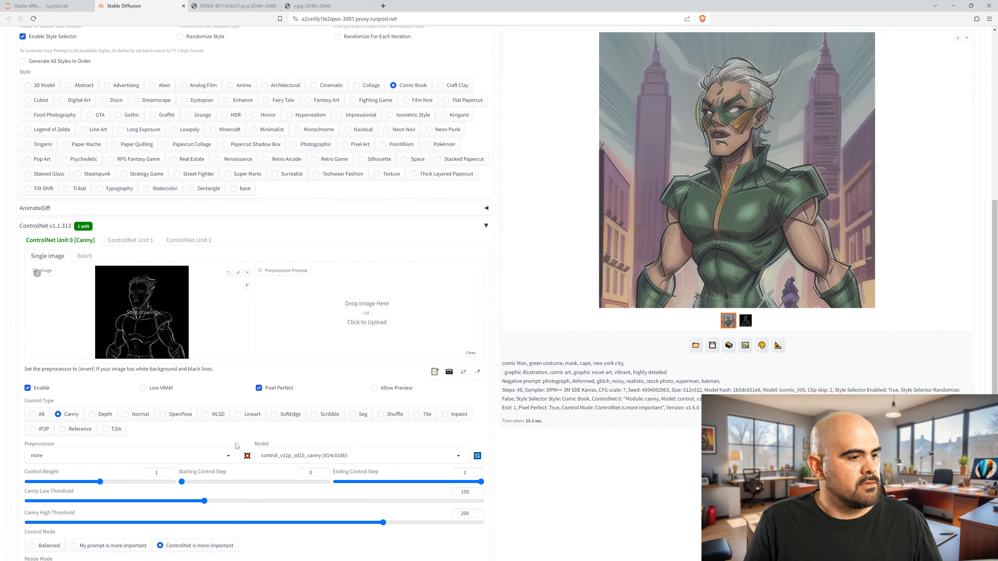
{"action": "scroll", "coordinate": [236, 446], "scroll_direction": "up", "scroll_amount": 8}
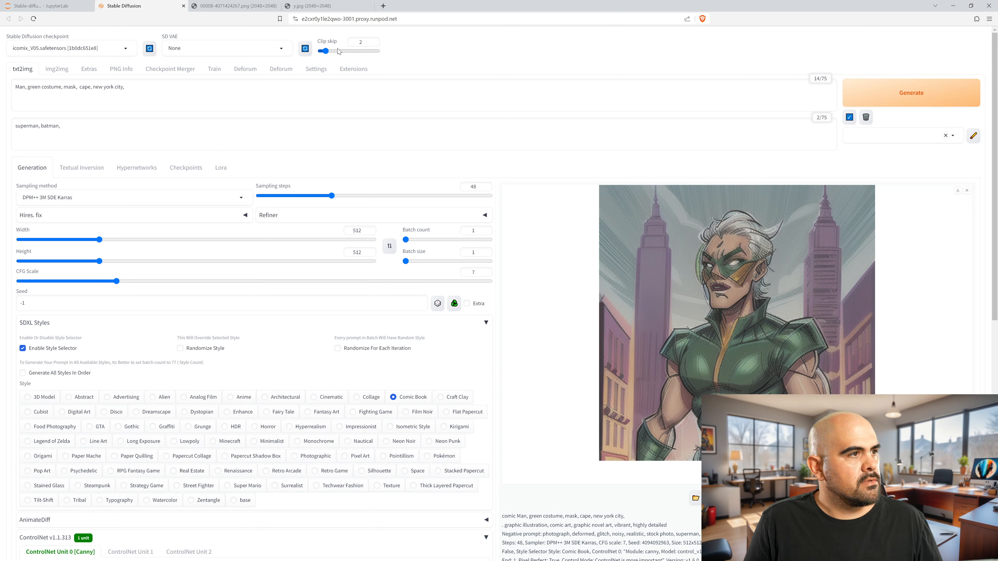
{"action": "scroll", "coordinate": [251, 276], "scroll_direction": "down", "scroll_amount": 7}
{"action": "scroll", "coordinate": [171, 348], "scroll_direction": "down", "scroll_amount": 4}
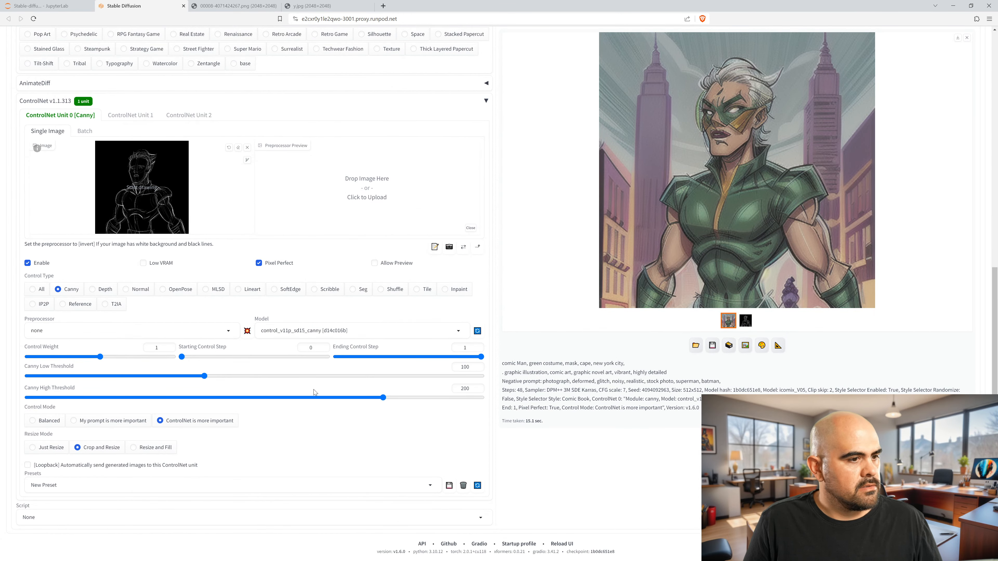
{"action": "left_click", "coordinate": [259, 263]}
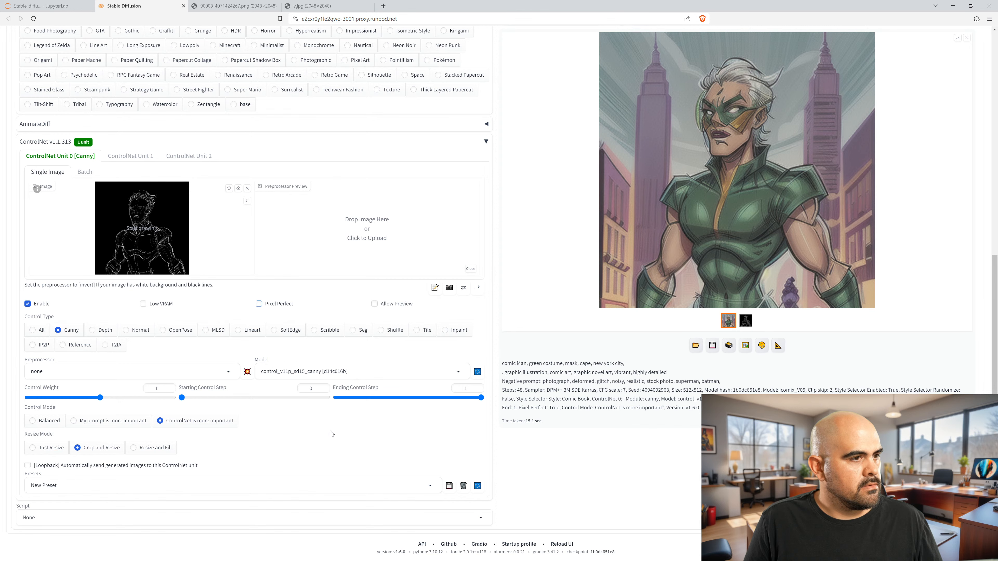
{"action": "scroll", "coordinate": [331, 434], "scroll_direction": "up", "scroll_amount": 10}
Step: Generate an image with Pixel Perfect disabled and inspect the result in the enlarged view
{"action": "left_click", "coordinate": [944, 99]}
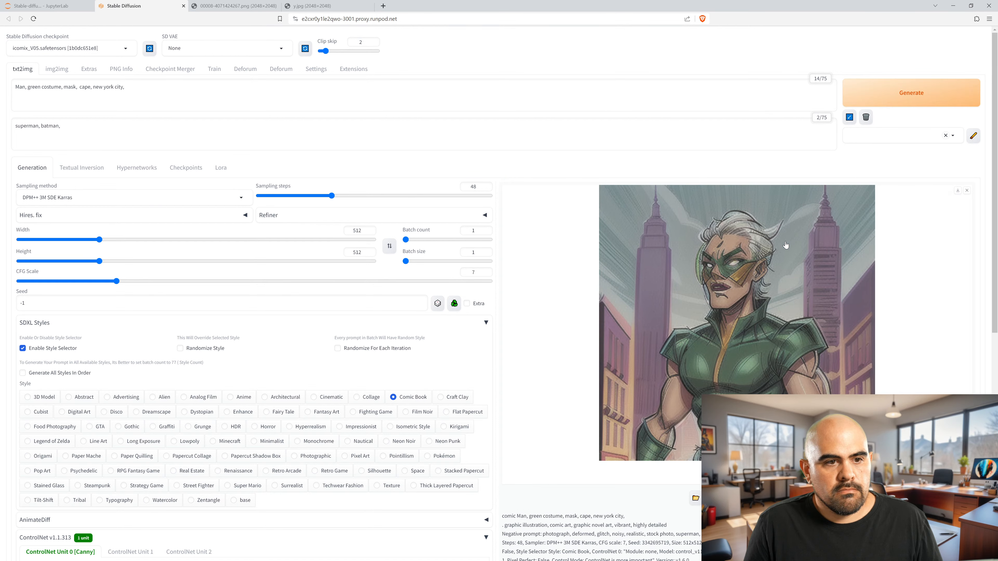
{"action": "left_click", "coordinate": [786, 245]}
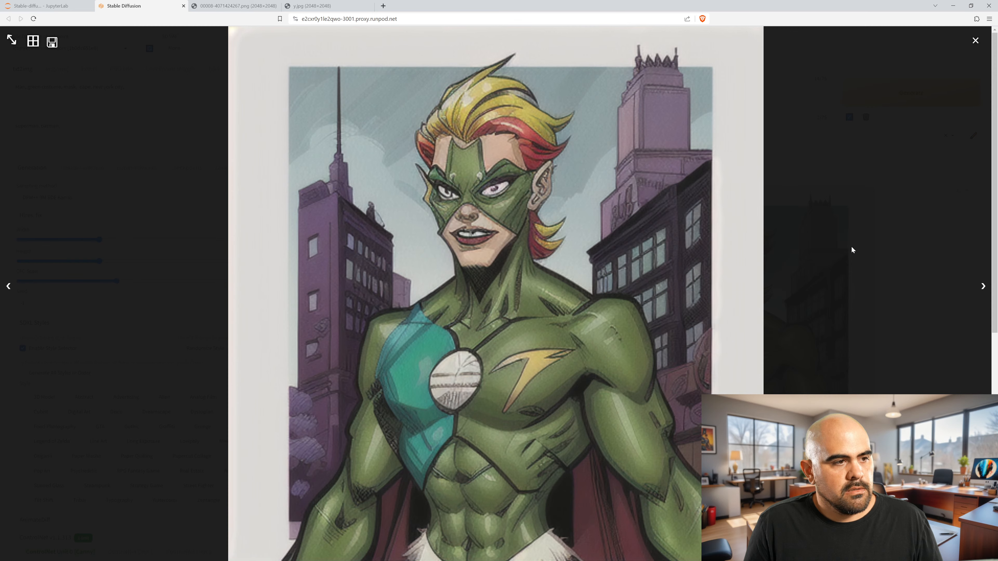
{"action": "left_click", "coordinate": [837, 245]}
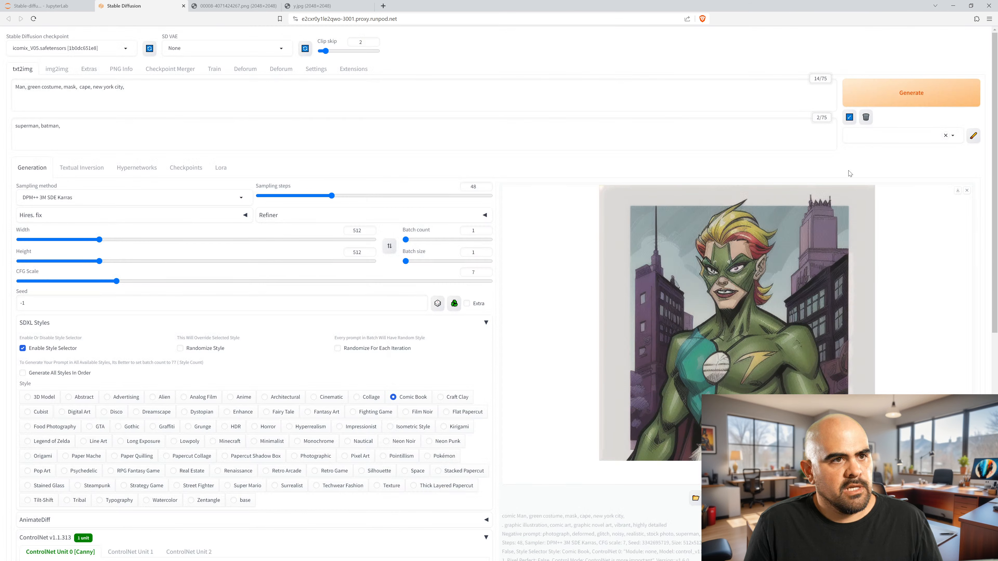
Step: Generate another variation with the same icomix_V05 settings and inspect it enlarged
{"action": "left_click", "coordinate": [893, 95]}
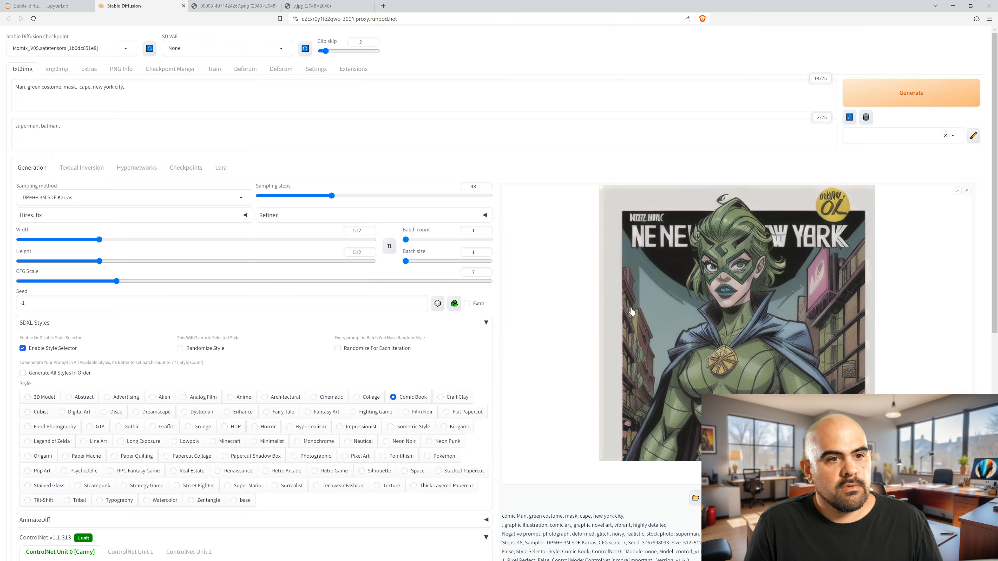
{"action": "left_click", "coordinate": [632, 312]}
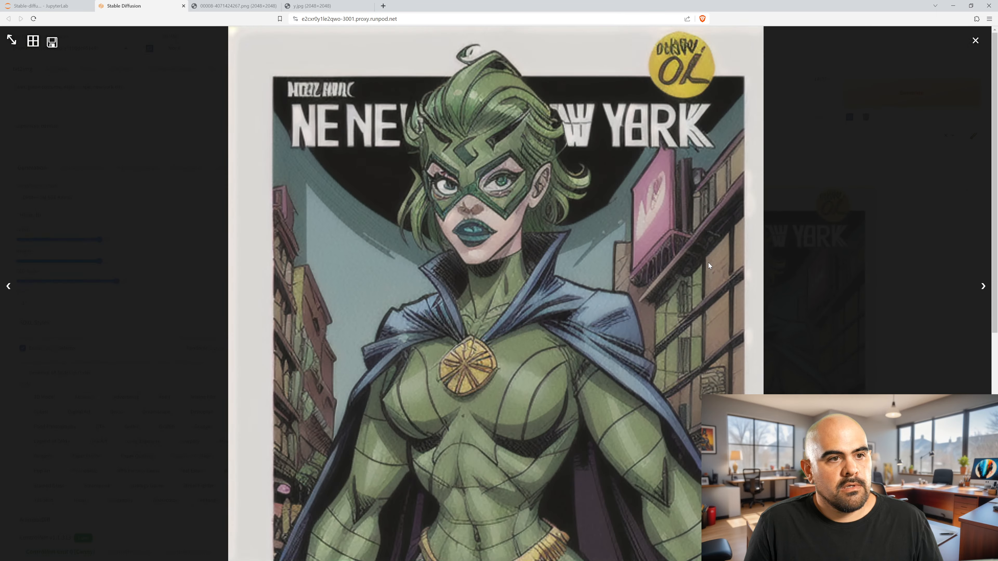
{"action": "left_click", "coordinate": [821, 231]}
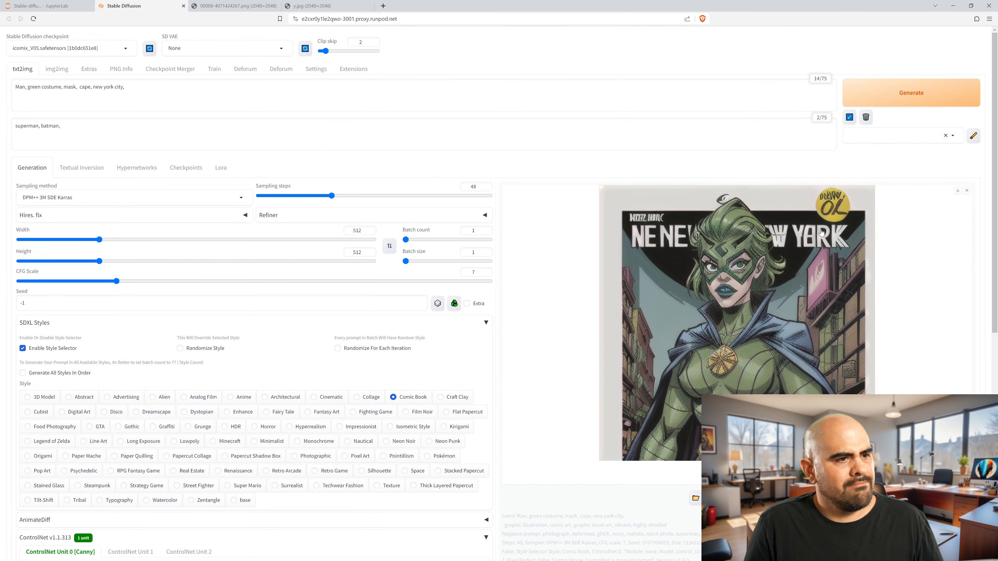
Step: Change the prompt's opening word to "1Man" and switch the Stable Diffusion checkpoint to arthemyComics_v50.safetensors
{"action": "left_click", "coordinate": [14, 85]}
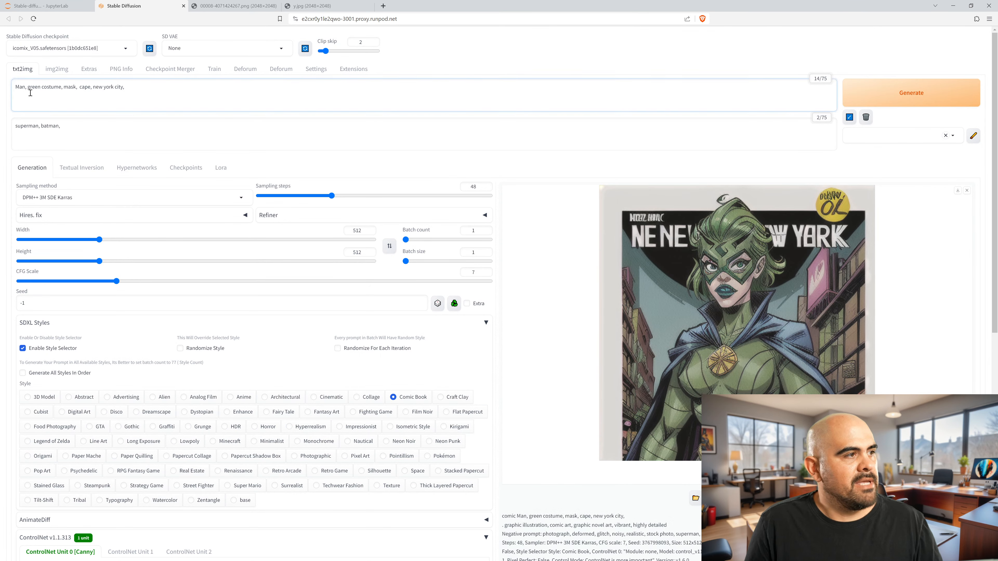
{"action": "type", "text": "1"}
{"action": "left_click", "coordinate": [85, 47]}
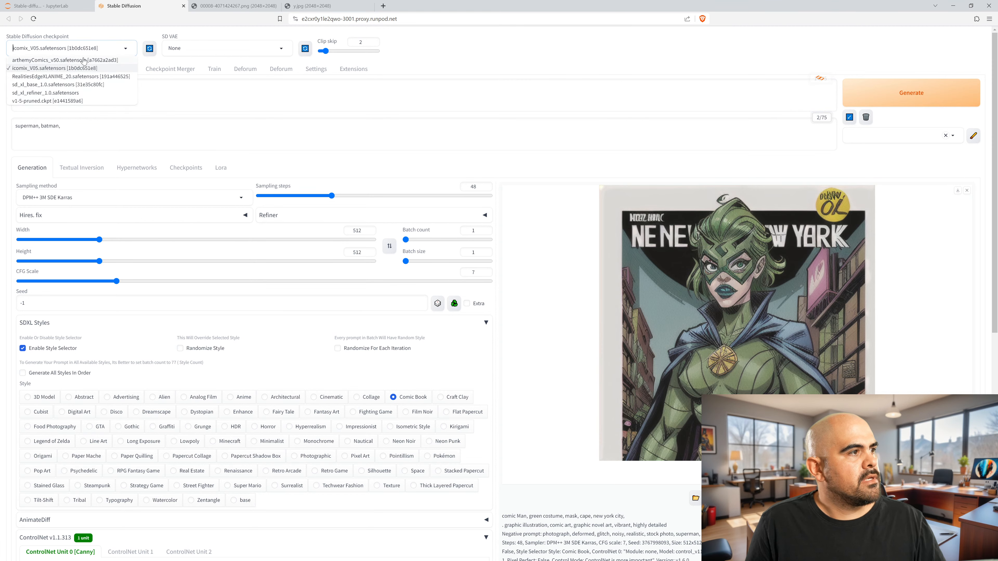
{"action": "left_click", "coordinate": [77, 59]}
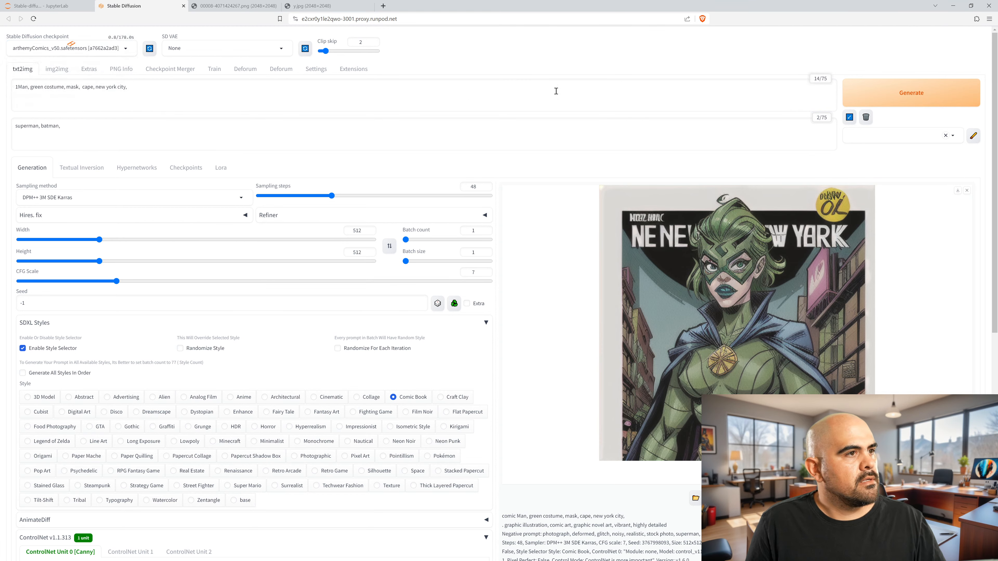
Step: Generate an image with the arthemyComics_v50 checkpoint and inspect the result enlarged
{"action": "left_click", "coordinate": [897, 90]}
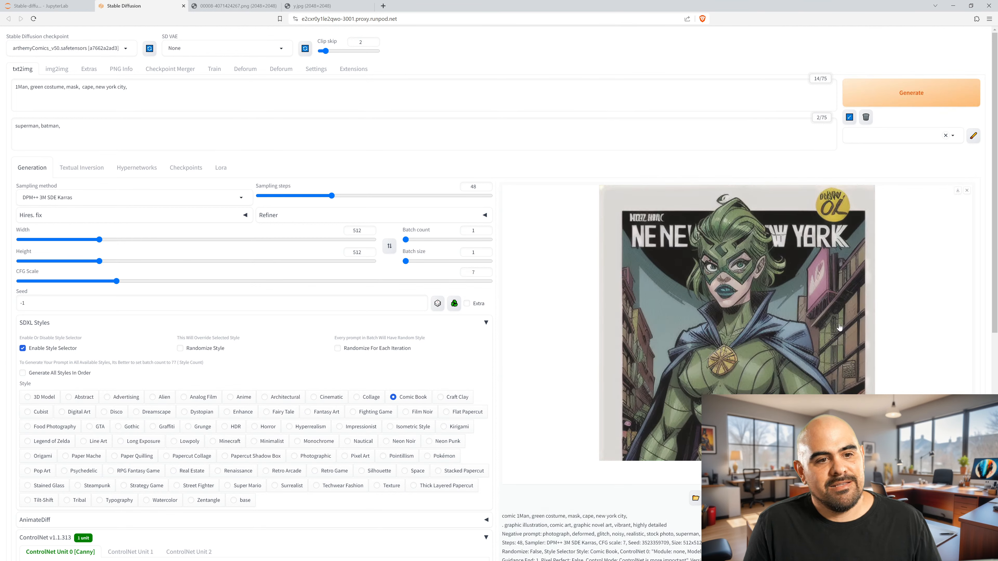
{"action": "left_click", "coordinate": [824, 283]}
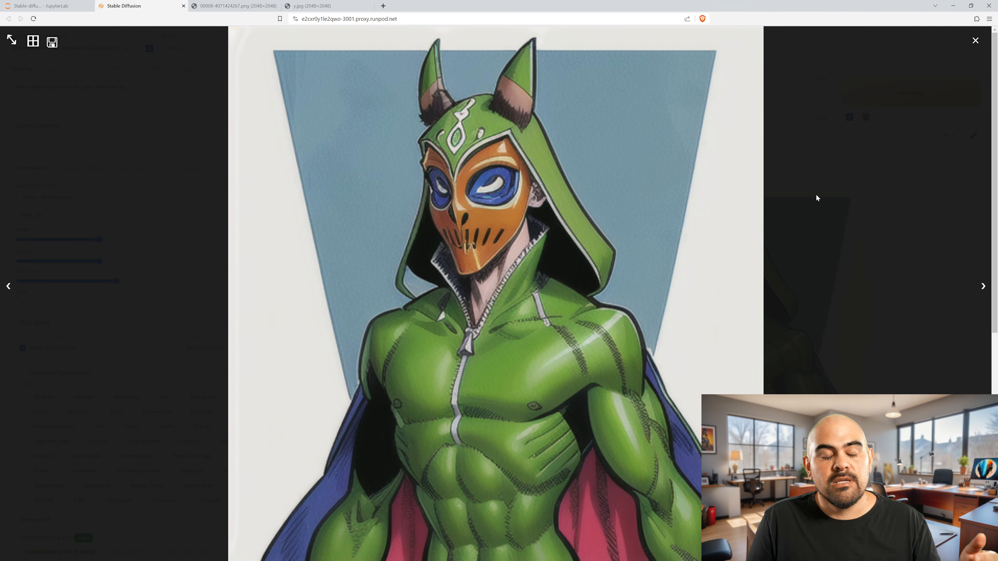
{"action": "left_click", "coordinate": [823, 187]}
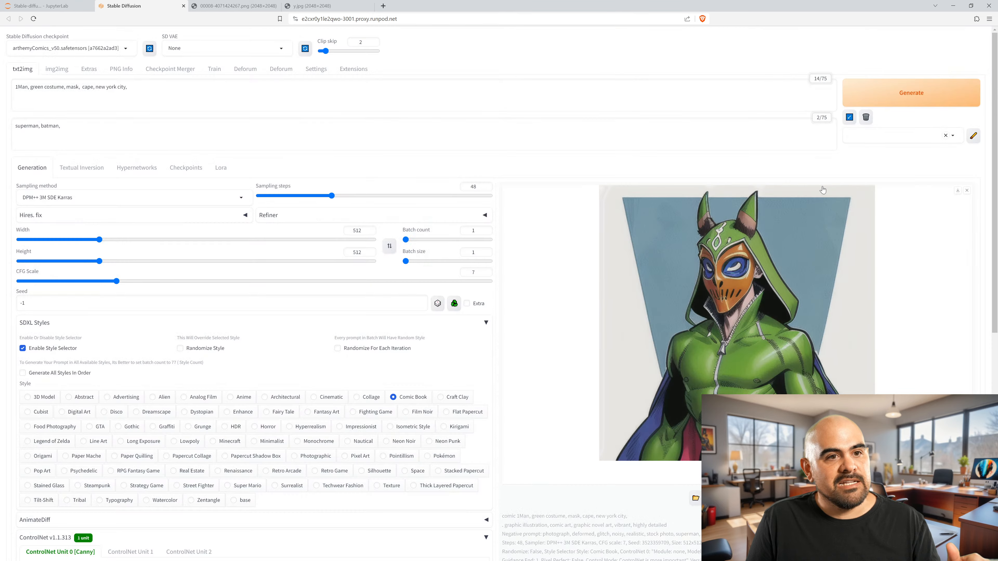